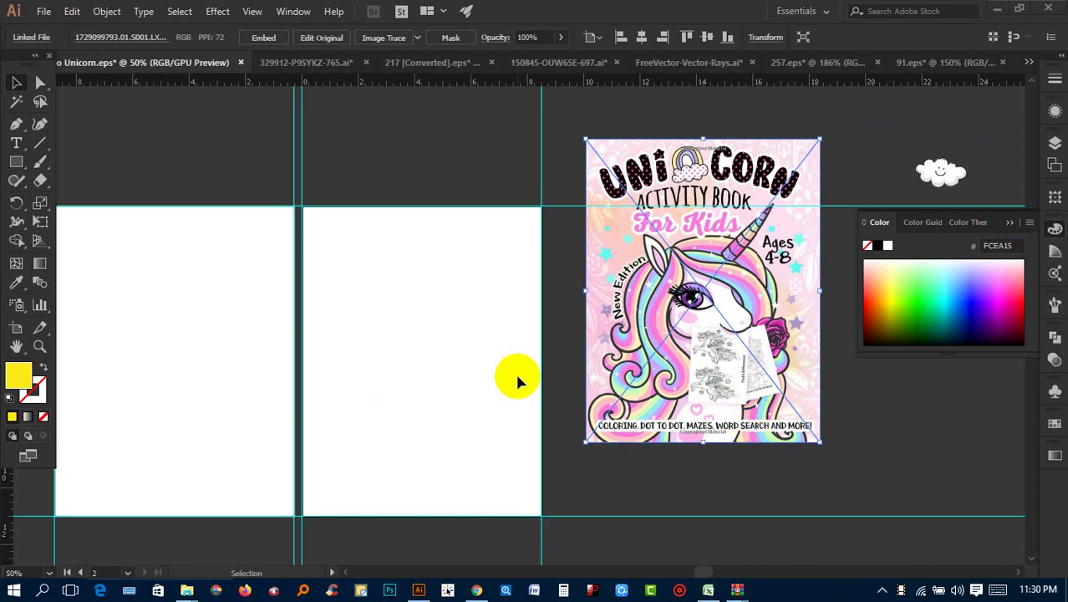
Step: Switch from Illustrator to the Freepik rainbow text effect results in Chrome
click(477, 587)
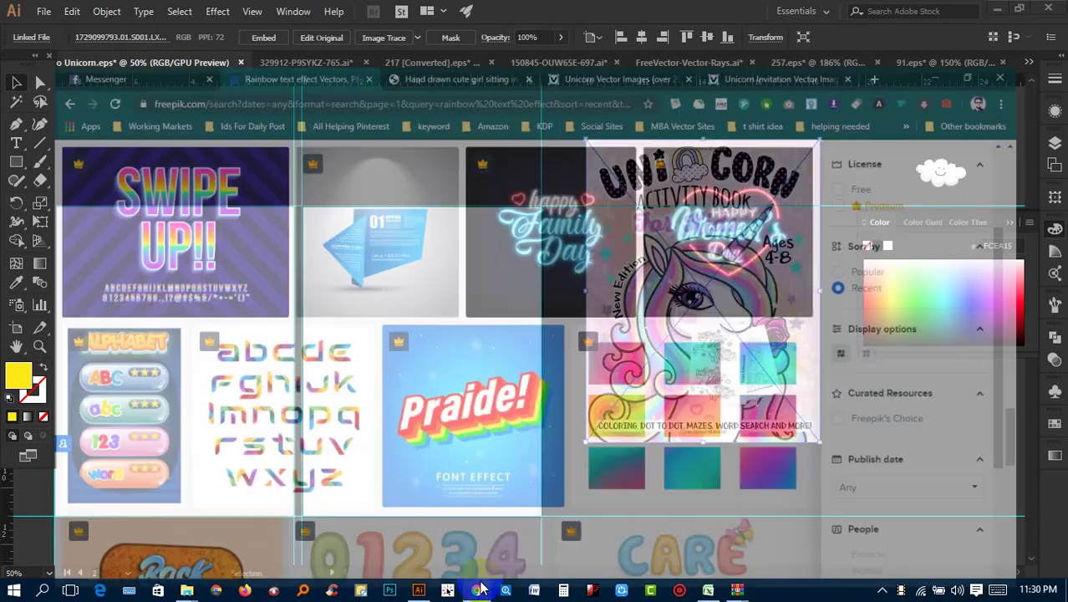
Step: Search Freepik for 'unicorn'
scroll(614, 294, up, 5)
scroll(452, 171, up, 5)
click(430, 102)
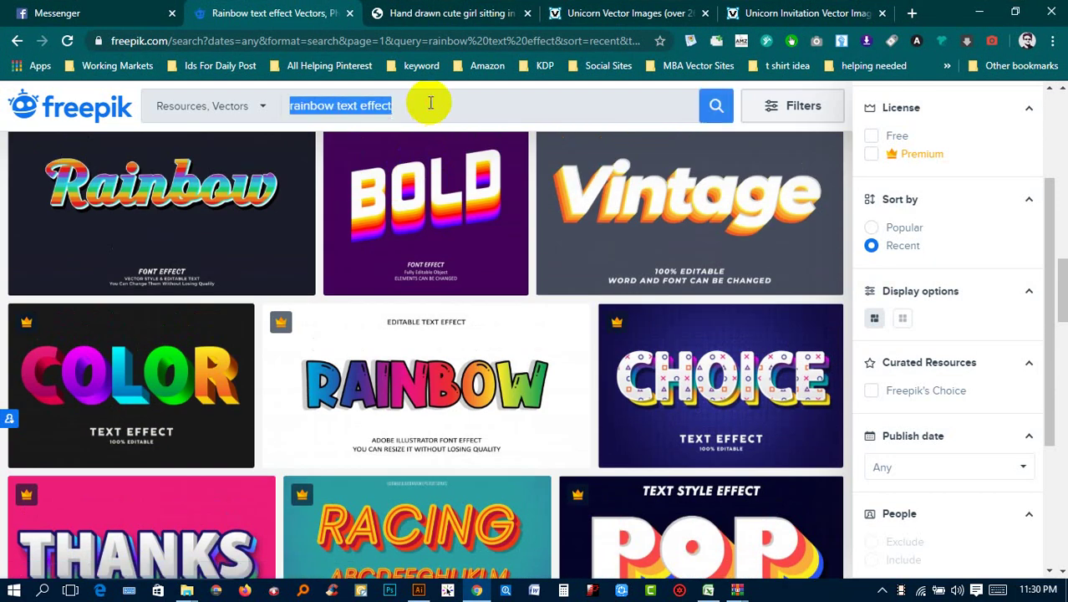
text(uni)
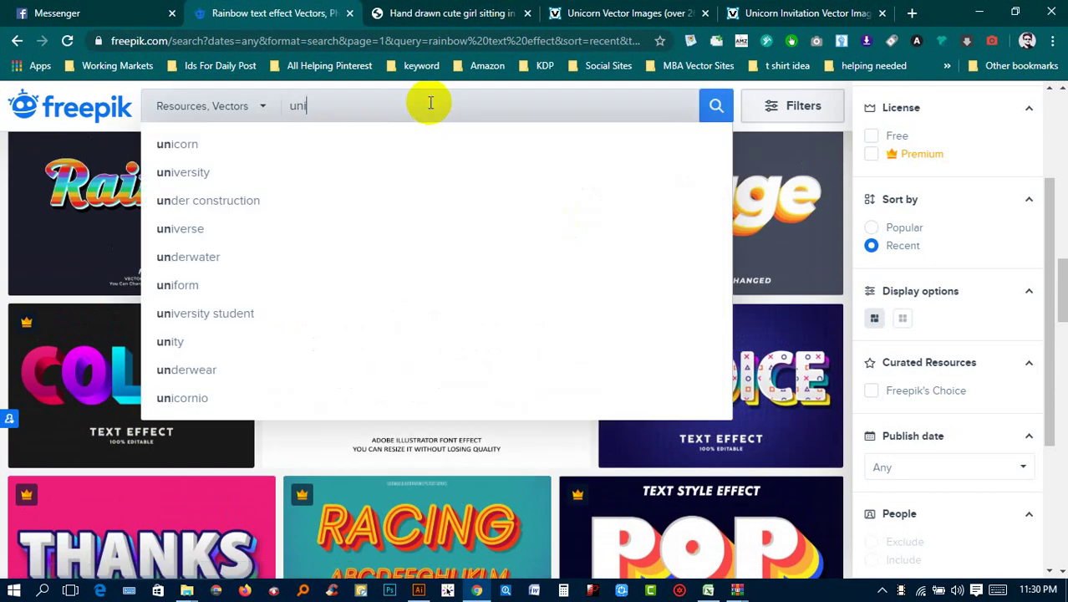
text(corn)
key(Return)
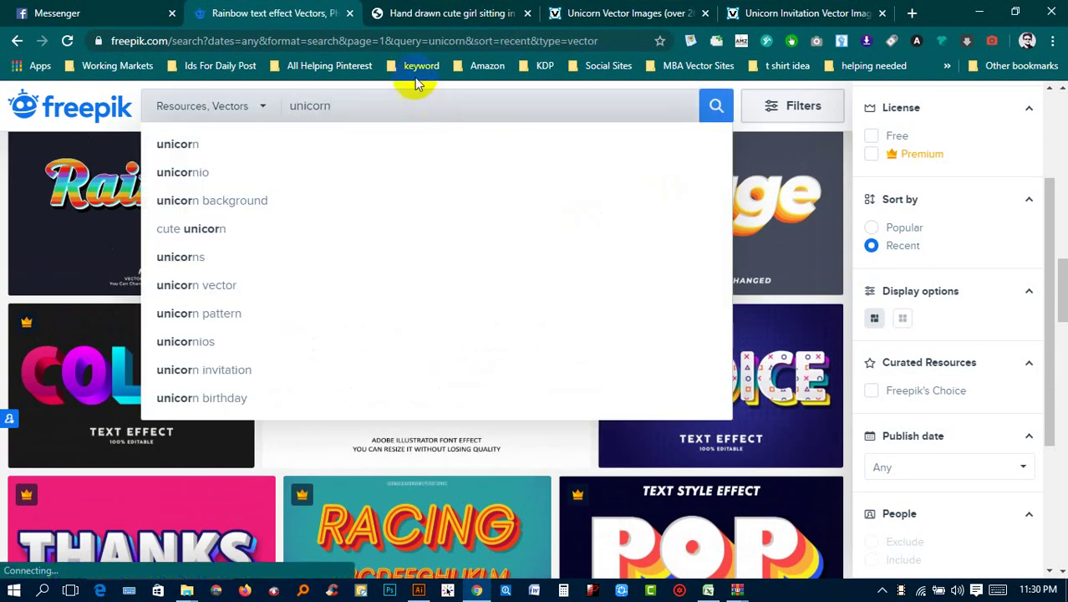
Step: Check the other open reference tabs, then return to the Freepik unicorn results
click(423, 10)
click(562, 9)
click(746, 8)
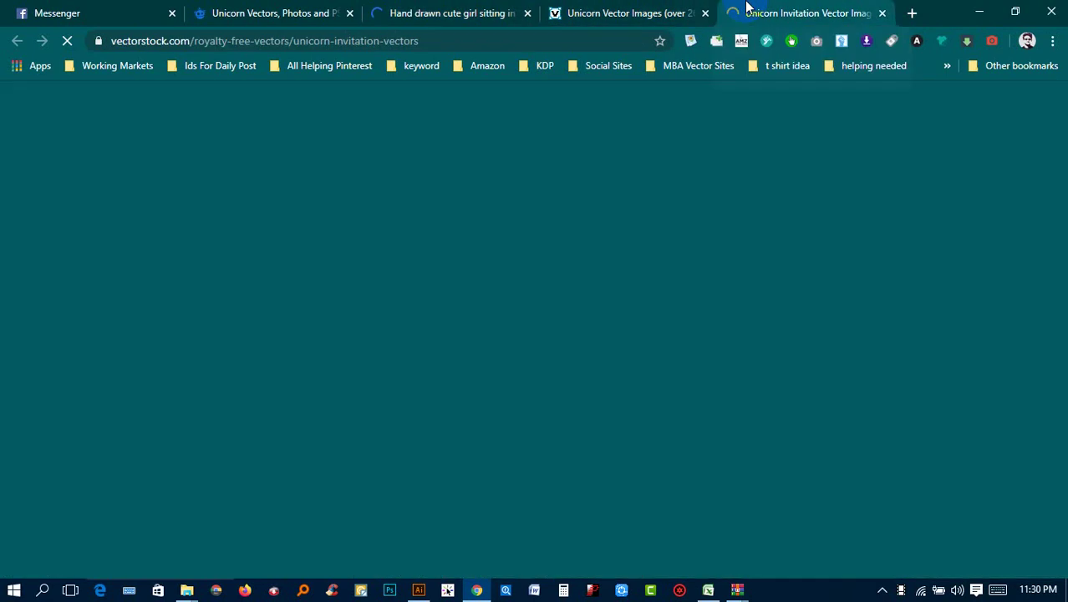
click(306, 13)
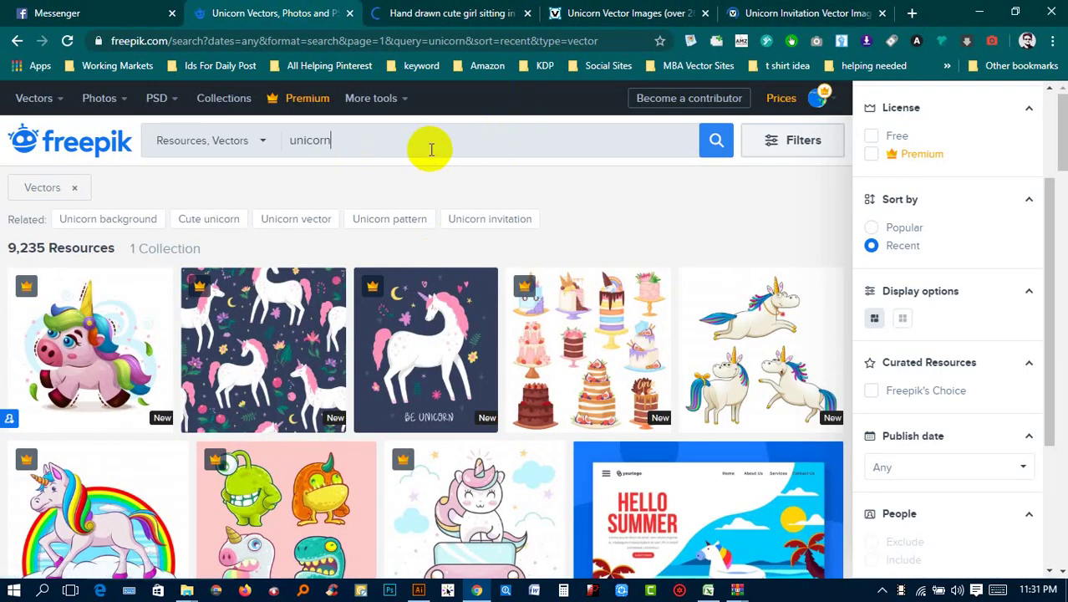
Step: Sort the unicorn results by Popular and open the birthday invitation in a new tab
scroll(936, 288, up, 2)
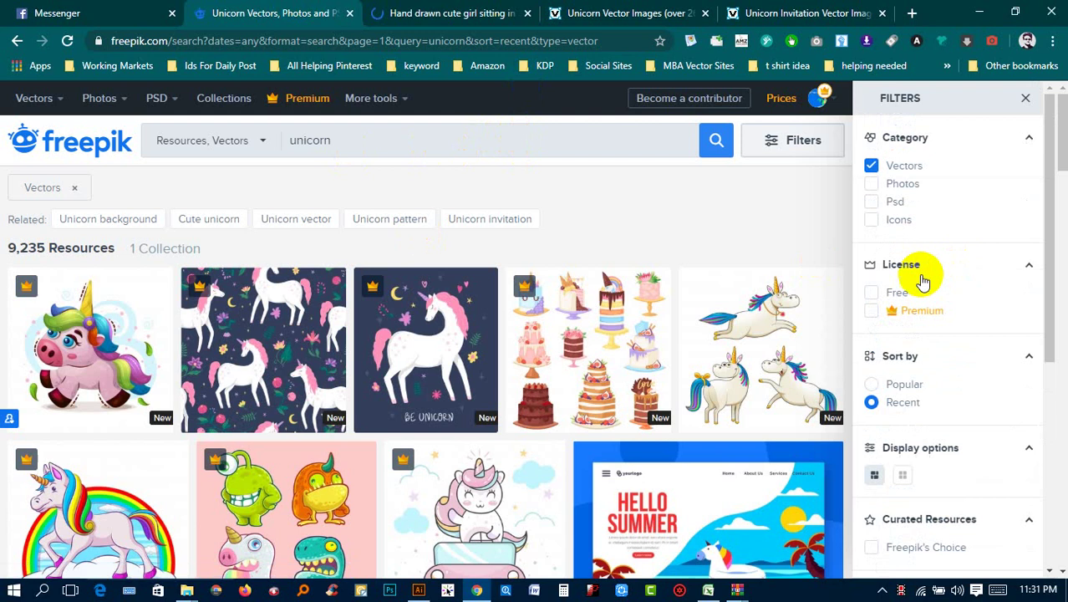
click(886, 389)
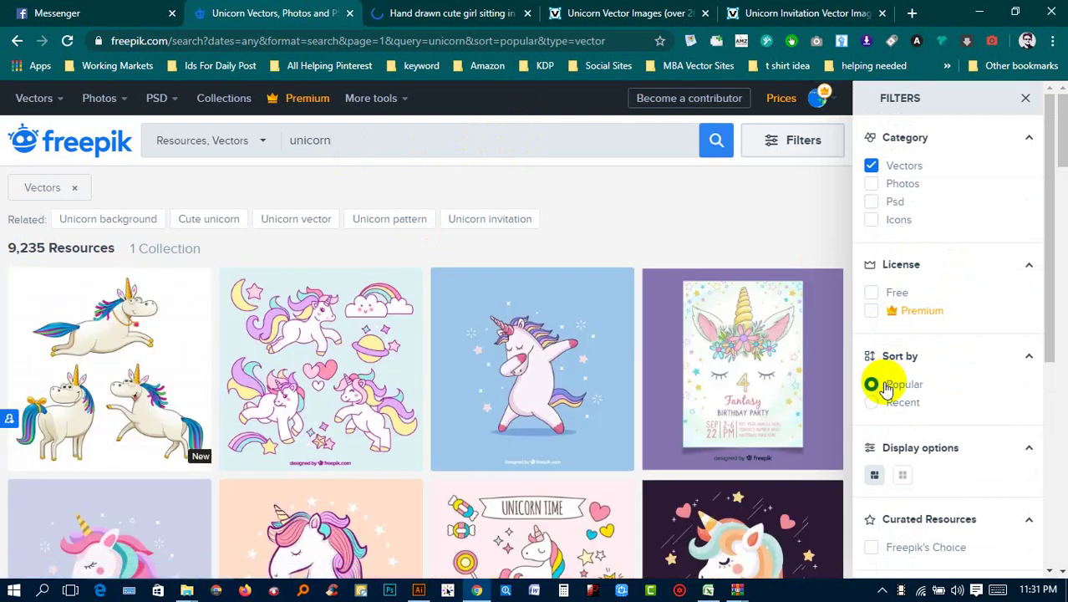
scroll(735, 356, down, 1)
right_click(742, 316)
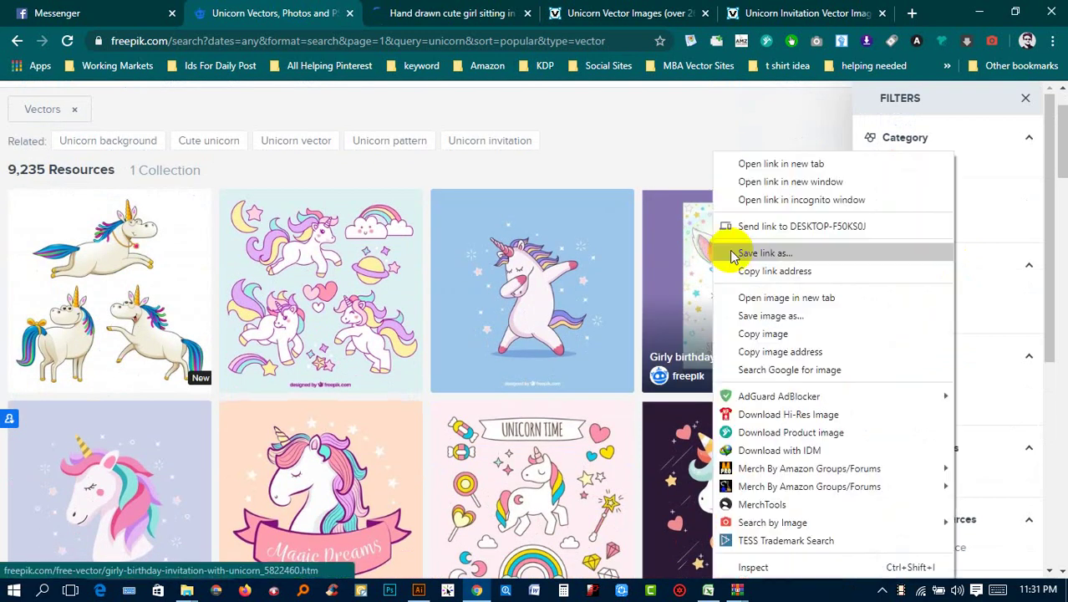
click(746, 162)
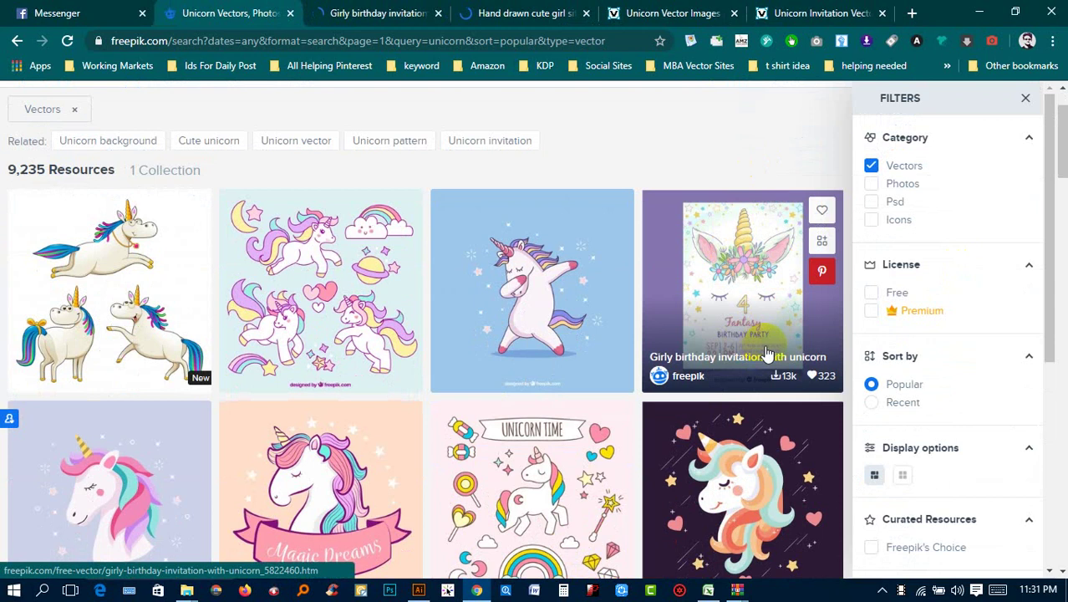
Step: Open the colorful unicorn in a new tab and view the children's birthday invitation page
scroll(756, 330, down, 1)
scroll(757, 326, down, 5)
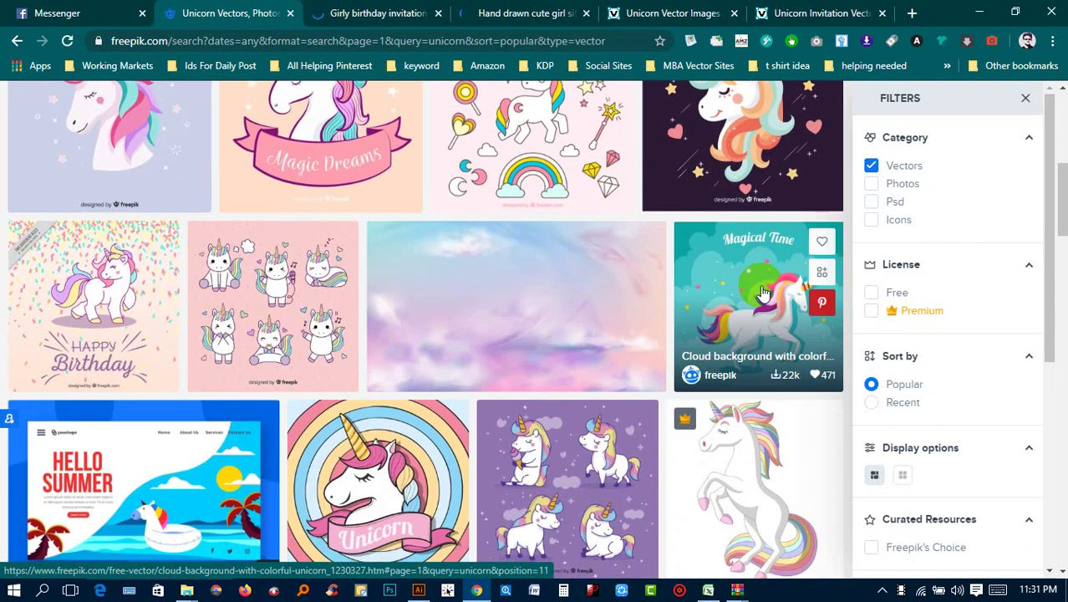
scroll(709, 346, down, 3)
scroll(685, 359, down, 2)
right_click(108, 305)
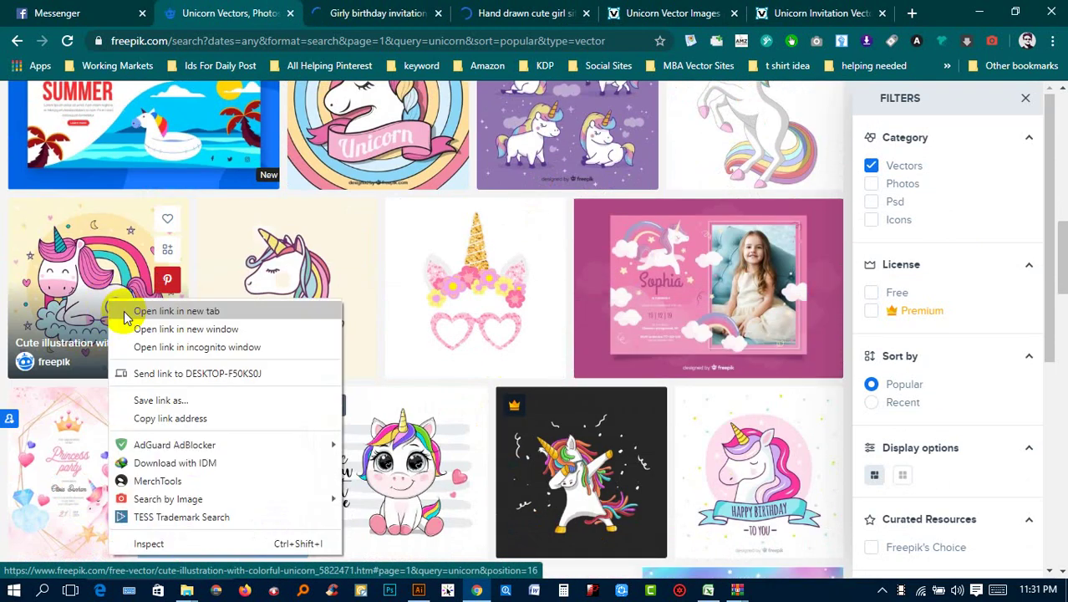
click(126, 307)
scroll(191, 341, down, 3)
scroll(408, 406, down, 2)
scroll(408, 405, down, 2)
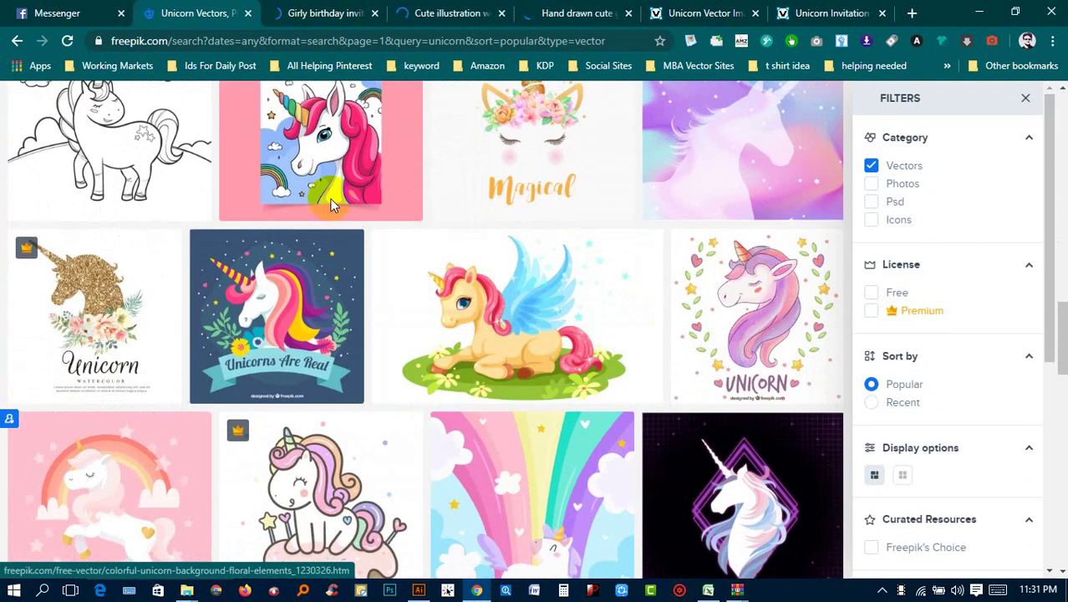
click(401, 100)
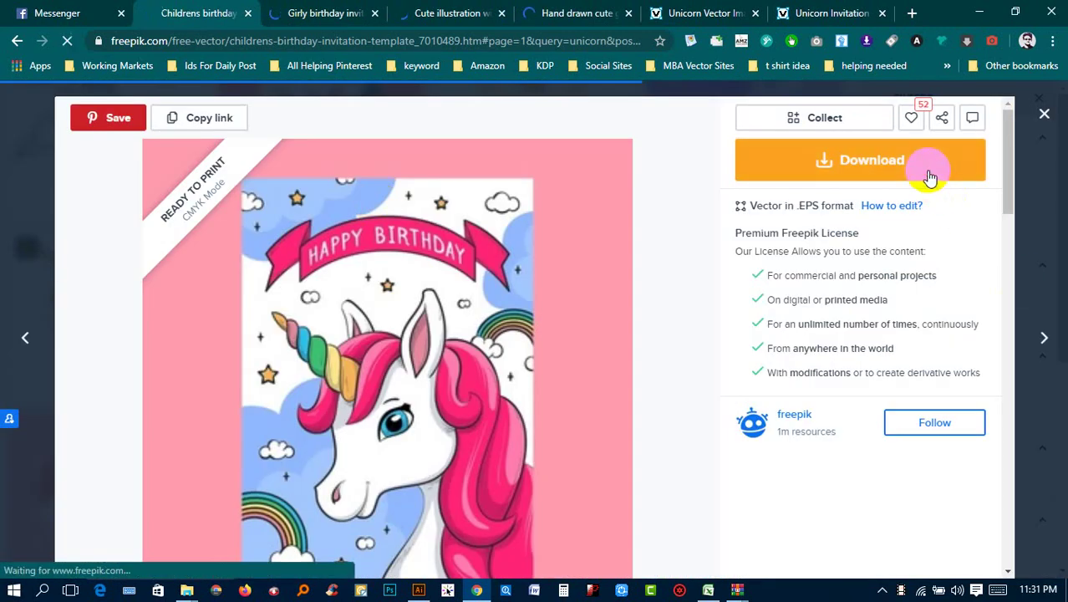
Step: Download the children's birthday invitation and the girly birthday invitation
click(920, 168)
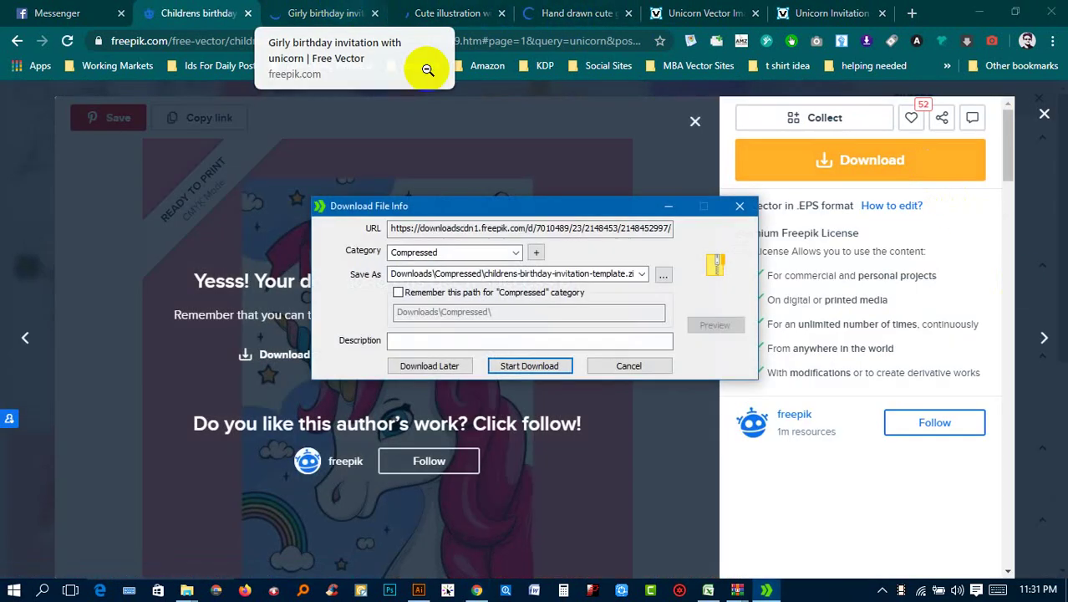
click(514, 364)
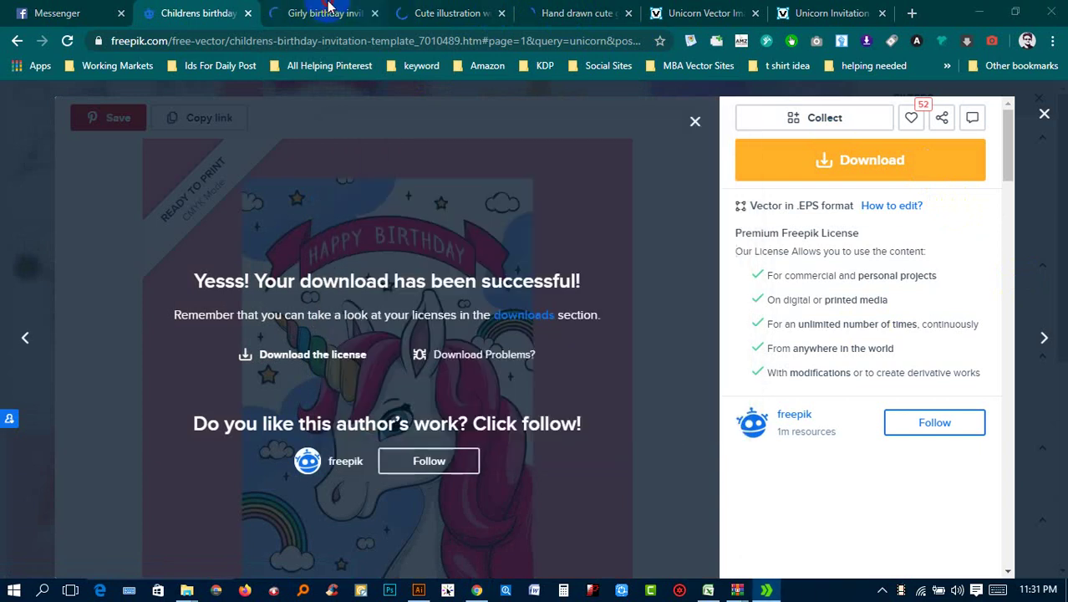
click(328, 7)
scroll(512, 195, down, 3)
scroll(590, 214, up, 3)
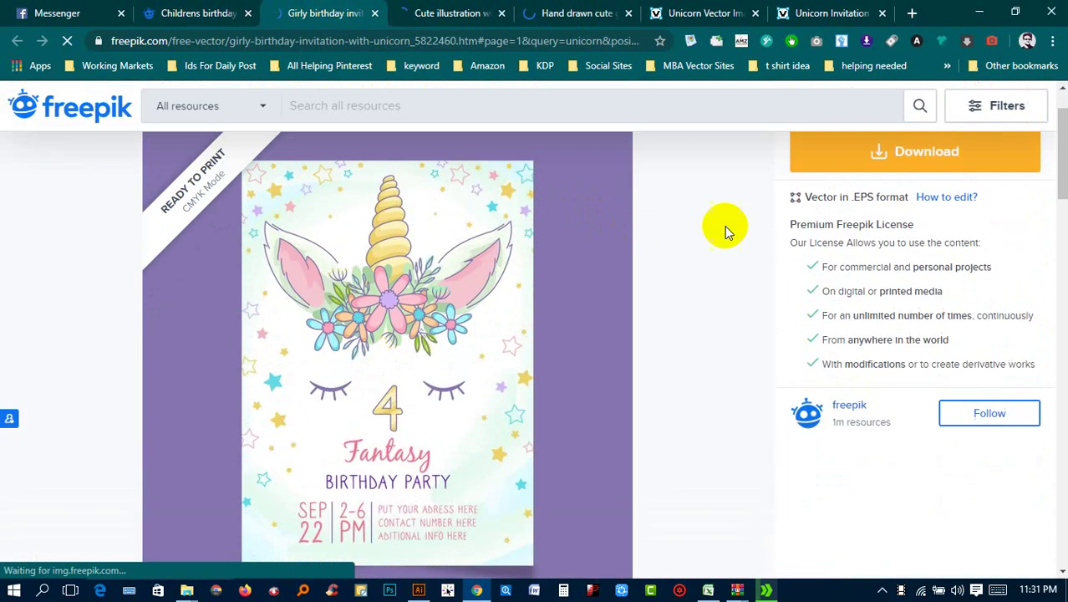
click(836, 151)
Step: Download the cute unicorn illustration
click(492, 10)
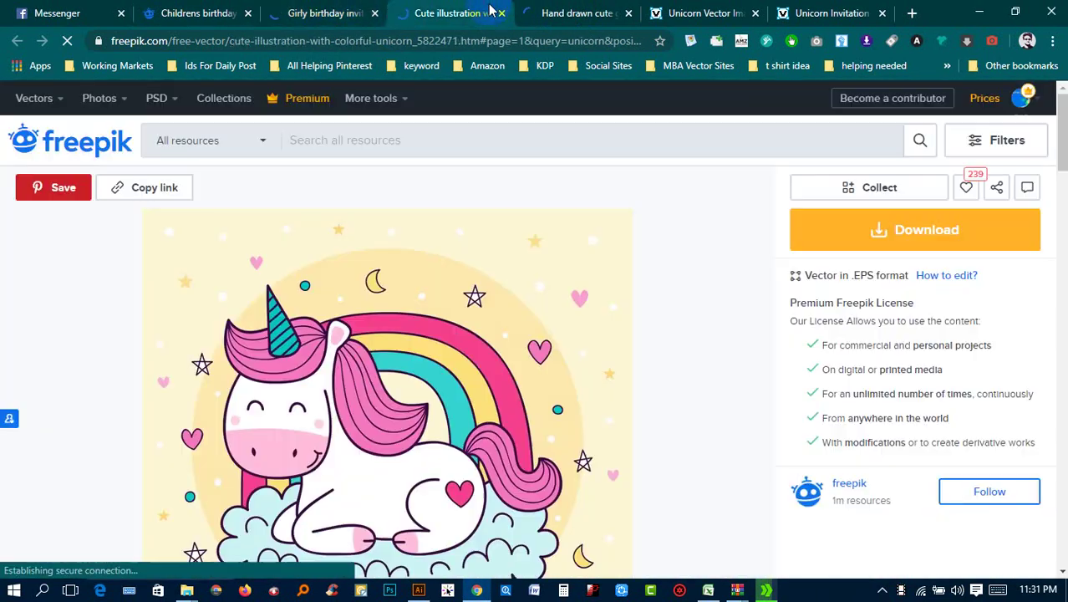
scroll(619, 334, down, 1)
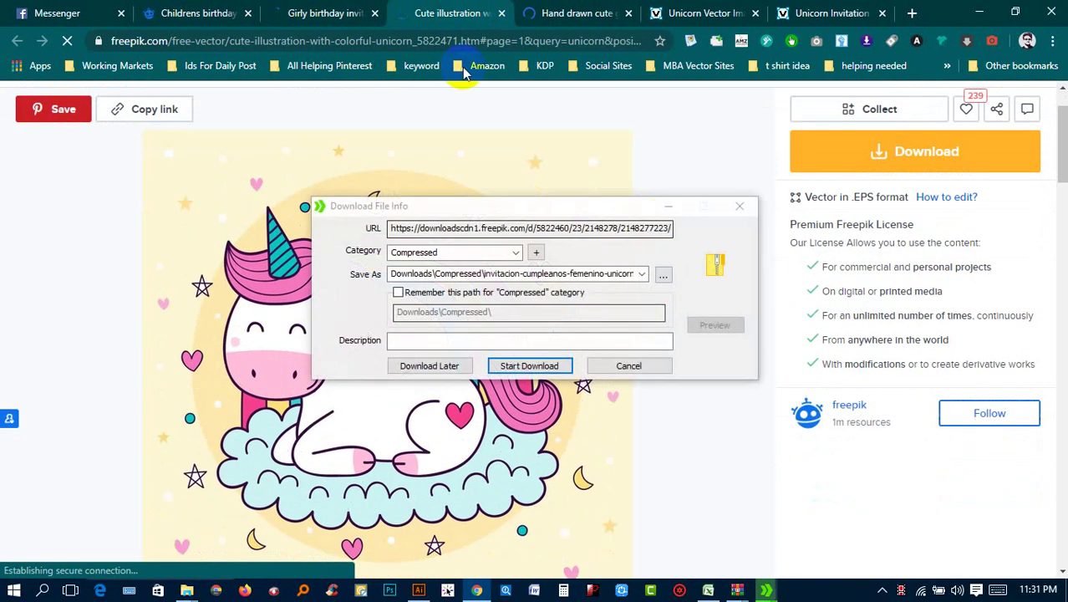
click(529, 362)
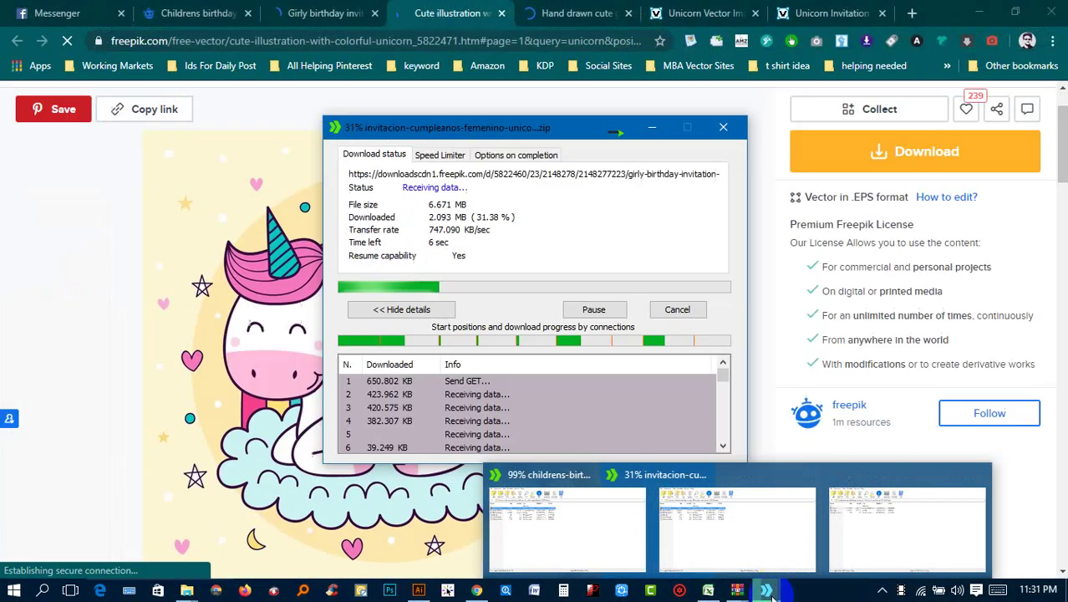
Step: From the download manager, open the invitation zip and its 3512413.ai artwork
click(881, 590)
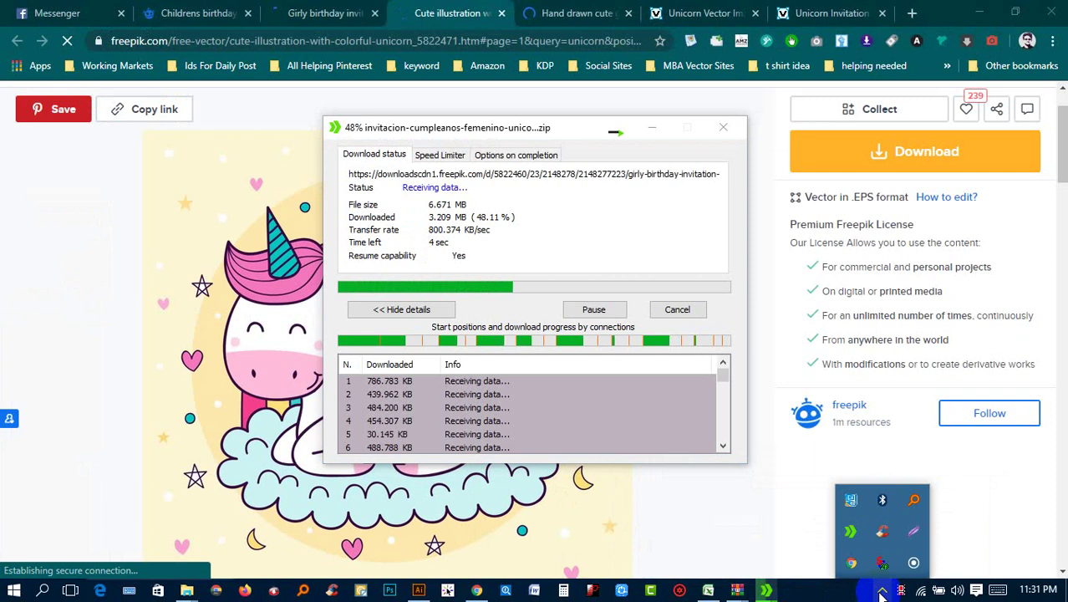
click(862, 533)
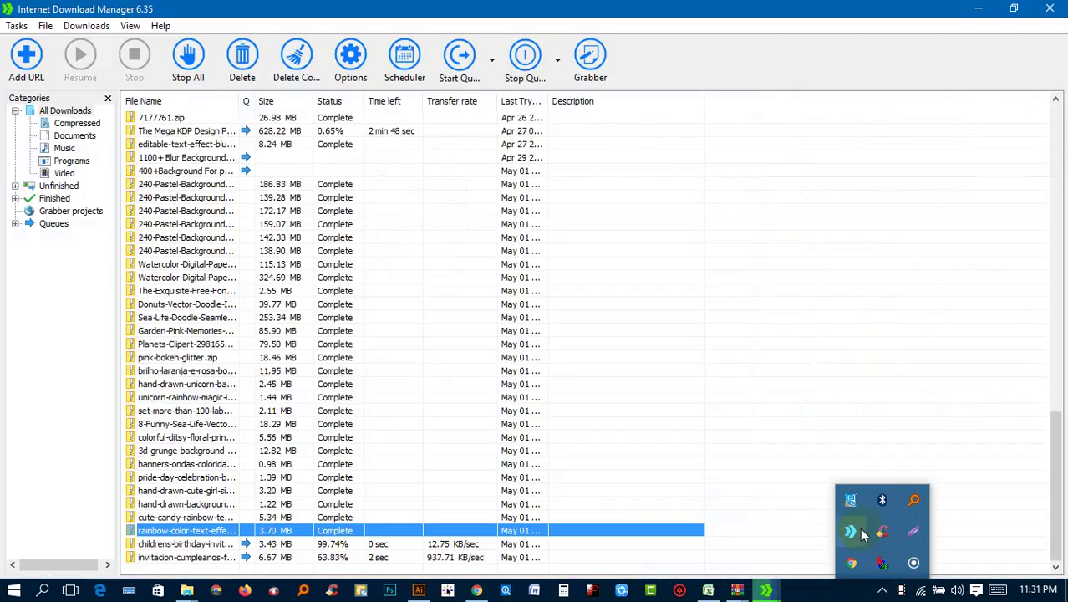
double_click(333, 544)
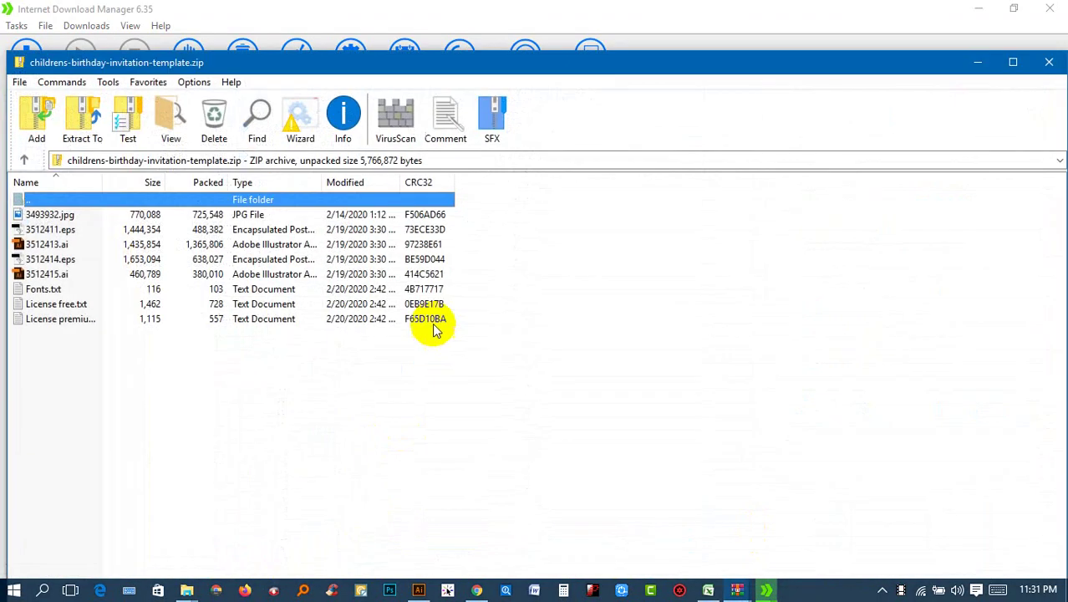
double_click(70, 242)
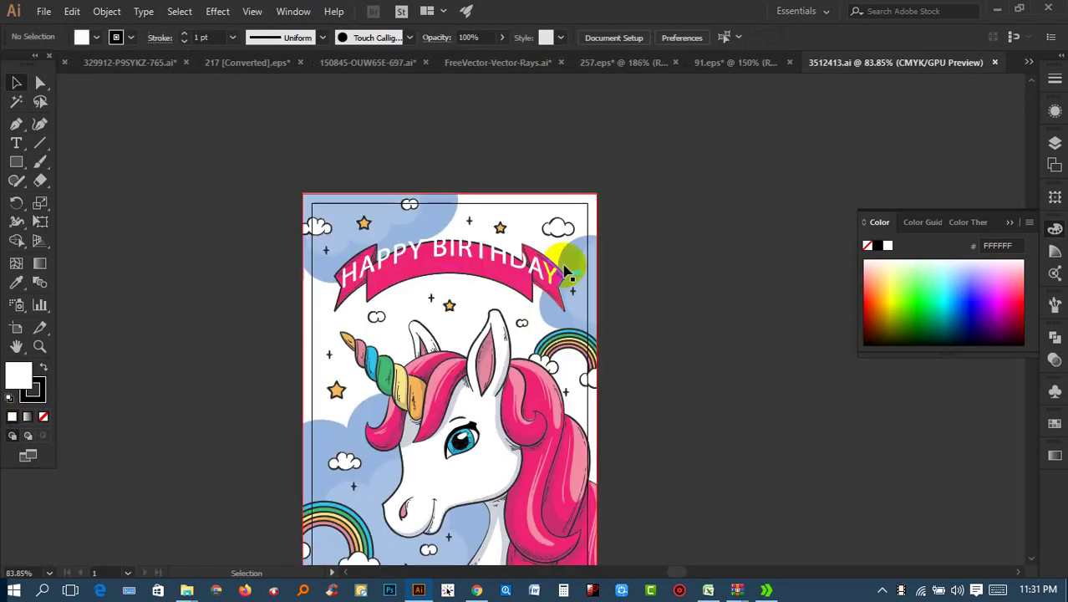
Step: Ungroup the birthday invitation artwork
scroll(589, 267, up, 3)
scroll(520, 238, down, 3)
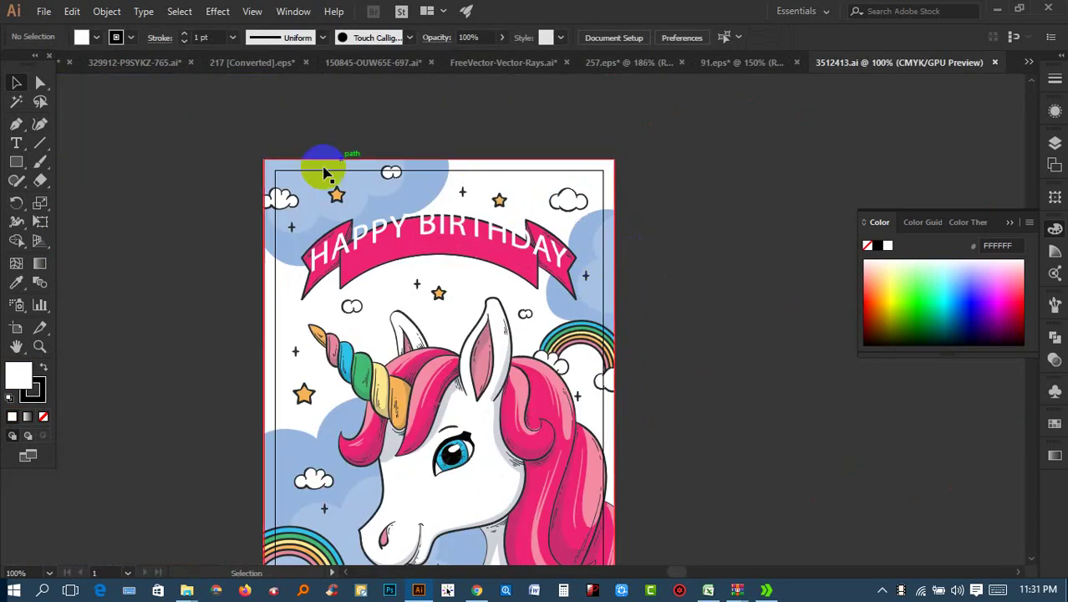
scroll(642, 171, down, 2)
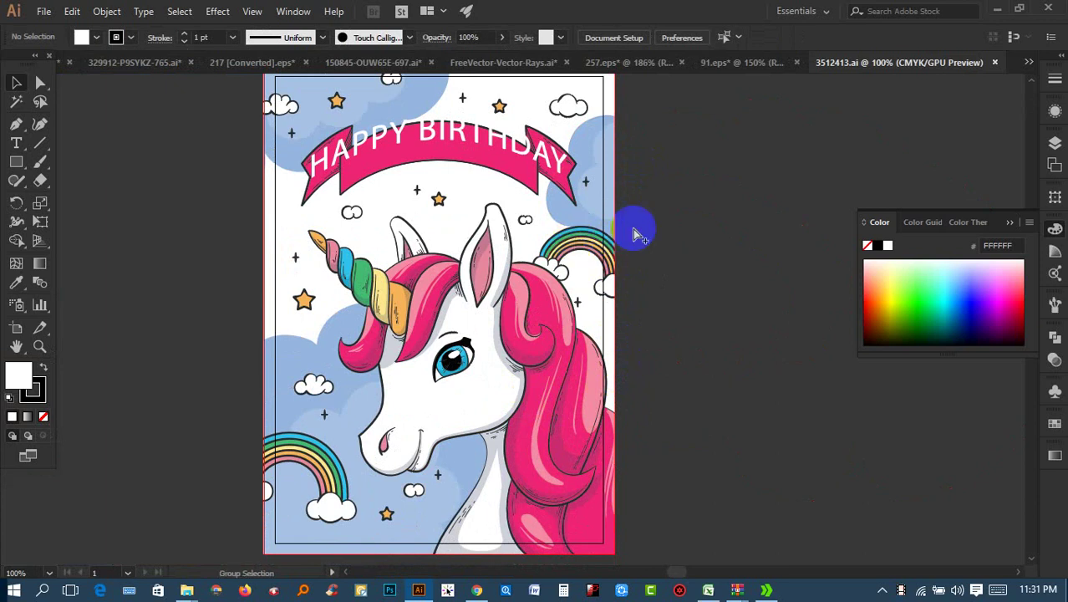
drag(500, 136, 501, 165)
right_click(501, 164)
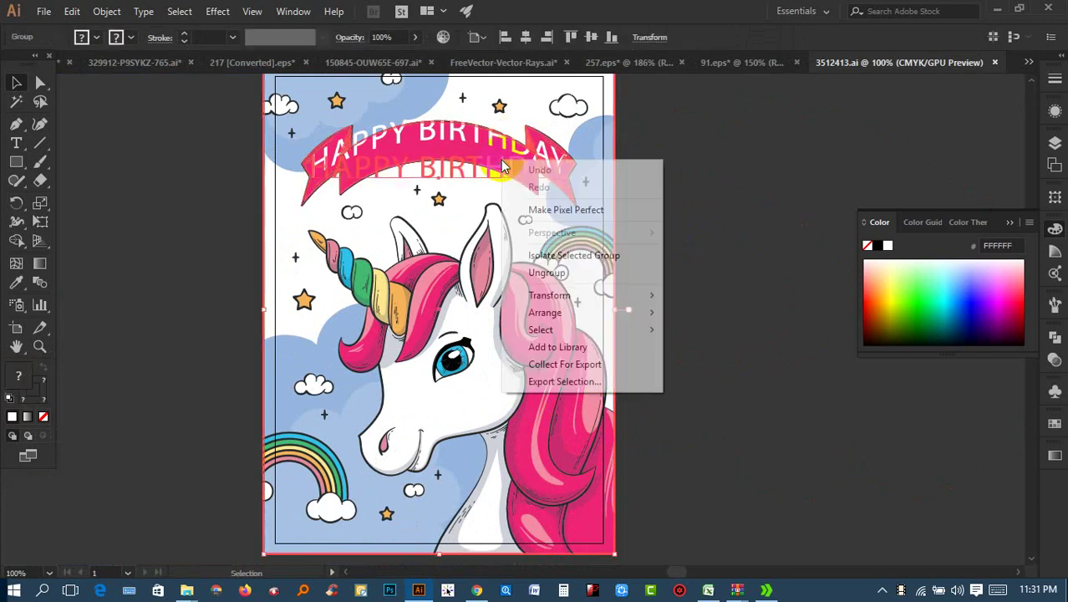
click(568, 272)
Step: Select and delete the HAPPY BIRTHDAY banner
right_click(502, 159)
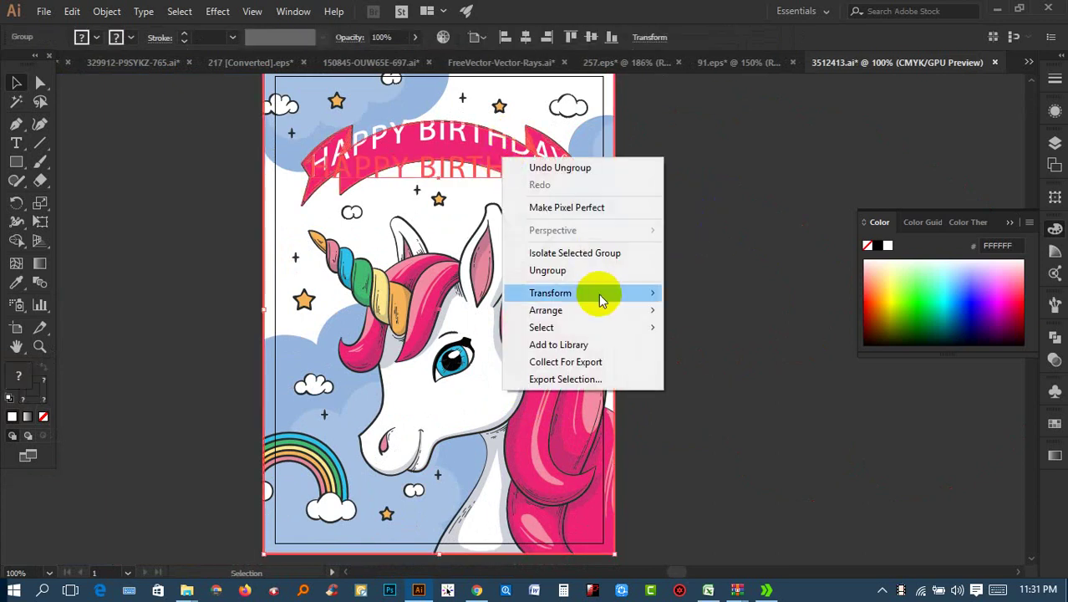
click(762, 219)
click(534, 155)
key(Delete)
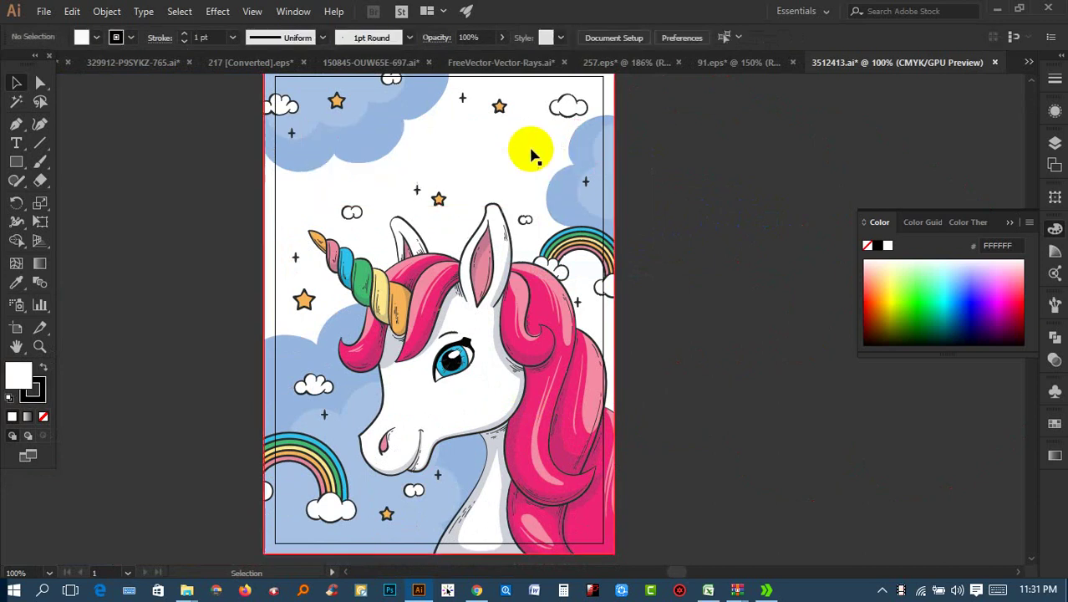
Step: Try shifting the unicorn artwork, undo it, then enlarge the clipped artwork
drag(600, 191, 657, 191)
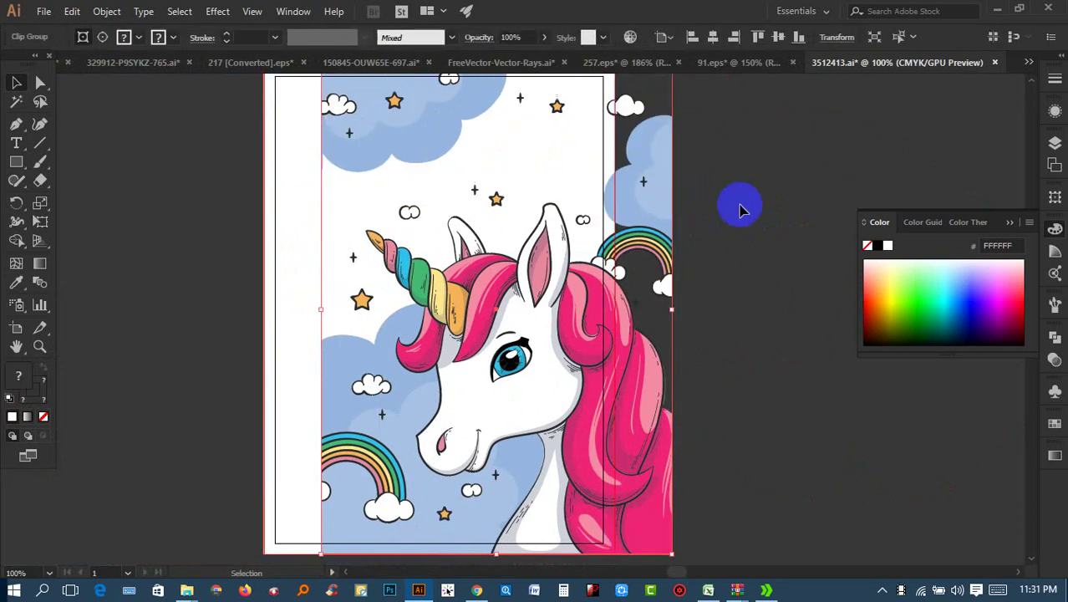
key(ctrl+z)
scroll(616, 368, down, 1)
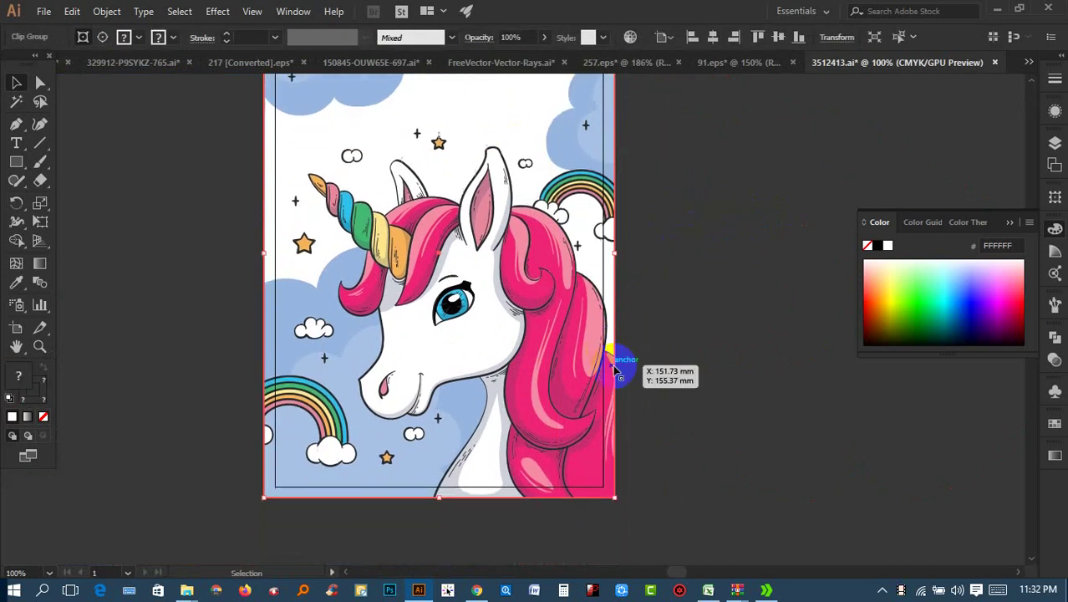
mouse_move(619, 500)
mouse_down()
mouse_move(770, 508)
mouse_move(620, 388)
mouse_up()
Step: Release the clipping mask and zoom out to see the uncropped clouds and rainbows
right_click(552, 339)
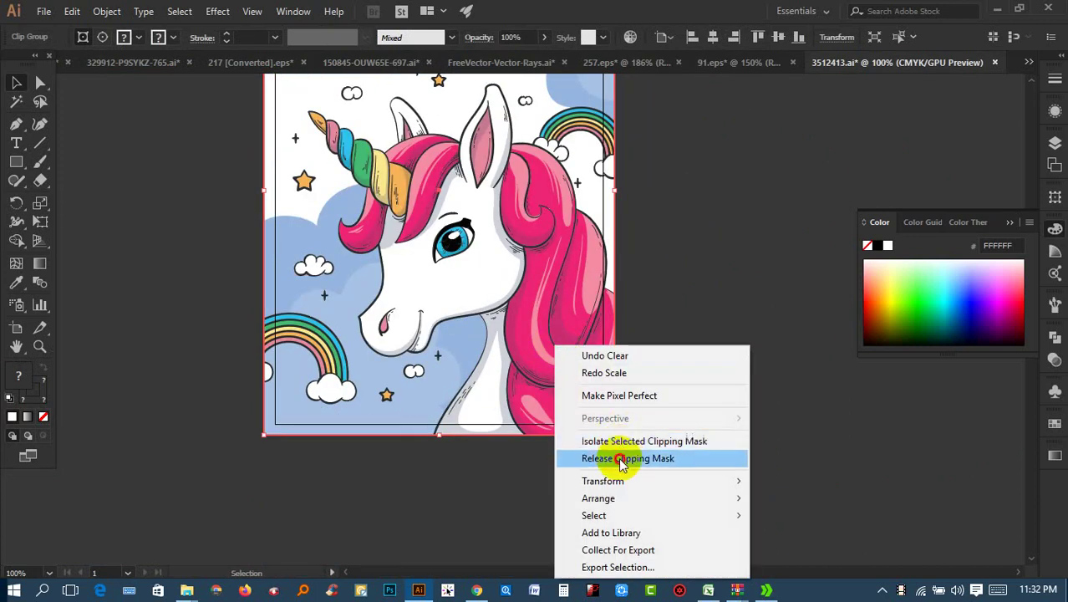
click(624, 394)
click(750, 261)
scroll(727, 305, down, 1)
drag(714, 345, 644, 484)
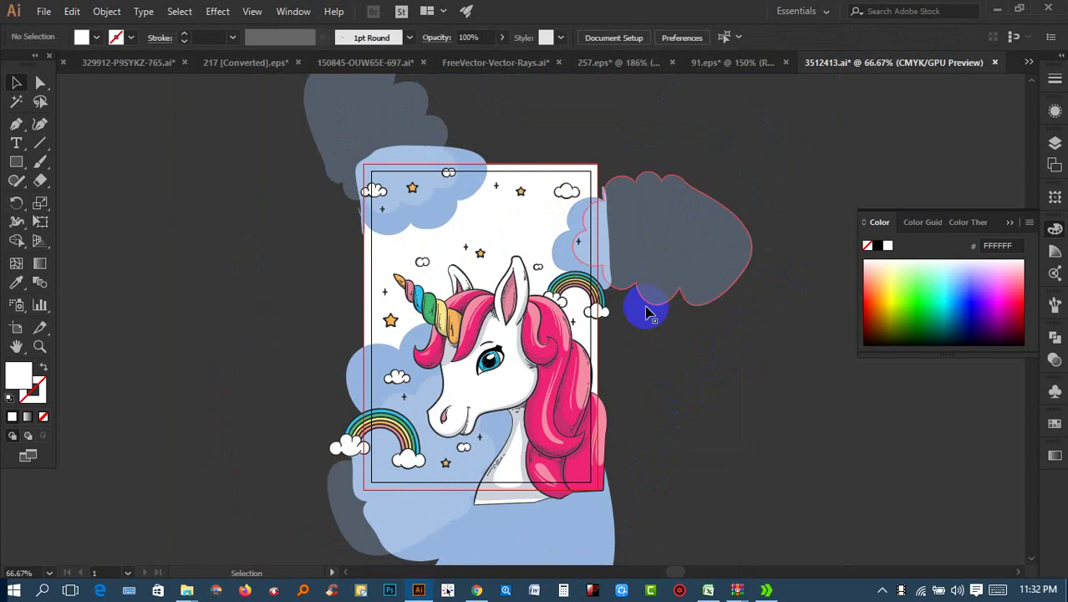
scroll(644, 305, up, 1)
Step: Isolate the unicorn artwork group and ungroup it into separate paths
scroll(357, 245, up, 2)
scroll(346, 200, up, 2)
click(355, 209)
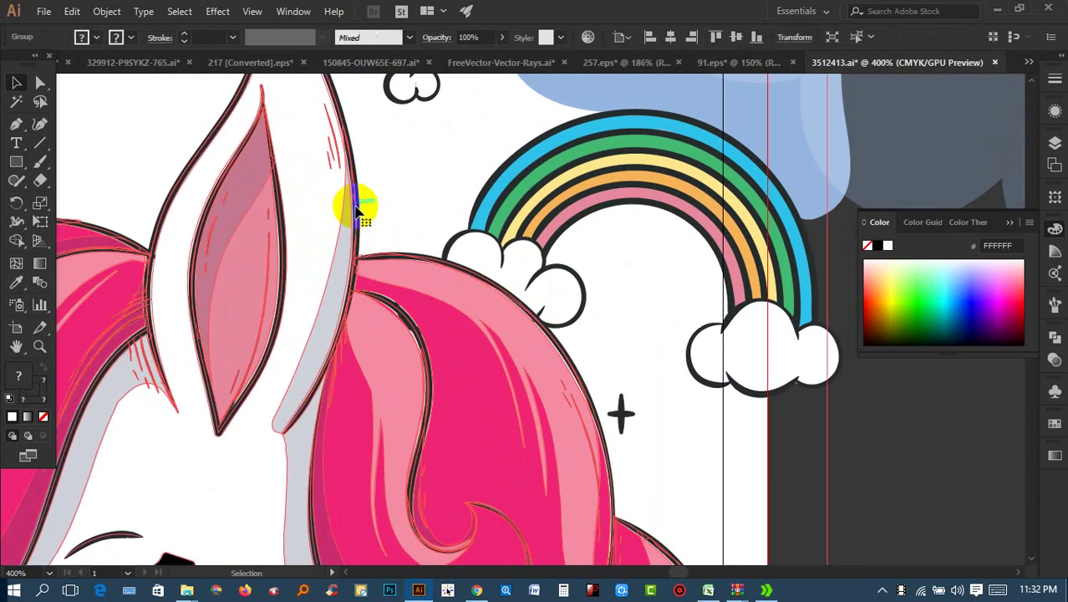
right_click(355, 209)
click(360, 303)
click(368, 231)
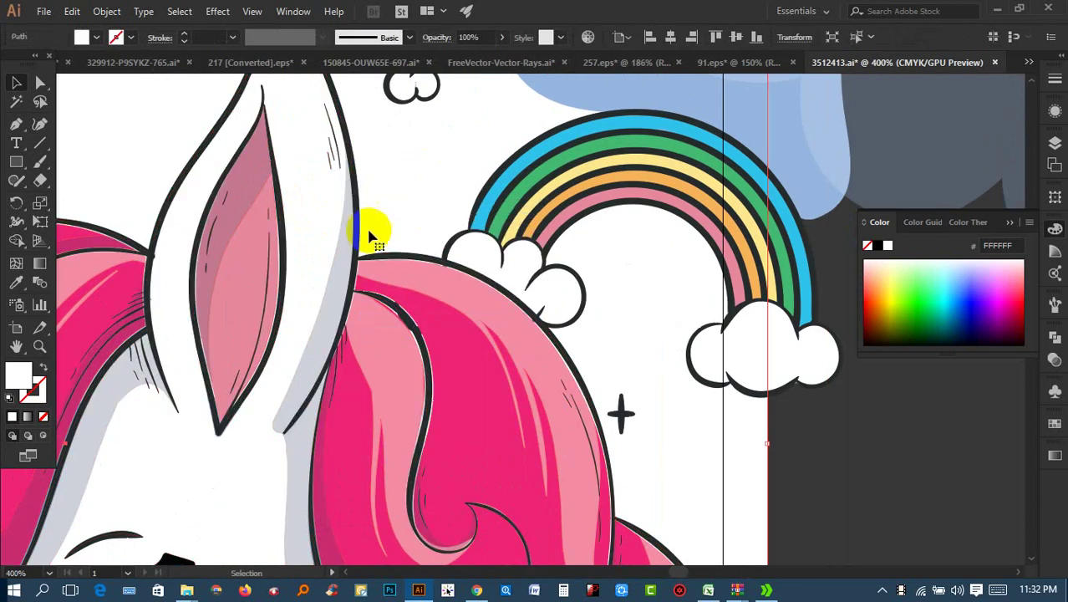
right_click(358, 222)
click(400, 336)
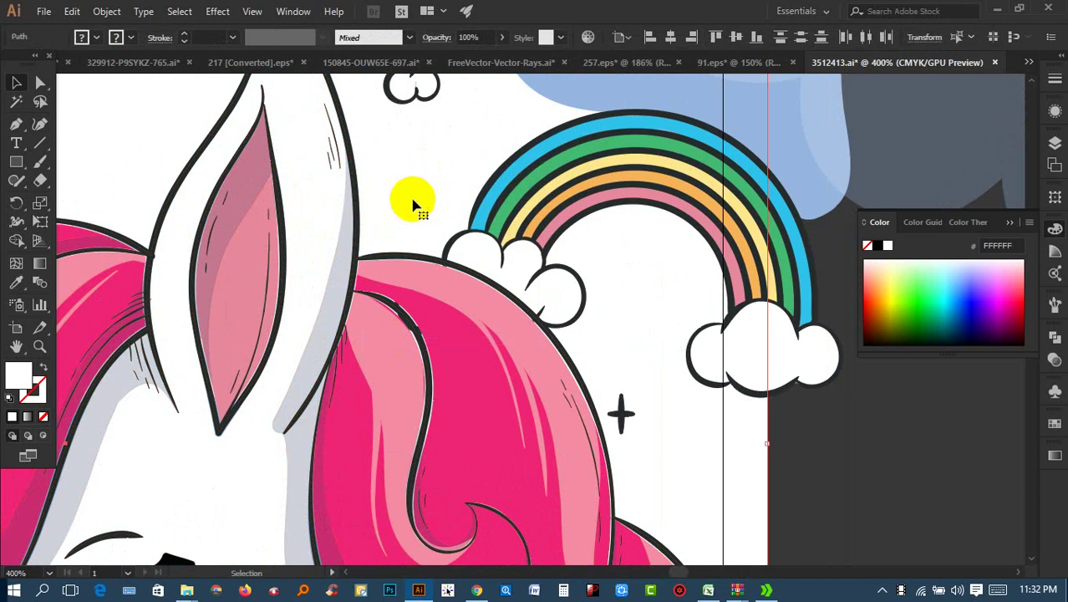
Step: Inspect the ear outline's stroke colour in the Color Picker, keeping it black
click(359, 204)
click(116, 37)
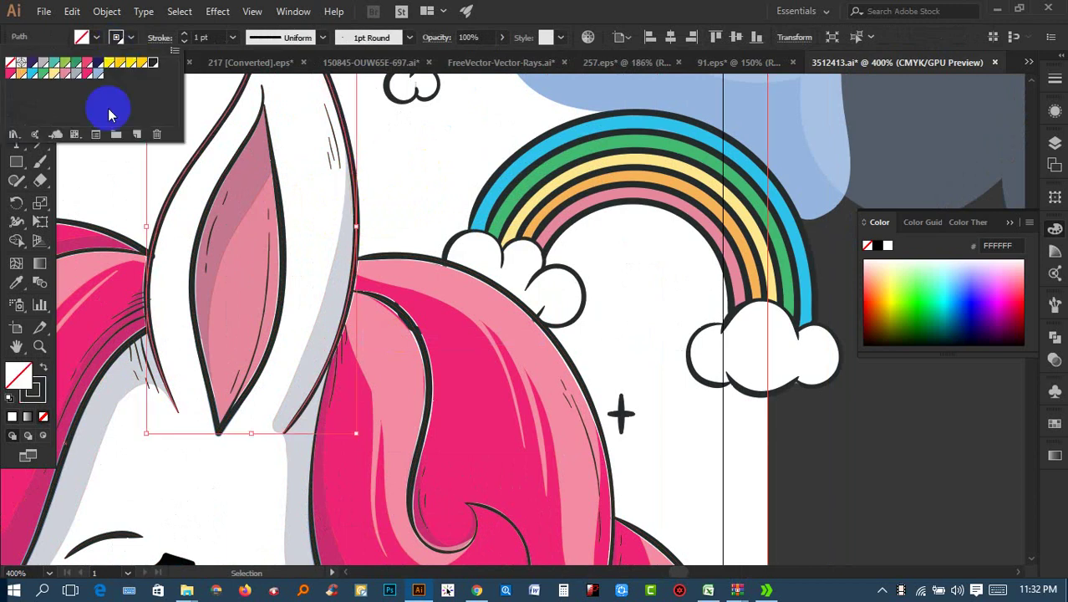
double_click(31, 386)
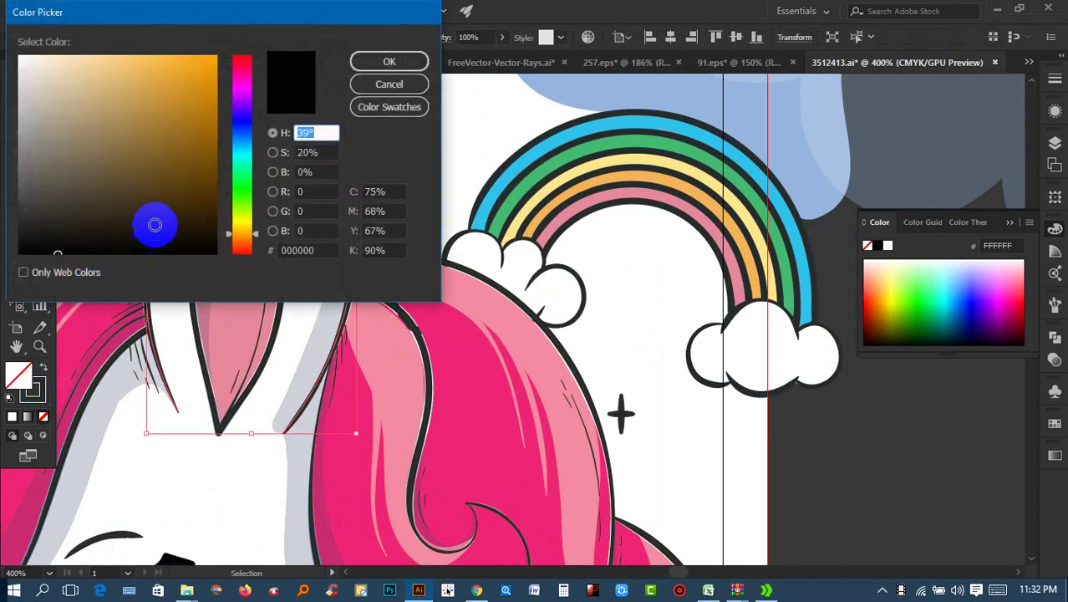
click(388, 62)
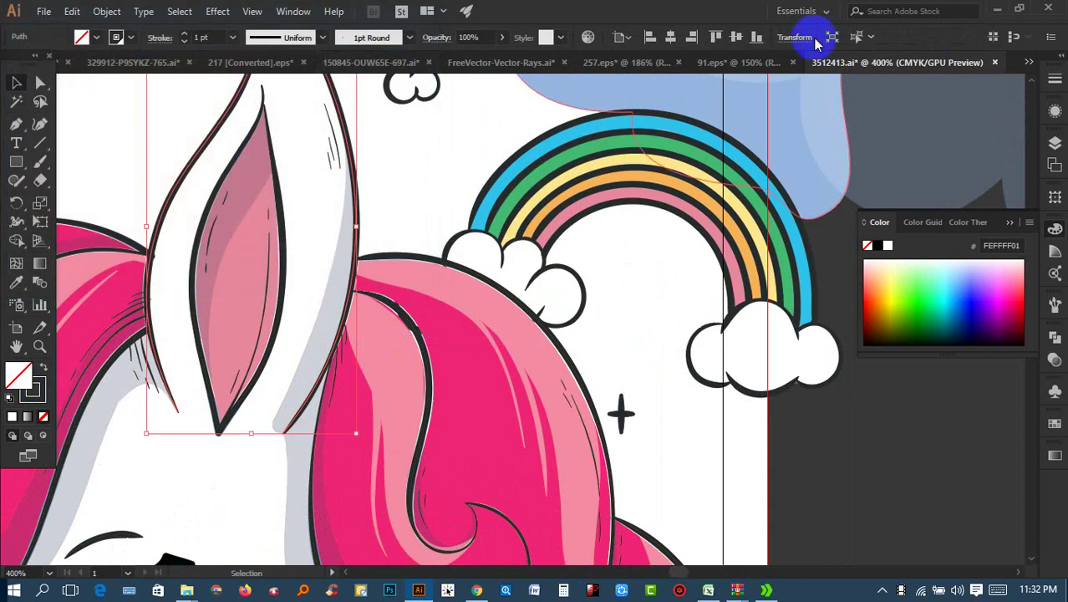
Step: Select more outline paths, open the stroke Color Picker, and cancel without changes
click(852, 42)
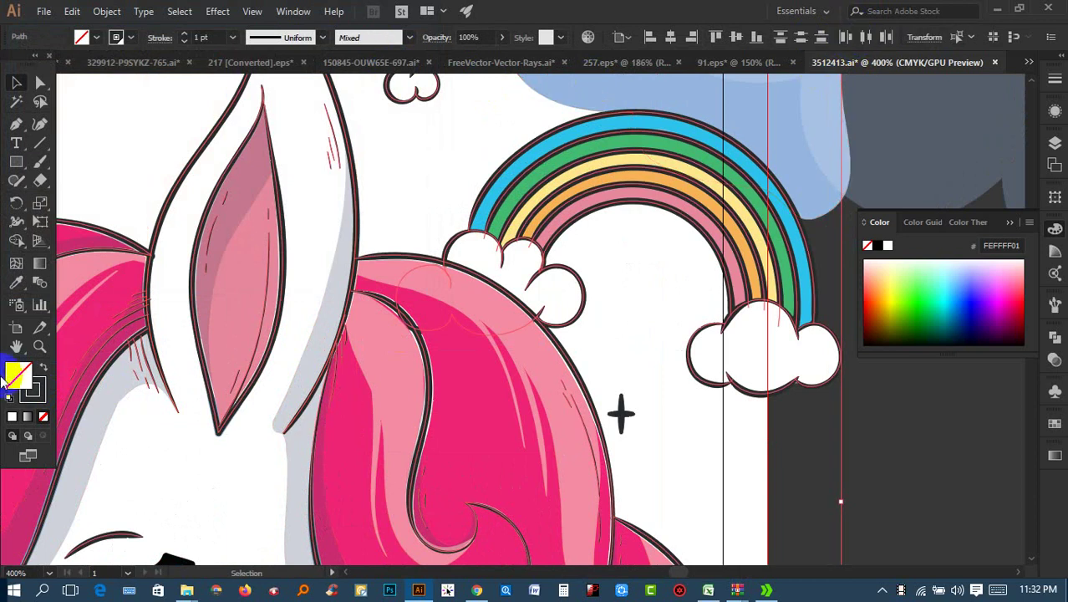
double_click(34, 391)
click(222, 241)
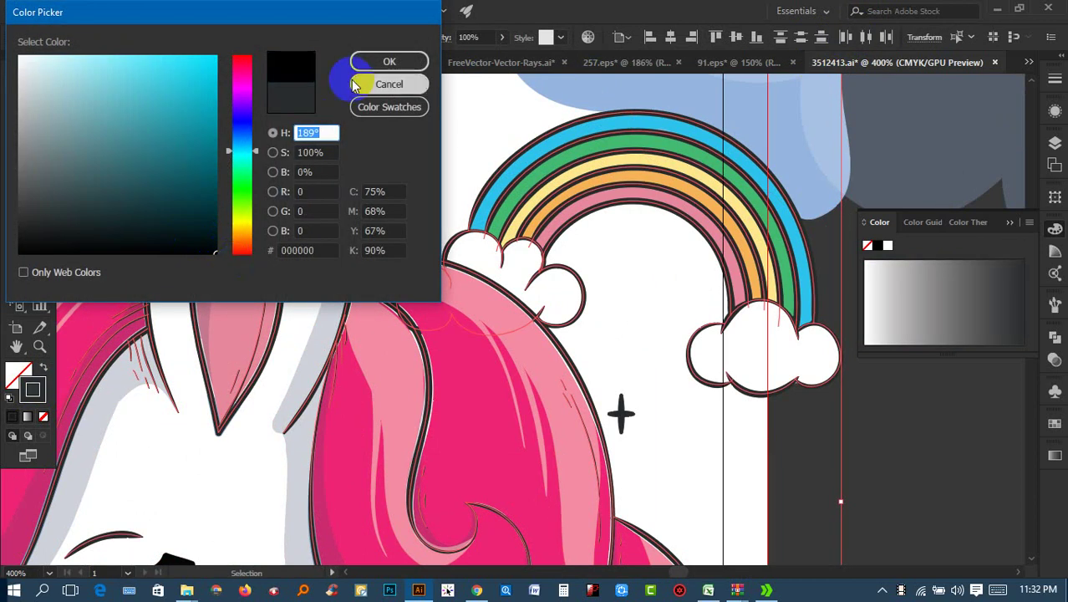
click(393, 84)
scroll(735, 409, down, 3)
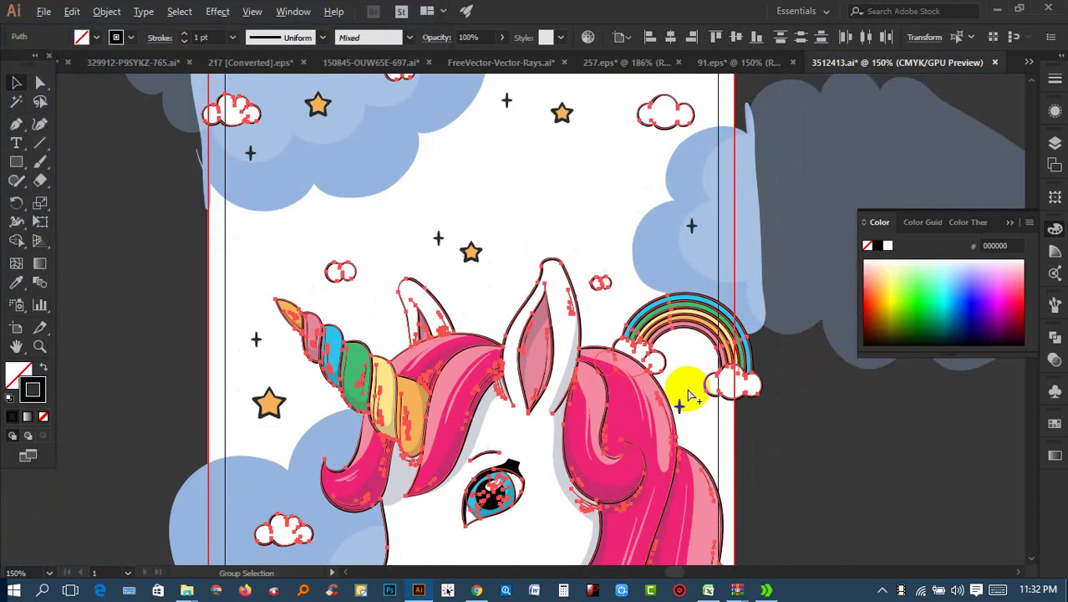
Step: Select all of the unicorn artwork and group it
click(687, 394)
scroll(739, 393, down, 3)
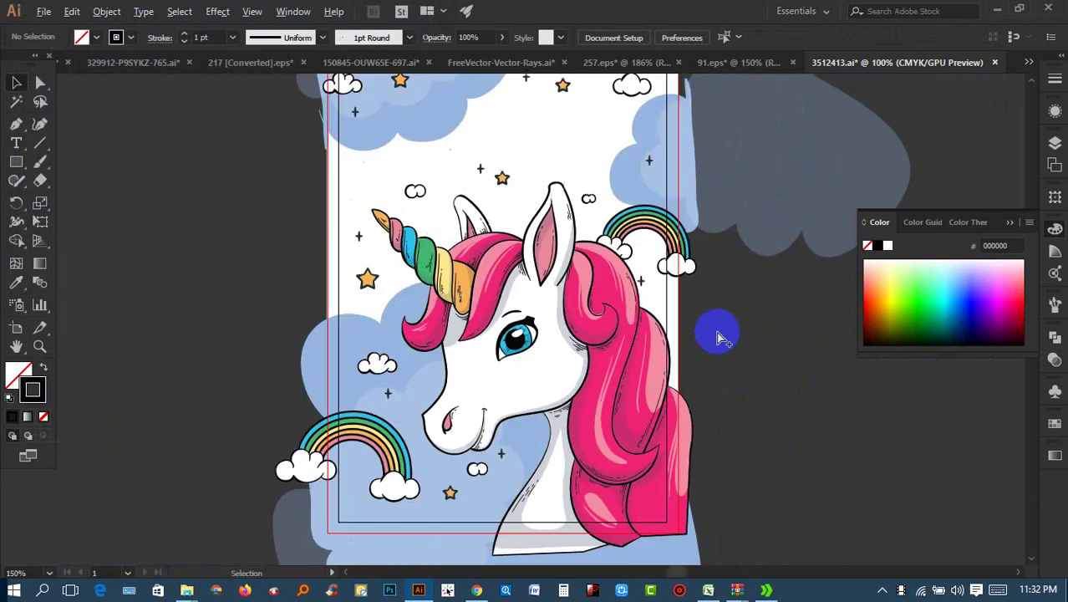
drag(743, 476, 370, 78)
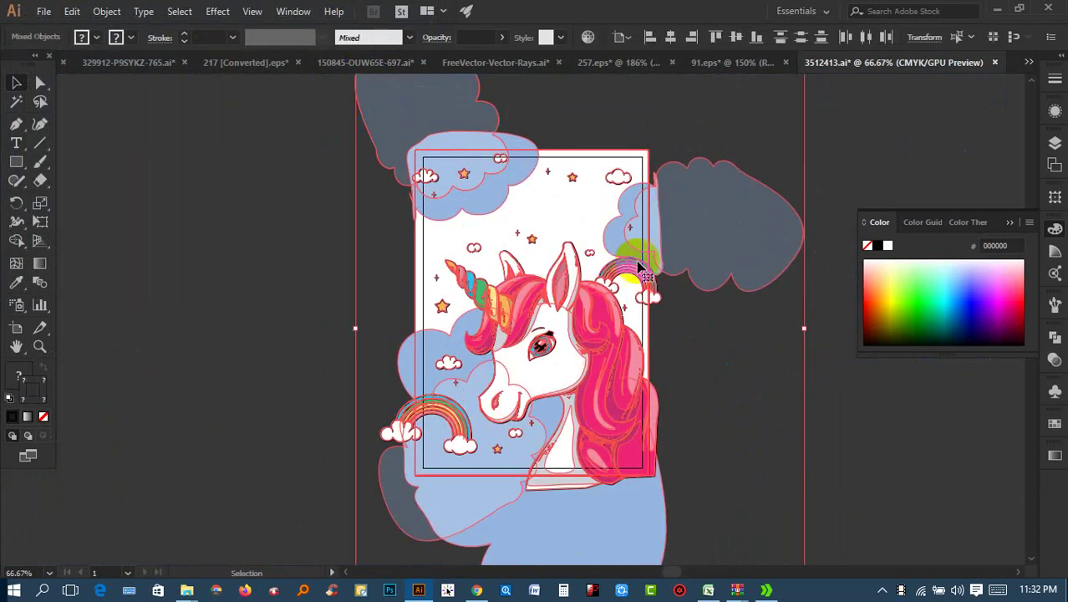
right_click(705, 295)
click(721, 332)
Step: Drag the grouped unicorn into the Unicorn.eps cover document
drag(741, 214, 173, 71)
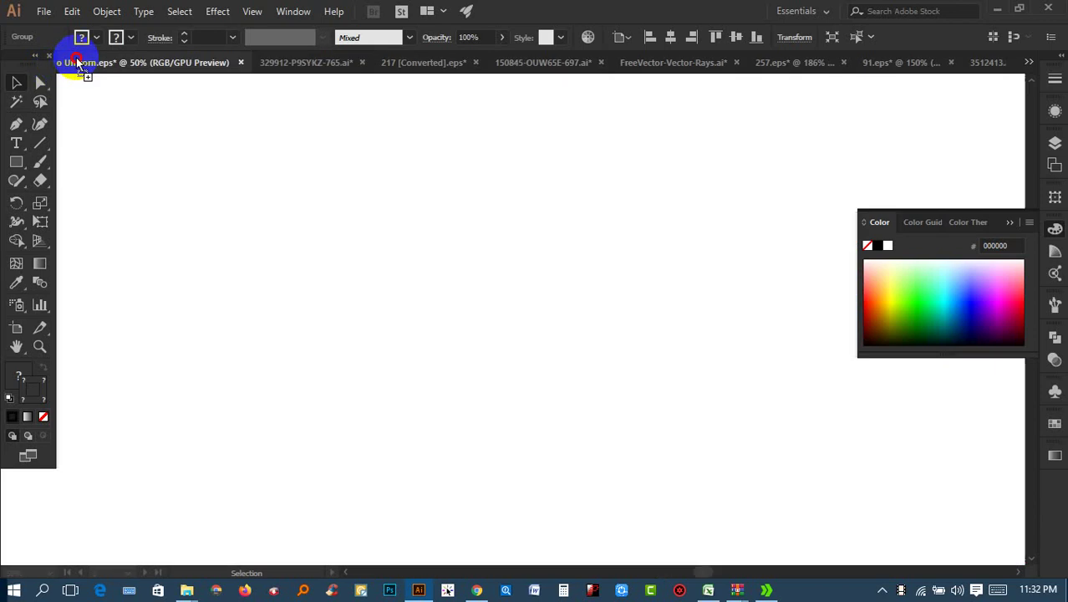
drag(106, 67, 298, 146)
drag(366, 192, 328, 225)
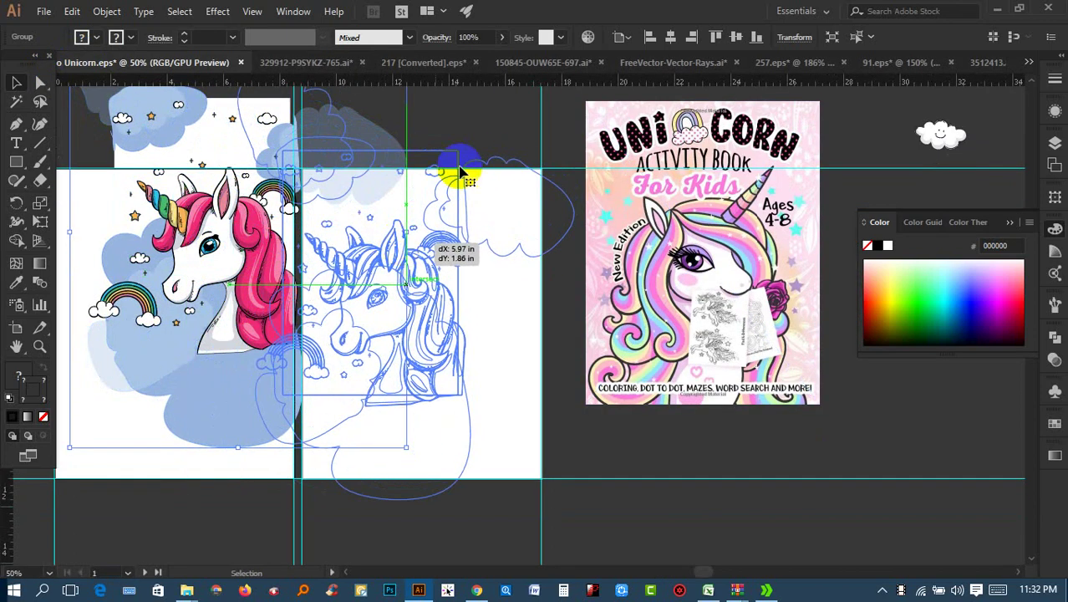
drag(329, 226, 455, 167)
Step: Ungroup the placed artwork and delete its white backing rectangle
click(389, 202)
right_click(390, 202)
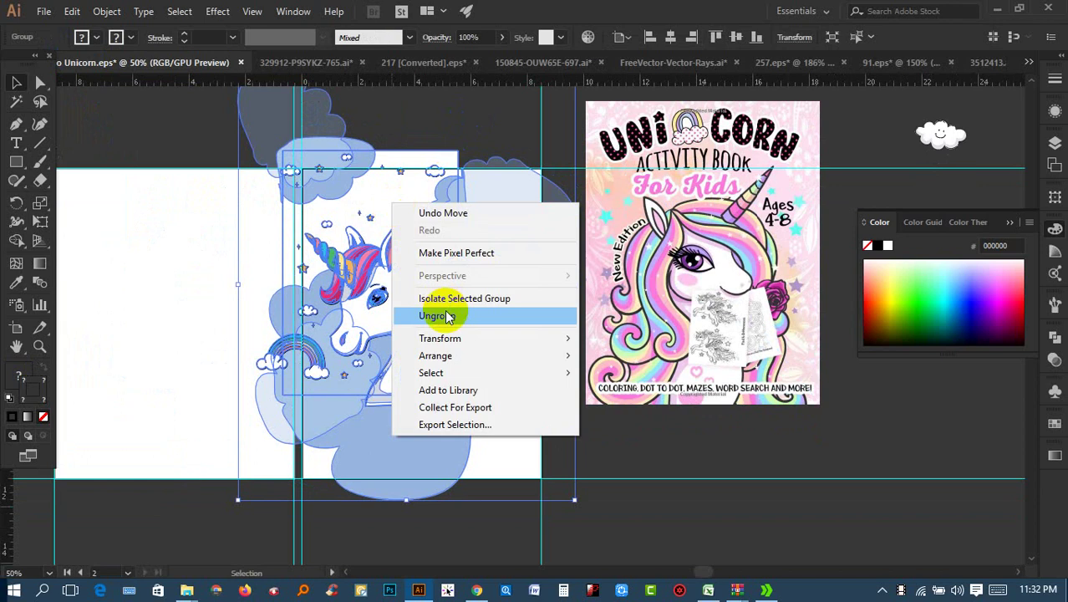
click(446, 310)
click(444, 159)
click(213, 111)
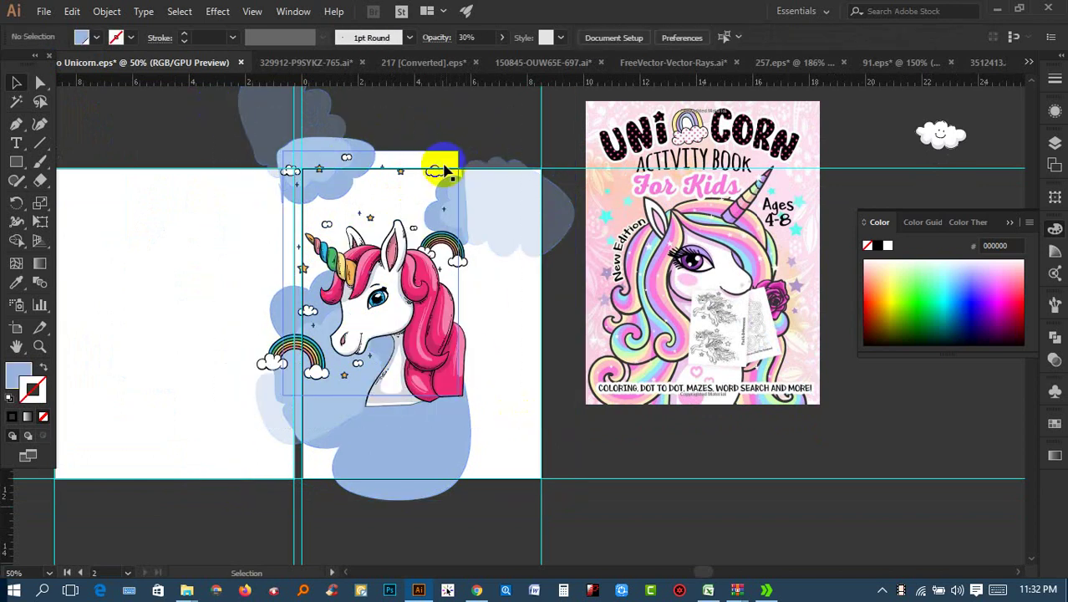
click(437, 165)
key(Delete)
Step: Regroup the unicorn artwork, enlarge it and shift it slightly right
drag(238, 124, 469, 388)
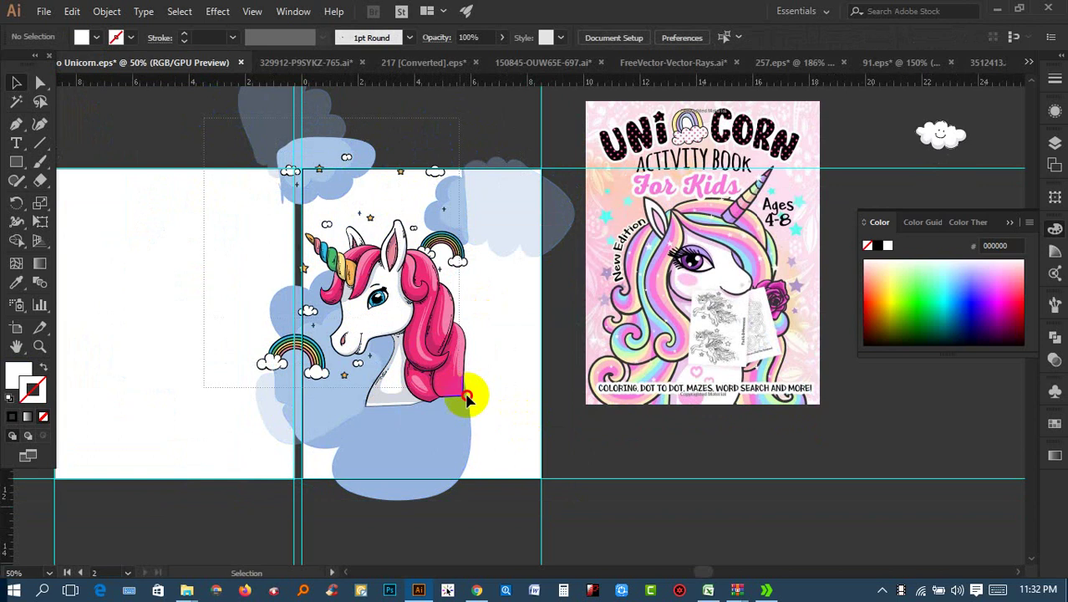
right_click(435, 358)
click(483, 221)
scroll(428, 366, down, 2)
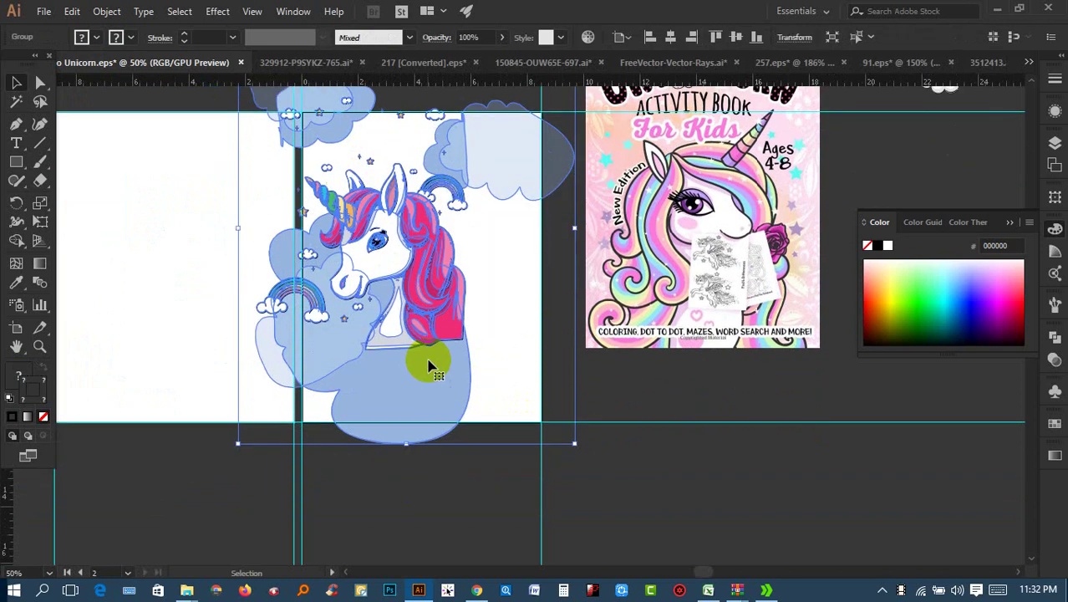
drag(575, 441, 711, 559)
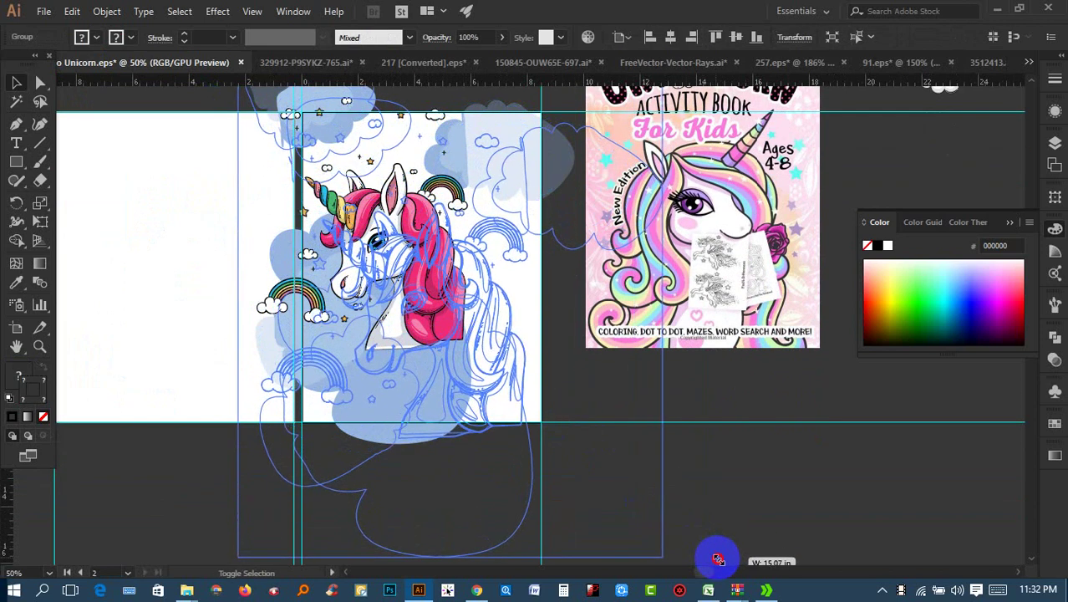
drag(521, 380, 539, 378)
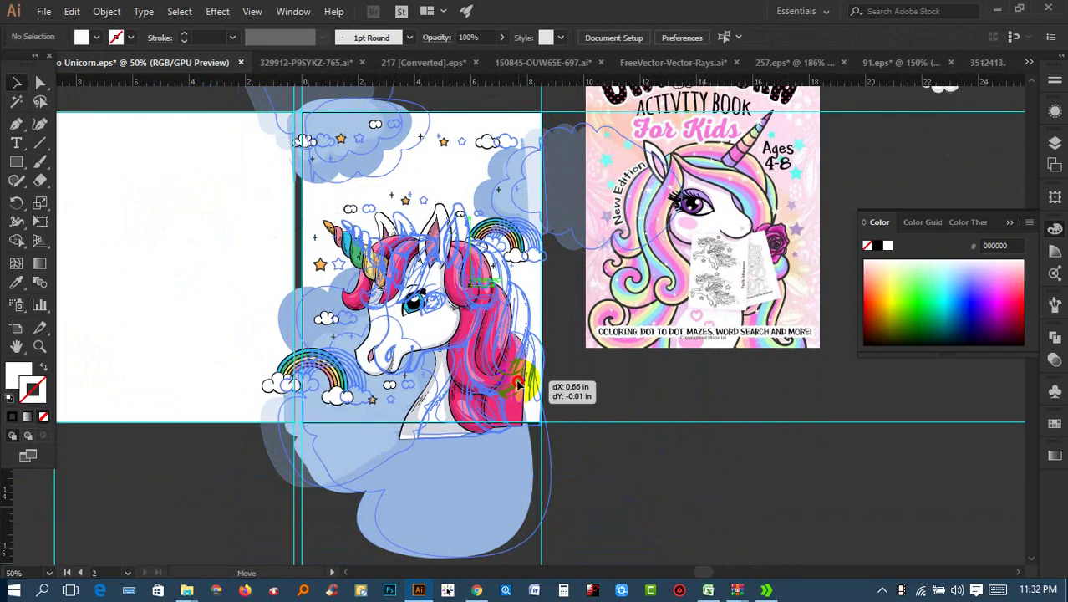
click(589, 388)
Step: Widen the unicorn group toward the left and nudge it into place on the panel
scroll(589, 389, up, 1)
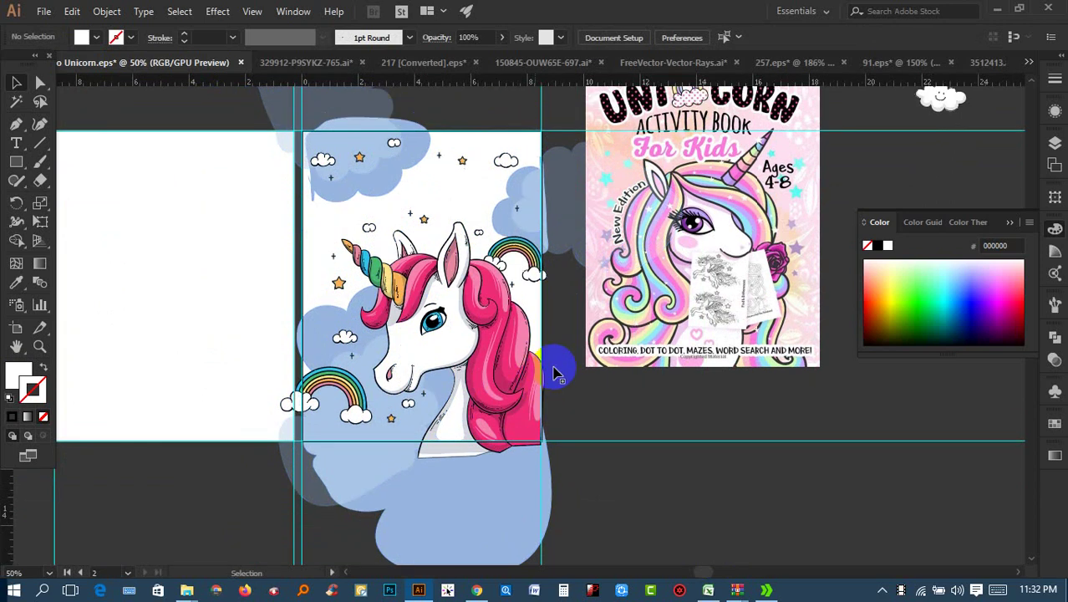
click(378, 170)
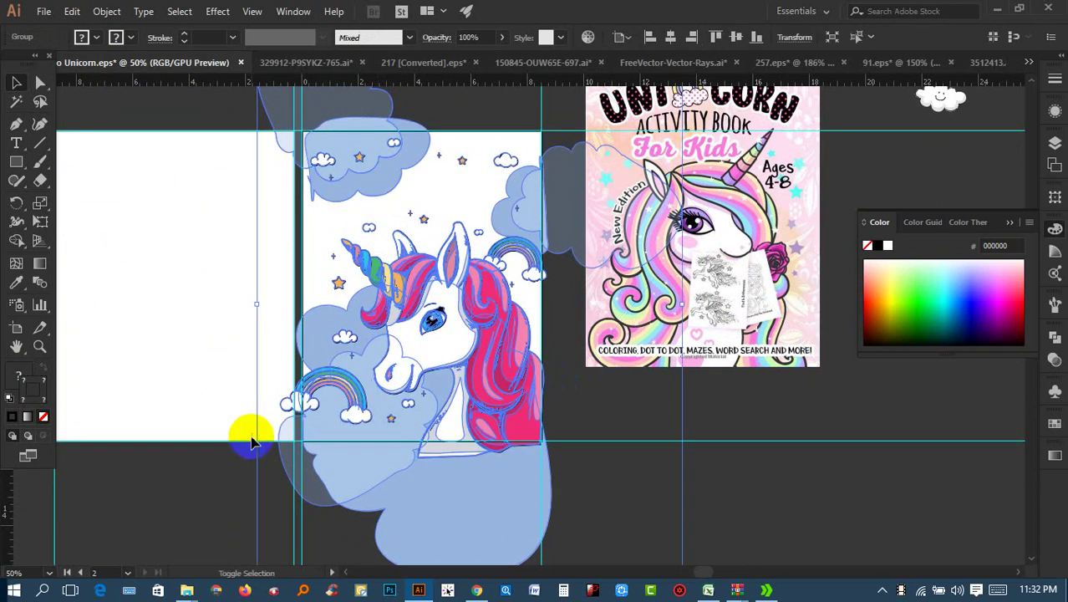
drag(256, 303, 245, 304)
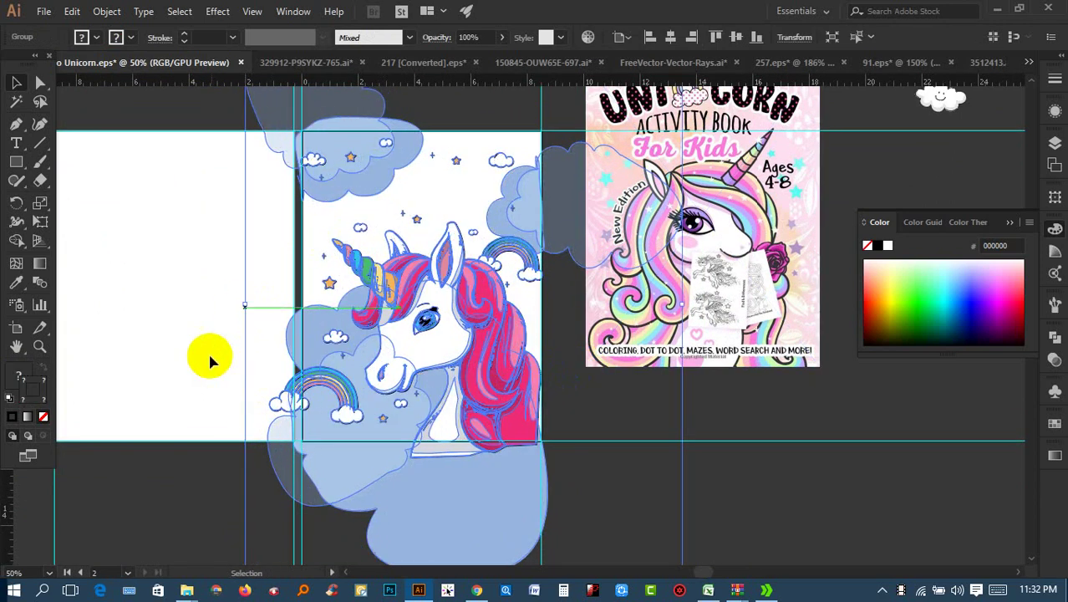
key(a)
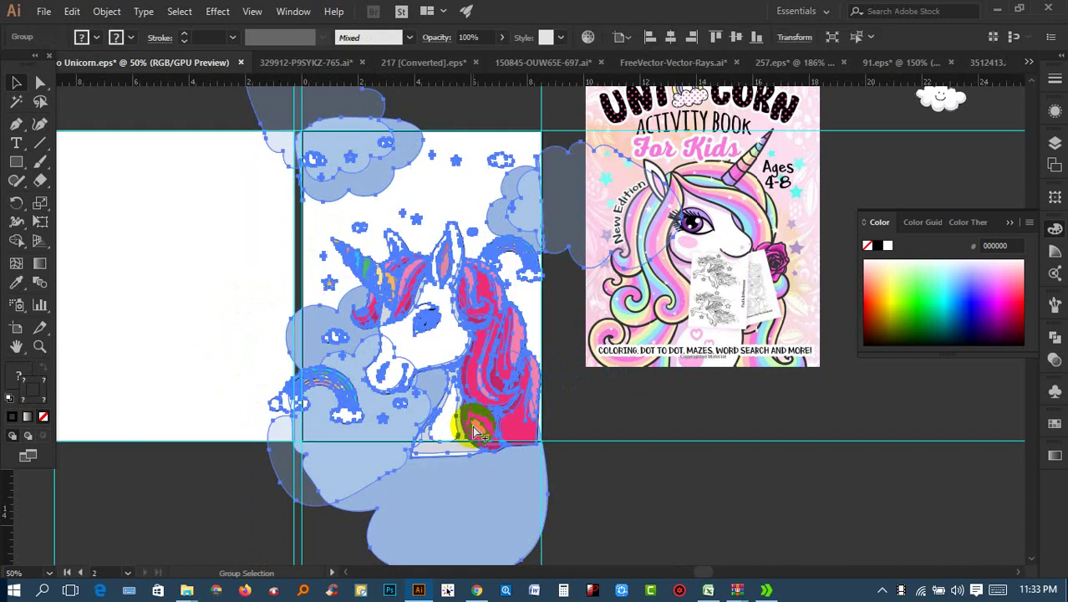
scroll(474, 432, down, 1)
drag(322, 160, 310, 150)
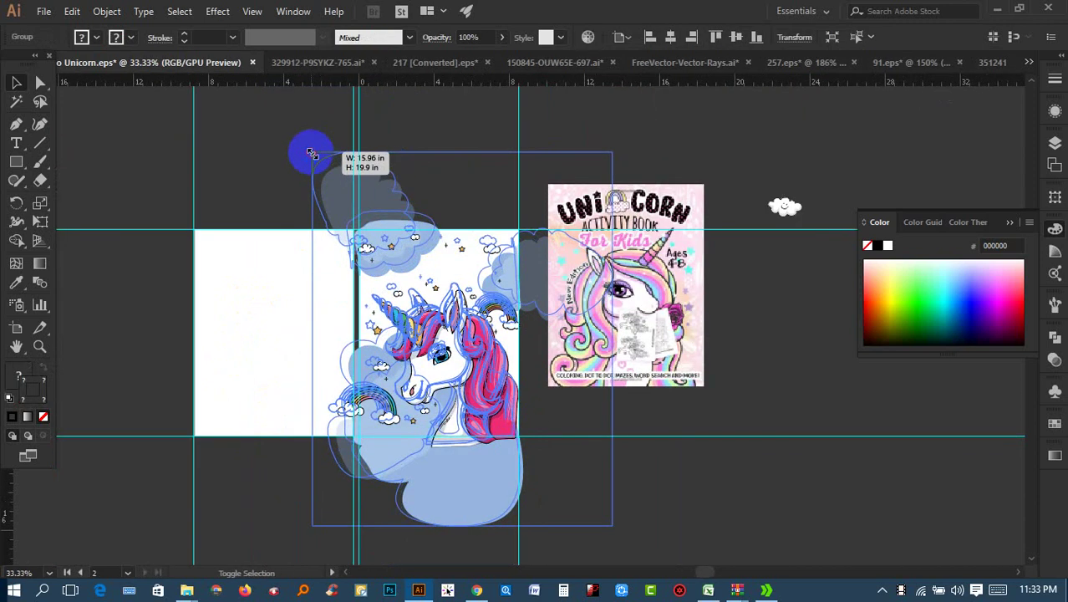
scroll(484, 374, up, 1)
scroll(518, 392, down, 2)
drag(482, 366, 490, 366)
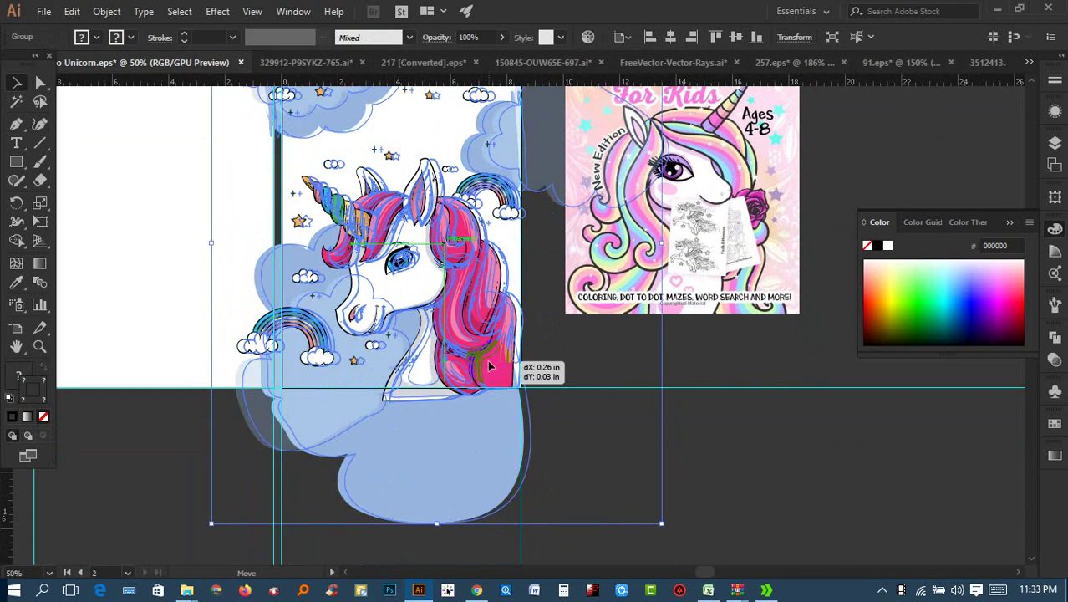
click(543, 365)
scroll(219, 274, up, 1)
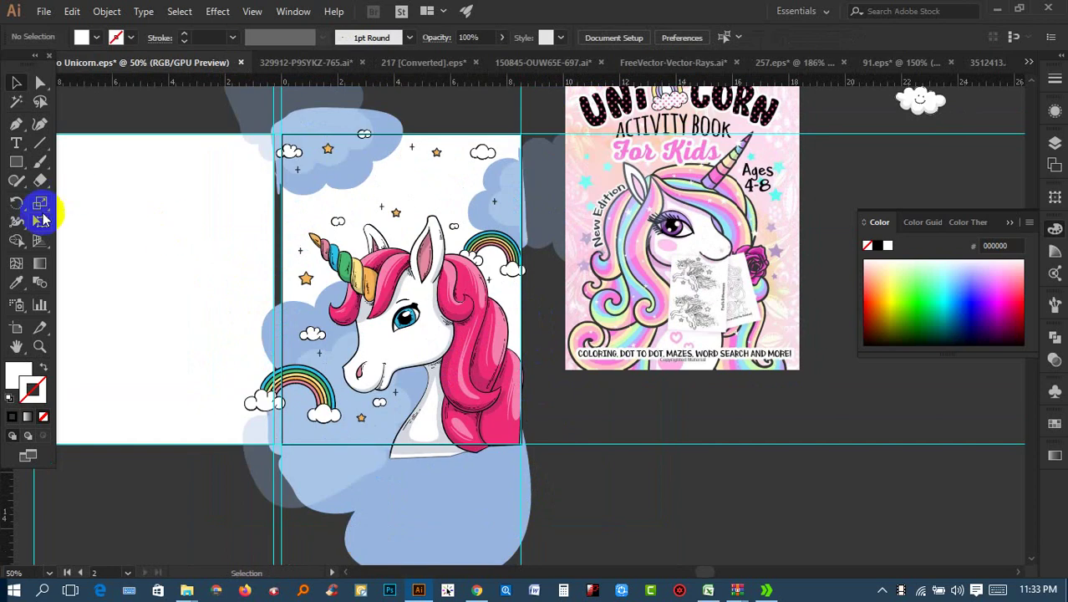
drag(16, 161, 67, 152)
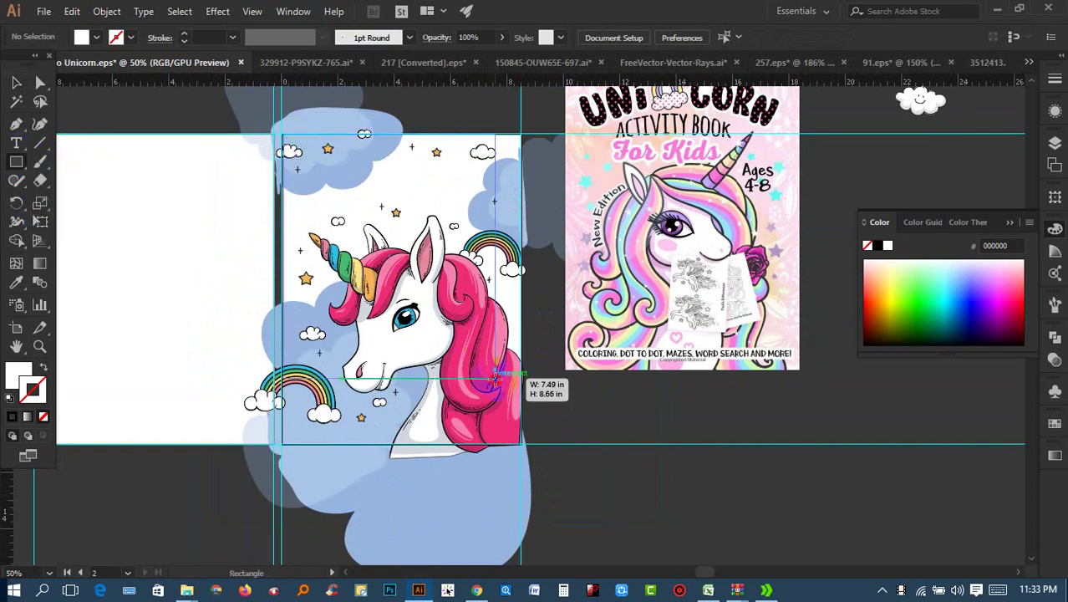
Step: Create a white 8.5 × 11 in rectangle
drag(284, 134, 519, 443)
click(16, 159)
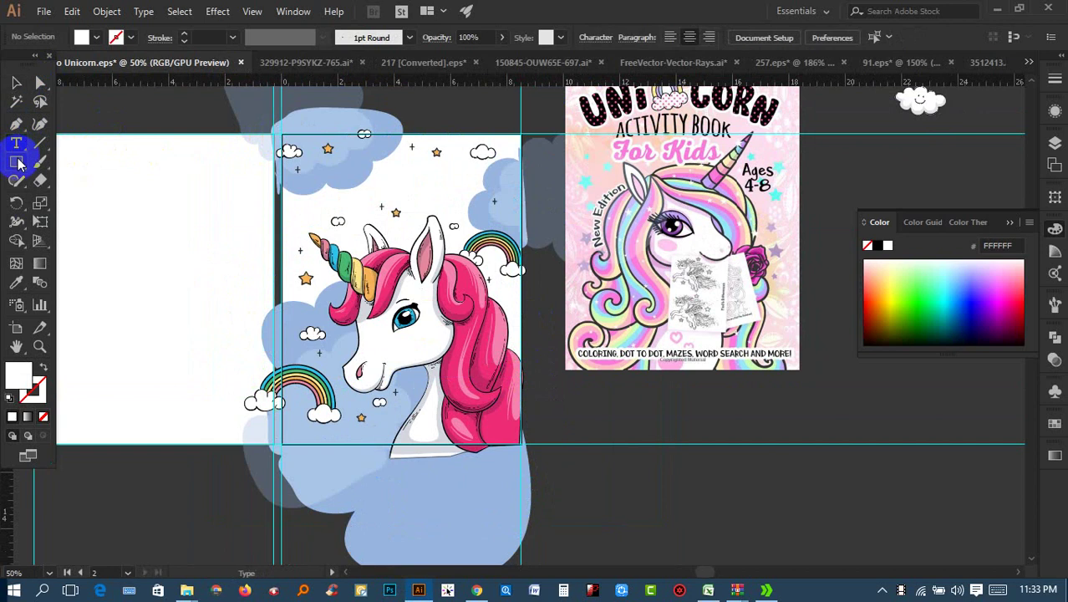
click(131, 195)
click(78, 50)
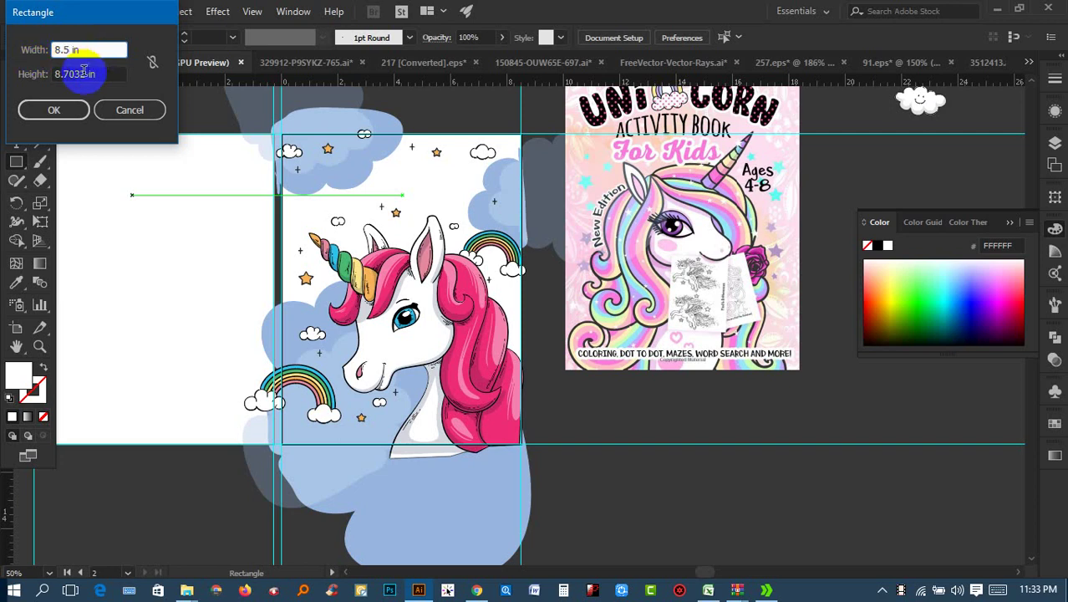
click(57, 111)
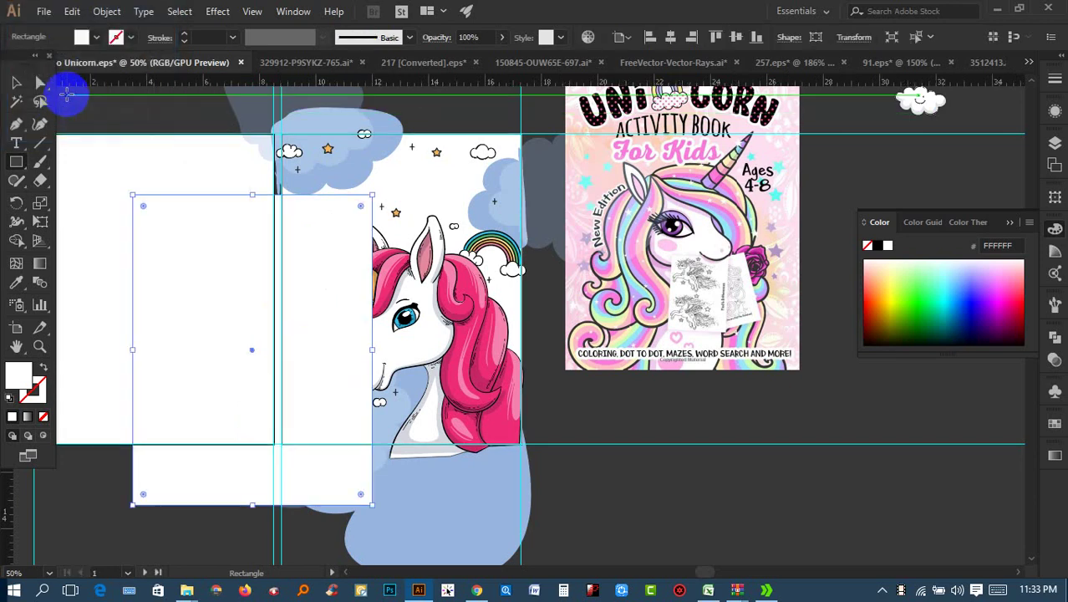
Step: Align the rectangle to the page's left and top edges
key(v)
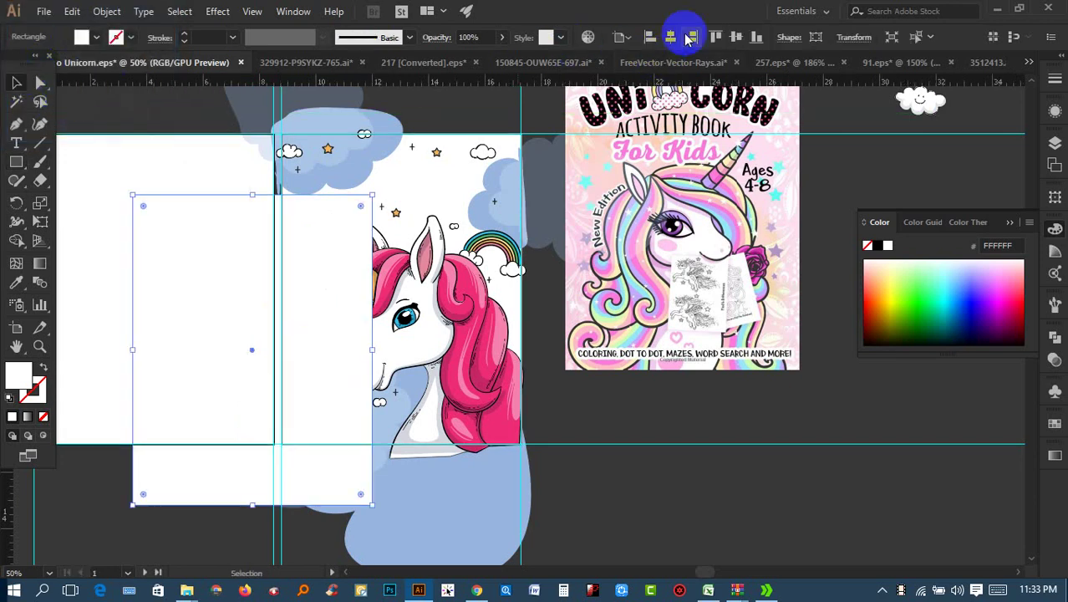
click(671, 37)
click(715, 36)
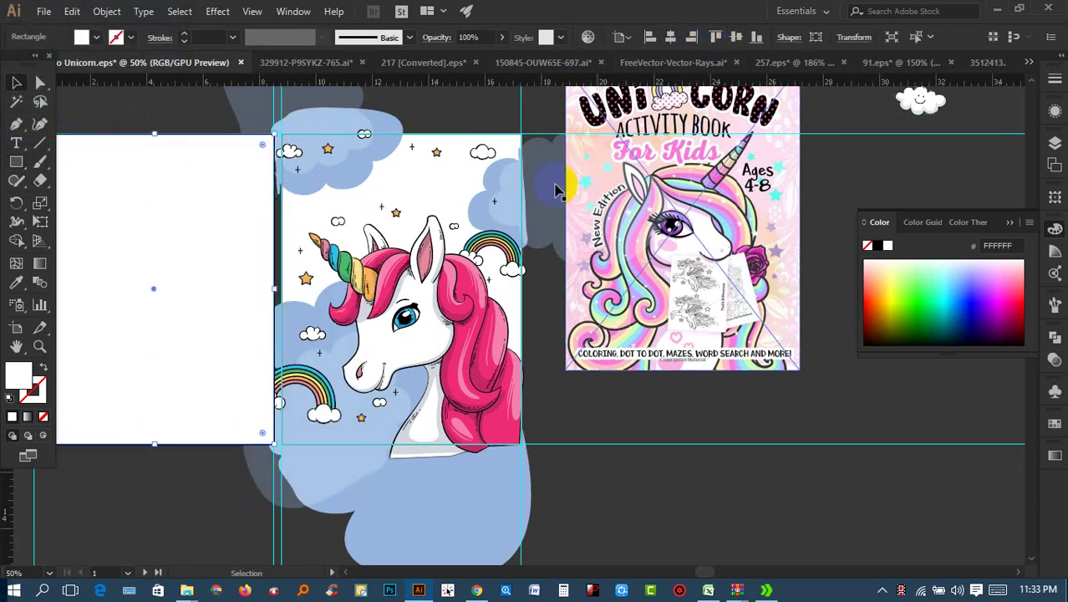
click(439, 338)
scroll(439, 338, down, 1)
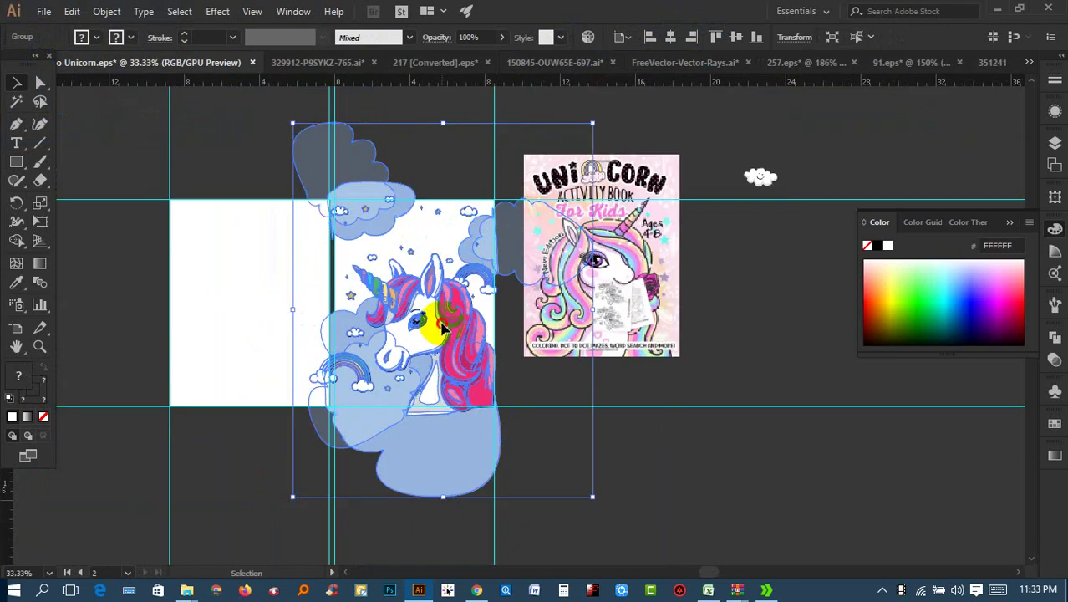
Step: Place a copy of the unicorn artwork beside the pages
drag(438, 339, 779, 406)
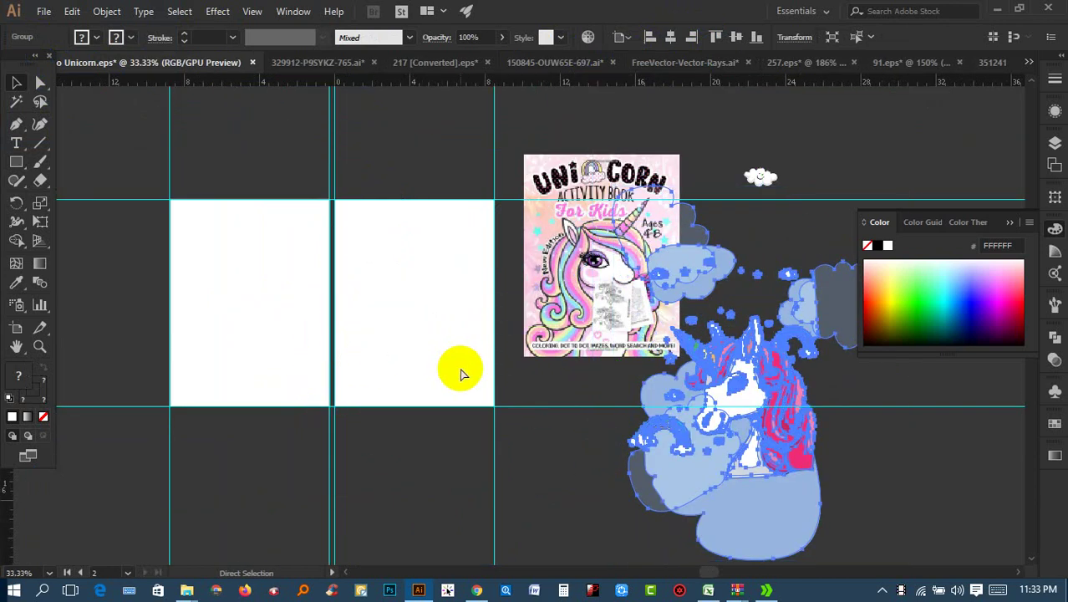
key(ctrl+z)
drag(409, 331, 719, 331)
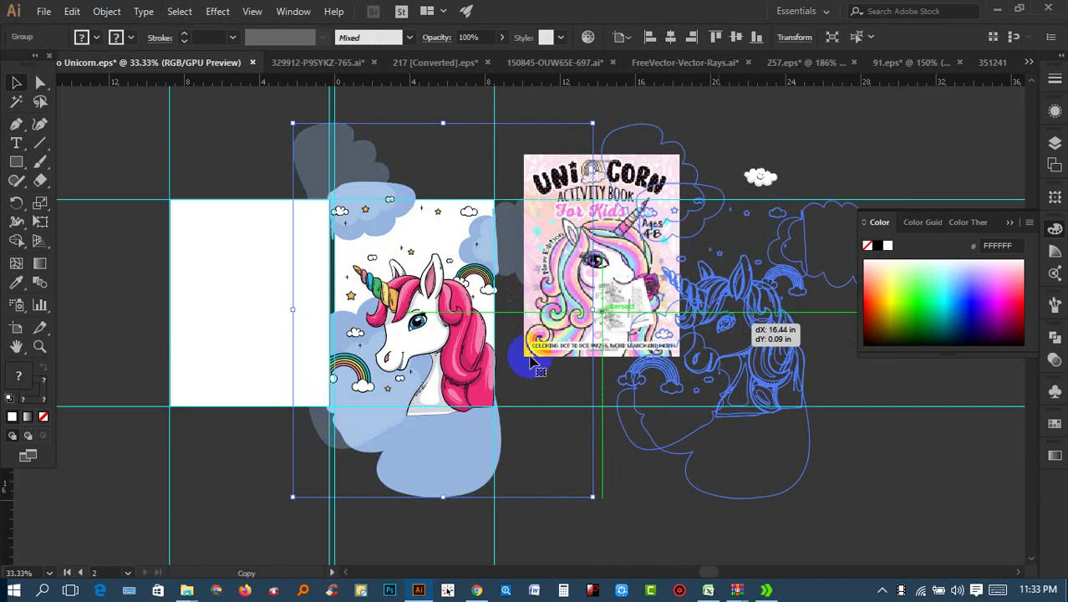
Step: Move the white rectangle onto the cover page and align it horizontally and to the top
drag(232, 317, 399, 324)
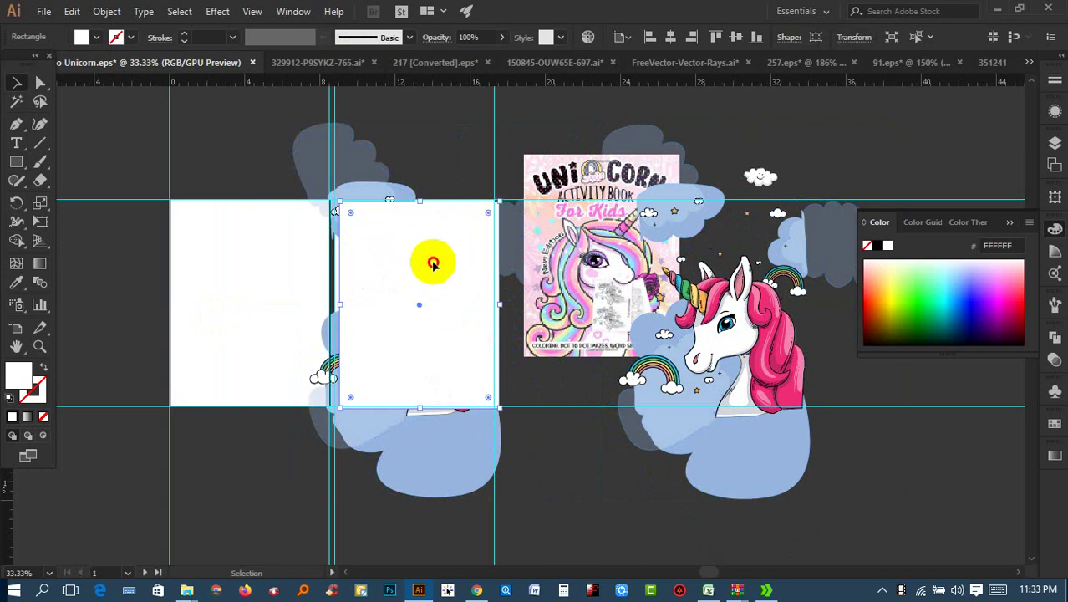
drag(433, 264, 426, 261)
scroll(435, 255, up, 2)
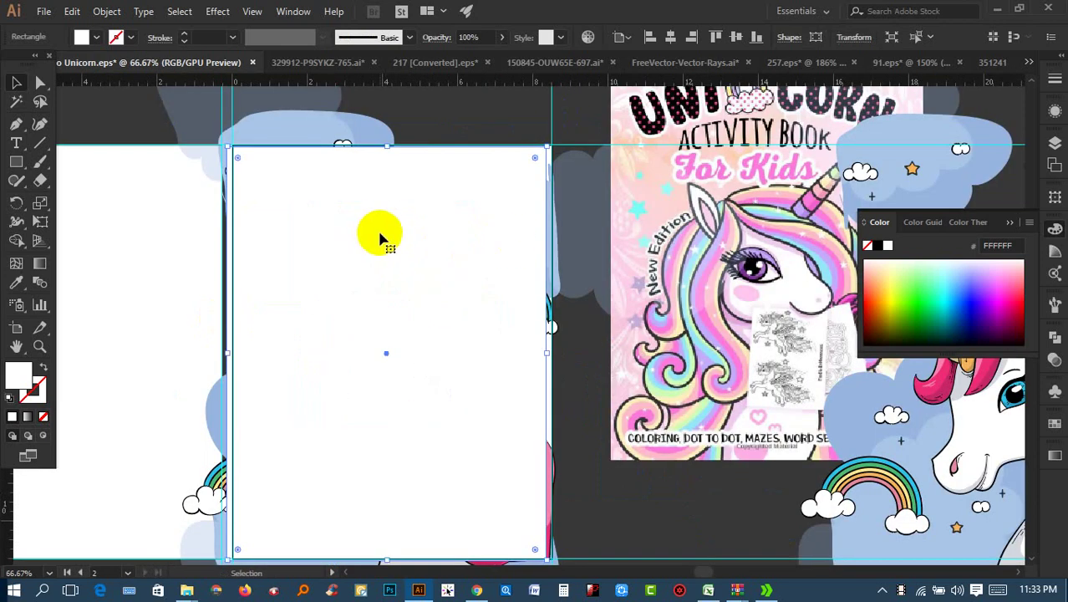
click(656, 39)
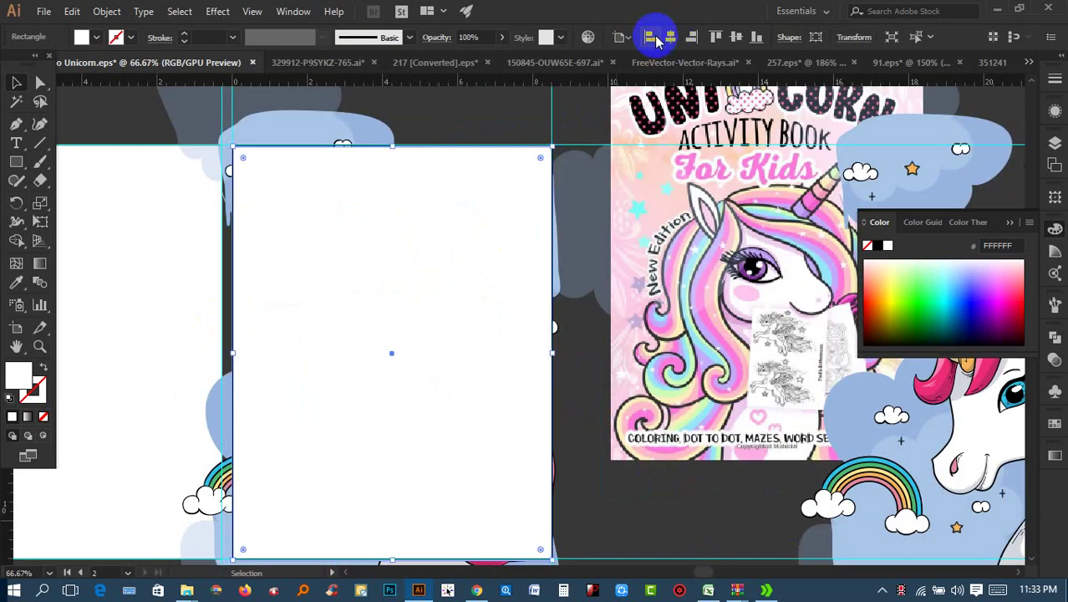
click(708, 40)
click(493, 107)
Step: Clip the unicorn art to the white rectangle and view the cropped cover page
scroll(489, 117, down, 1)
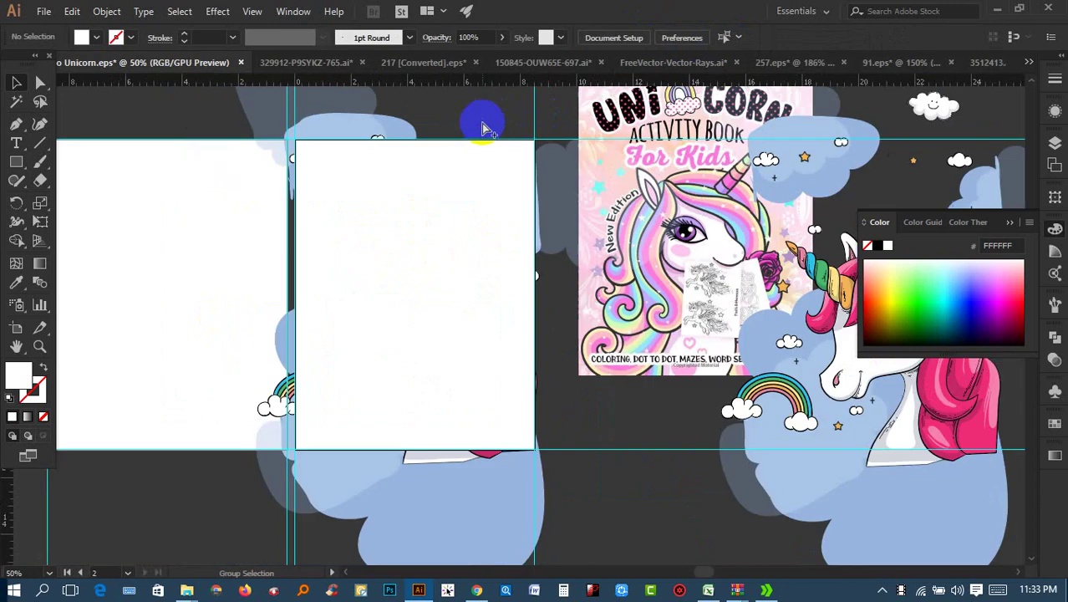
scroll(485, 123, down, 1)
drag(336, 113, 496, 299)
right_click(486, 251)
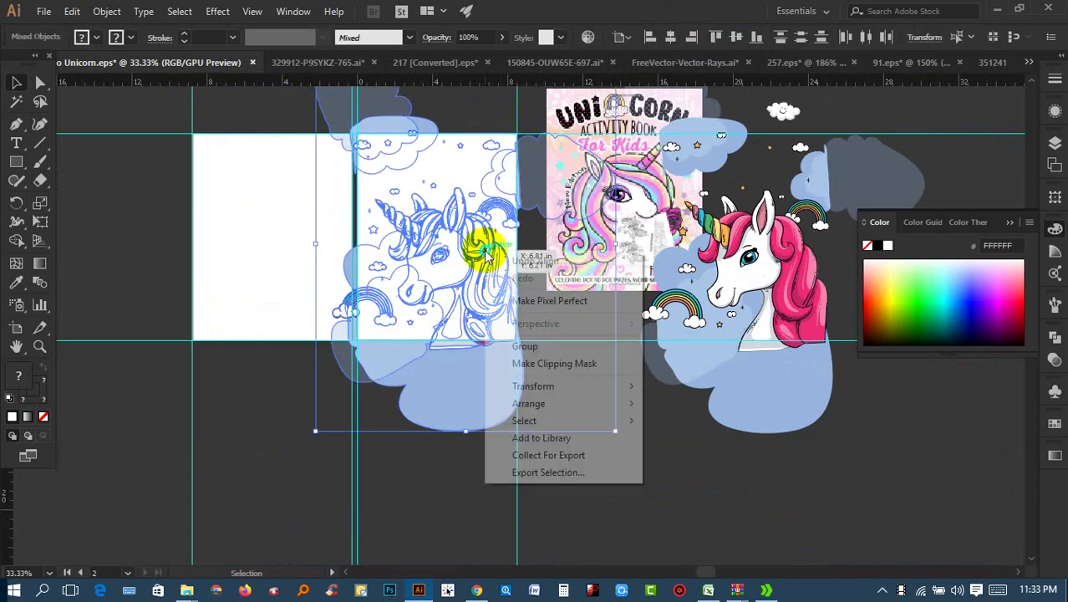
click(540, 364)
click(579, 399)
scroll(534, 242, up, 1)
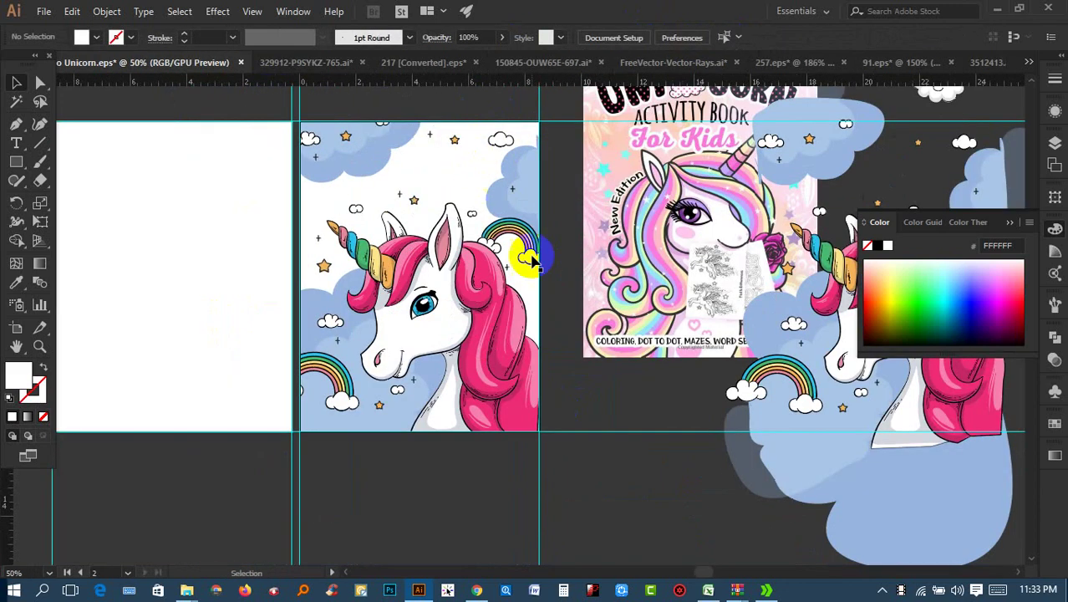
drag(543, 251, 568, 337)
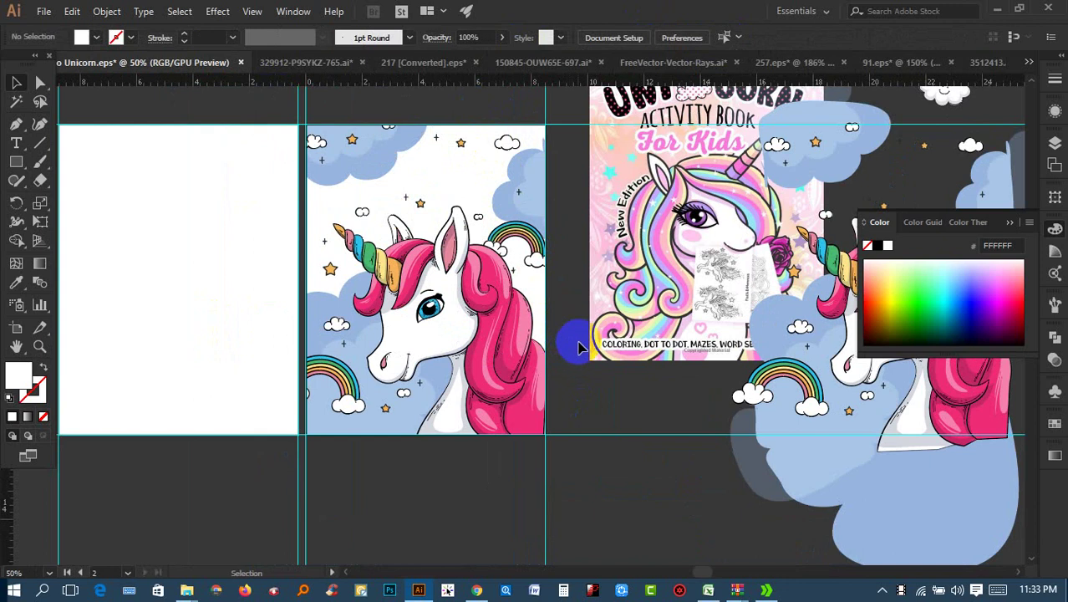
scroll(595, 390, down, 1)
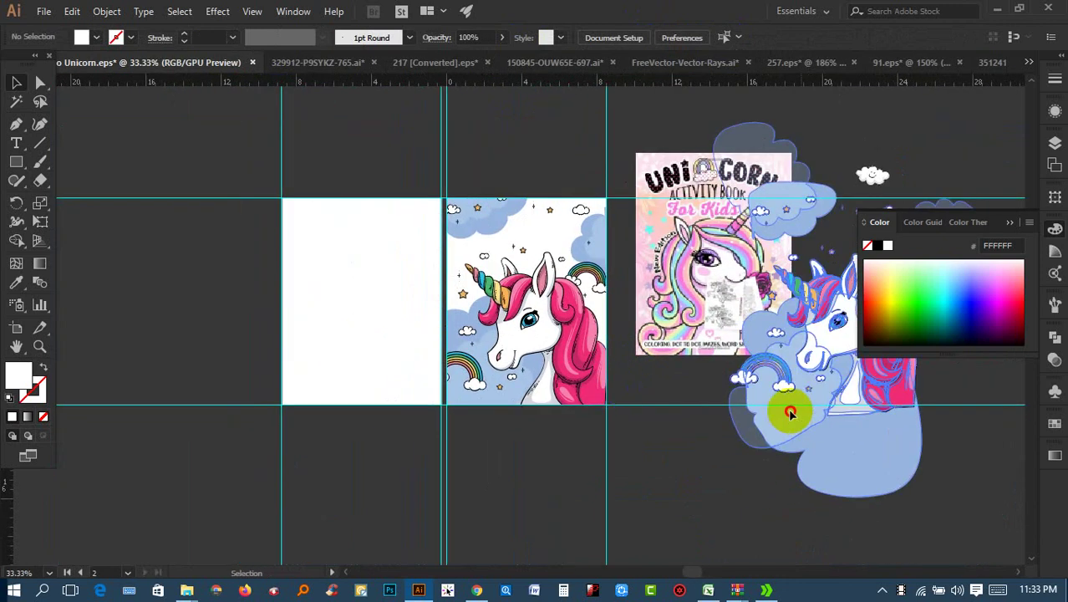
Step: Move the unicorn copy over the left page, trial-delete its coloured art and line art, then undo
drag(786, 406, 162, 405)
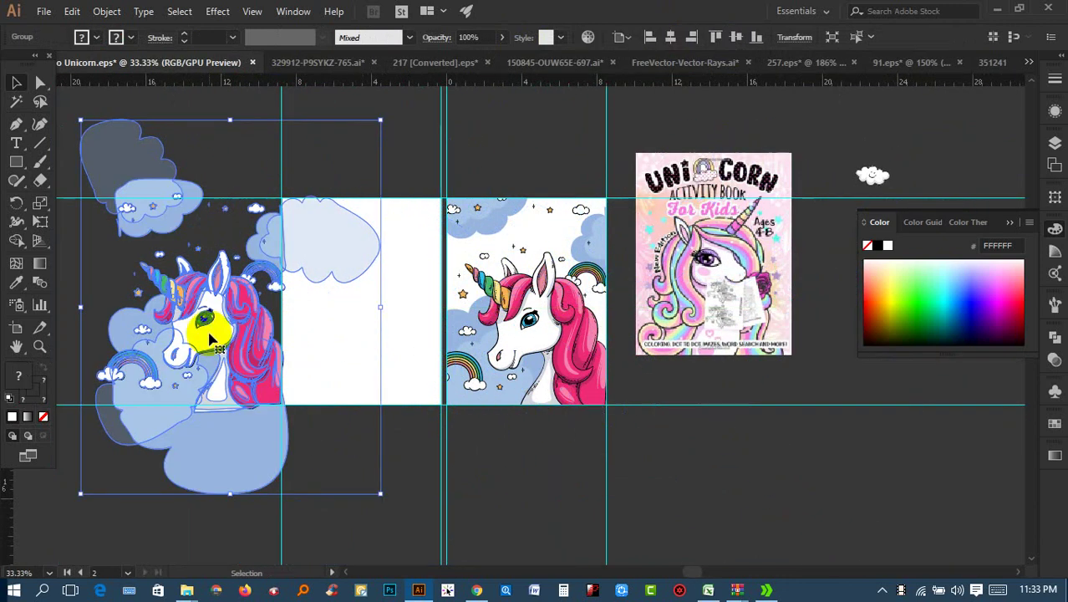
double_click(209, 339)
scroll(209, 334, up, 2)
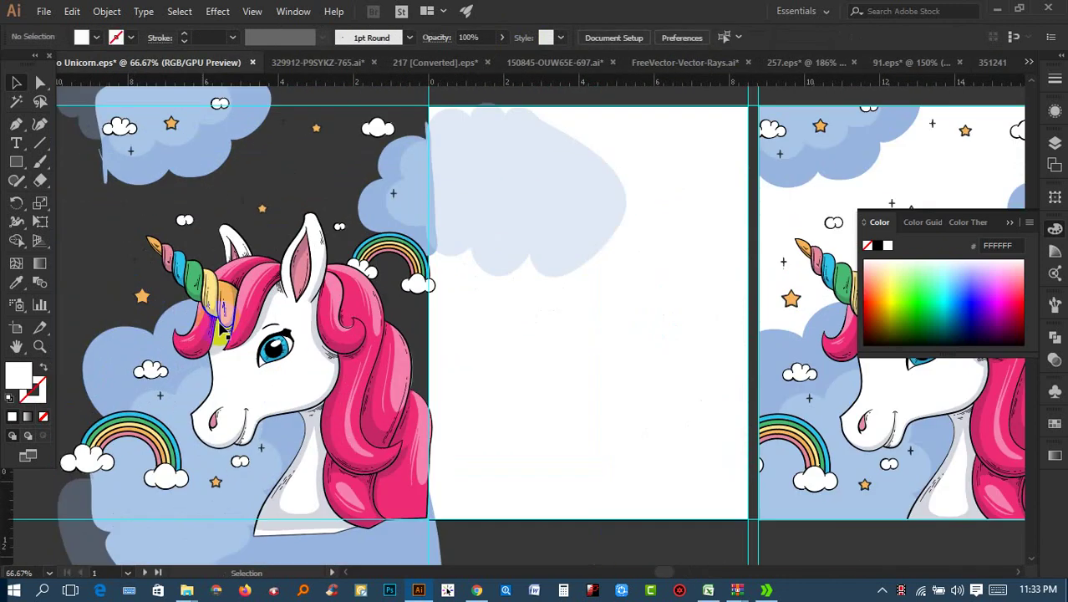
click(294, 322)
key(Delete)
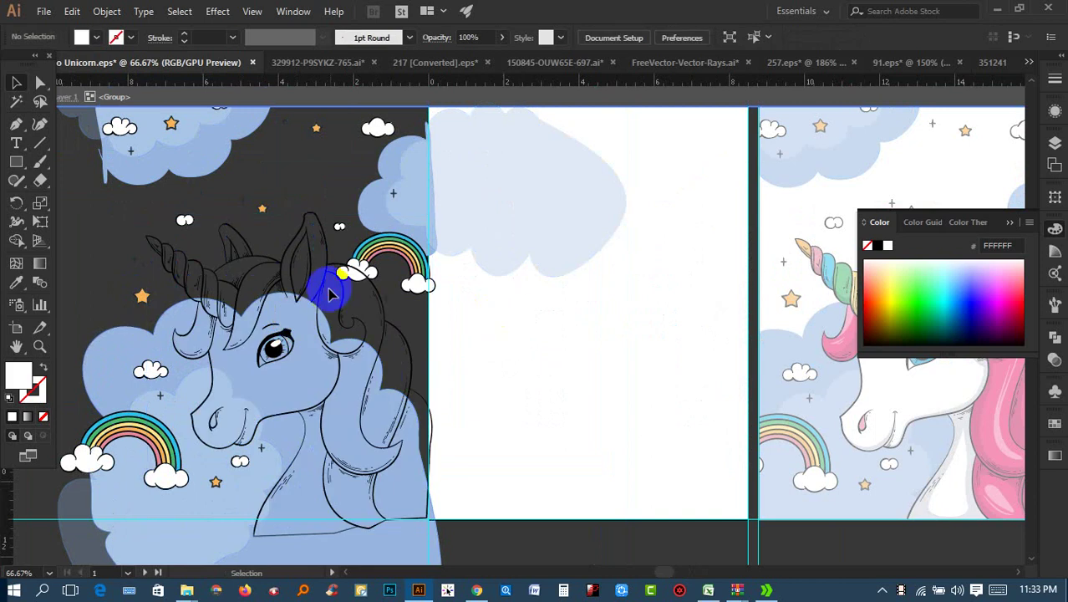
click(326, 287)
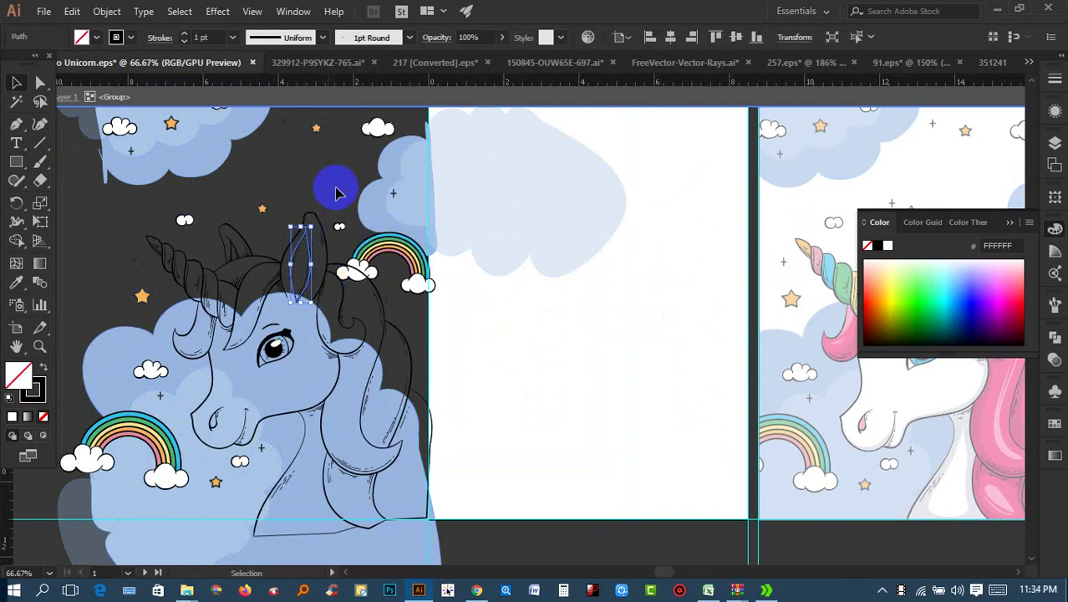
click(861, 36)
key(Delete)
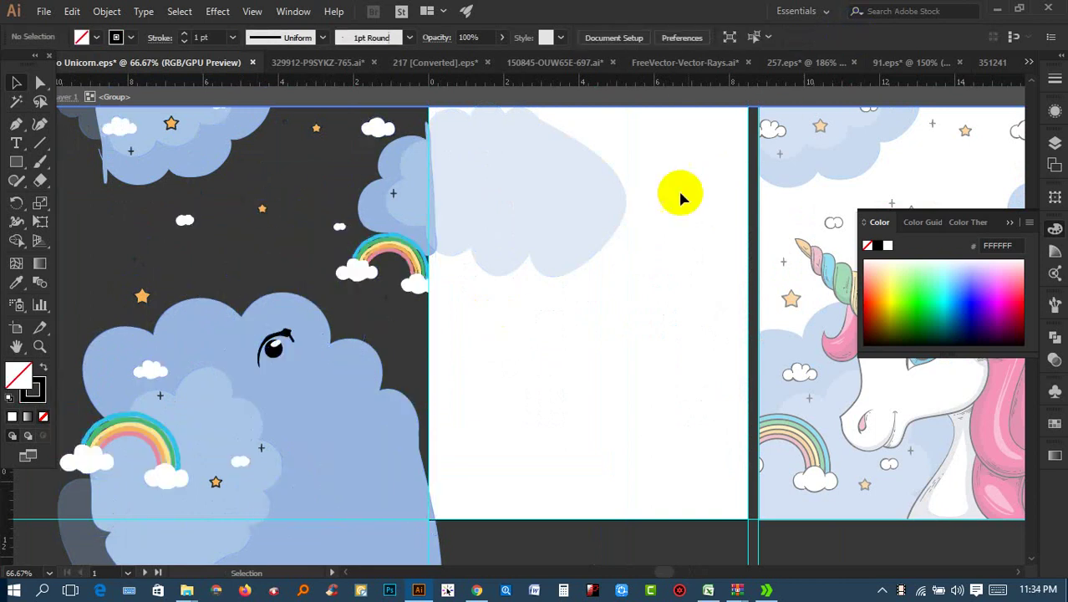
key(ctrl+z)
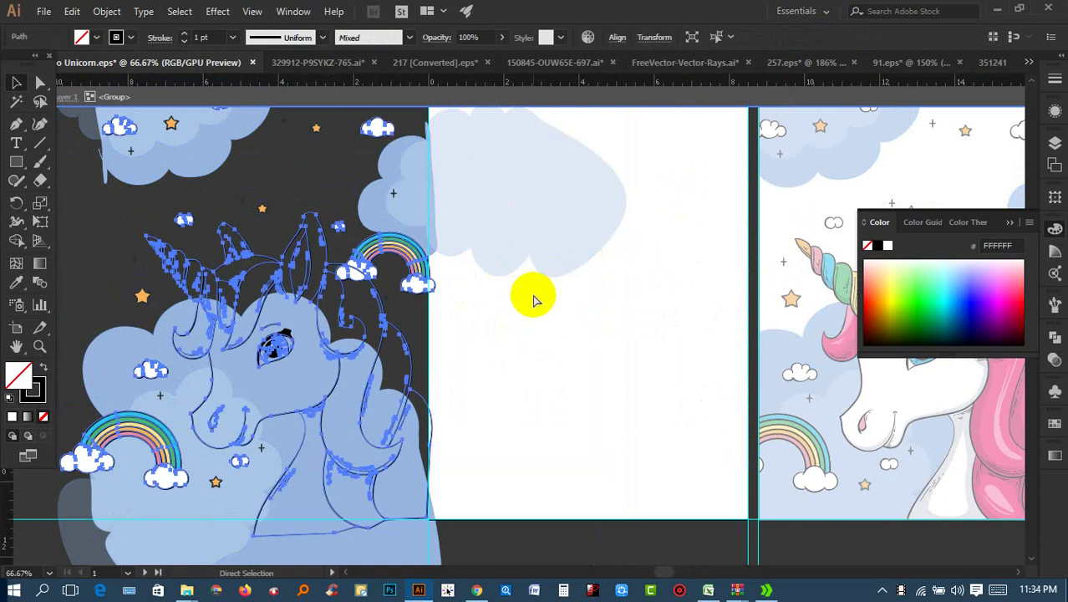
key(ctrl+z)
key(ctrl+z)
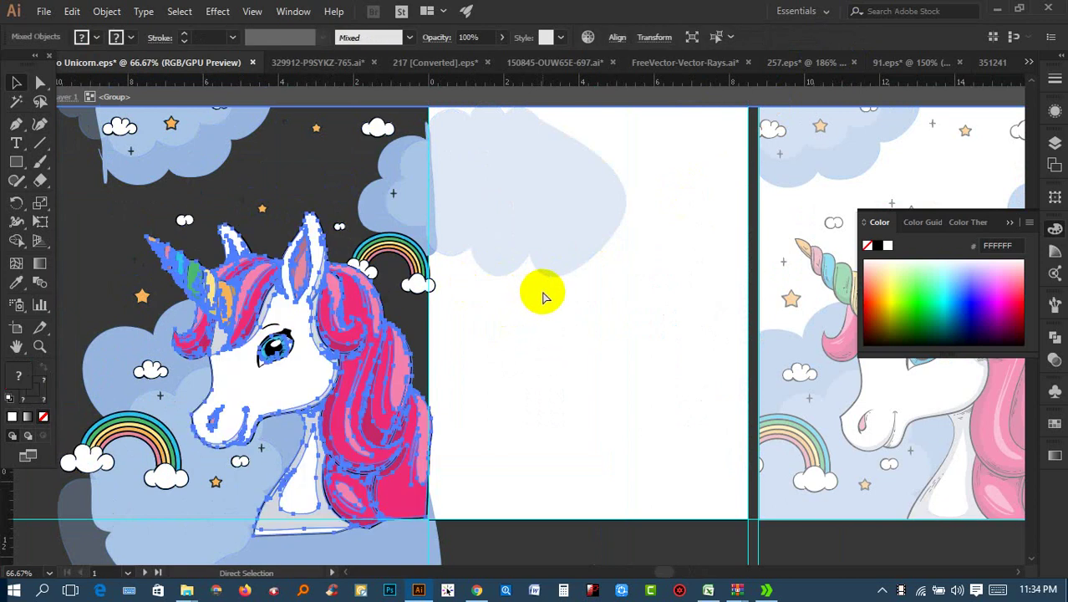
key(ctrl+z)
Step: Shift the unicorn group right, ungroup it, and trial-delete the blue cloud shape before undoing
scroll(583, 320, down, 2)
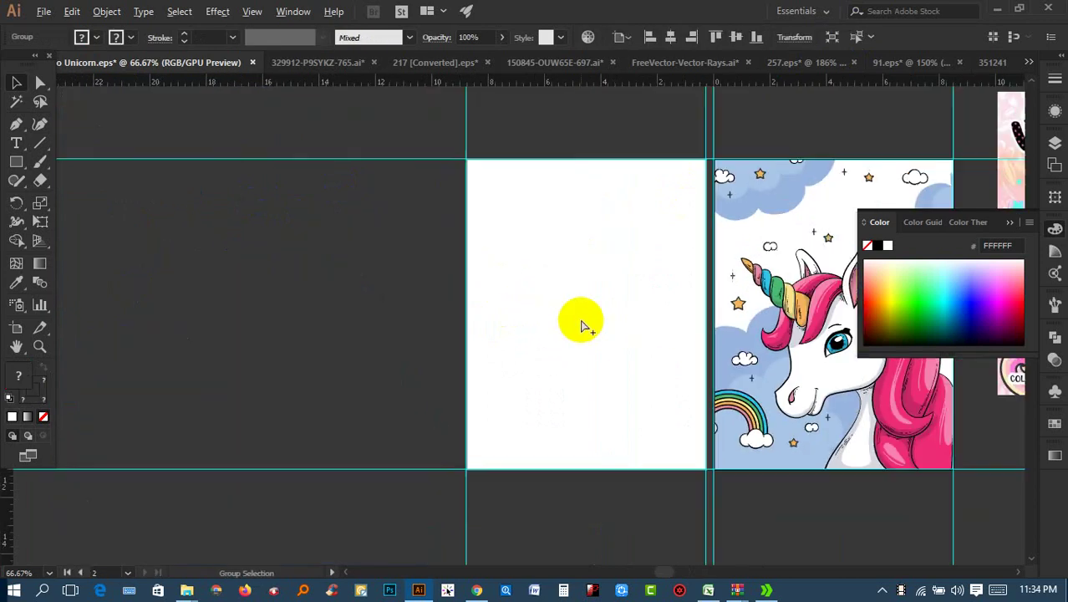
drag(224, 287, 572, 334)
right_click(562, 326)
click(668, 445)
click(663, 294)
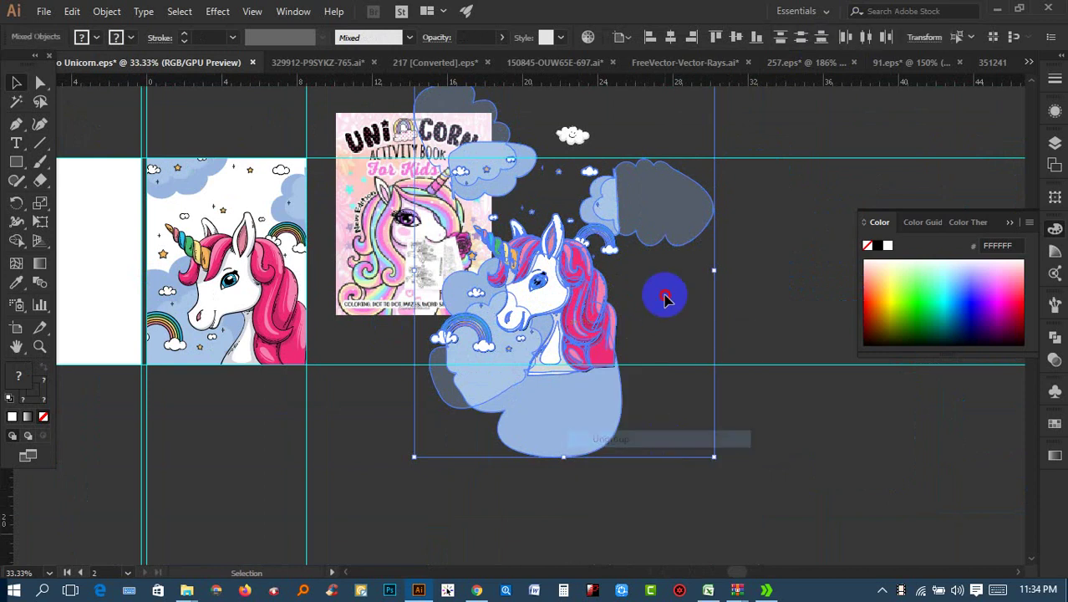
scroll(597, 288, up, 2)
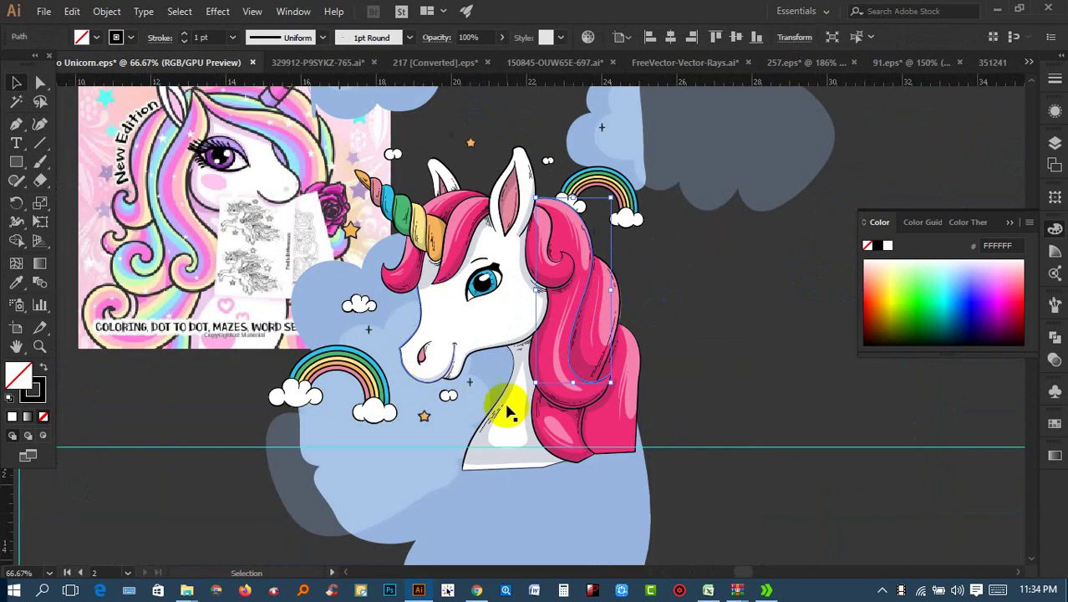
click(500, 372)
key(Delete)
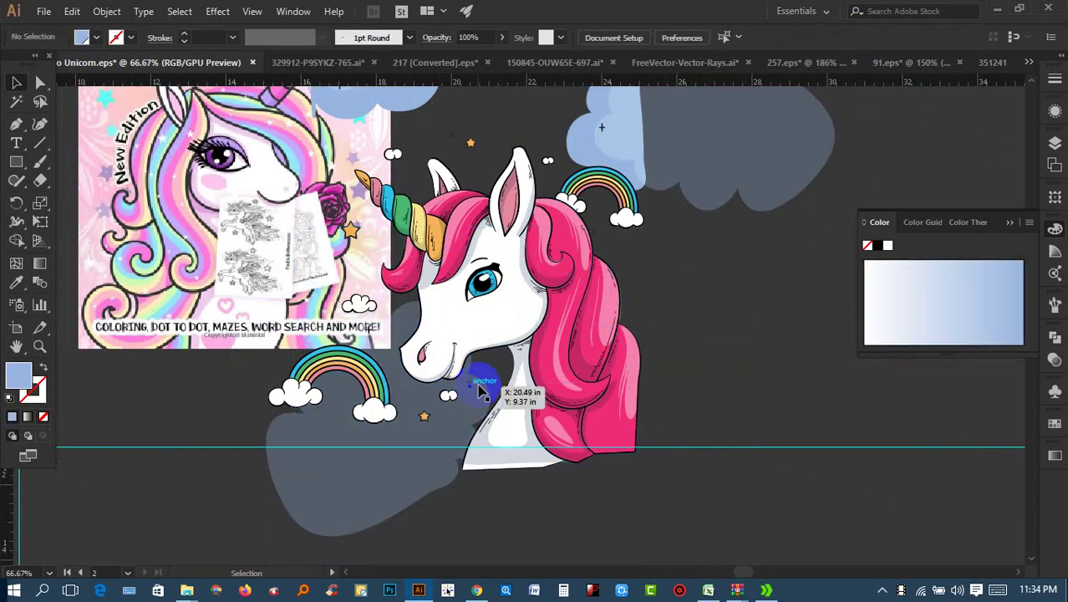
key(ctrl+z)
Step: Strip the unicorn's coloured fills so only black line art remains, then select an ear path
scroll(677, 357, down, 1)
drag(677, 356, 638, 387)
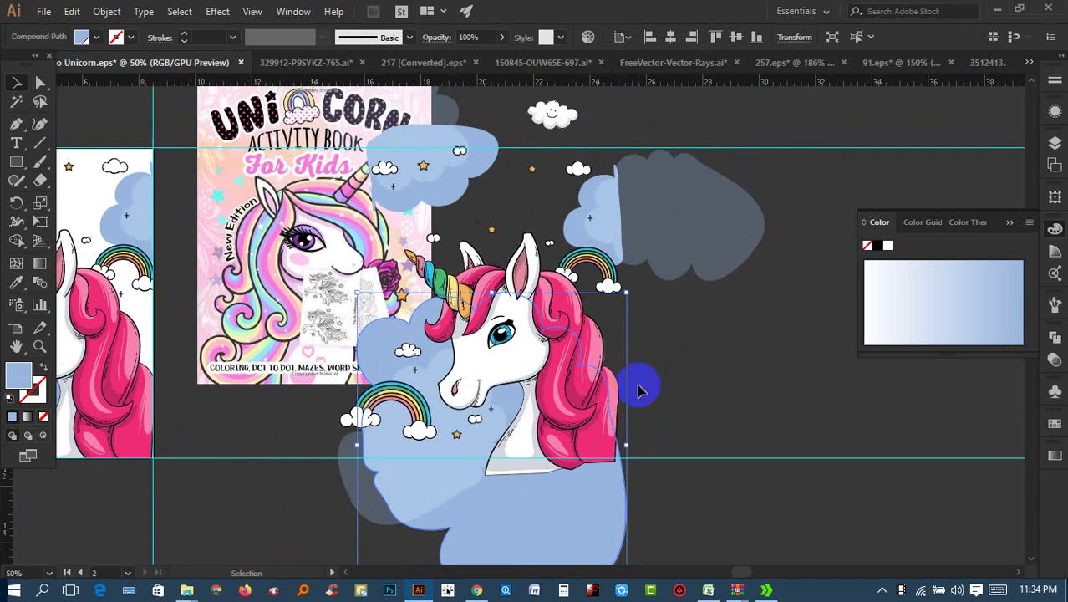
click(453, 248)
scroll(436, 246, up, 3)
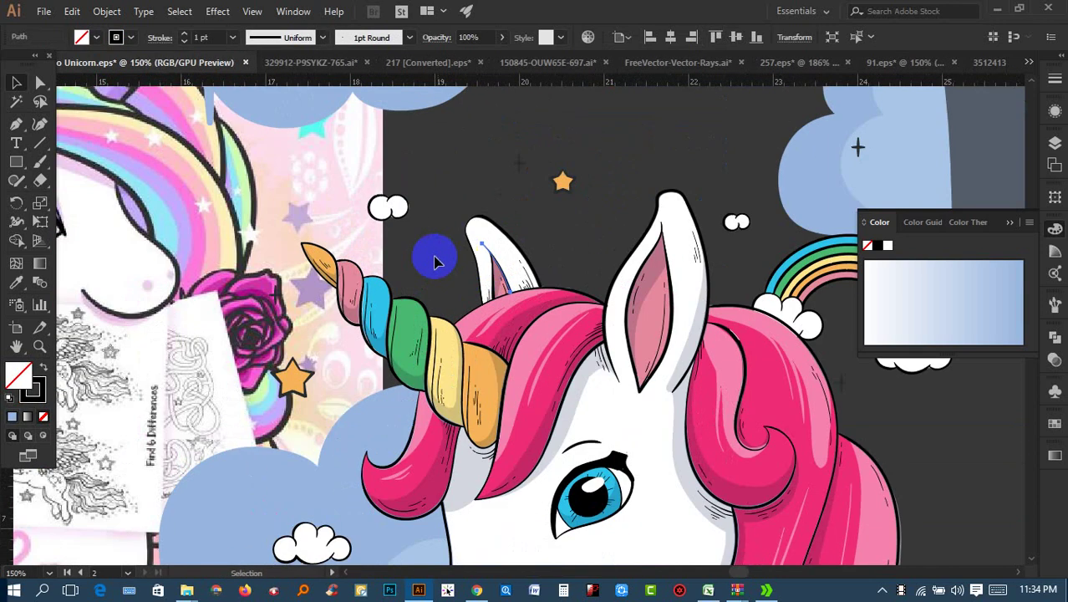
click(630, 305)
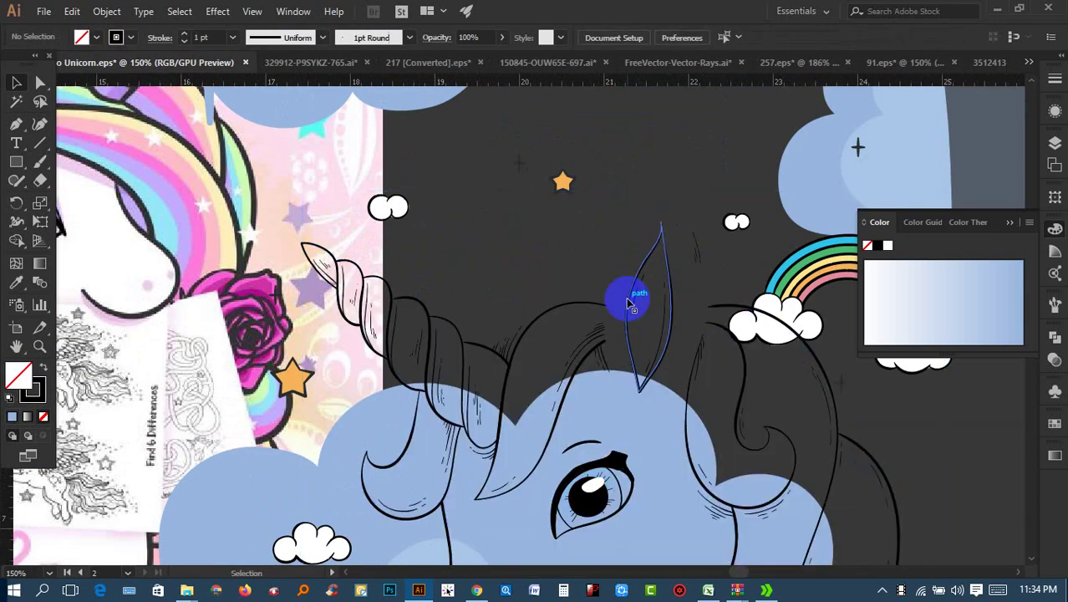
click(507, 267)
click(687, 353)
Step: Select all of the unicorn's black line-art paths via Select Similar and pick the Eraser
scroll(684, 296, down, 3)
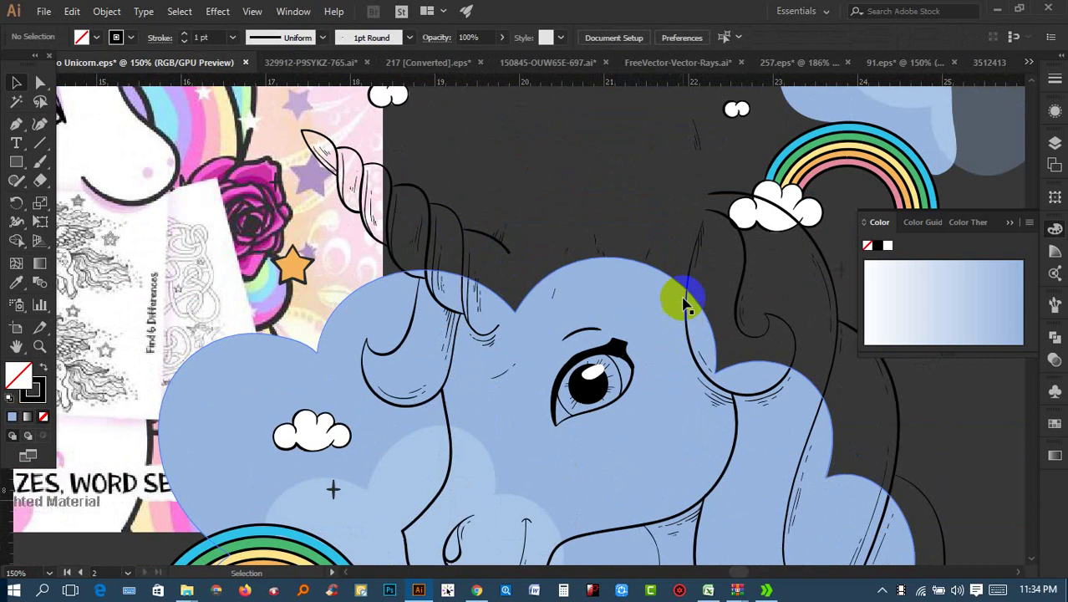
scroll(678, 255, down, 1)
click(679, 255)
scroll(595, 268, down, 2)
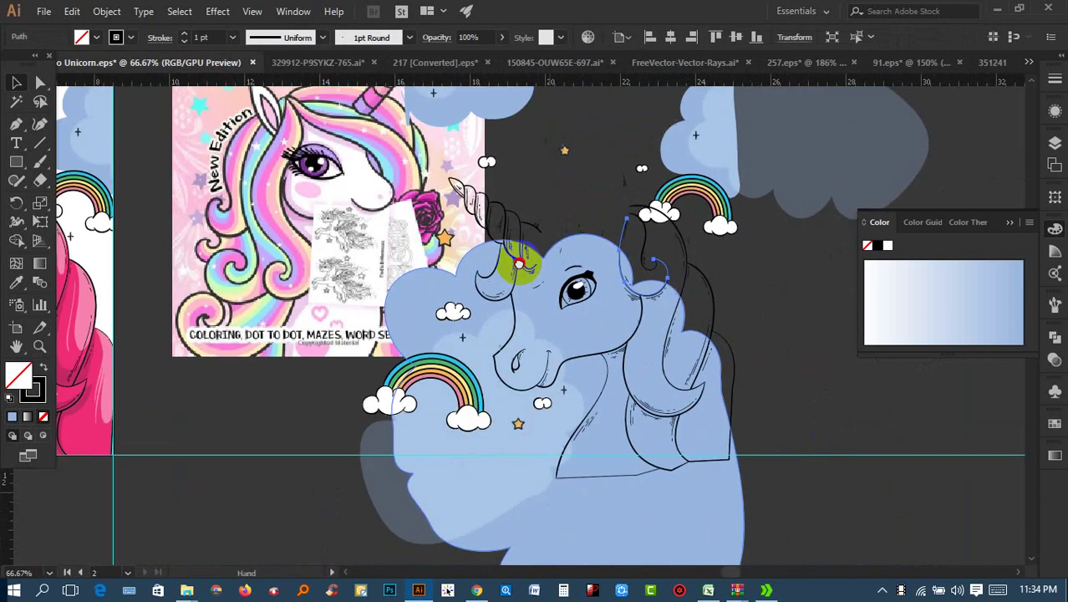
click(859, 35)
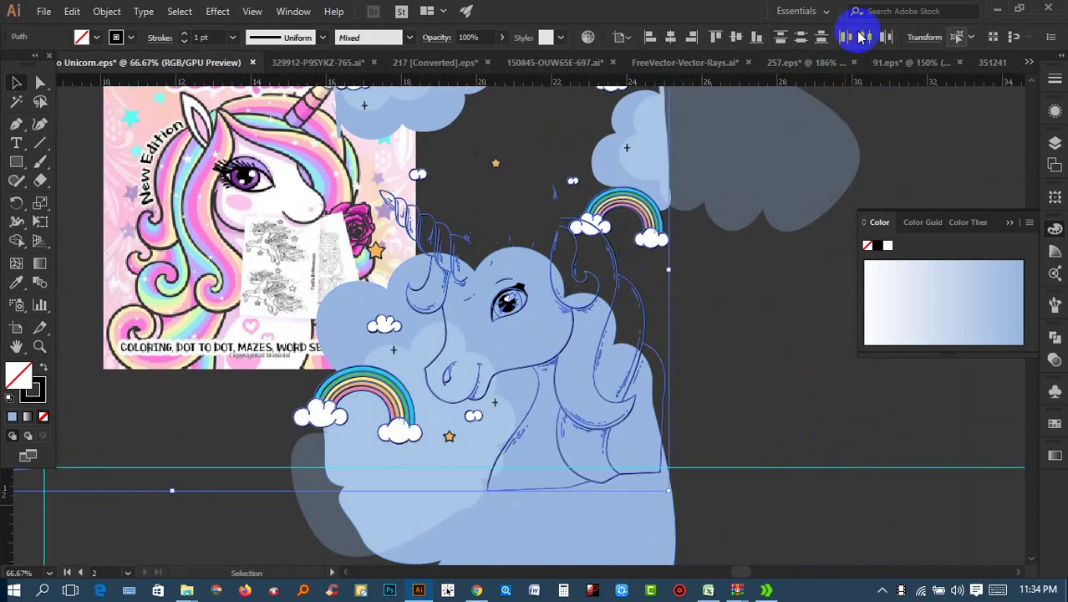
drag(40, 179, 94, 178)
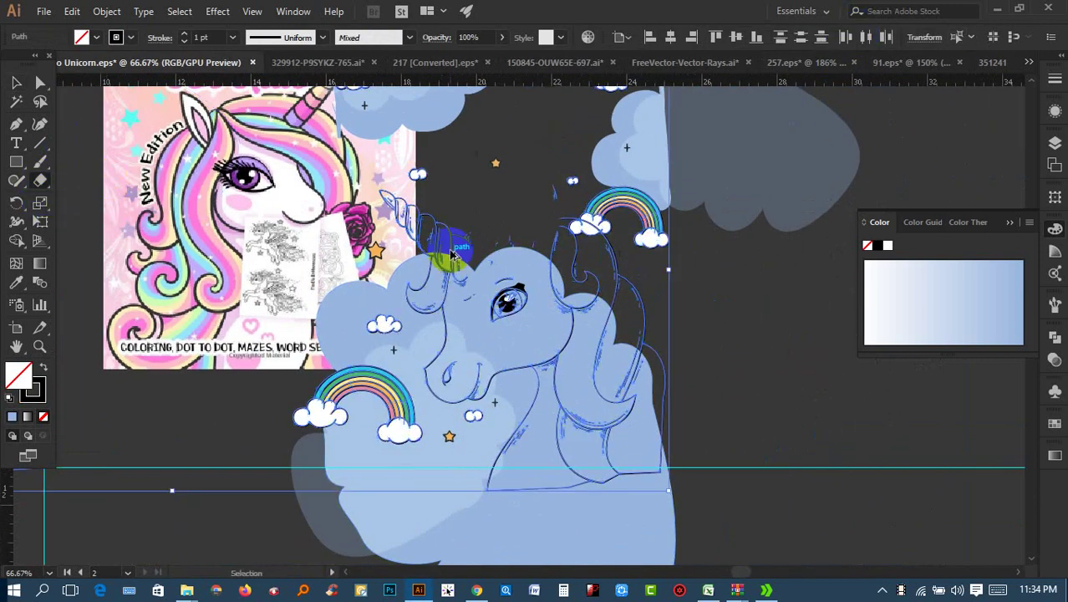
scroll(446, 239, up, 2)
scroll(342, 182, up, 2)
Step: Erase the unicorn's line art from the horn down through the face and over the eye
mouse_move(316, 196)
mouse_down()
mouse_move(481, 284)
mouse_move(365, 249)
mouse_move(490, 435)
mouse_up()
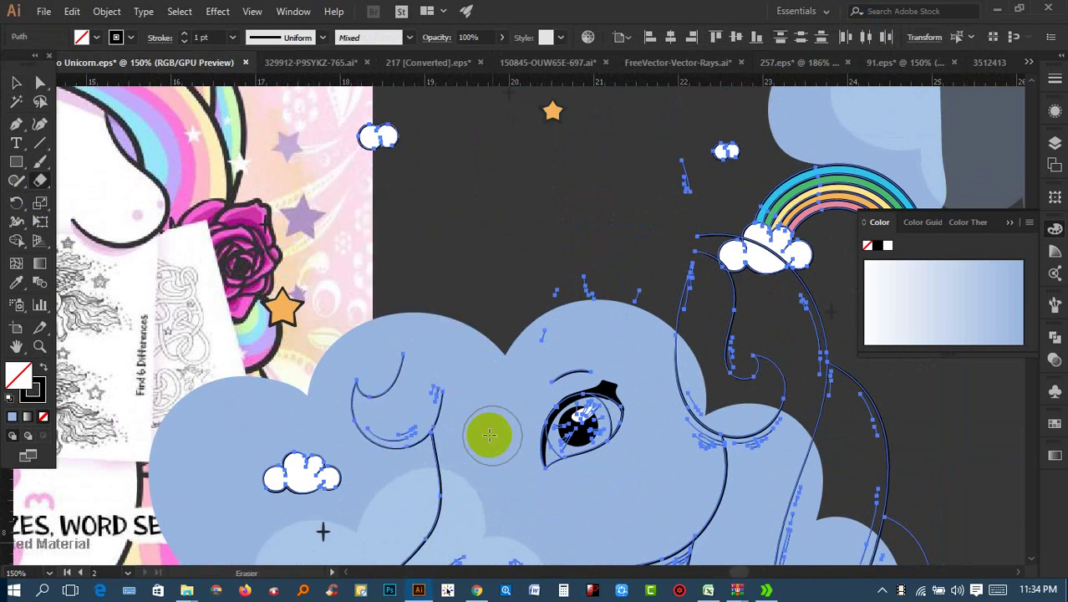
mouse_move(389, 381)
mouse_down()
mouse_move(401, 453)
mouse_move(448, 406)
mouse_up()
scroll(448, 406, down, 5)
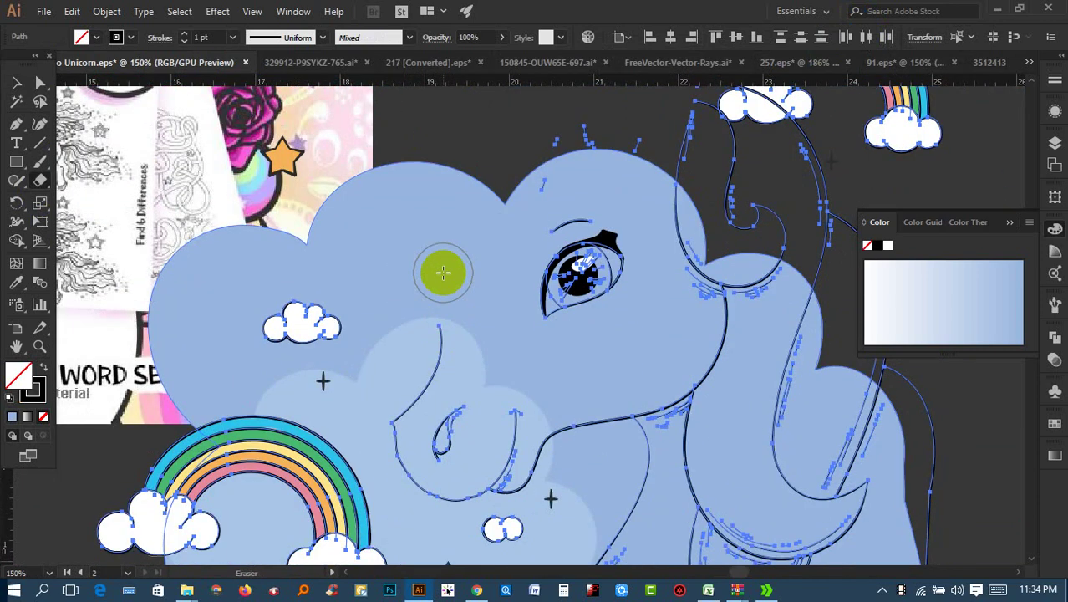
scroll(476, 290, down, 1)
mouse_move(439, 297)
mouse_down()
mouse_move(425, 417)
mouse_move(449, 436)
mouse_move(512, 410)
mouse_move(565, 420)
mouse_move(608, 374)
mouse_move(642, 438)
mouse_up()
key(ctrl+minus)
mouse_move(518, 314)
mouse_down()
mouse_move(501, 463)
mouse_move(651, 438)
mouse_move(648, 362)
mouse_move(740, 296)
mouse_move(574, 305)
mouse_move(586, 232)
mouse_move(674, 248)
mouse_move(656, 233)
mouse_up()
scroll(662, 267, up, 5)
mouse_move(640, 353)
mouse_down()
mouse_move(589, 345)
mouse_move(553, 310)
mouse_move(590, 317)
mouse_up()
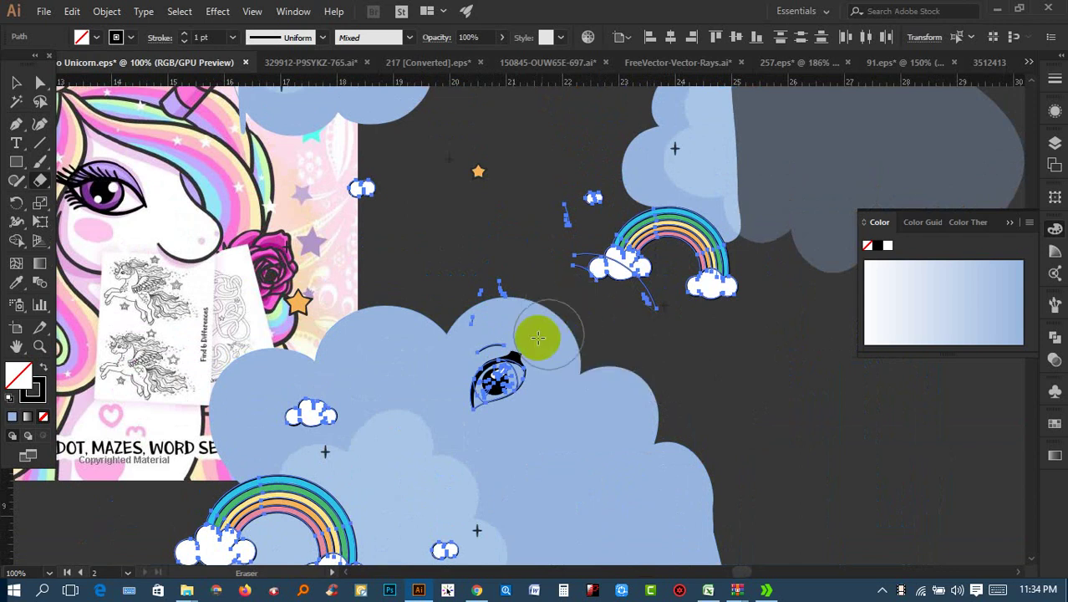
mouse_move(538, 337)
mouse_down()
mouse_move(488, 356)
mouse_move(504, 372)
mouse_up()
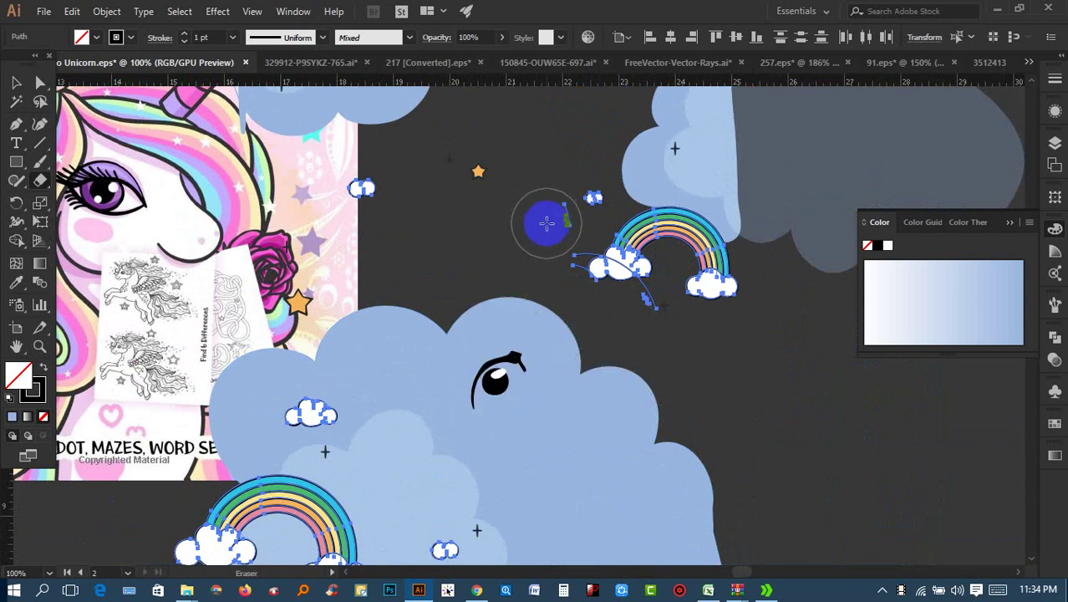
Step: Delete the stray black stroke beside the cloud and the fragments below the rainbow
click(16, 82)
click(178, 157)
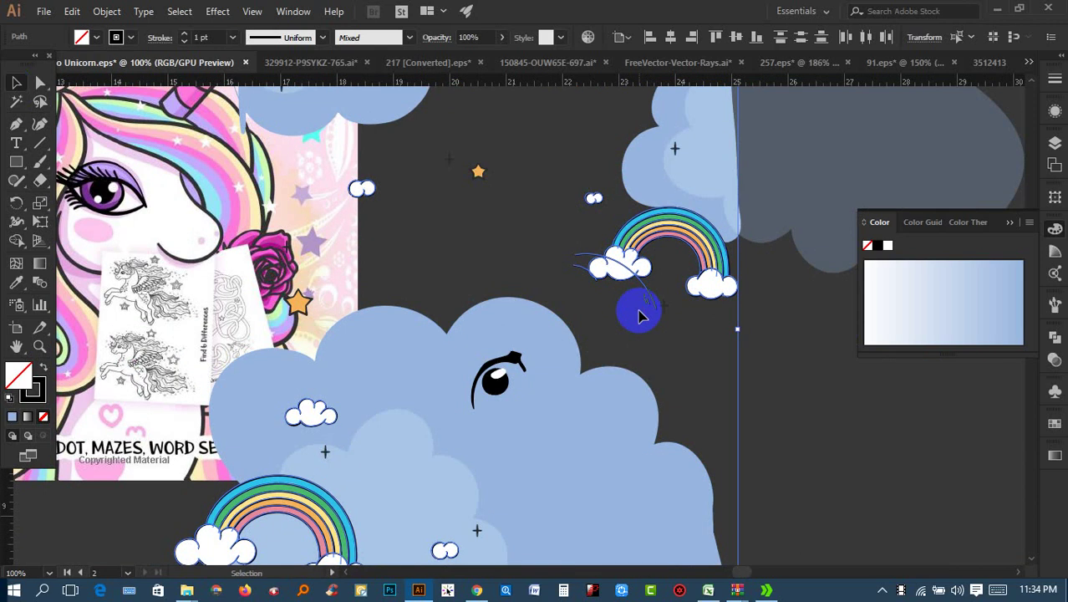
scroll(639, 316, up, 3)
click(596, 298)
click(535, 301)
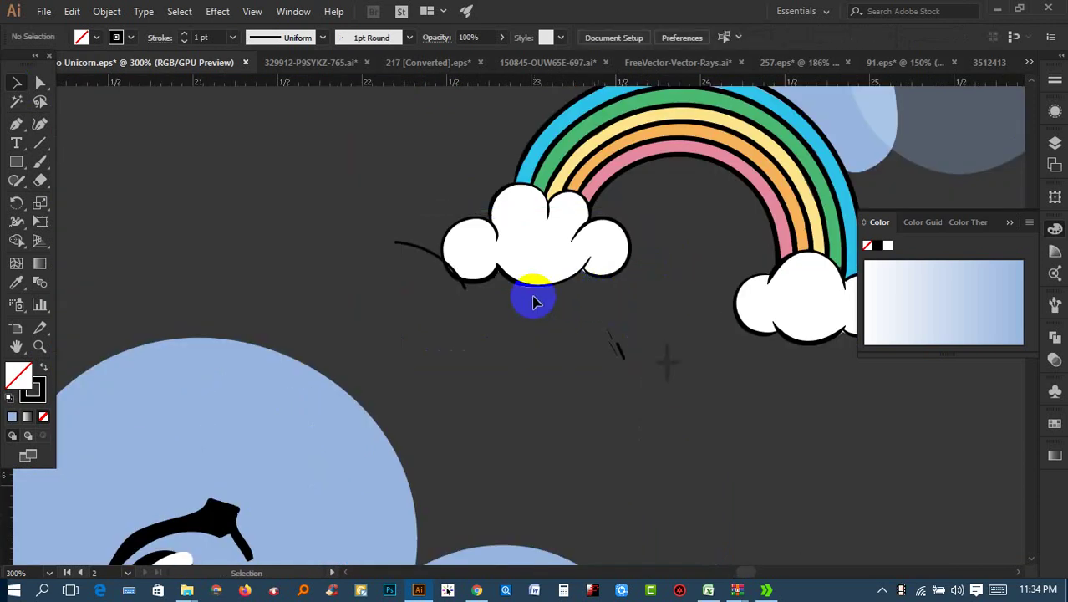
click(455, 264)
key(Delete)
drag(585, 324, 668, 383)
key(Delete)
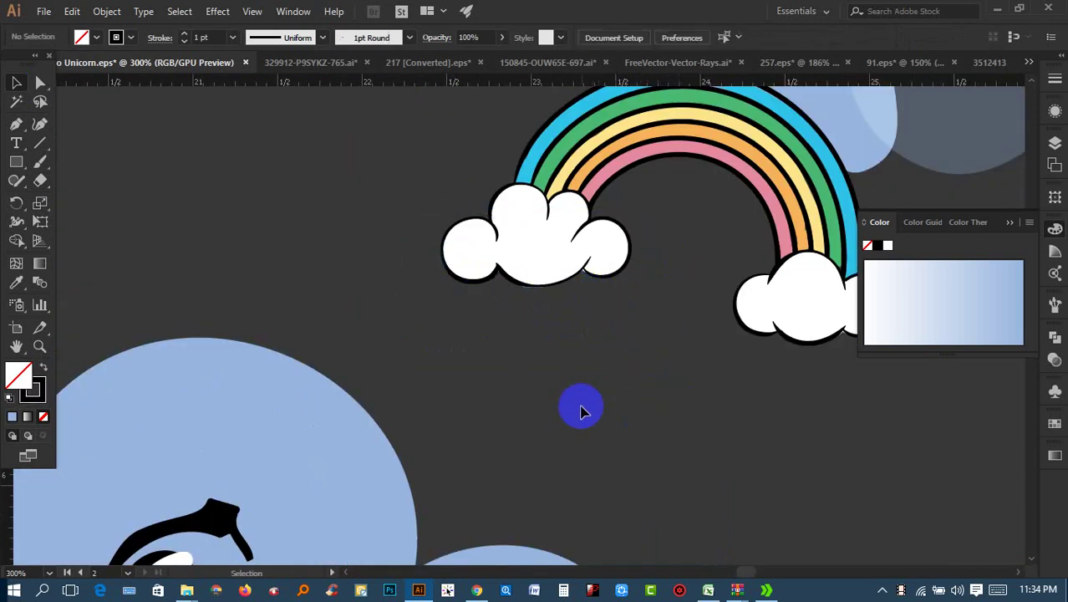
Step: Delete the leftover eyebrow and eye shapes, then pan across the whole artwork
scroll(583, 409, down, 2)
click(210, 377)
key(Delete)
click(179, 429)
key(Delete)
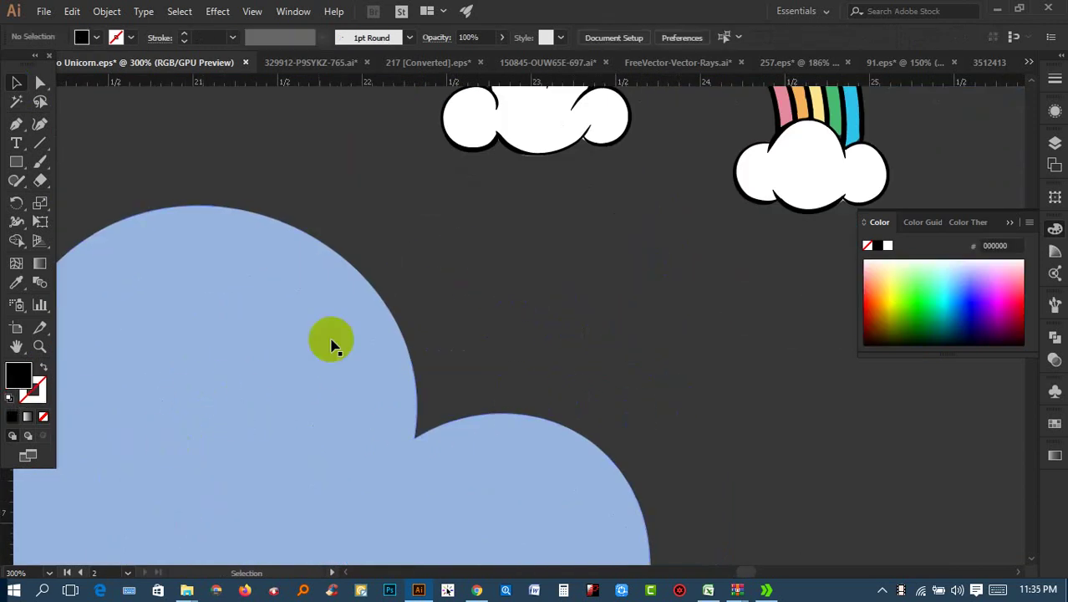
scroll(451, 252, down, 5)
drag(561, 291, 664, 329)
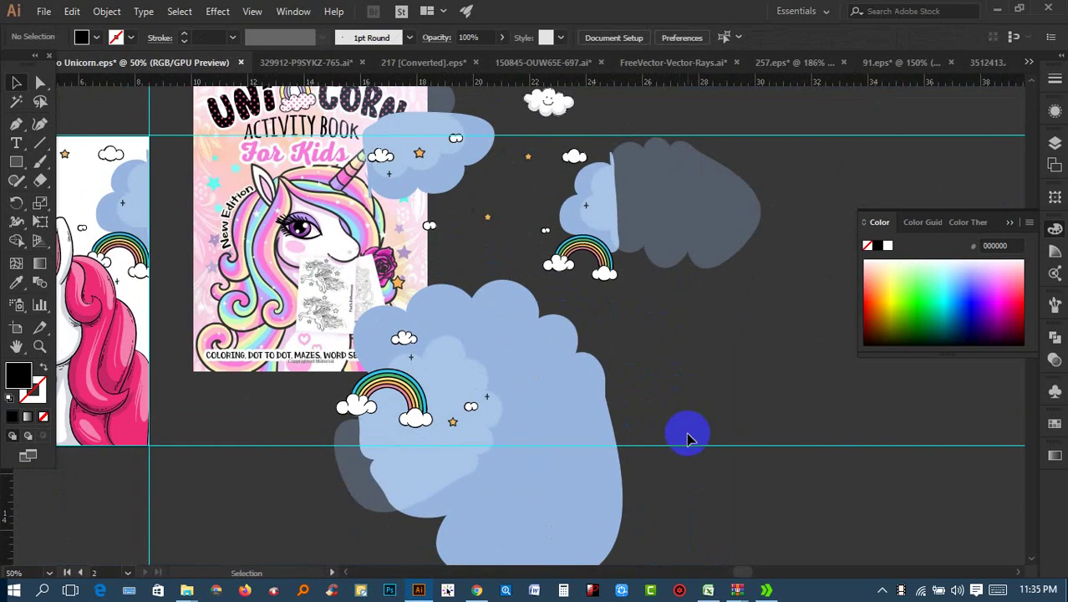
Step: Move the placed book-cover image off to the right of the cloud artwork
click(282, 219)
key(Delete)
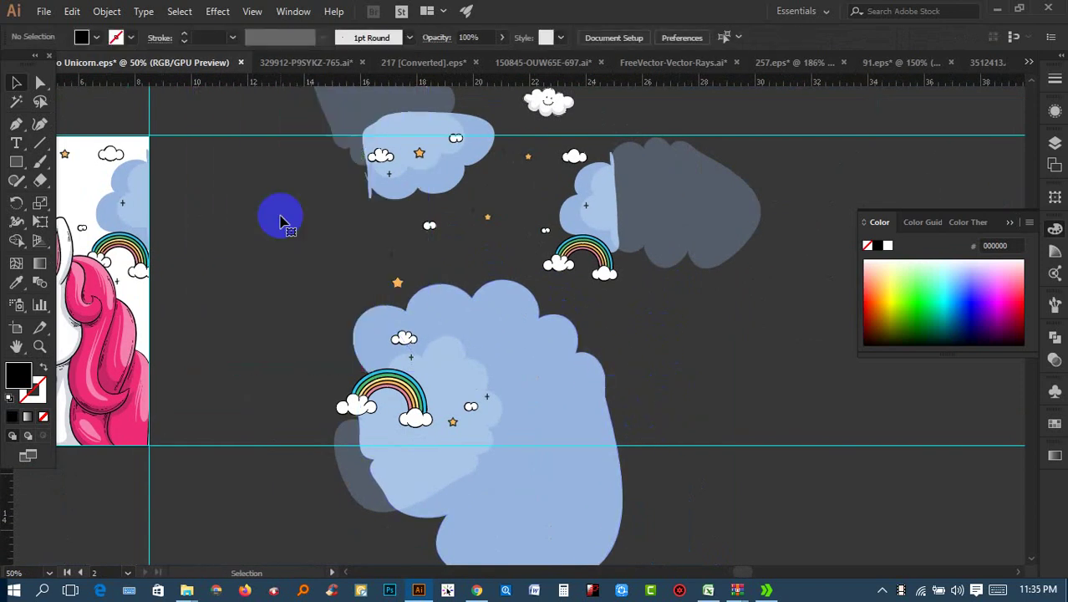
key(ctrl+z)
scroll(282, 219, down, 1)
drag(282, 219, 762, 297)
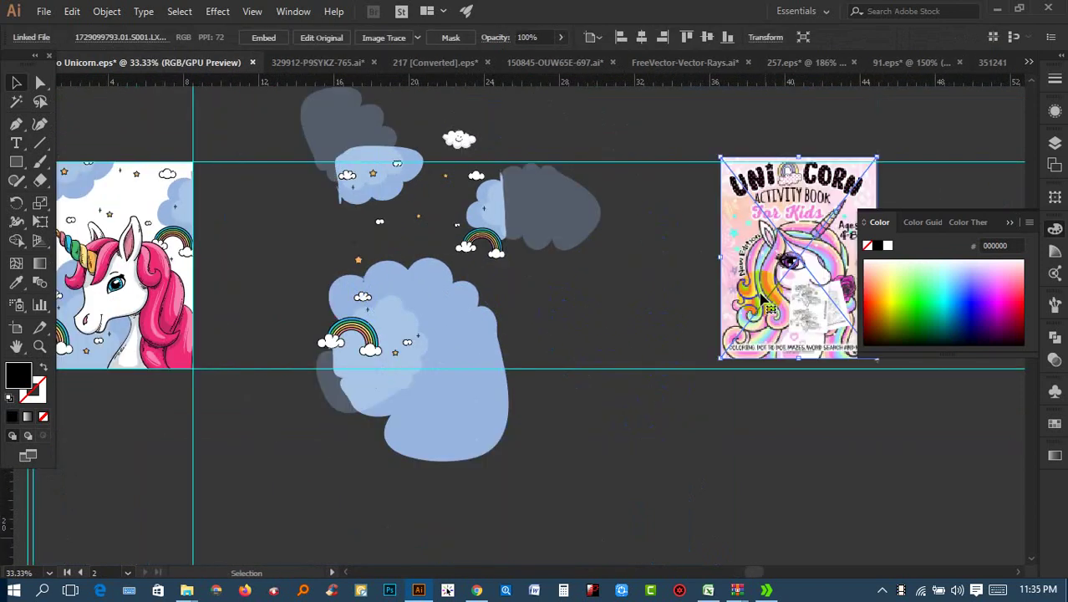
Step: Group all the cloud and rainbow artwork and move the group onto the unicorn pages
drag(615, 418, 294, 78)
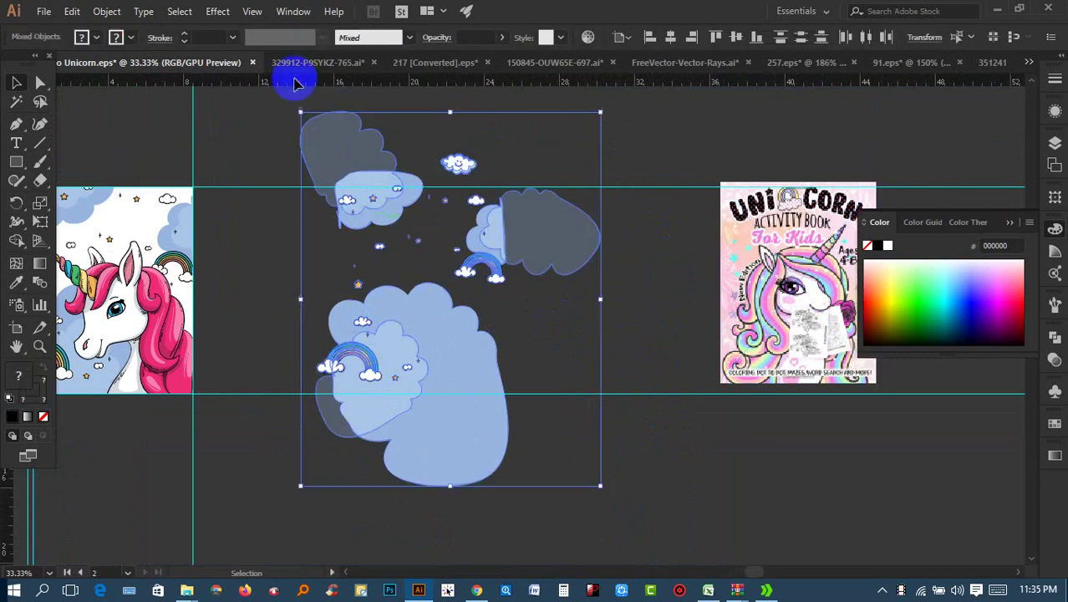
right_click(409, 308)
click(471, 407)
scroll(591, 322, down, 1)
scroll(763, 358, down, 1)
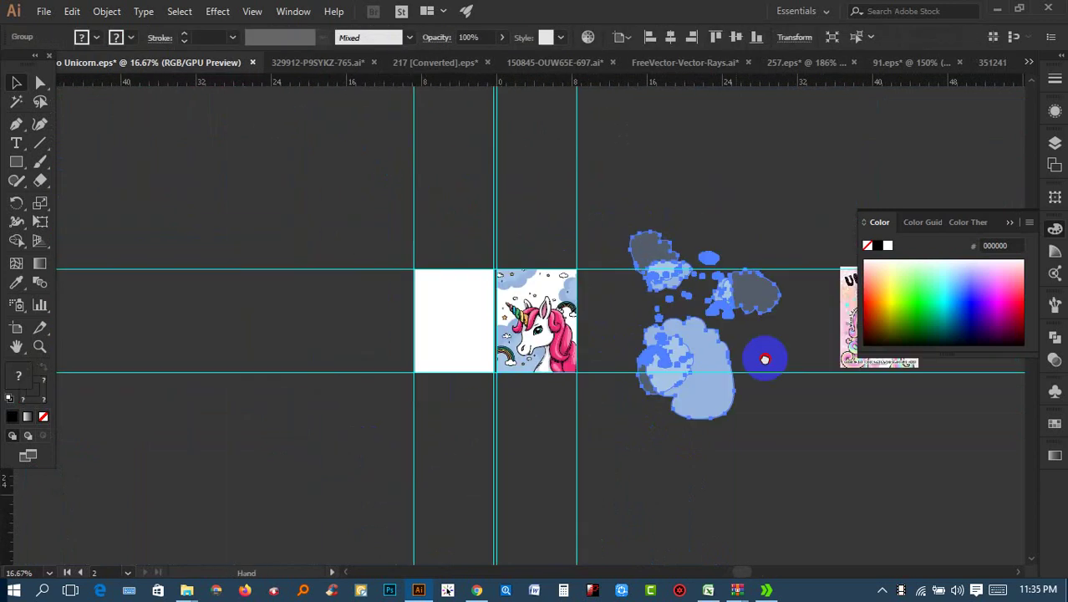
mouse_move(769, 374)
mouse_down()
mouse_move(501, 381)
mouse_move(503, 362)
mouse_move(537, 360)
mouse_up()
scroll(503, 362, up, 2)
scroll(526, 350, up, 2)
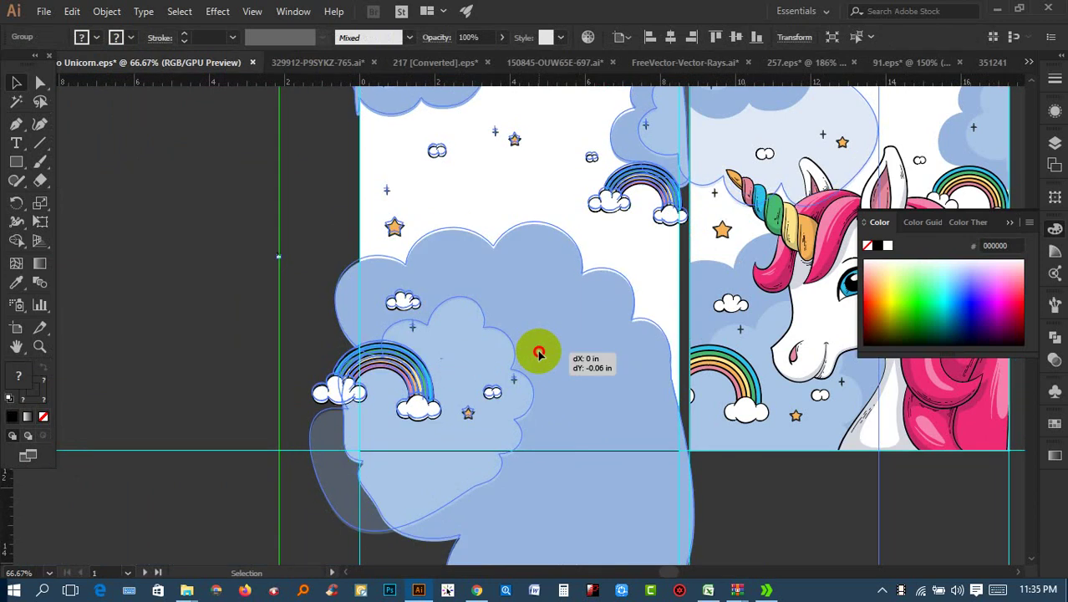
click(228, 358)
scroll(234, 358, down, 1)
Step: Reflect the cloud group vertically and position the mirrored copy on the left page
click(382, 388)
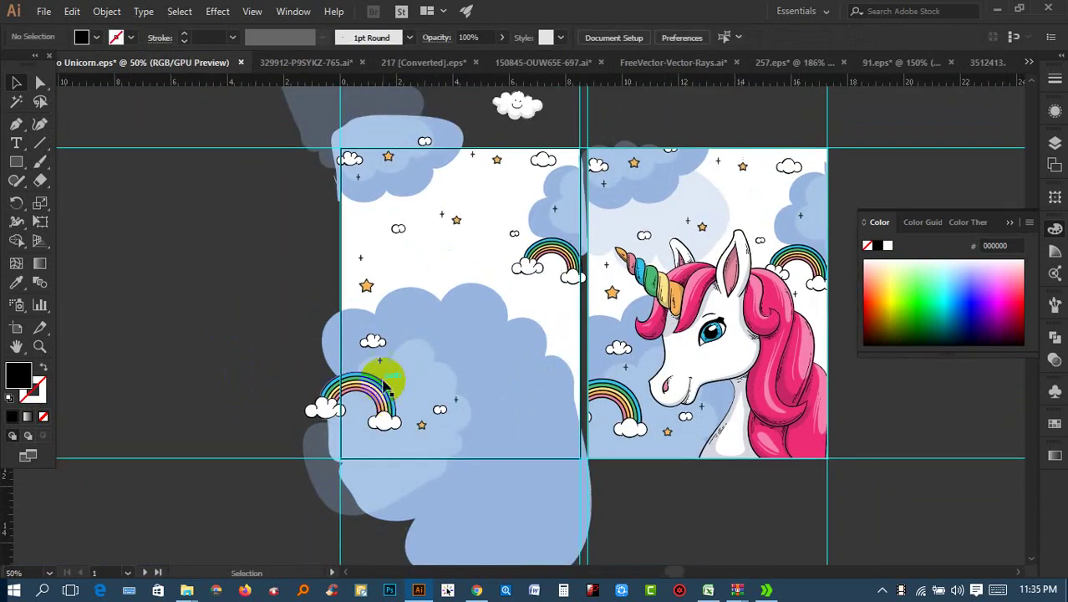
right_click(419, 383)
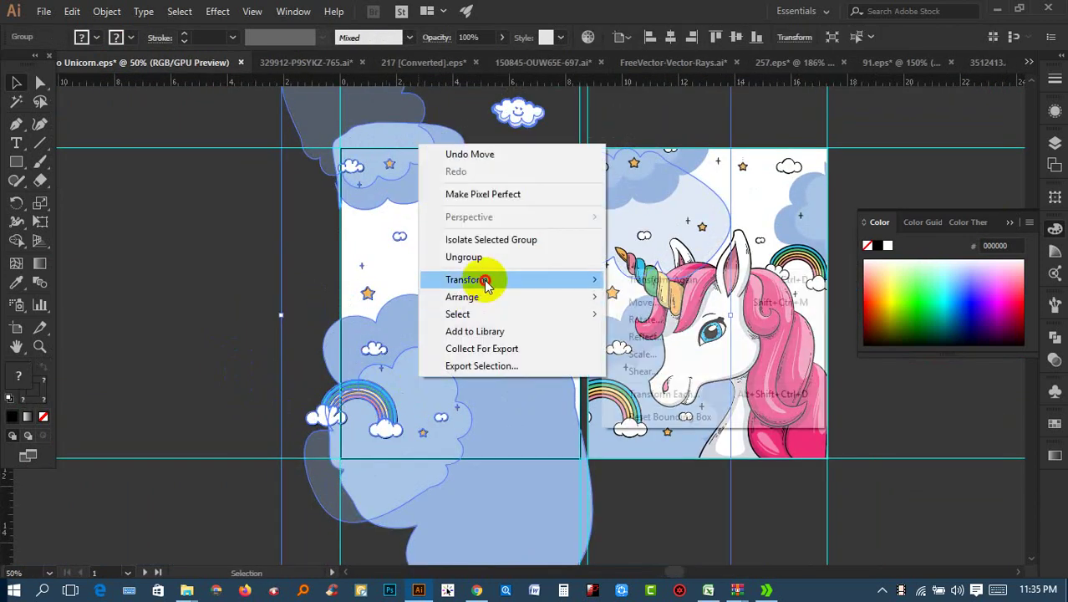
click(660, 332)
click(153, 249)
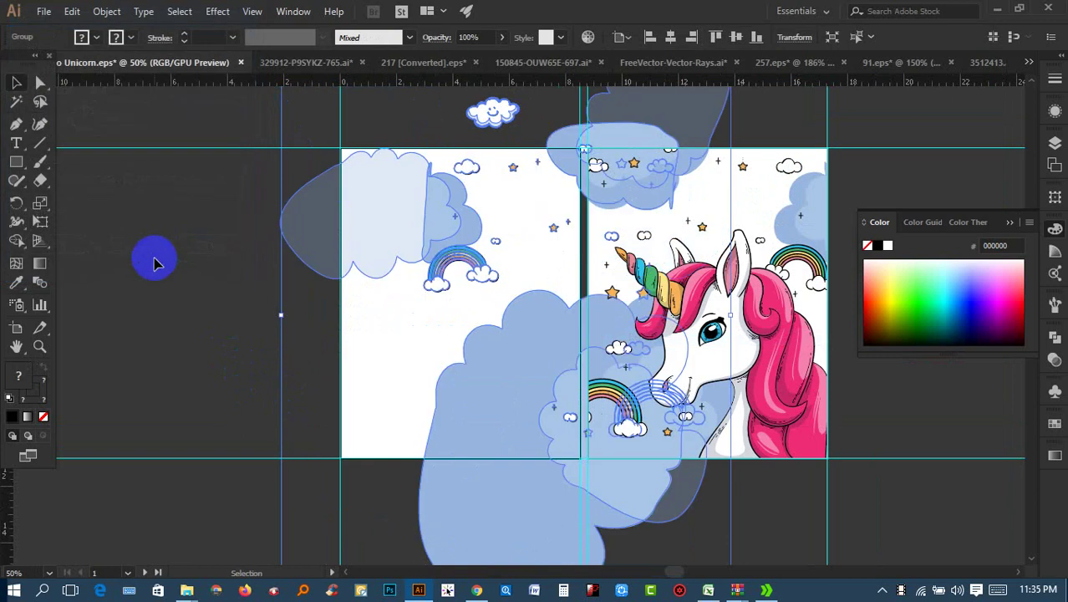
mouse_move(508, 370)
mouse_down()
mouse_move(350, 373)
mouse_move(456, 366)
mouse_up()
scroll(585, 458, up, 2)
drag(565, 374, 556, 376)
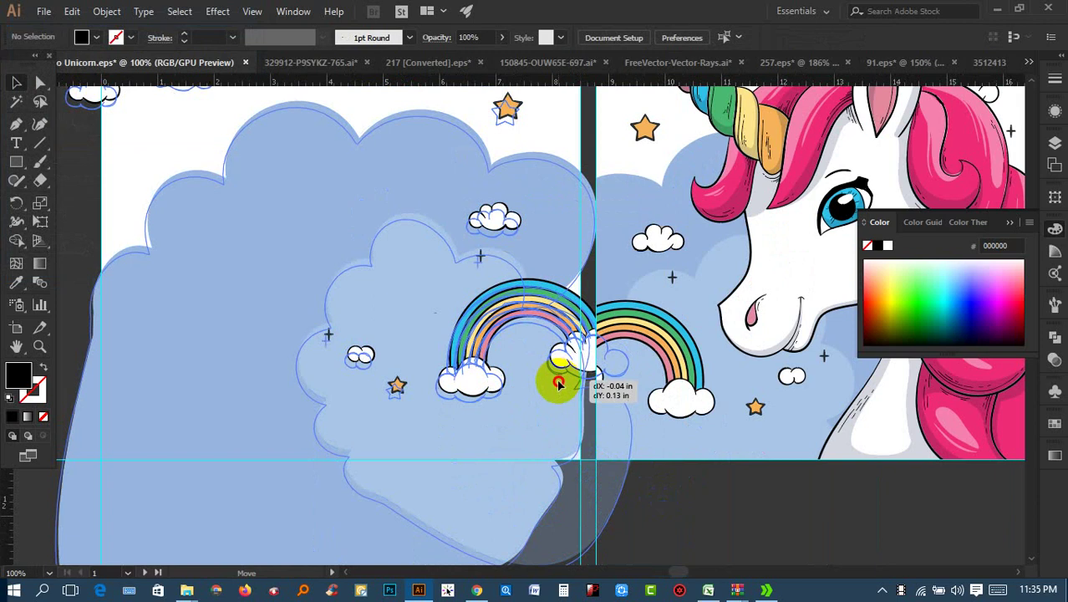
click(696, 489)
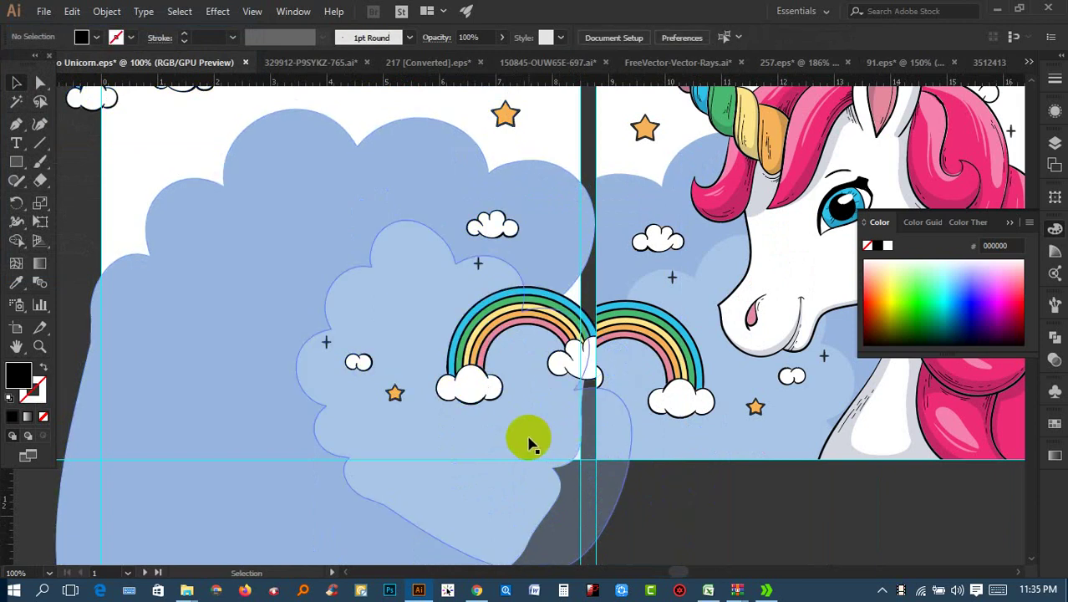
drag(528, 443, 528, 435)
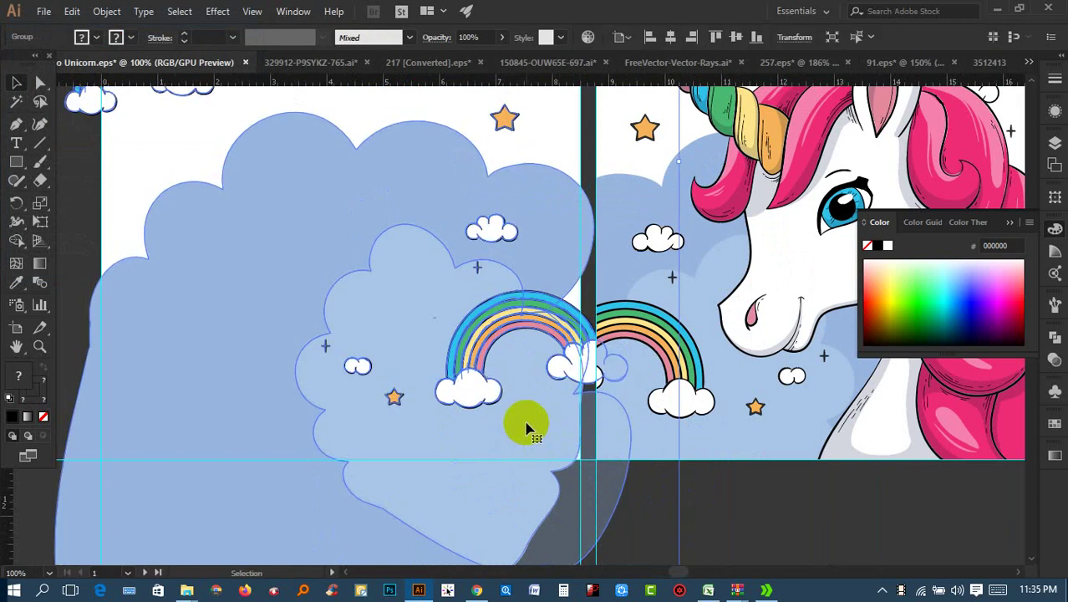
scroll(178, 316, down, 2)
click(179, 317)
scroll(178, 317, down, 1)
drag(178, 318, 270, 345)
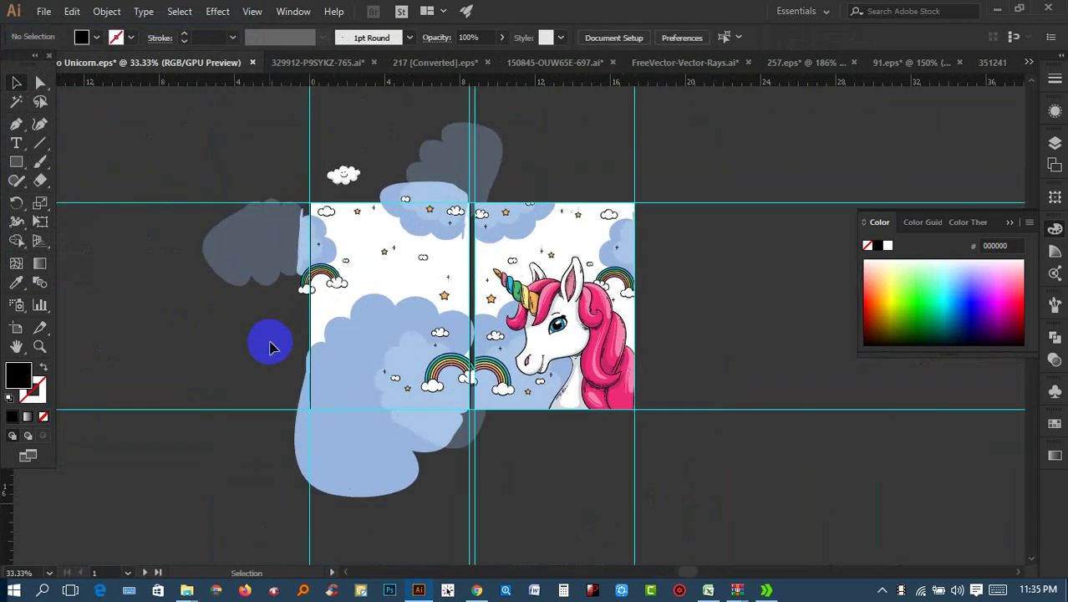
right_click(16, 161)
click(72, 162)
click(157, 314)
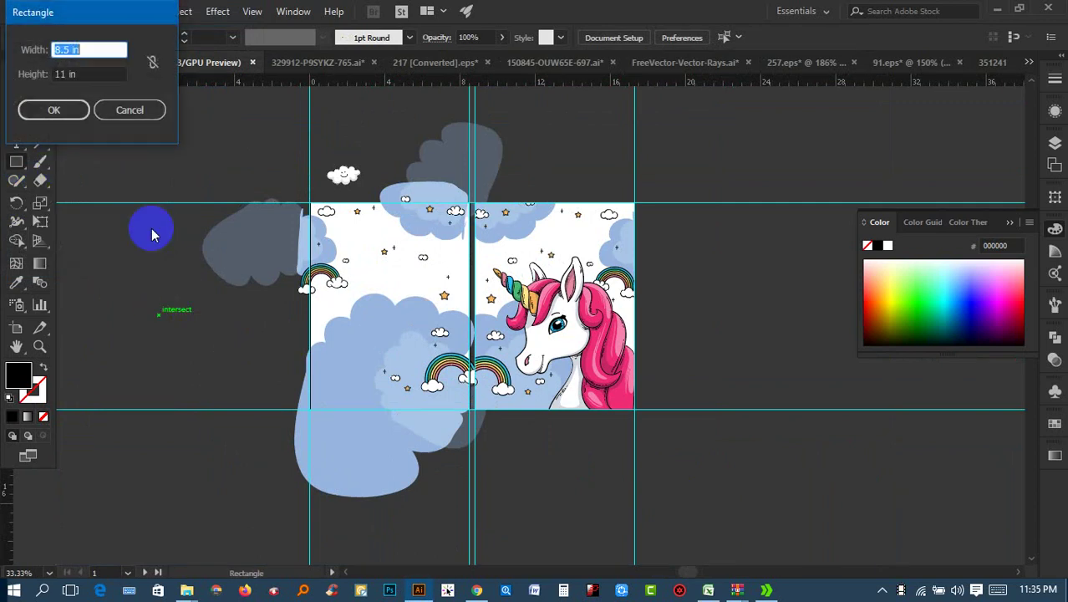
click(55, 111)
drag(211, 394, 361, 284)
scroll(361, 285, up, 2)
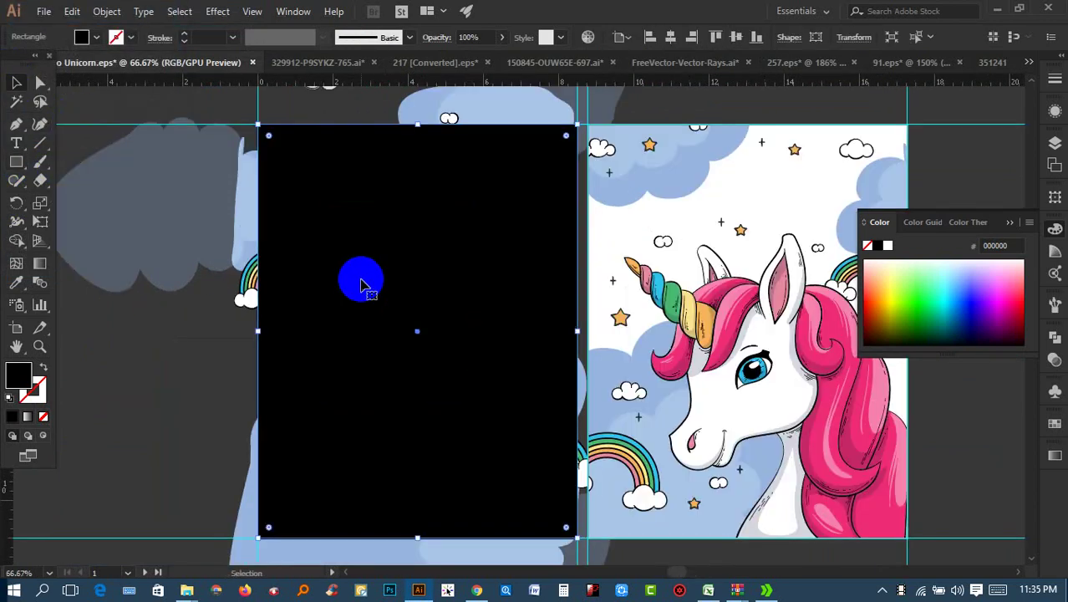
drag(174, 351, 341, 284)
right_click(371, 238)
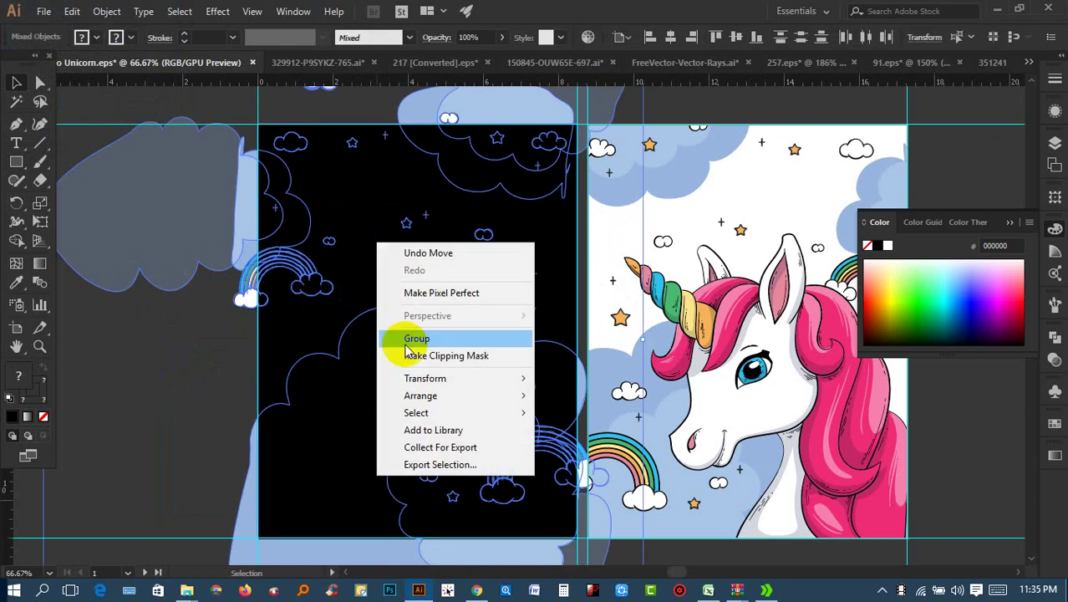
click(409, 359)
click(207, 389)
scroll(210, 391, down, 1)
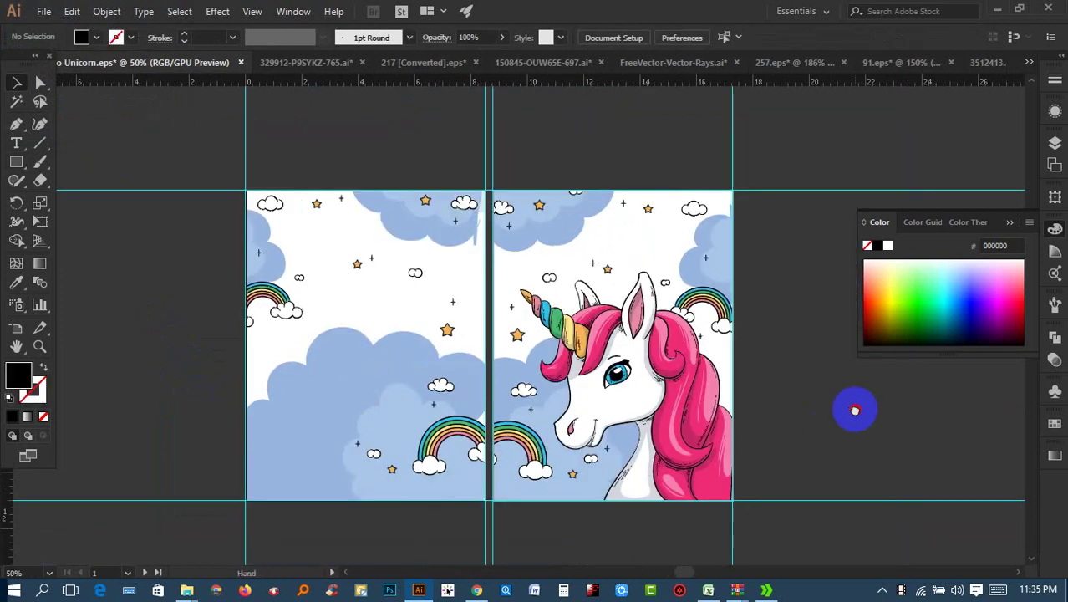
drag(855, 409, 714, 411)
scroll(715, 411, down, 2)
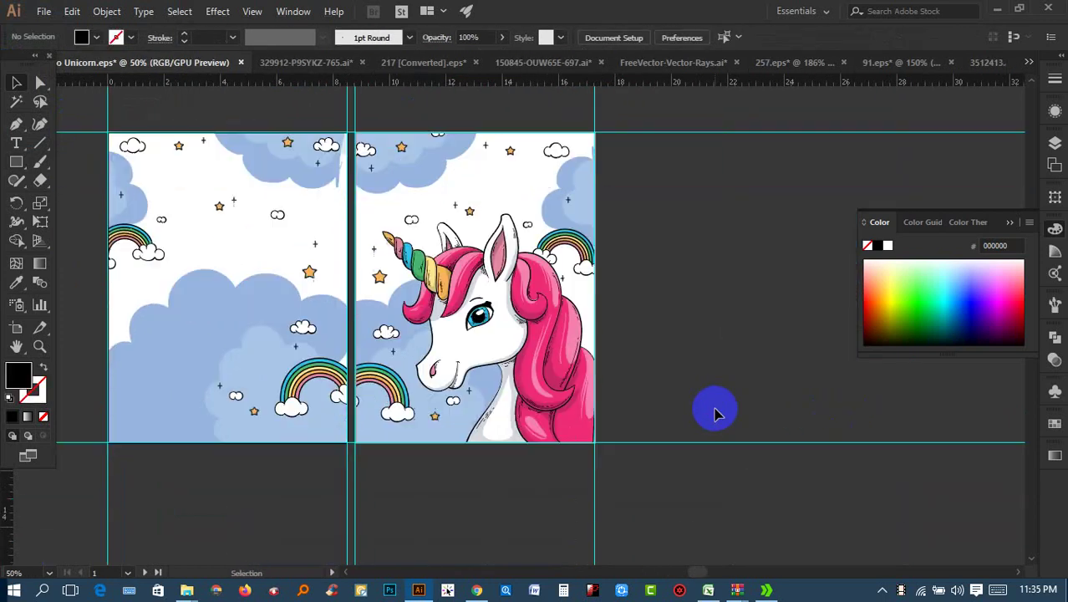
Step: Drop the reference cover JPG onto the canvas and view it at 100%
scroll(708, 369, down, 1)
scroll(596, 358, right, 3)
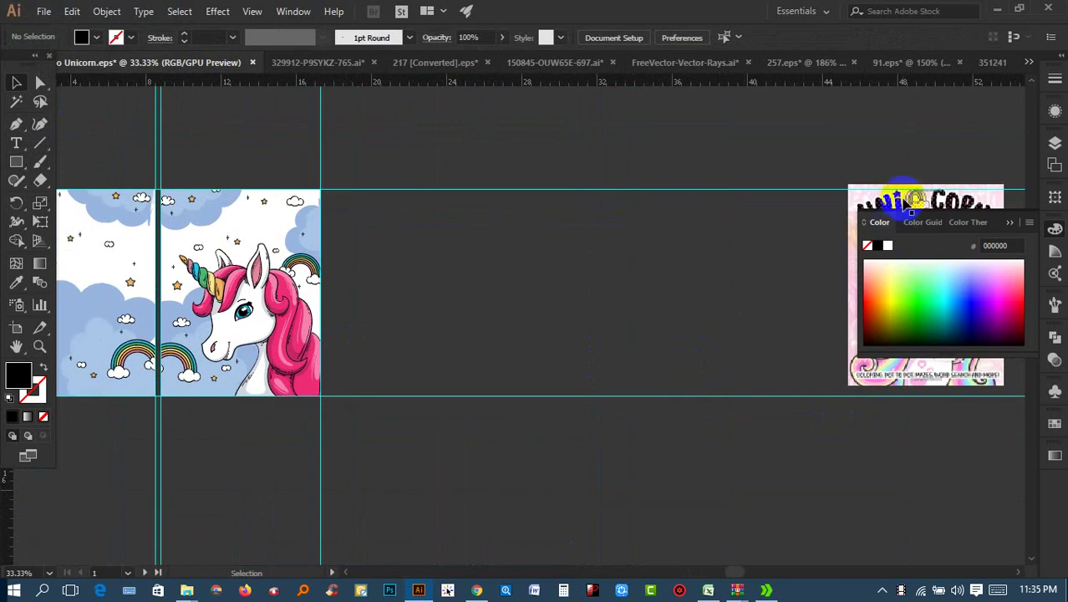
drag(912, 205, 525, 215)
key(ctrl+1)
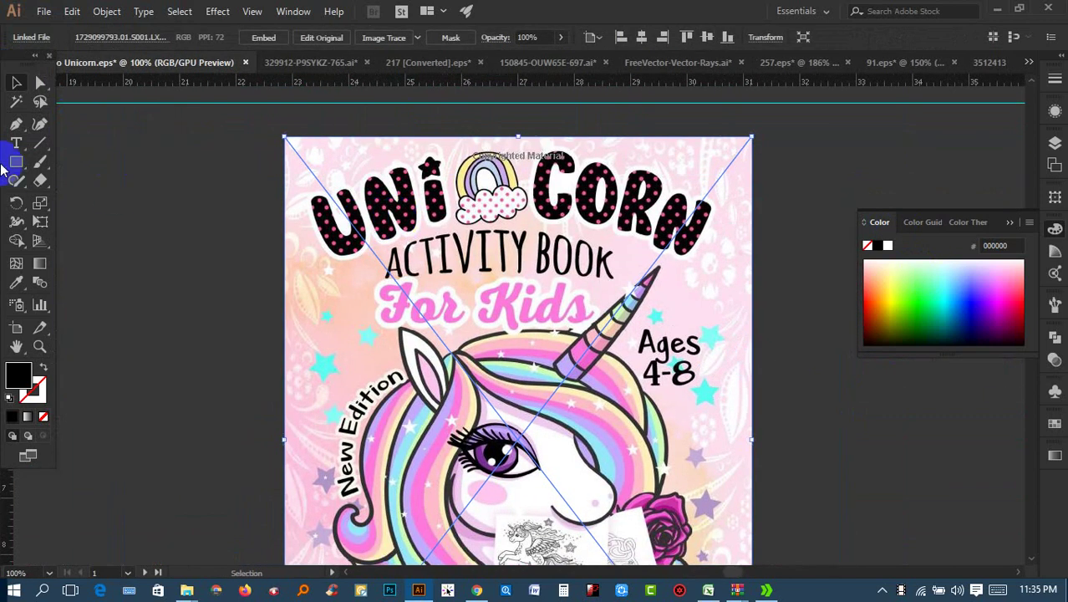
Step: Add a 'Unicorn' text line and move the reference cover further right
drag(16, 143, 67, 142)
click(99, 168)
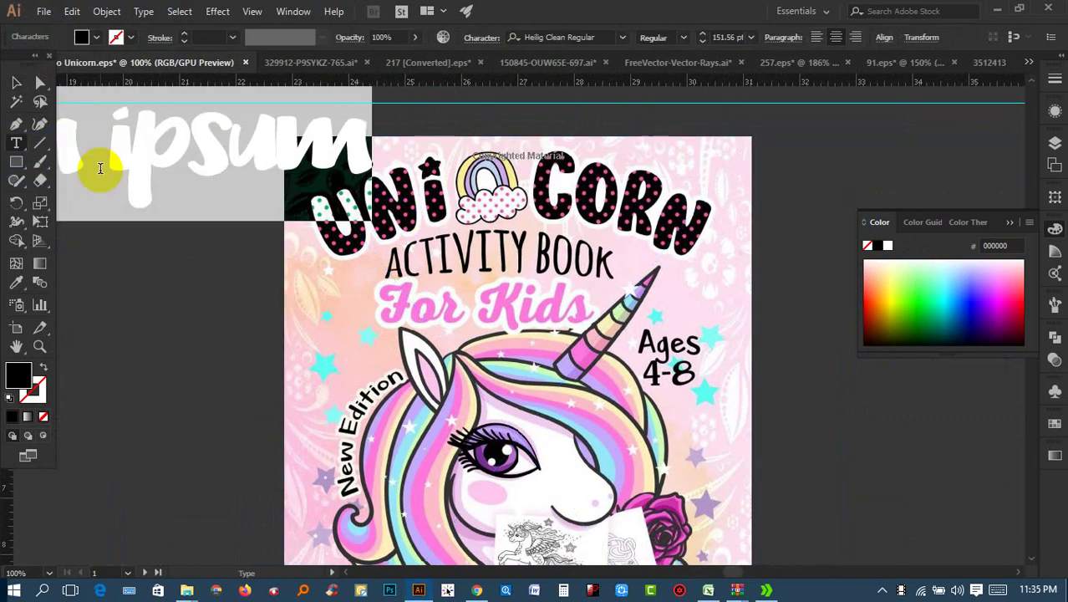
text(Unicorn)
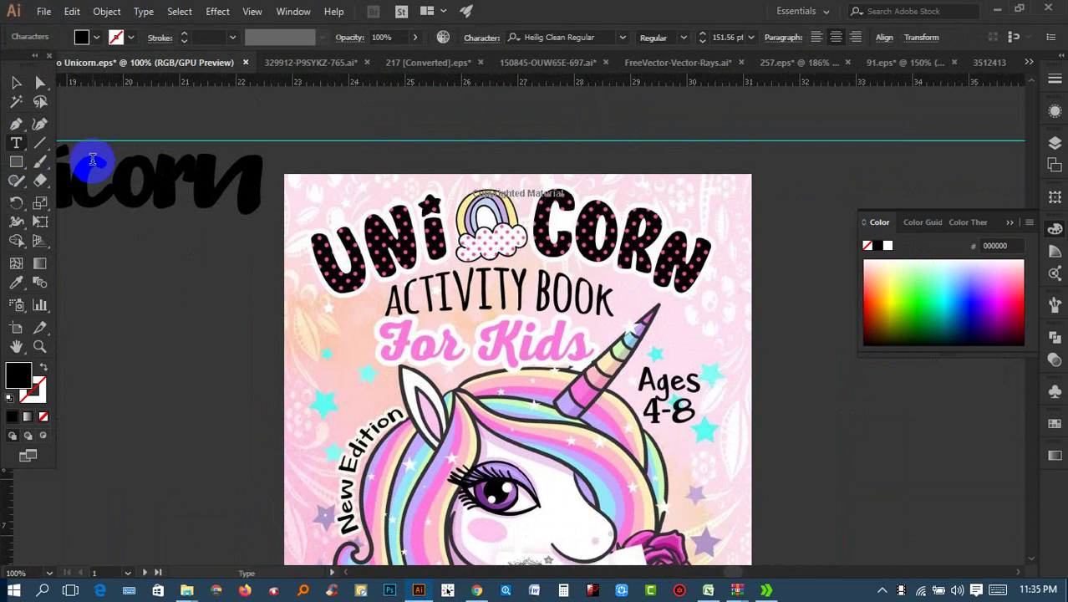
click(16, 83)
key(ctrl+minus)
drag(219, 241, 352, 227)
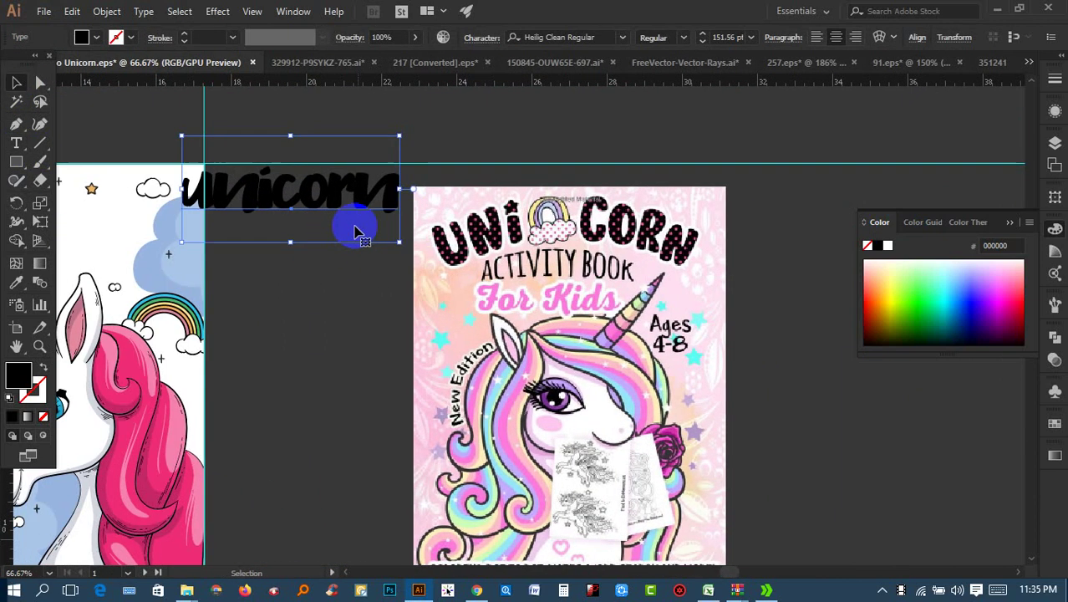
drag(513, 295, 580, 284)
Step: Copy the text downward twice, retyping the copies as 'Activity book' and 'For Kids Ages 4 To 8'
mouse_move(358, 221)
mouse_down()
mouse_move(400, 214)
mouse_move(419, 267)
mouse_move(248, 258)
mouse_up()
double_click(441, 257)
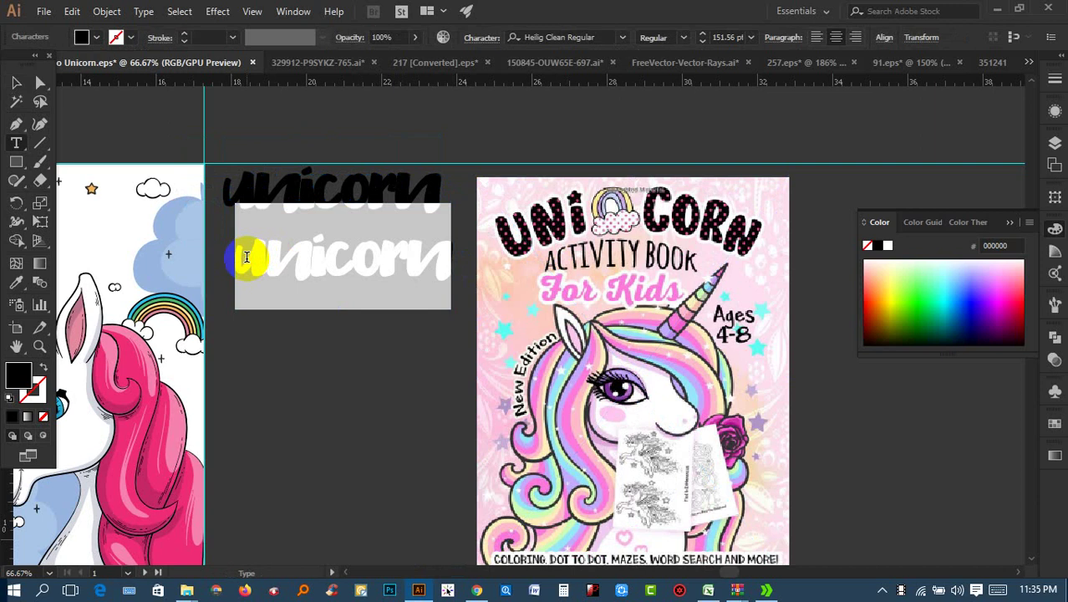
text(Acti)
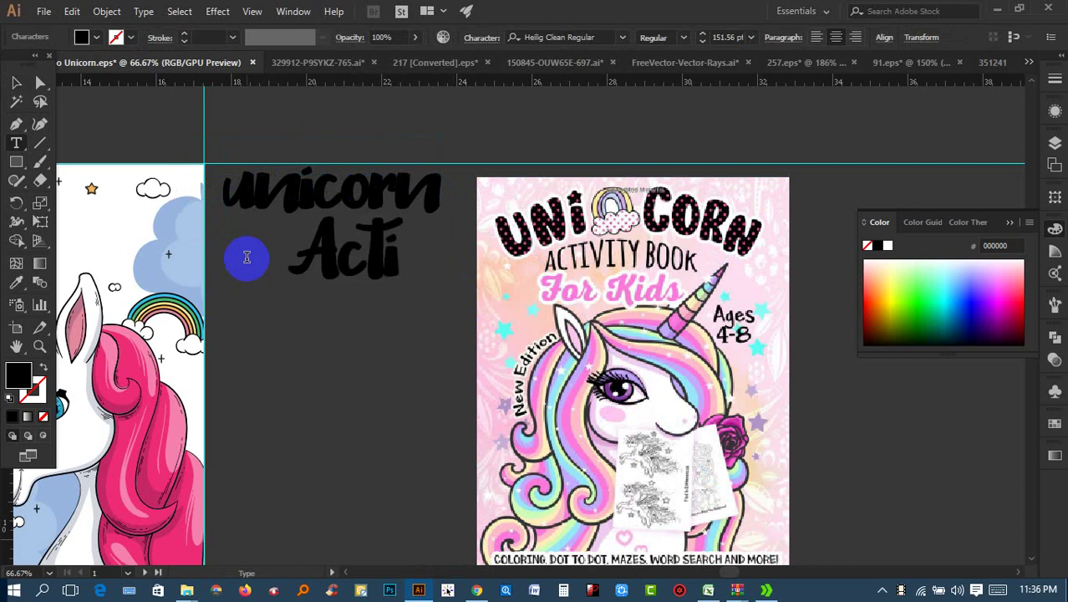
text(v)
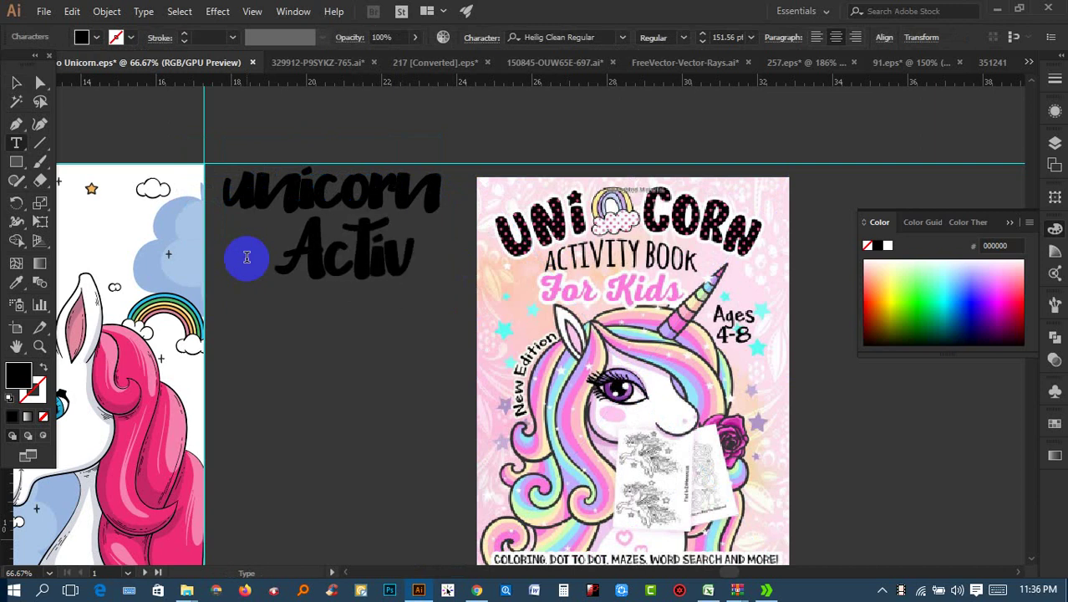
text(ity boo)
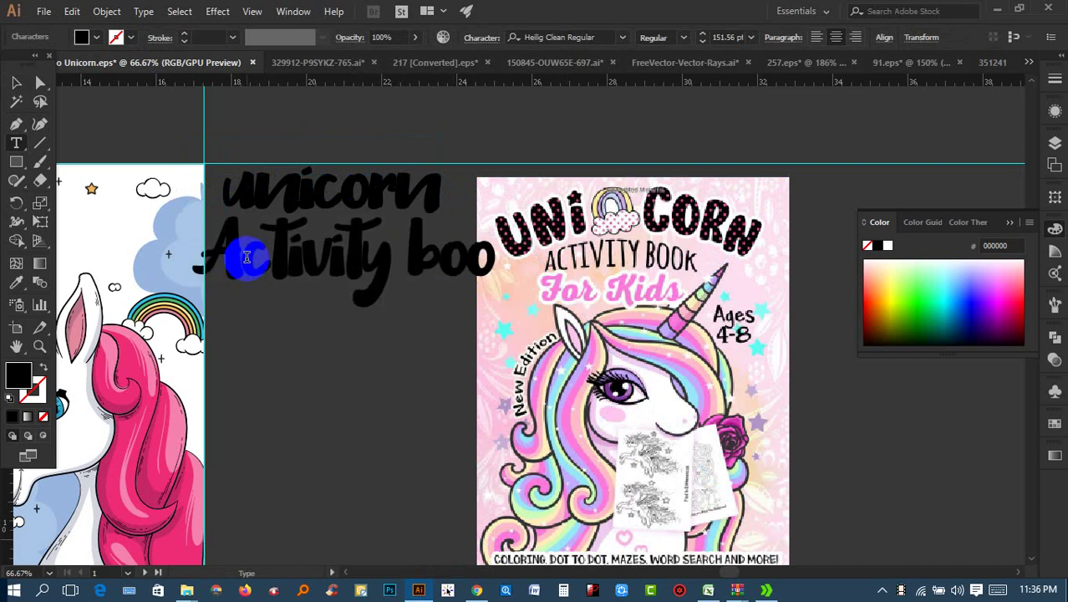
text(k)
click(16, 82)
drag(407, 276, 407, 368)
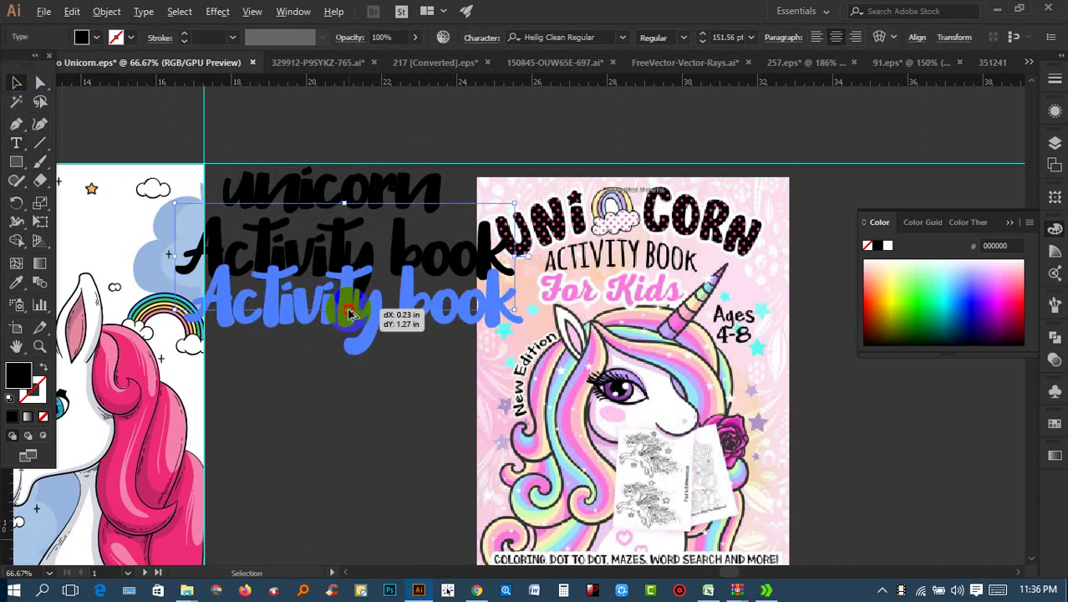
triple_click(361, 338)
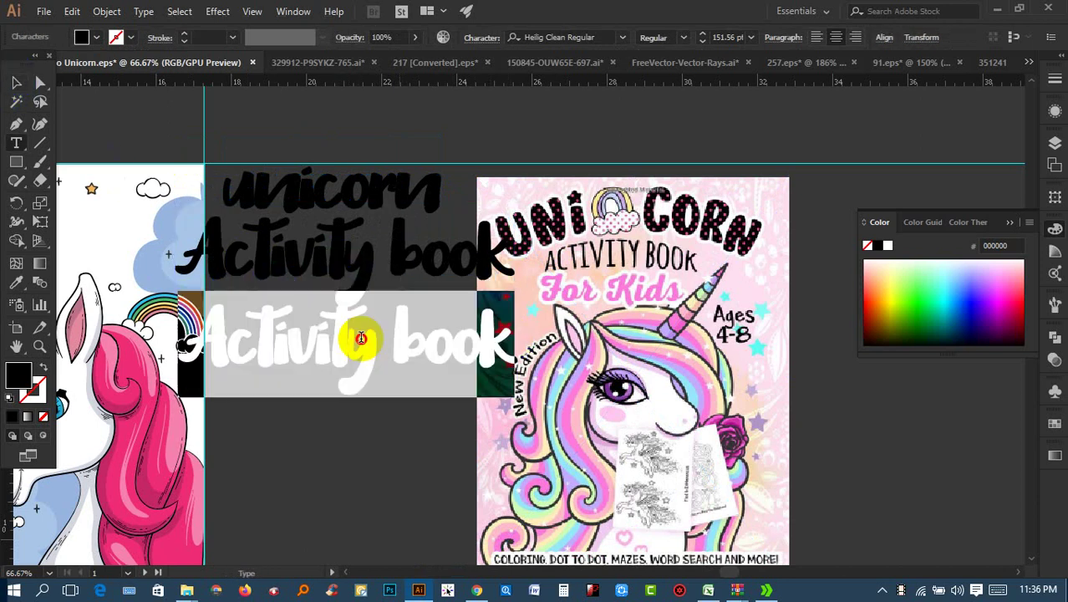
text(For)
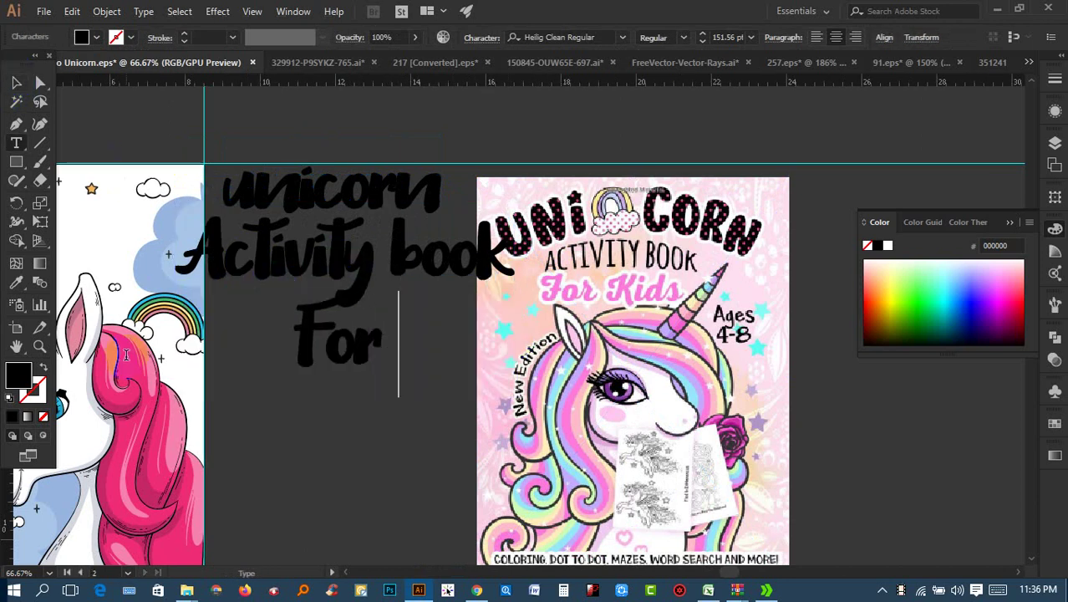
text( Kids Ag)
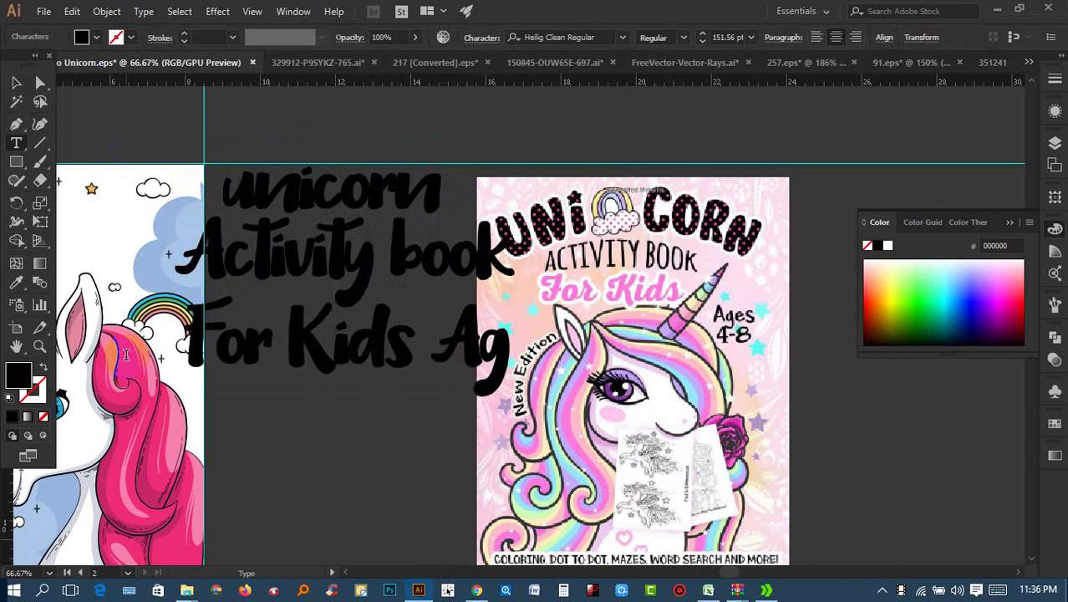
text(es)
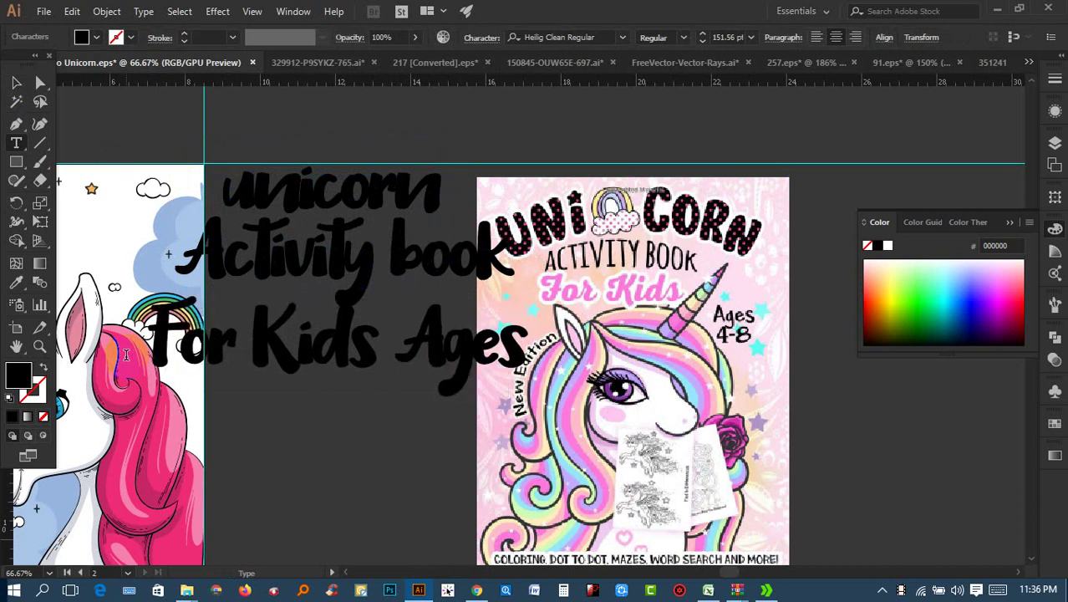
text( 4 )
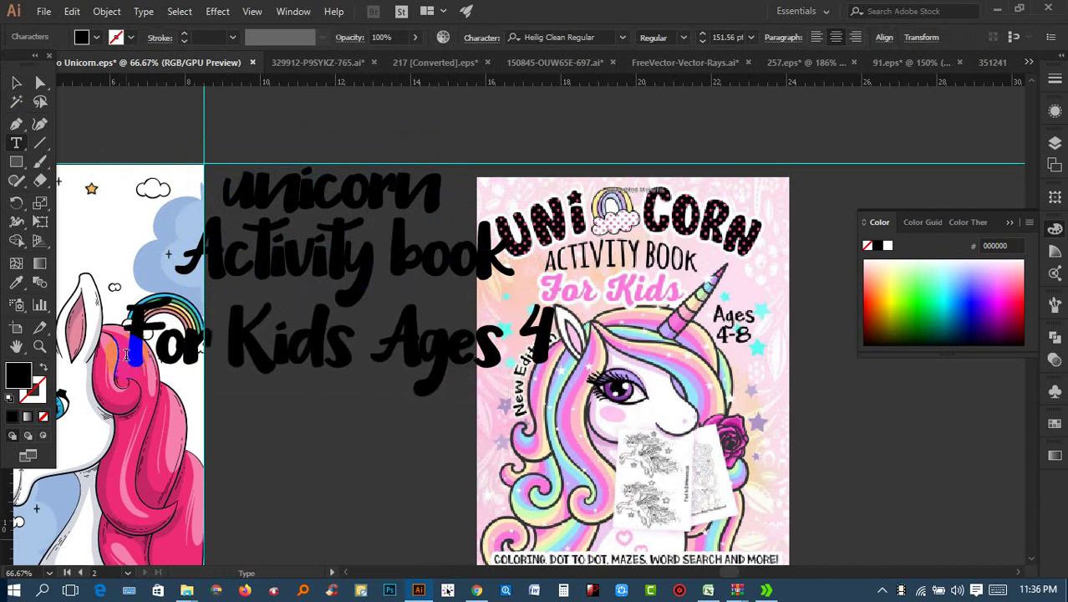
text(To 8)
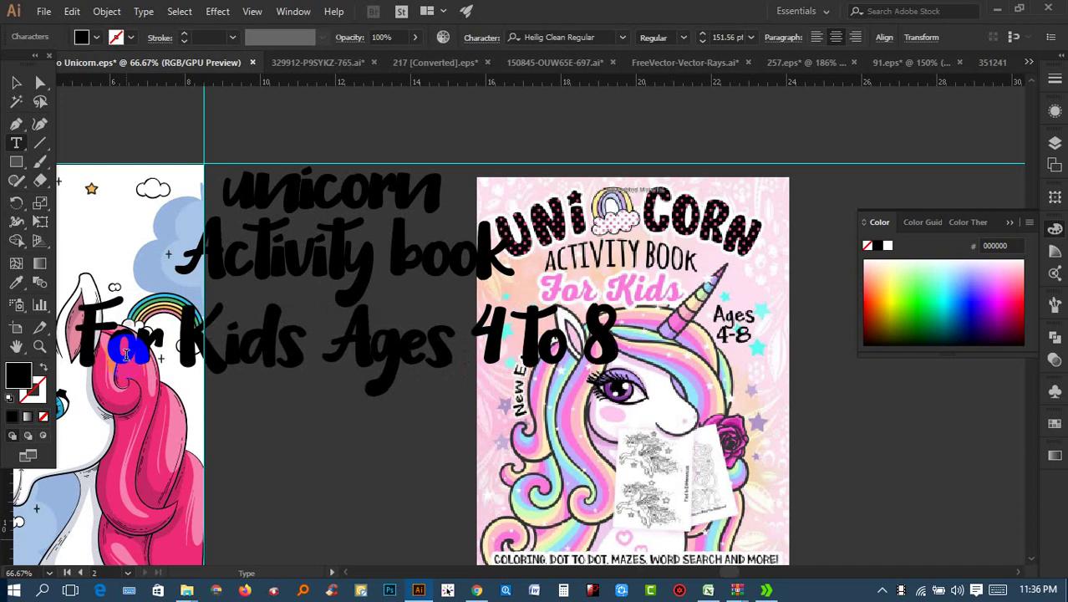
click(15, 82)
Step: Drag the three-line script title down and right onto empty canvas below the pages
key(ctrl+minus)
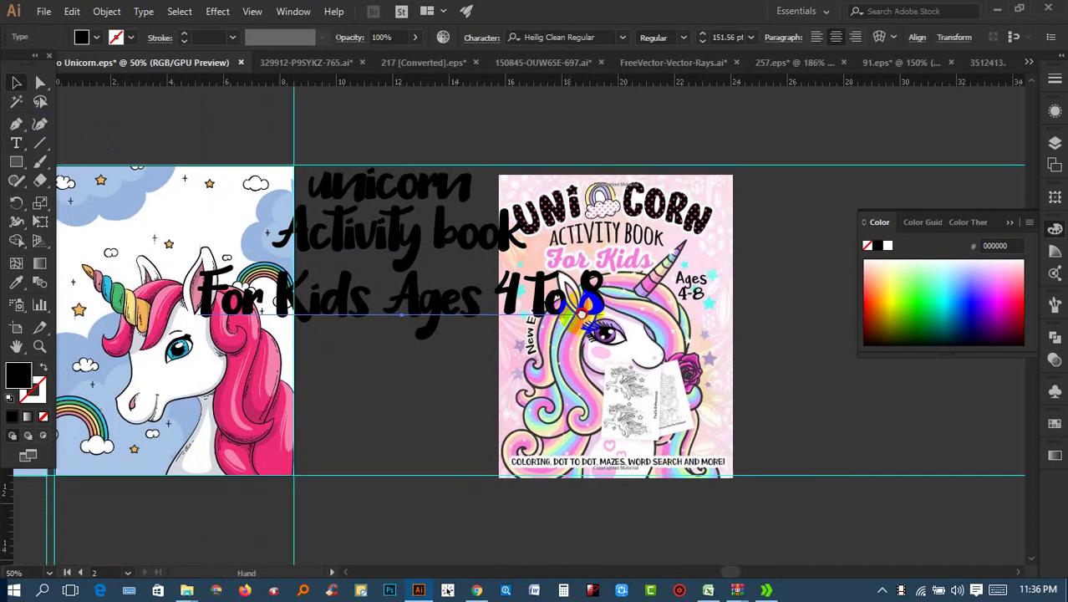
click(640, 269)
click(440, 173)
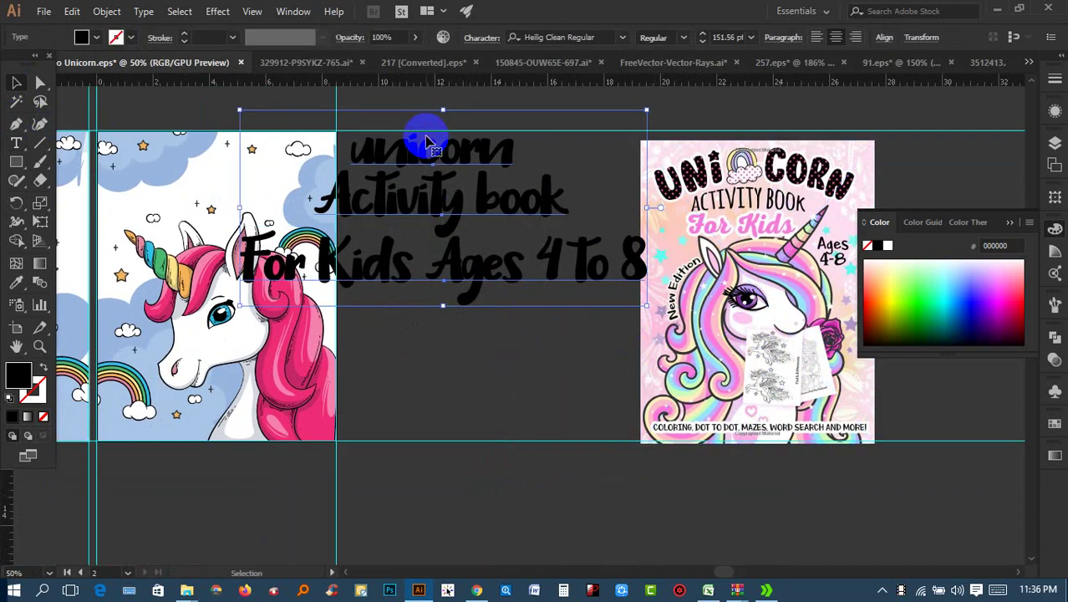
mouse_move(424, 137)
mouse_down()
mouse_move(482, 159)
mouse_move(501, 230)
mouse_up()
click(716, 320)
scroll(582, 266, up, 1)
drag(584, 306, 462, 295)
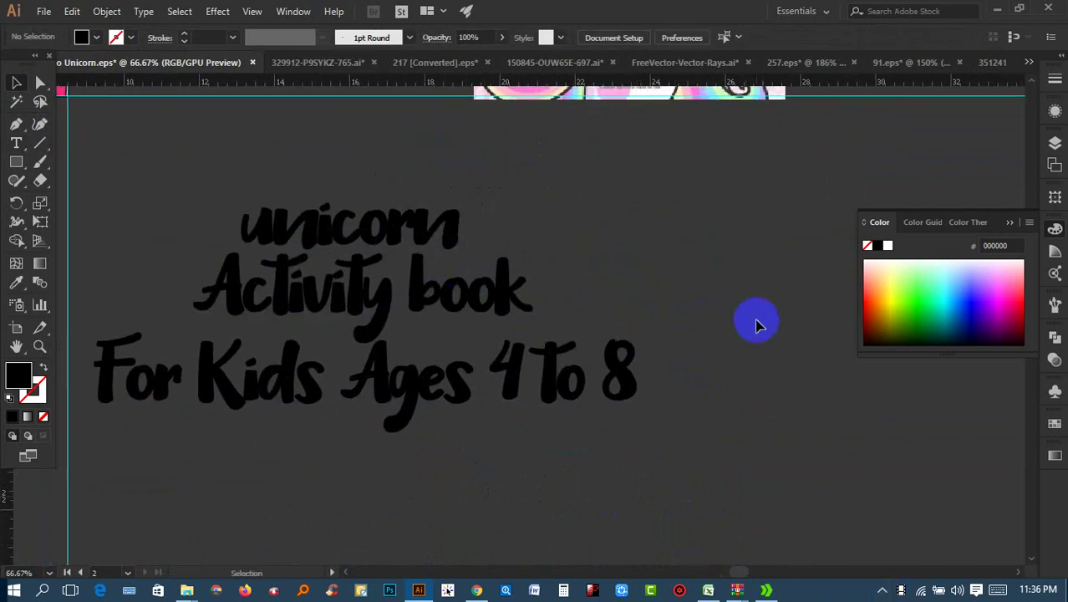
Step: Minimize the Illustrator, archive, download manager, browser and Design windows; open Amazon Research And Fonts
click(1006, 10)
click(982, 64)
click(980, 10)
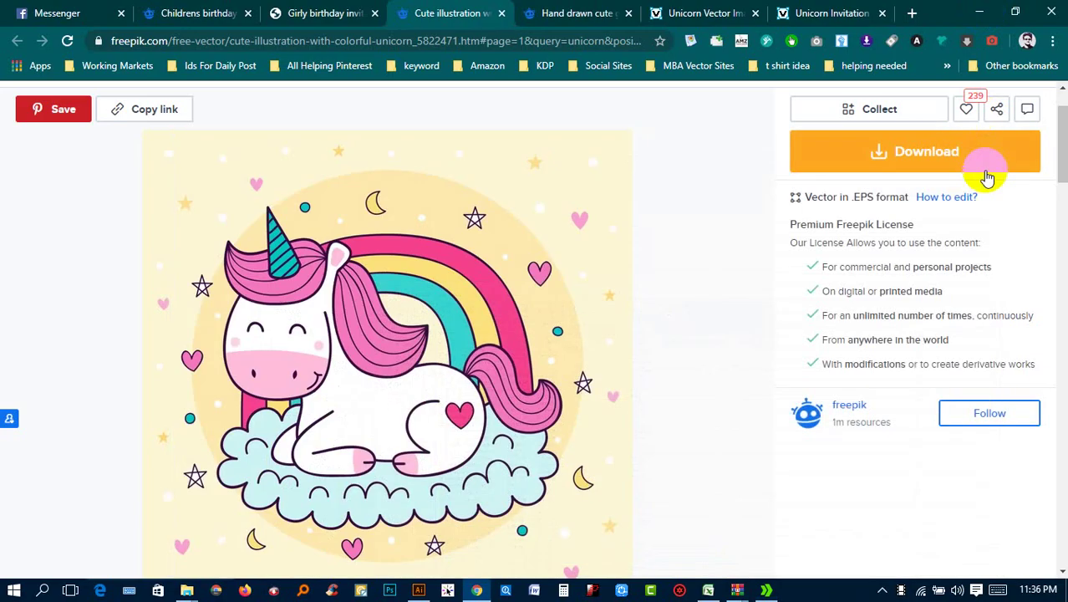
click(978, 9)
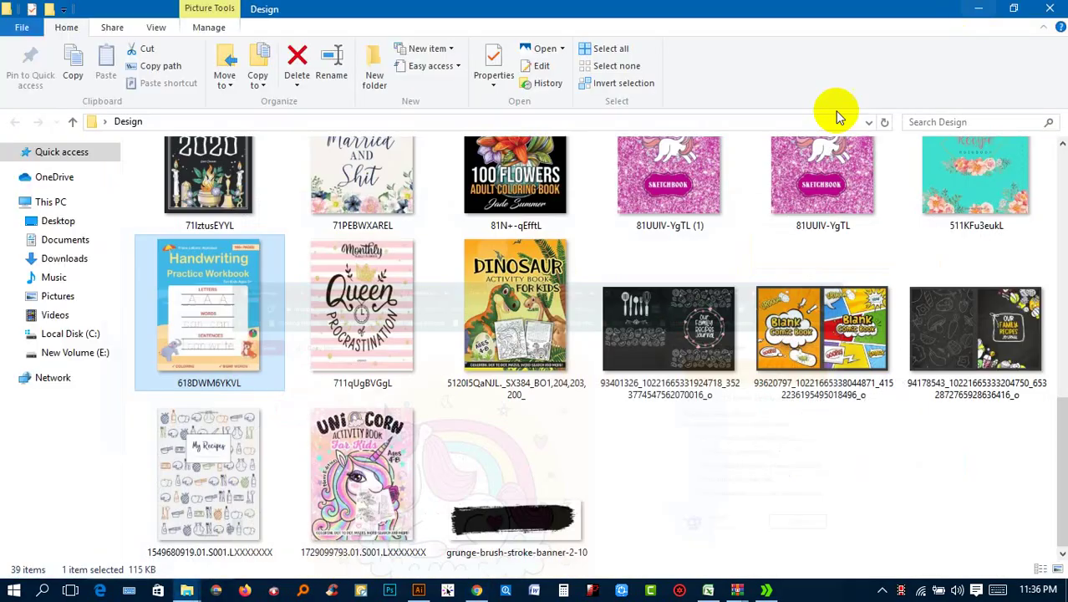
click(979, 8)
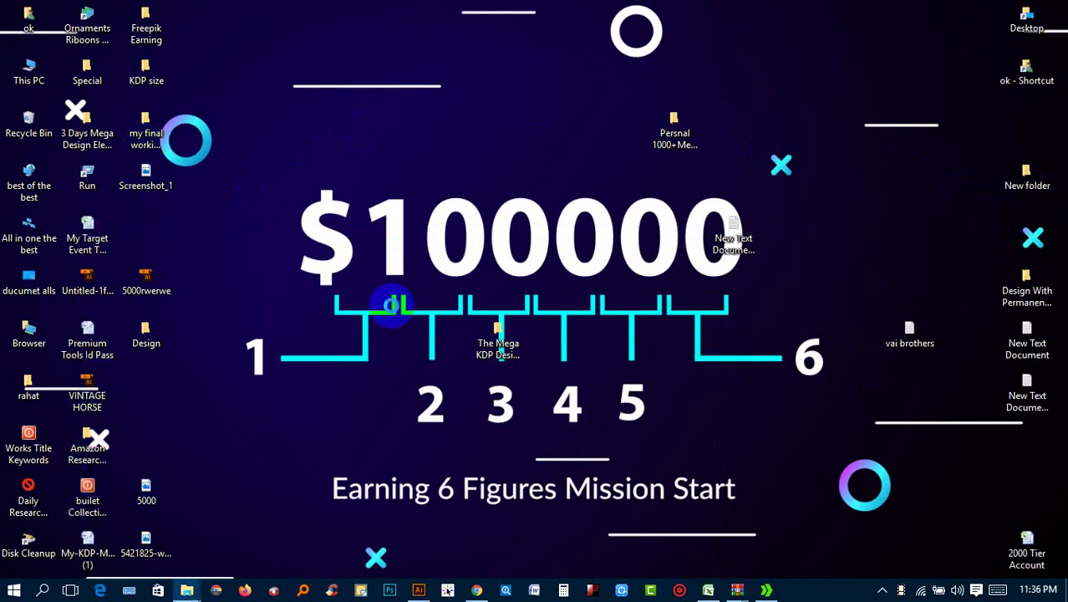
key(Return)
scroll(473, 347, down, 5)
Step: Open Special Font List Cute.ai and zoom in on the FIRE IN THE HOLE samples
click(243, 325)
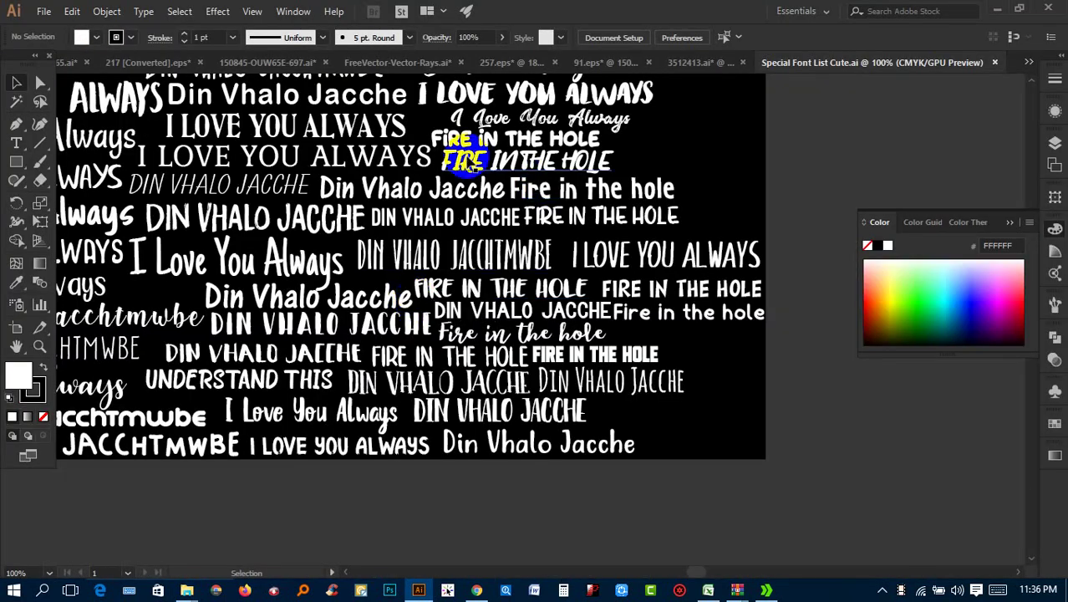
scroll(509, 200, up, 1)
scroll(535, 309, up, 1)
drag(497, 285, 407, 221)
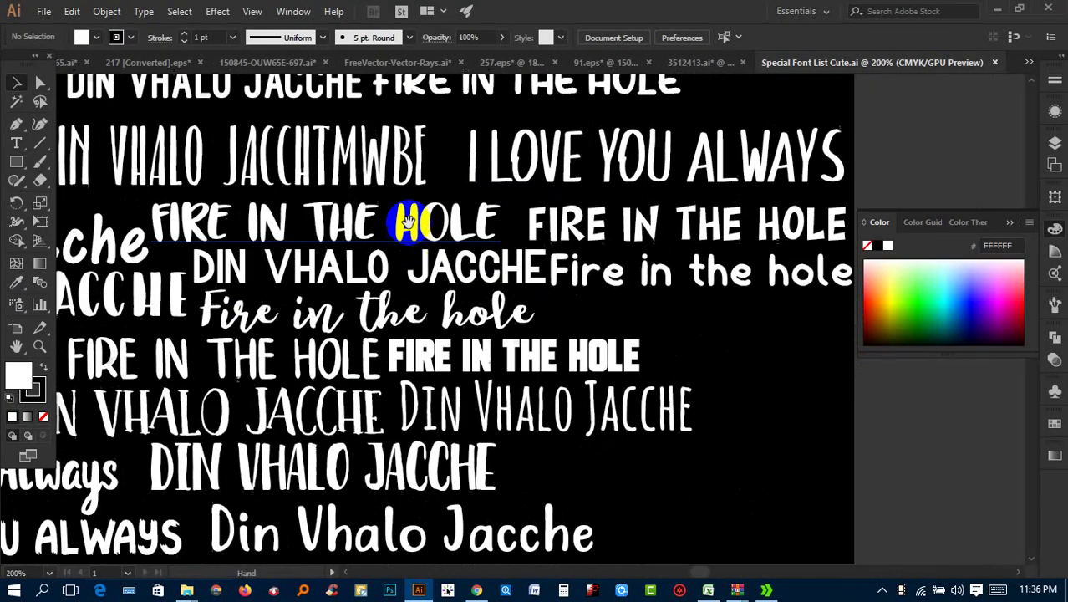
scroll(409, 310, up, 1)
scroll(357, 329, up, 1)
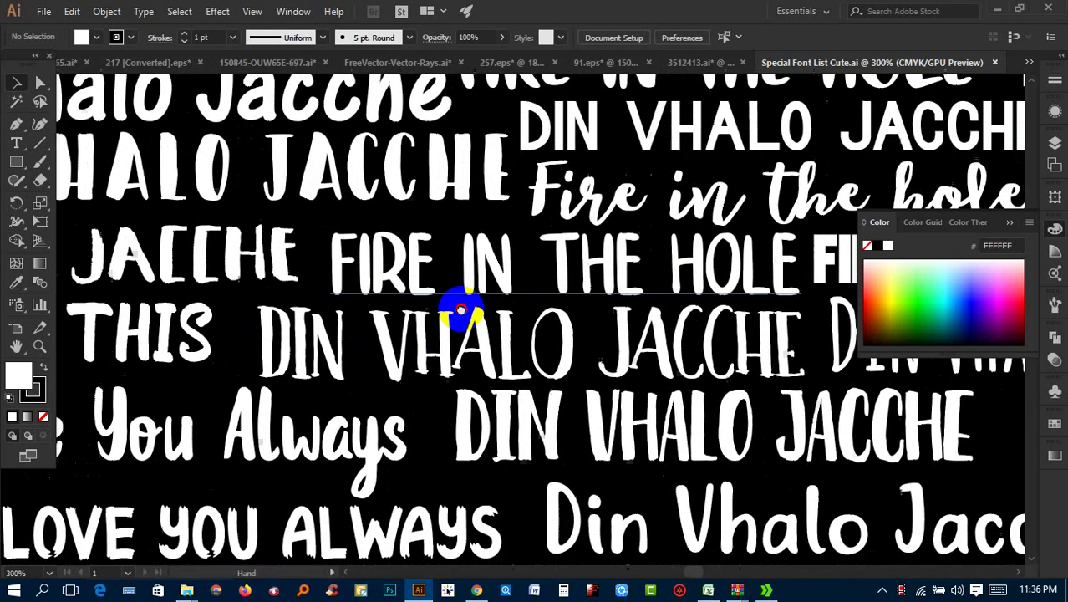
drag(342, 355, 418, 334)
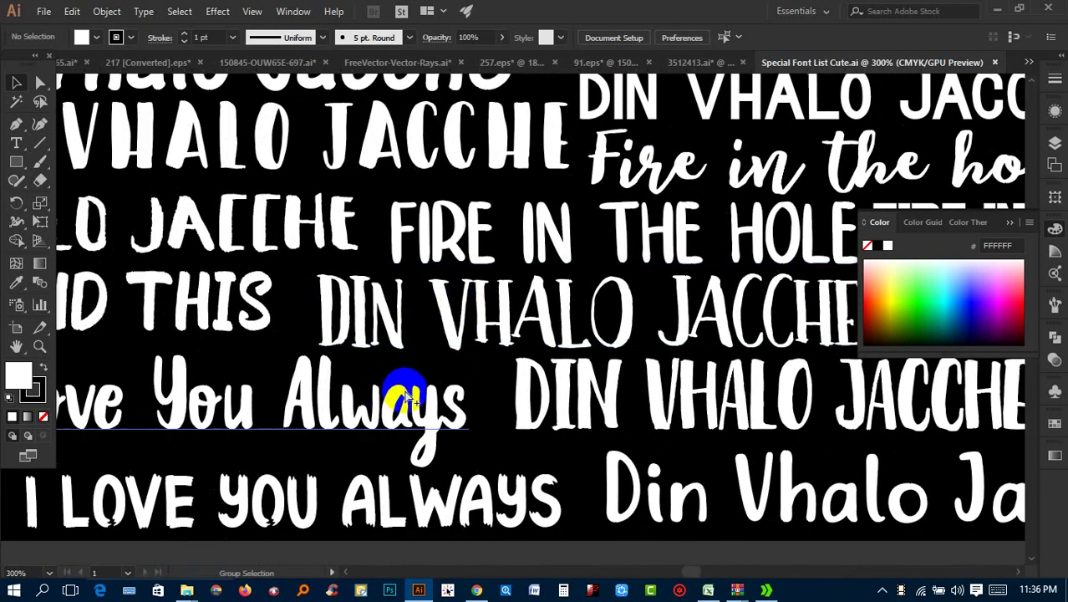
Step: Browse the I Love You Always samples and check the LOVE YOU ALWAYS sample's font
scroll(410, 399, down, 1)
scroll(410, 400, down, 1)
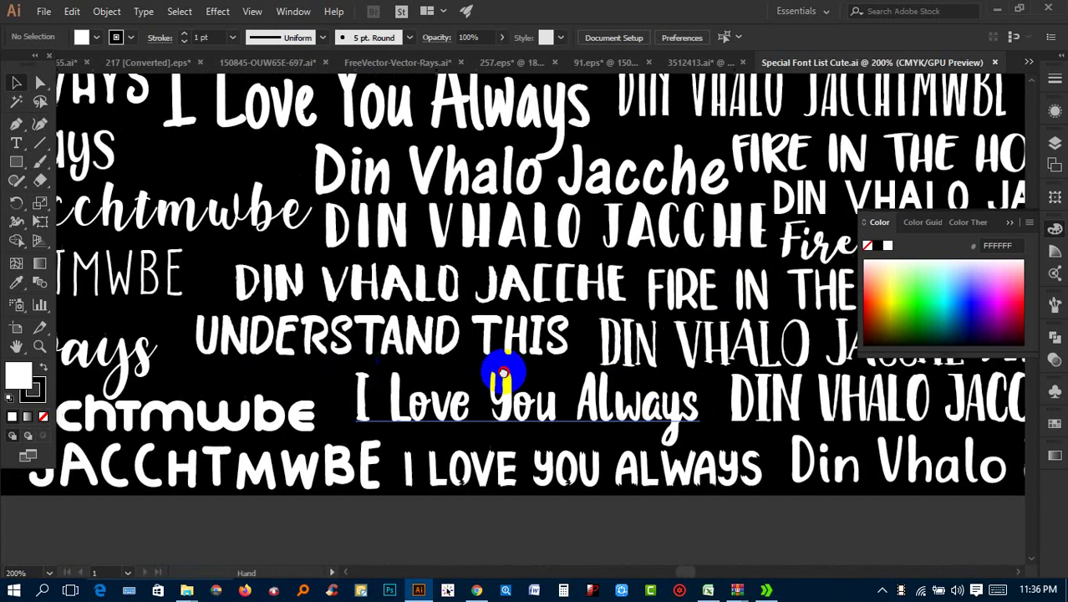
mouse_move(495, 381)
mouse_down()
mouse_move(545, 372)
mouse_move(536, 410)
mouse_up()
drag(469, 321, 642, 393)
mouse_move(519, 369)
mouse_down()
mouse_move(537, 429)
mouse_move(529, 440)
mouse_up()
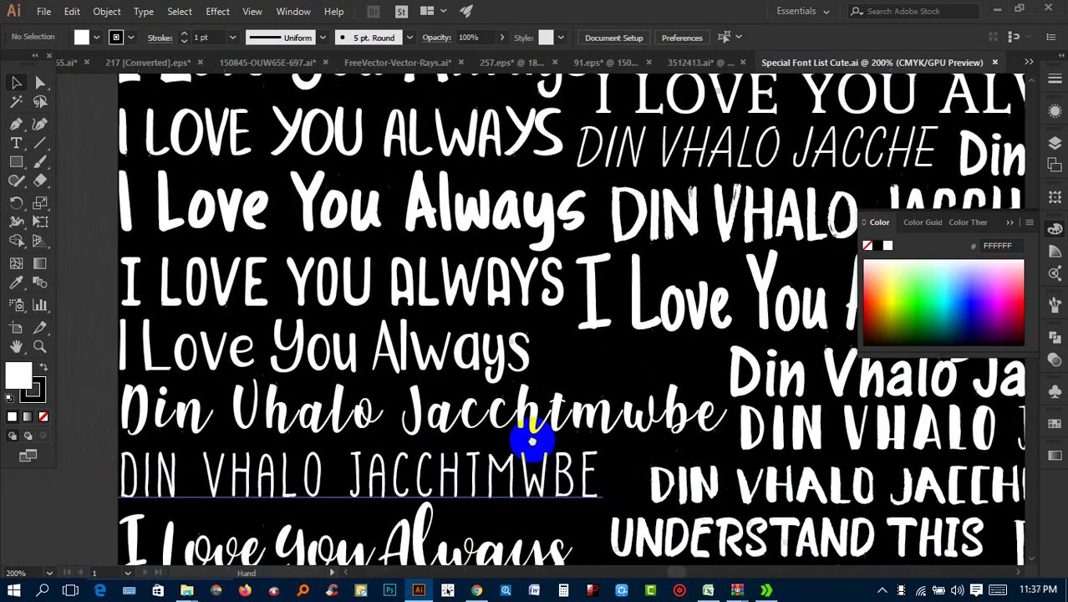
mouse_move(496, 310)
mouse_down()
mouse_move(513, 326)
mouse_move(513, 394)
mouse_up()
drag(543, 346, 542, 357)
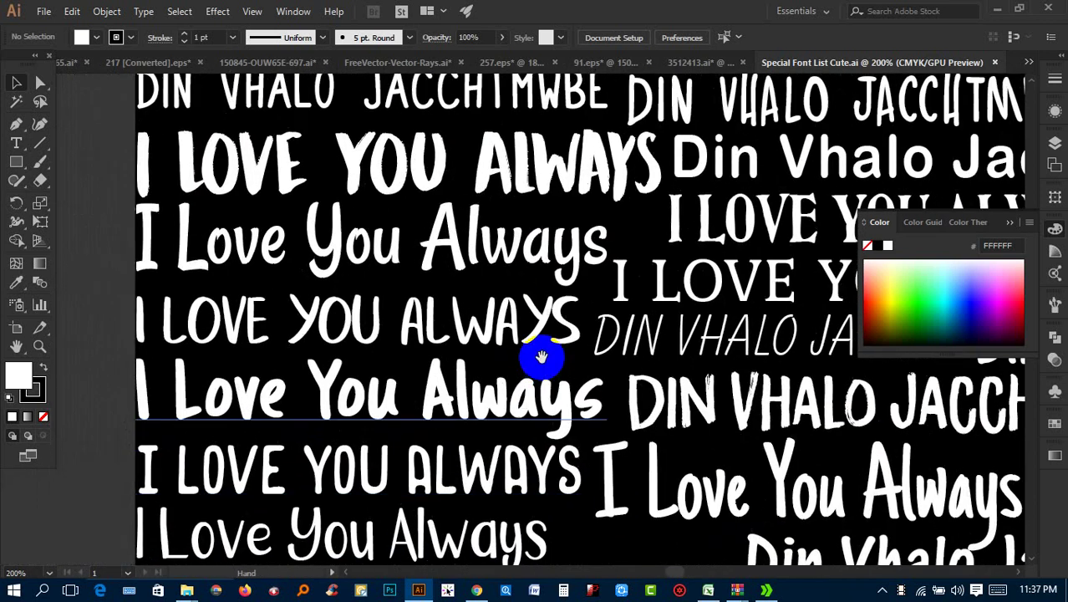
mouse_move(565, 284)
mouse_down()
mouse_move(461, 310)
mouse_move(415, 218)
mouse_up()
click(395, 237)
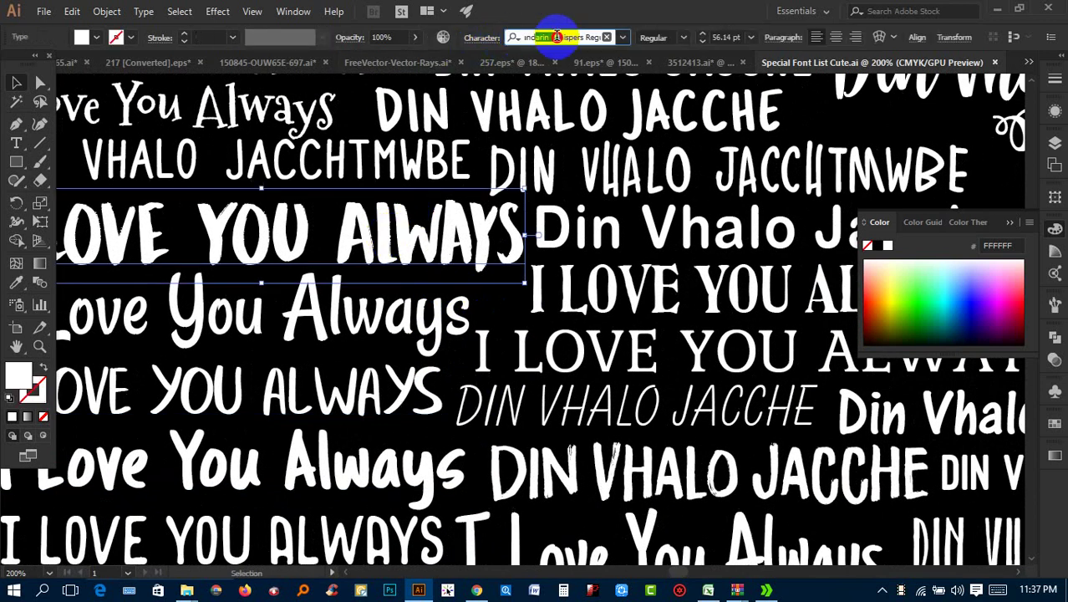
Step: Close the rainbow flag and unicorn reference documents without saving changes
click(126, 62)
click(84, 62)
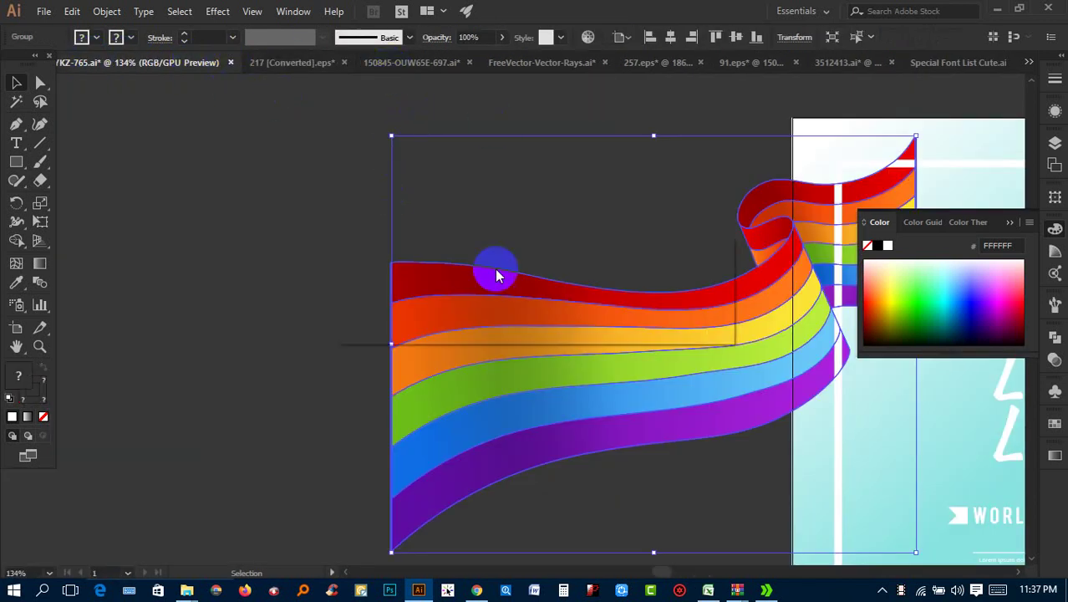
click(231, 63)
click(604, 314)
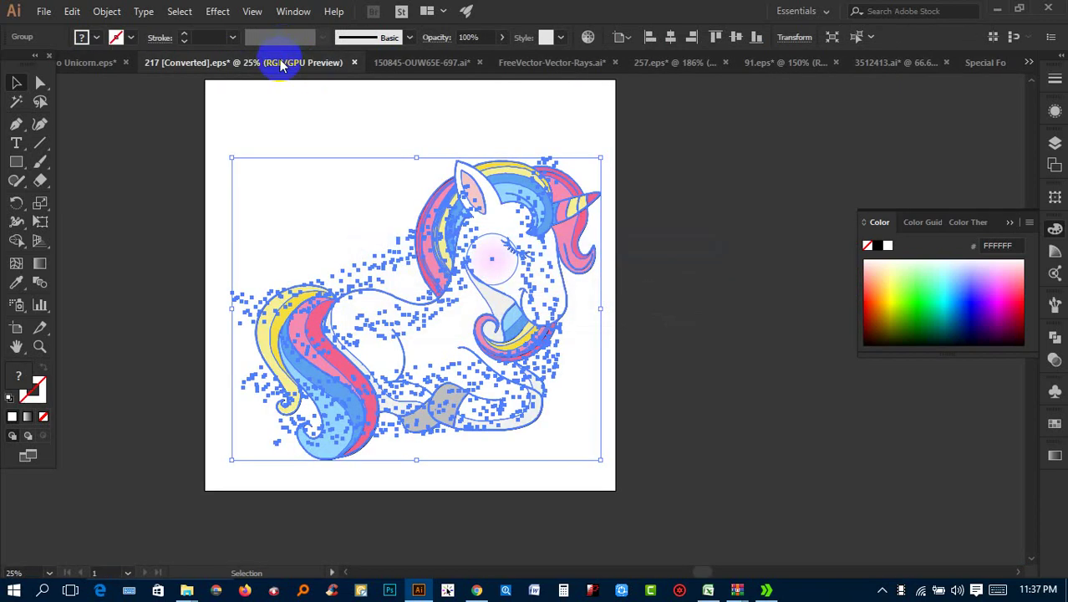
click(631, 333)
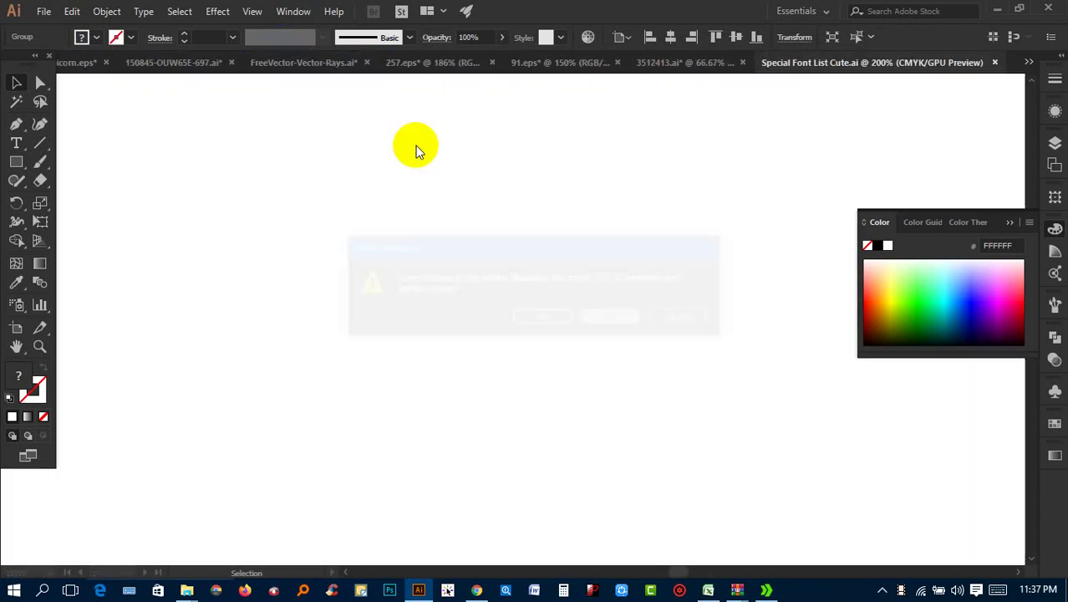
click(293, 66)
Step: Close the 150845-OUW65E-697.ai and FreeVector-Vector-Rays documents without saving
click(209, 65)
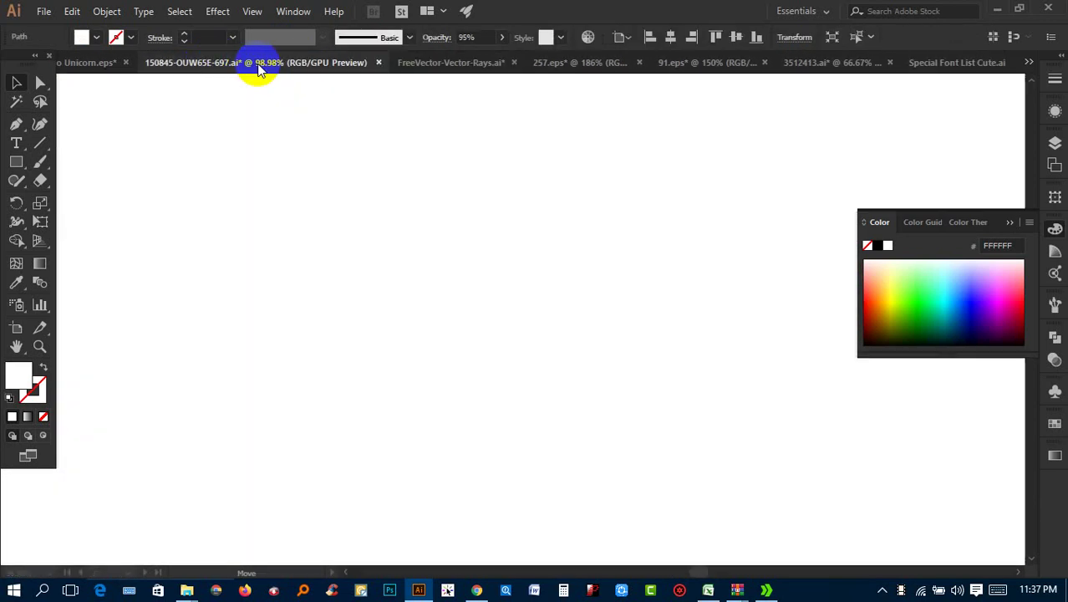
click(380, 65)
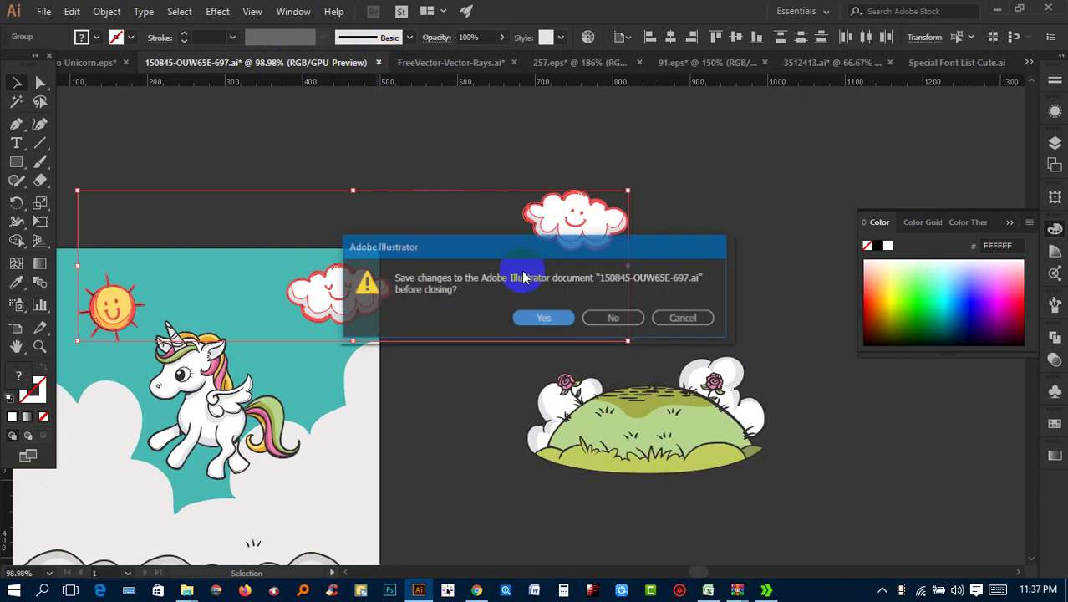
click(603, 318)
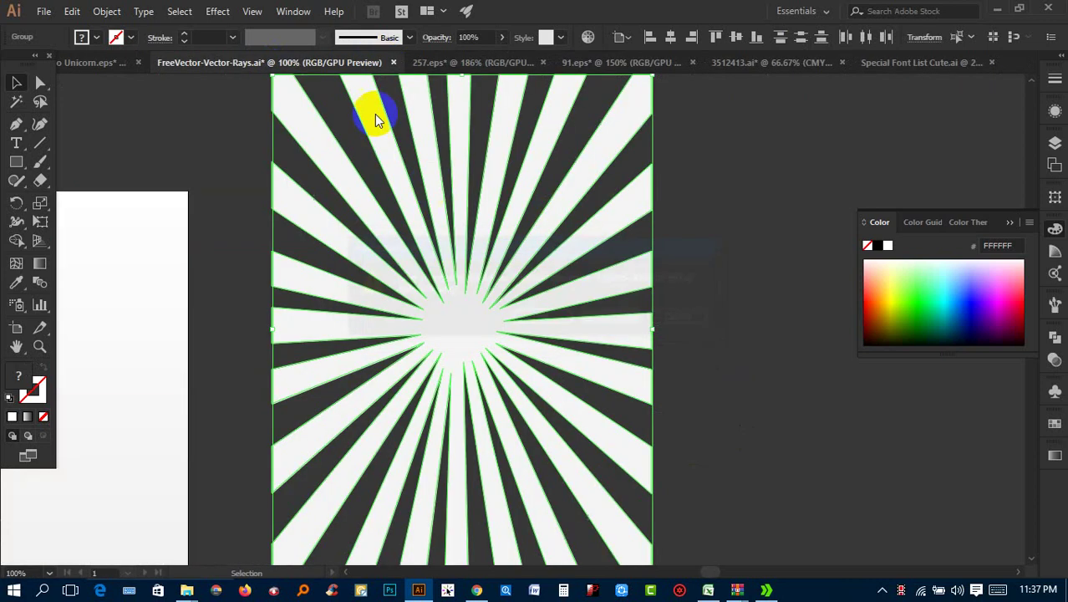
click(393, 65)
click(613, 318)
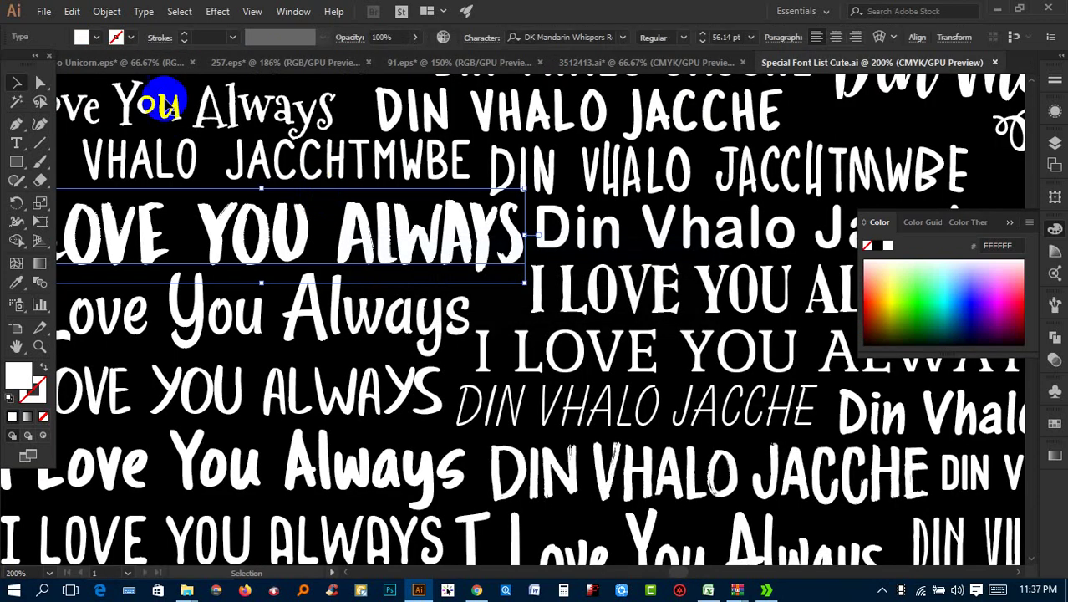
click(115, 65)
click(328, 218)
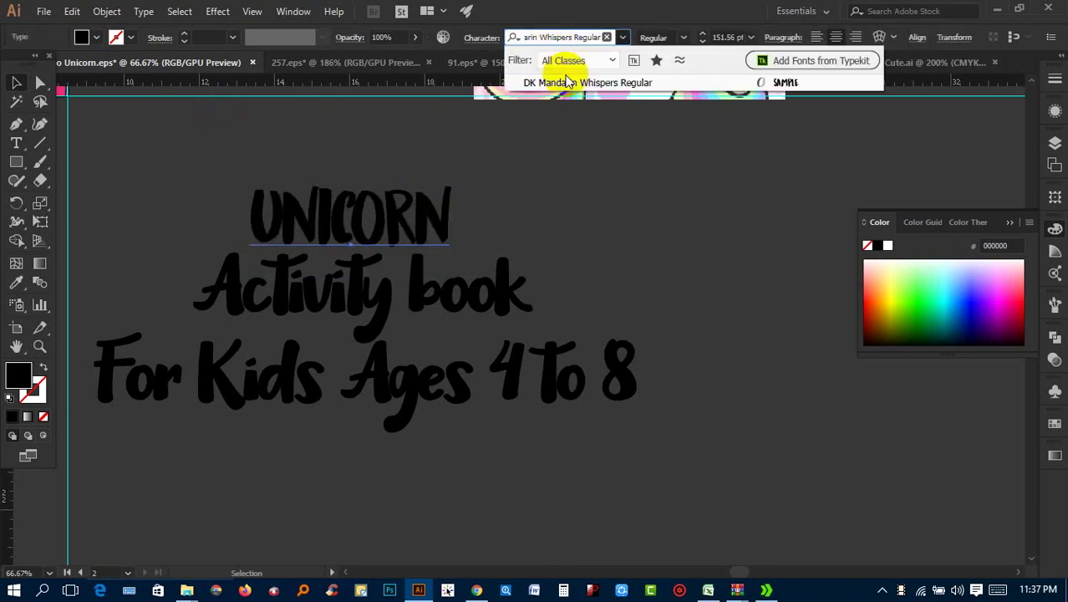
Step: Set the UNICORN title in DK Mandarin Whispers Regular
click(575, 84)
scroll(422, 226, up, 2)
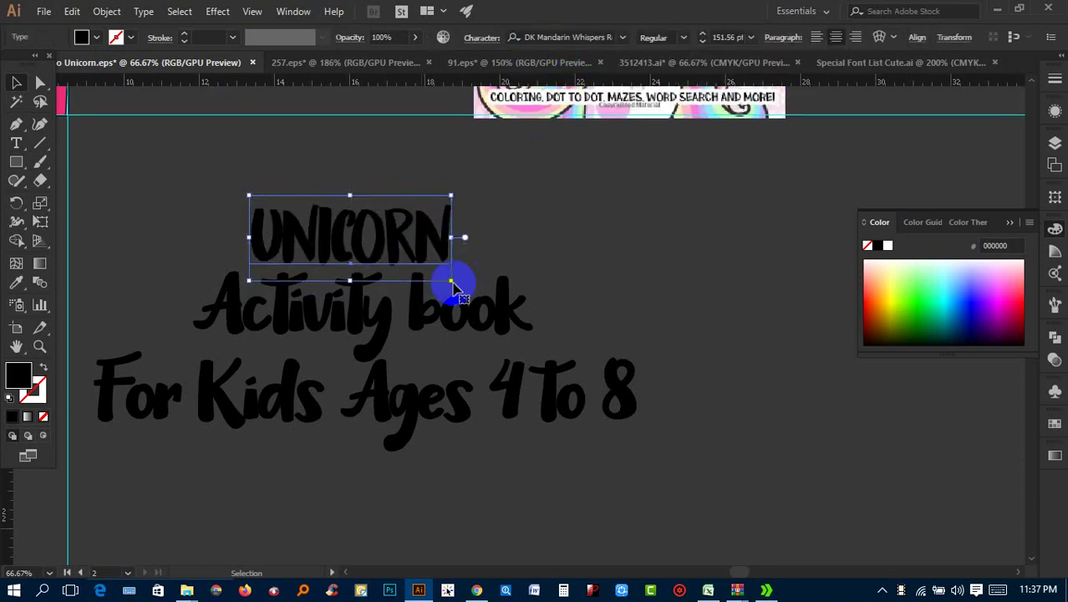
click(489, 344)
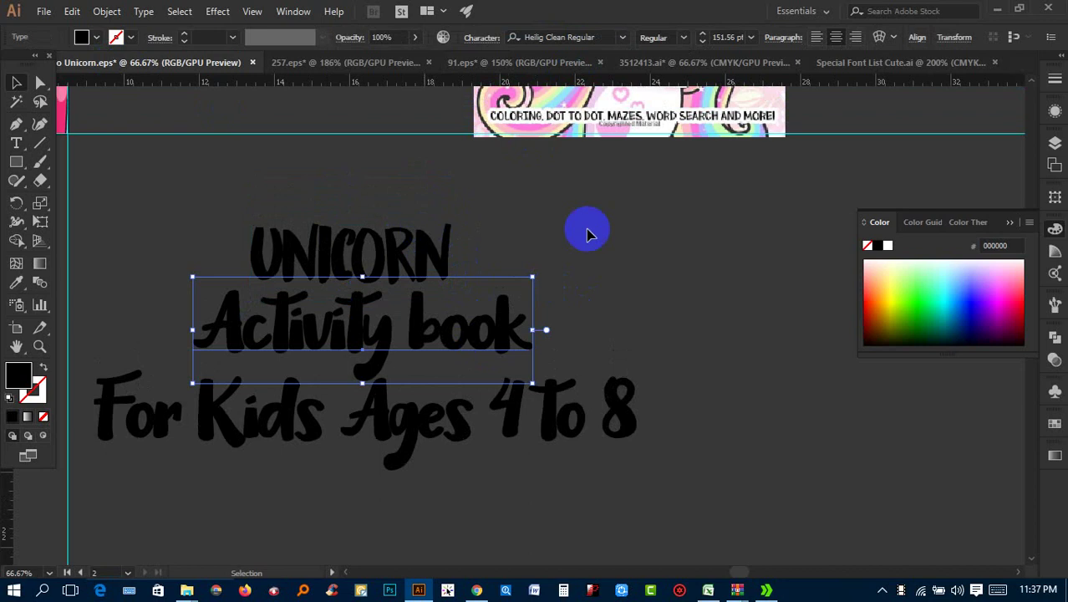
scroll(588, 234, up, 4)
scroll(588, 234, up, 4)
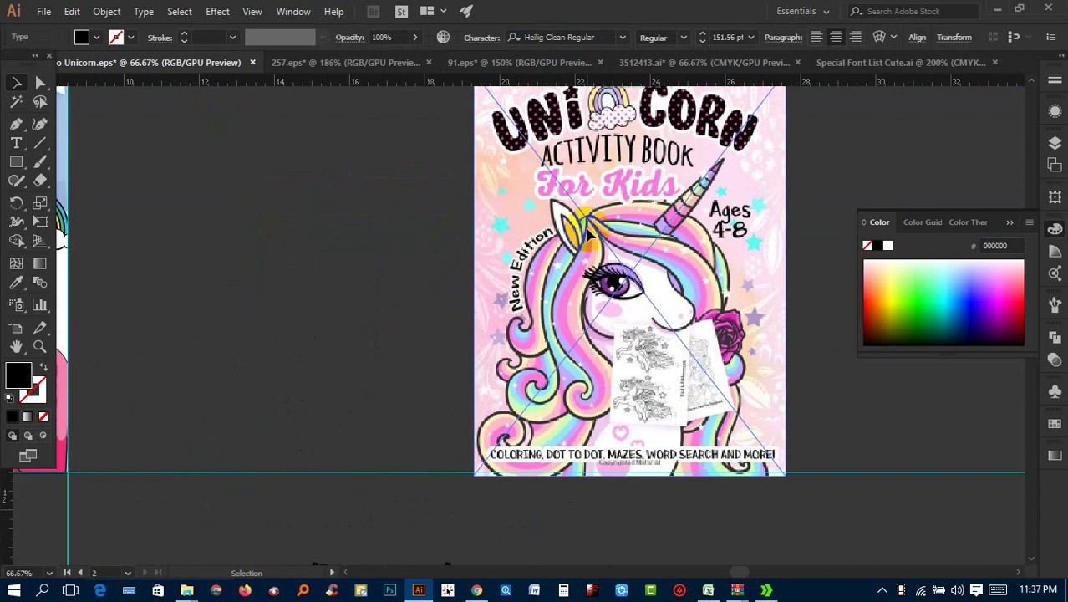
scroll(588, 234, down, 4)
Step: On the font sample sheet, check the DIN VHALO sample's font and pan across the samples
click(852, 62)
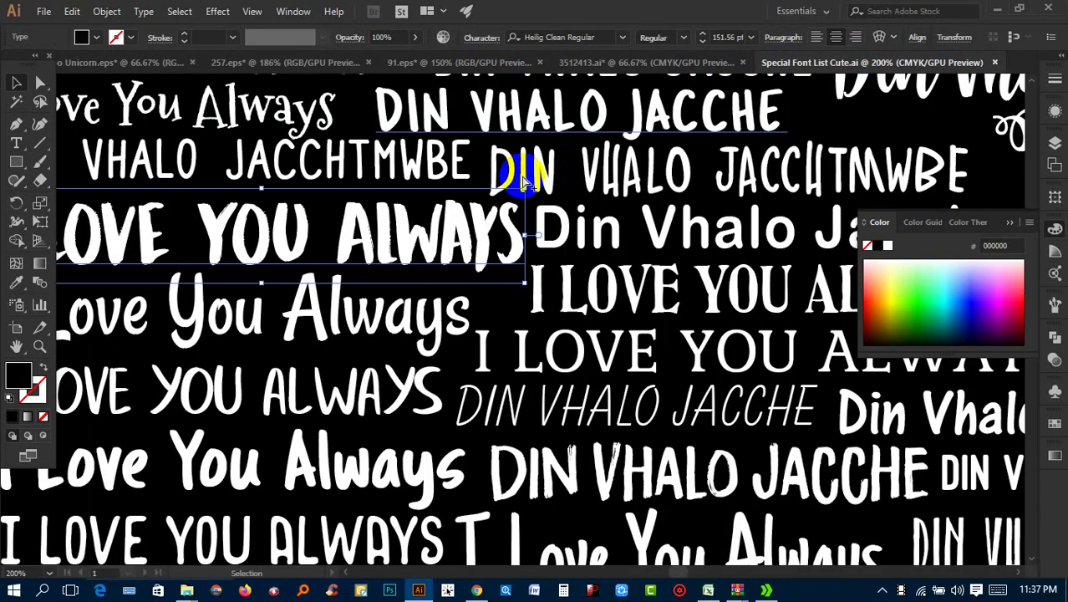
click(522, 177)
scroll(522, 177, down, 3)
scroll(501, 287, up, 1)
scroll(469, 305, up, 1)
scroll(491, 301, up, 1)
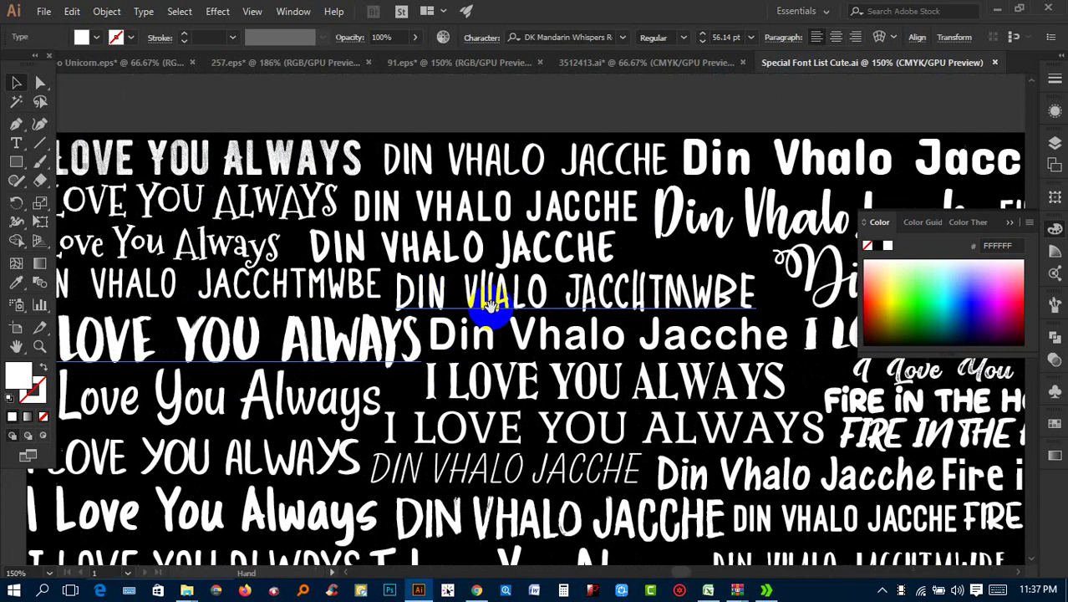
drag(524, 303, 410, 238)
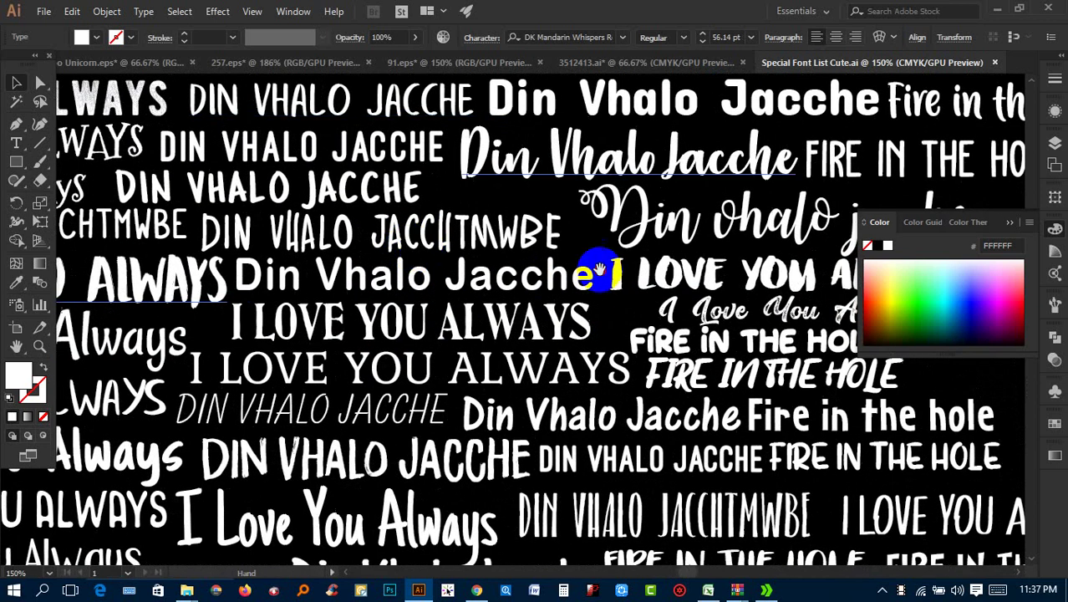
drag(599, 269, 469, 262)
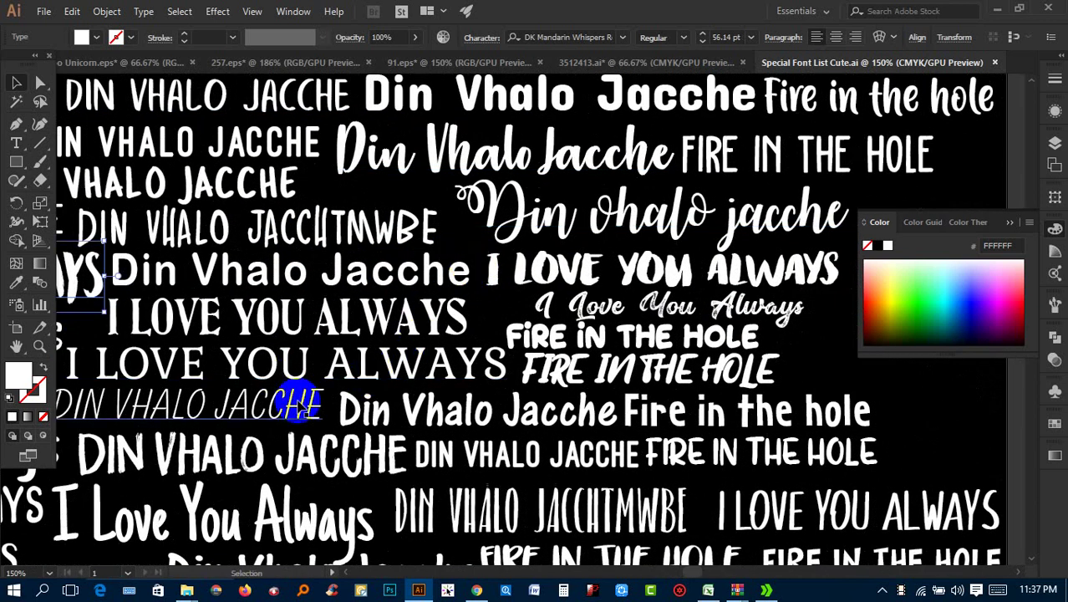
Step: Identify the I LOVE YOU ALWAYS sample's font as Olenber Regular at 40.58 pt
click(379, 240)
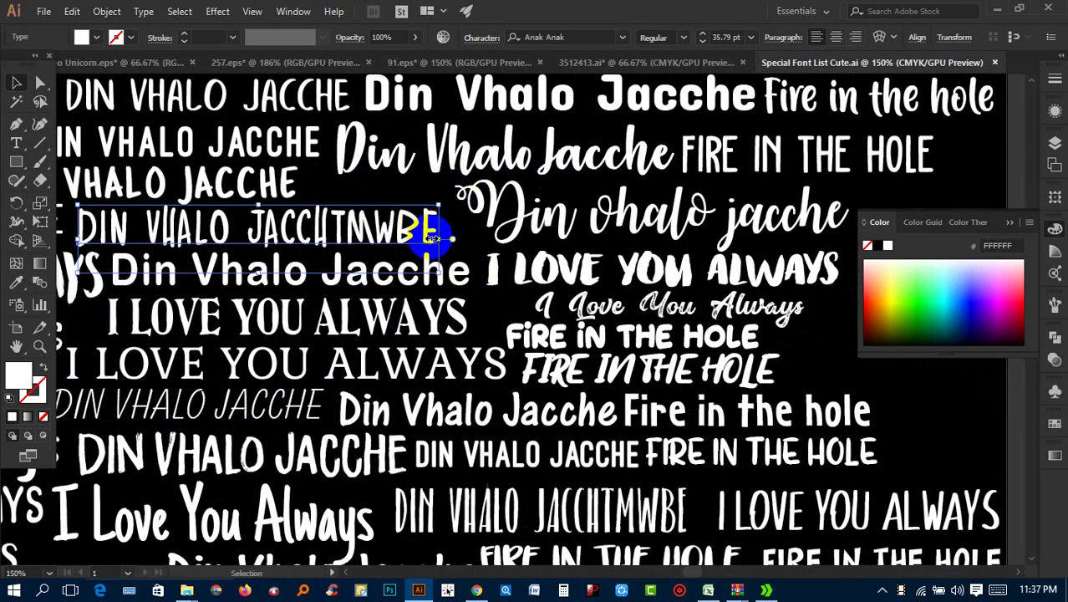
scroll(615, 363, down, 3)
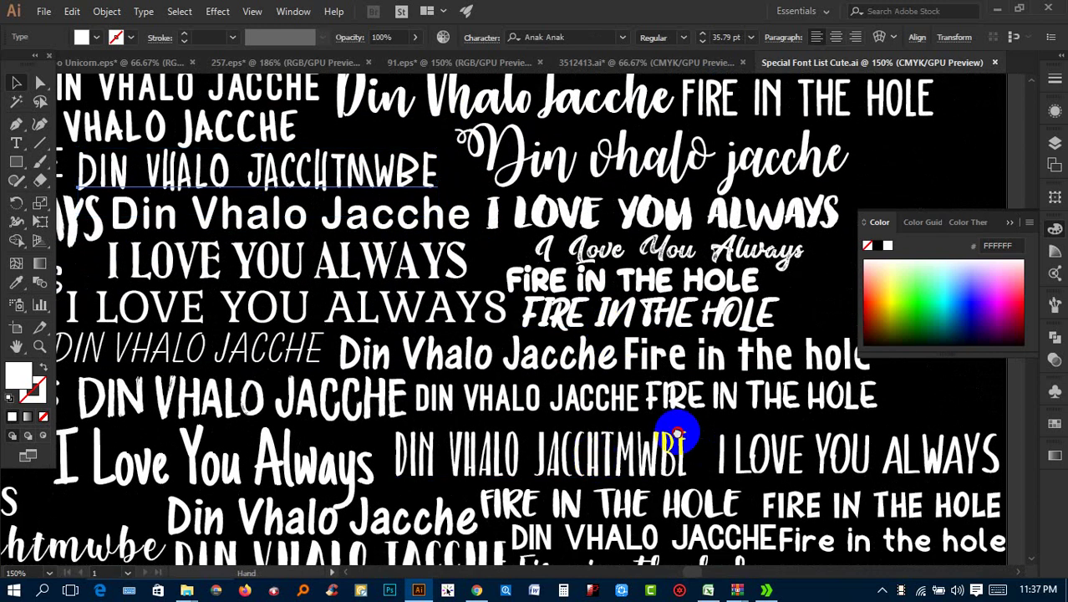
scroll(597, 414, right, 5)
scroll(597, 414, down, 3)
click(624, 400)
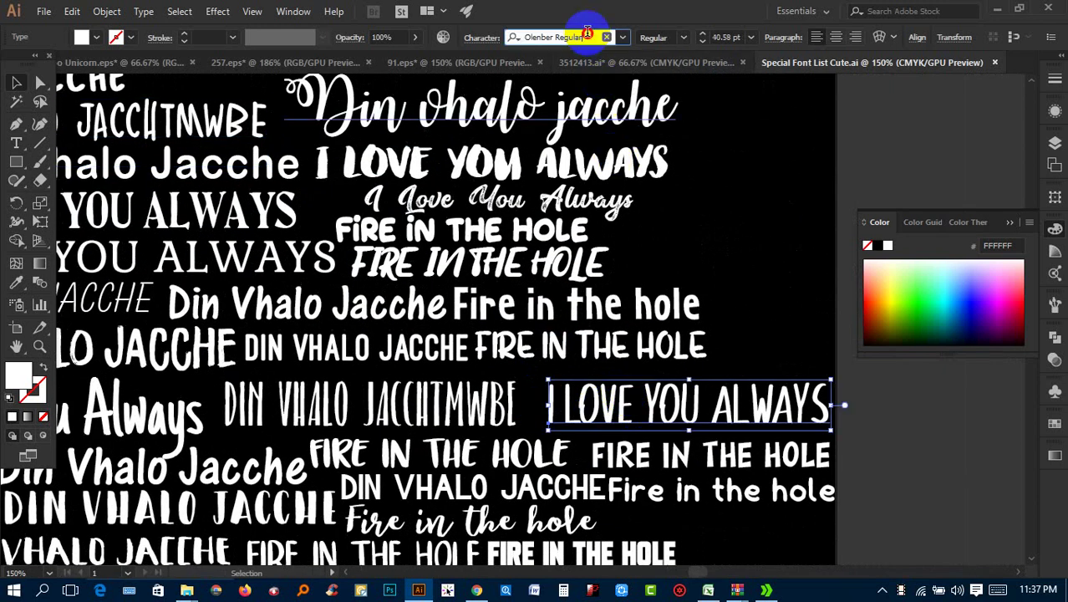
Step: In Unicorn.eps, change the Activity book line's font to Olenber Regular
click(133, 61)
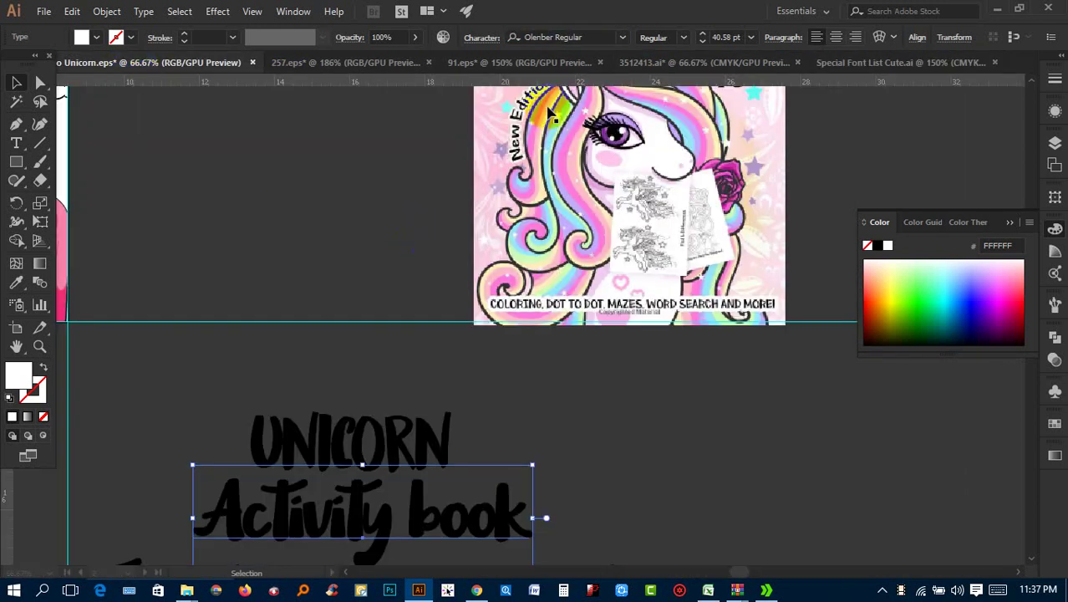
click(555, 37)
key(ctrl+v)
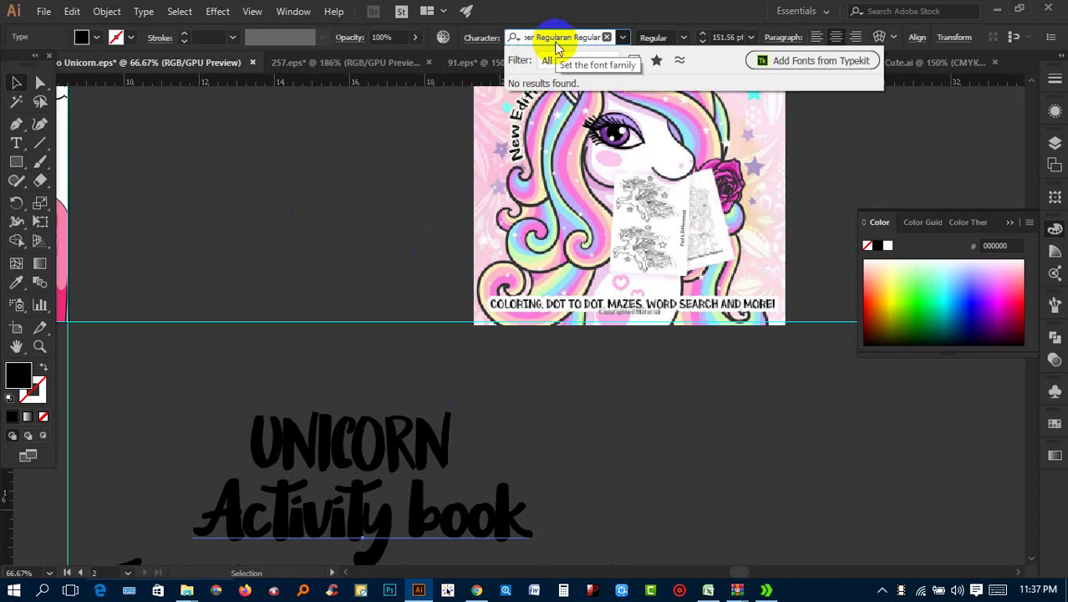
click(11, 83)
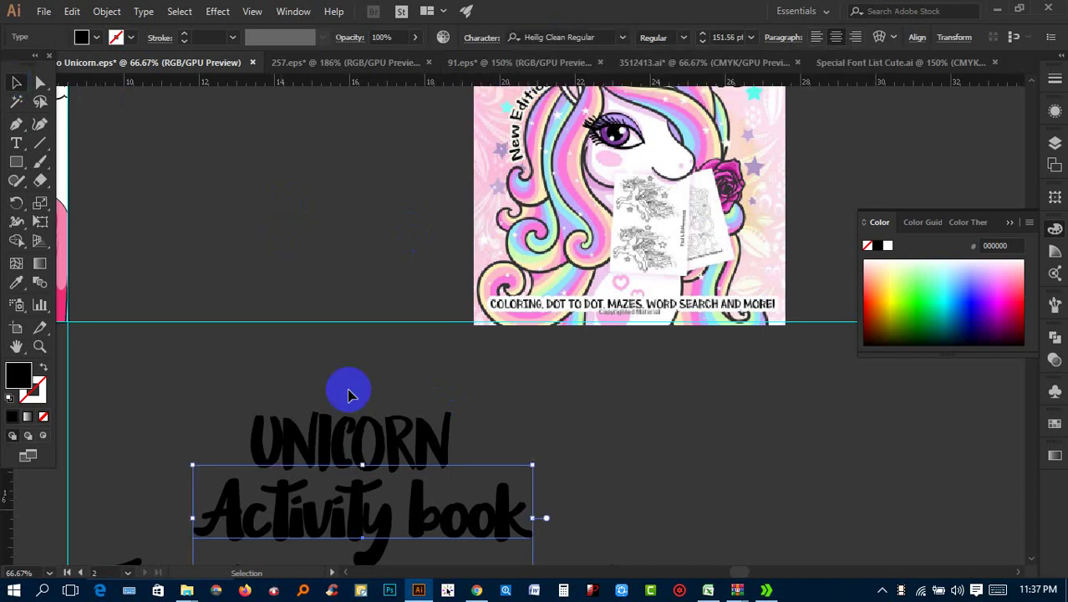
click(558, 37)
text(Olenber Regular)
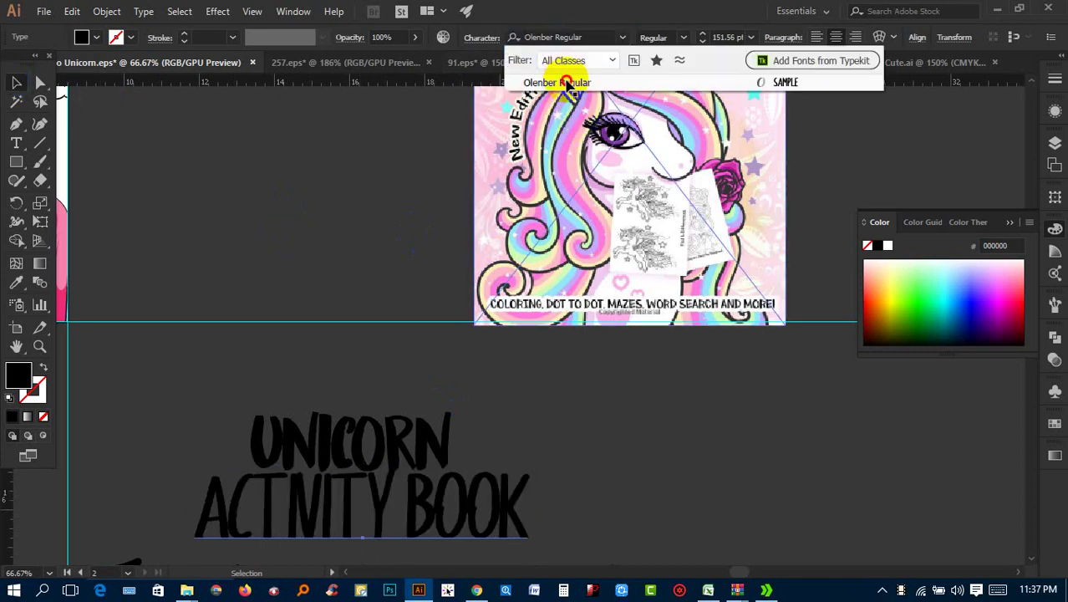
click(567, 83)
scroll(464, 458, down, 1)
scroll(467, 454, up, 2)
scroll(468, 454, up, 1)
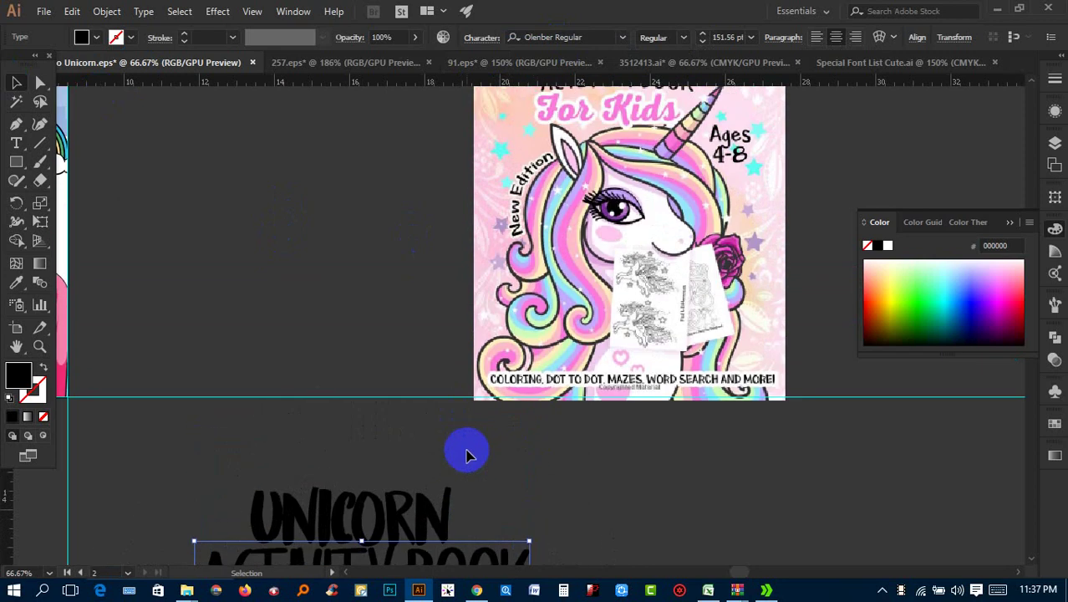
scroll(468, 453, up, 1)
scroll(434, 401, down, 3)
scroll(458, 416, down, 6)
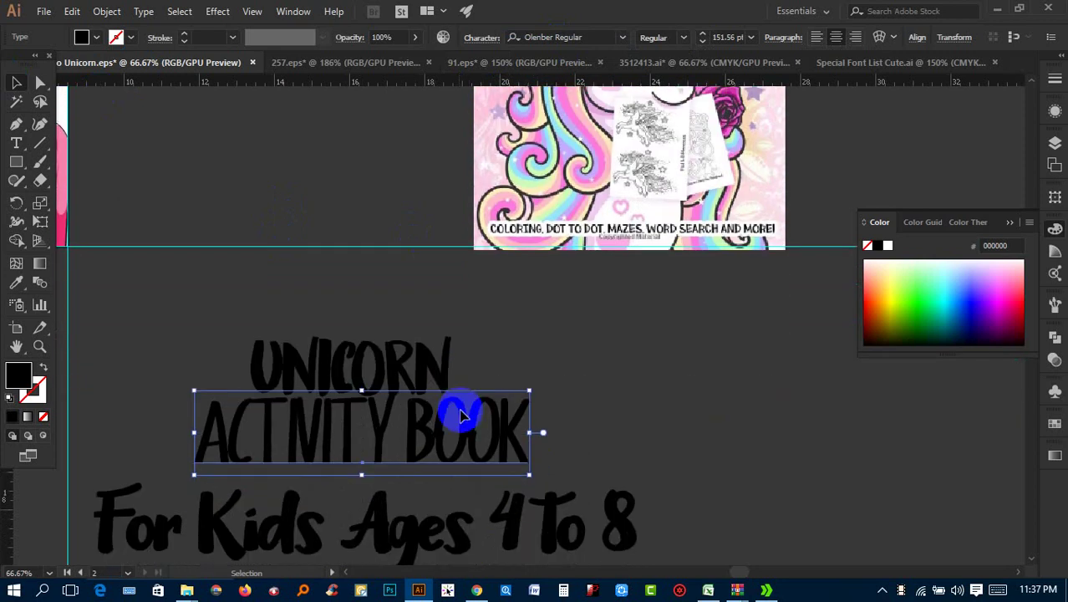
scroll(459, 405, down, 3)
scroll(463, 403, down, 1)
Step: Increase the ACTIVITY BOOK tracking with Alt+Right so its letters spread wider
key(alt+Right)
key(alt+Right)
key(alt+Right)
key(alt+Right)
key(alt+Right)
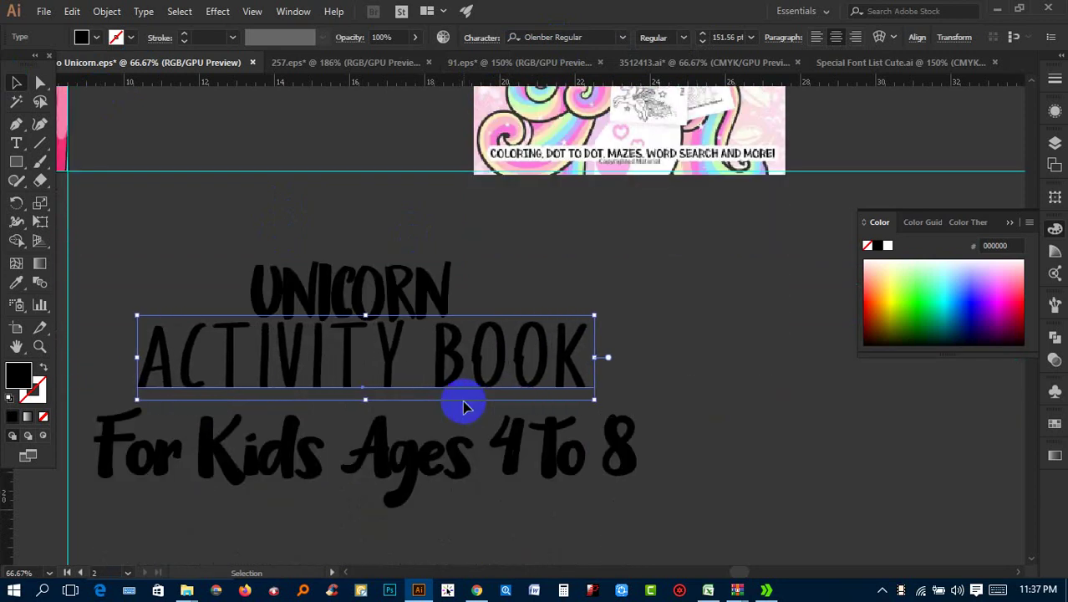
key(alt+Right)
key(alt+Right)
key(alt+Right)
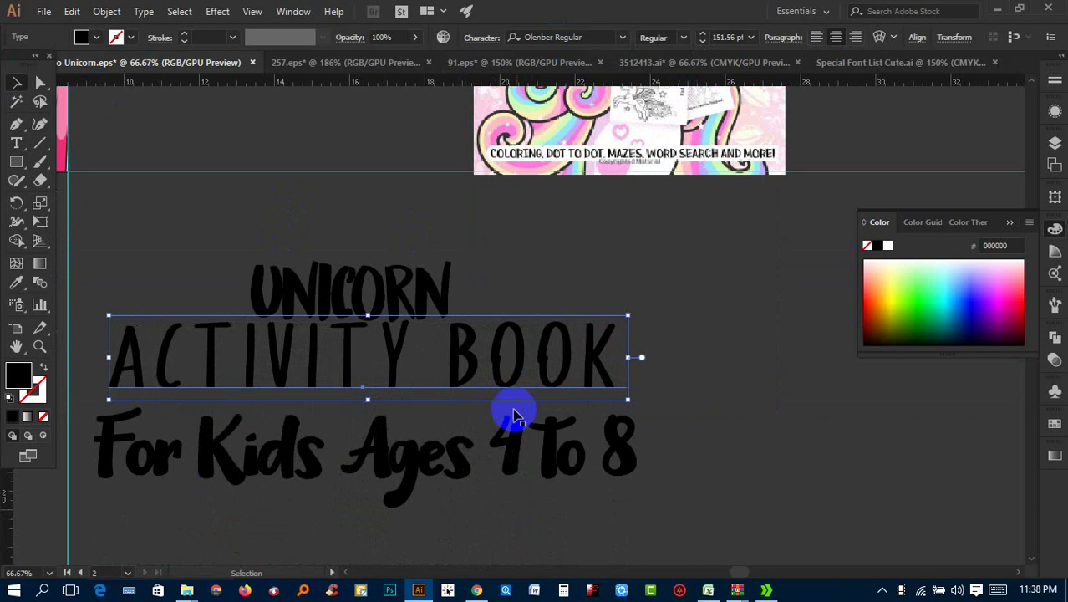
scroll(512, 422, up, 4)
scroll(535, 410, up, 9)
scroll(560, 401, down, 6)
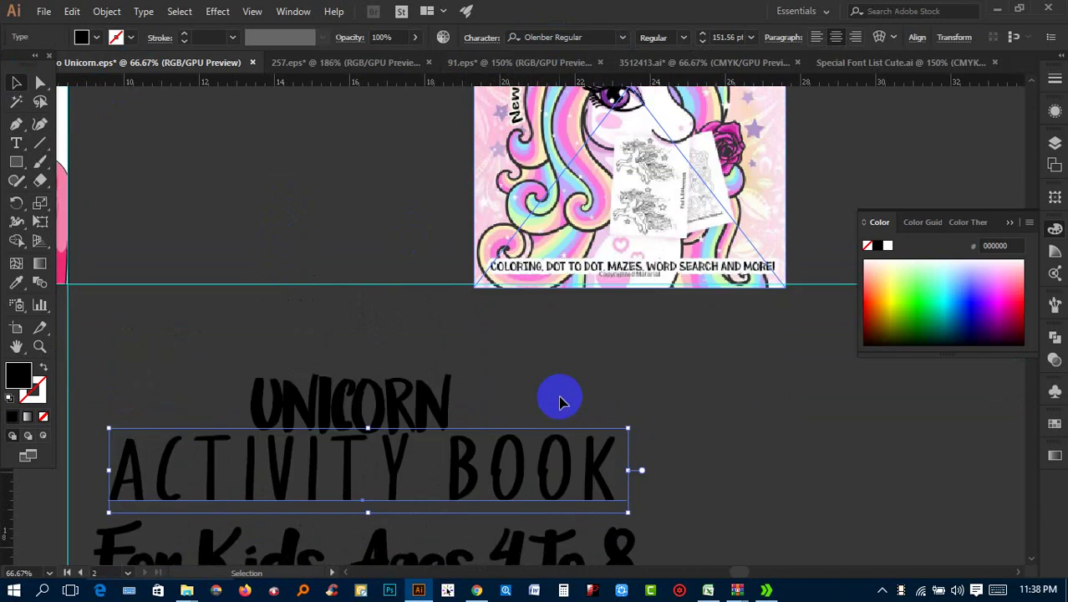
scroll(502, 422, down, 2)
scroll(434, 367, down, 3)
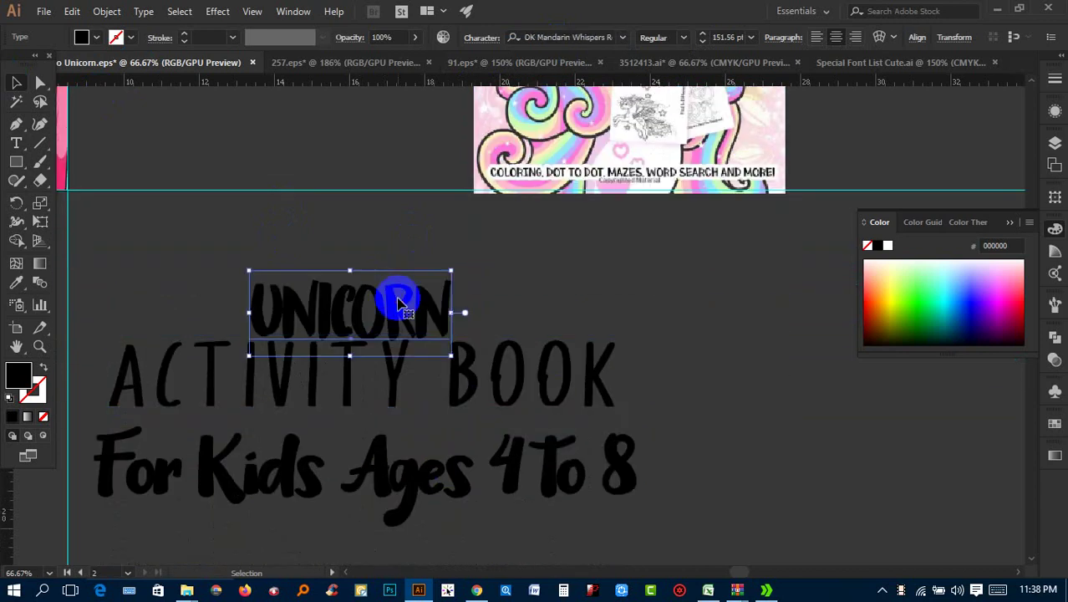
Step: Widen the UNICORN title's letter spacing and scale the title up
key(alt+Right)
key(alt+Right)
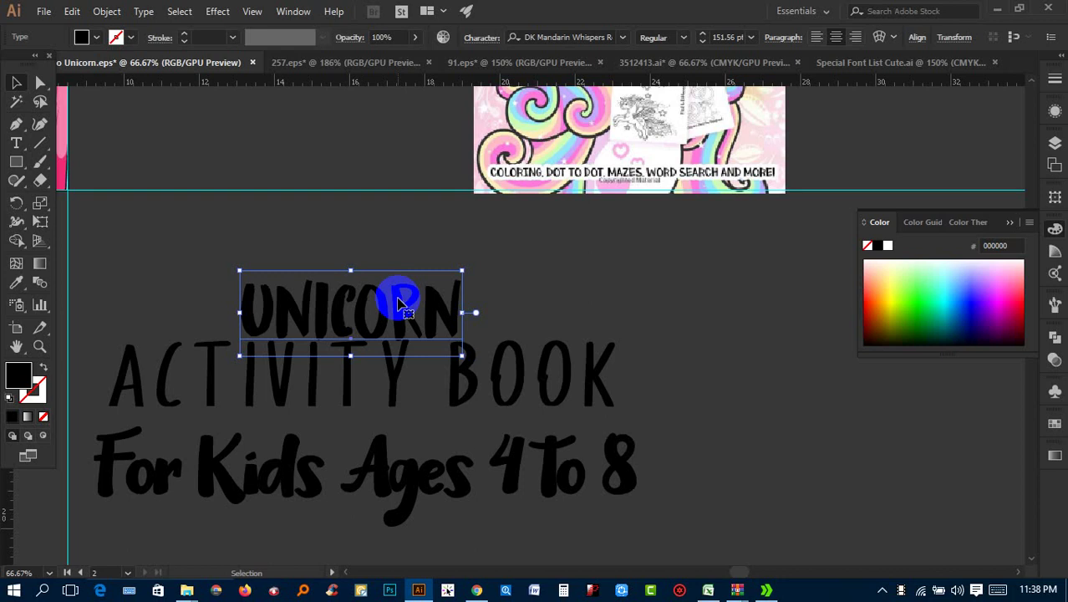
click(472, 264)
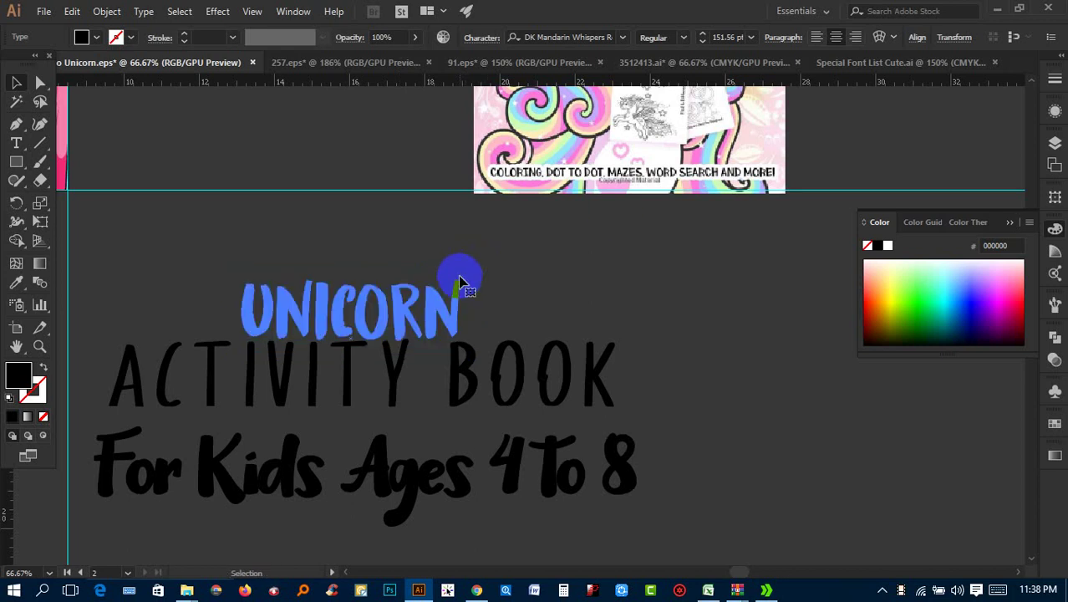
click(459, 289)
drag(461, 273, 821, 134)
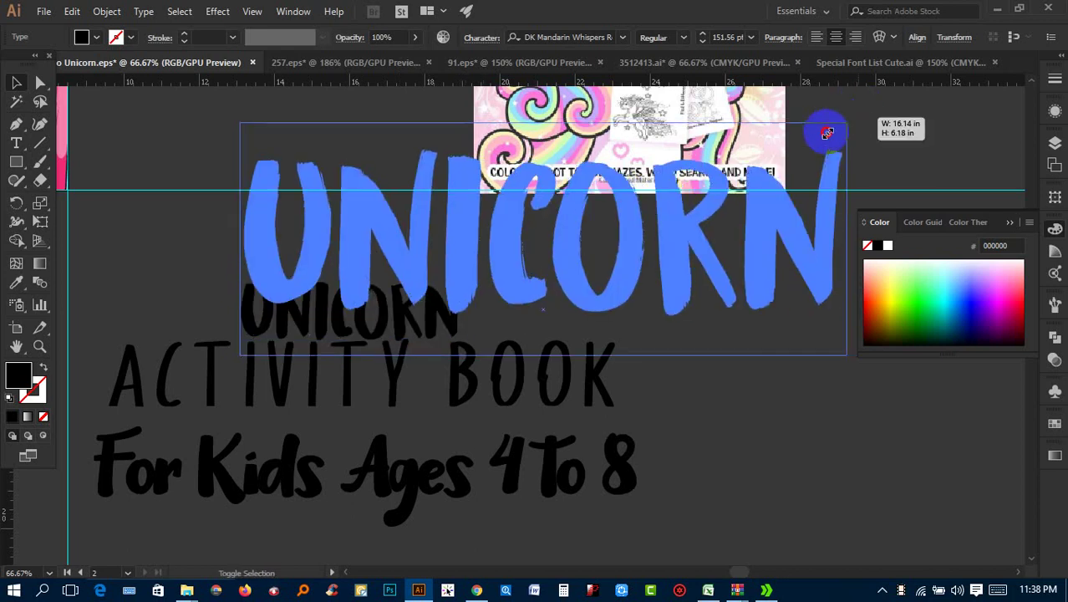
Step: Move ACTIVITY BOOK and the For Kids Ages 4 To 8 line right, centred under UNICORN
drag(712, 369, 593, 316)
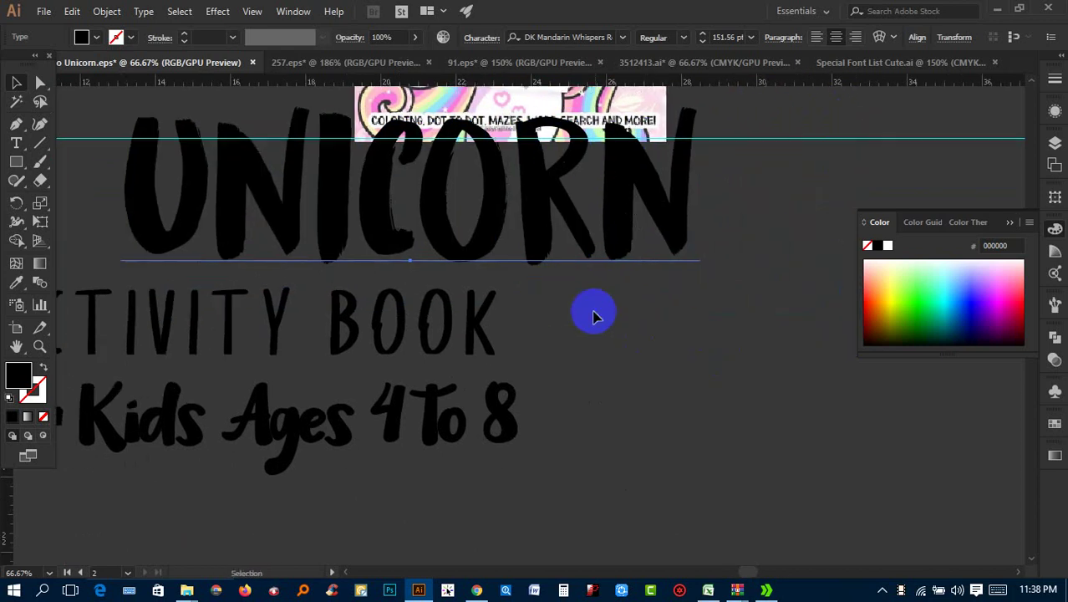
drag(463, 326, 615, 323)
click(666, 391)
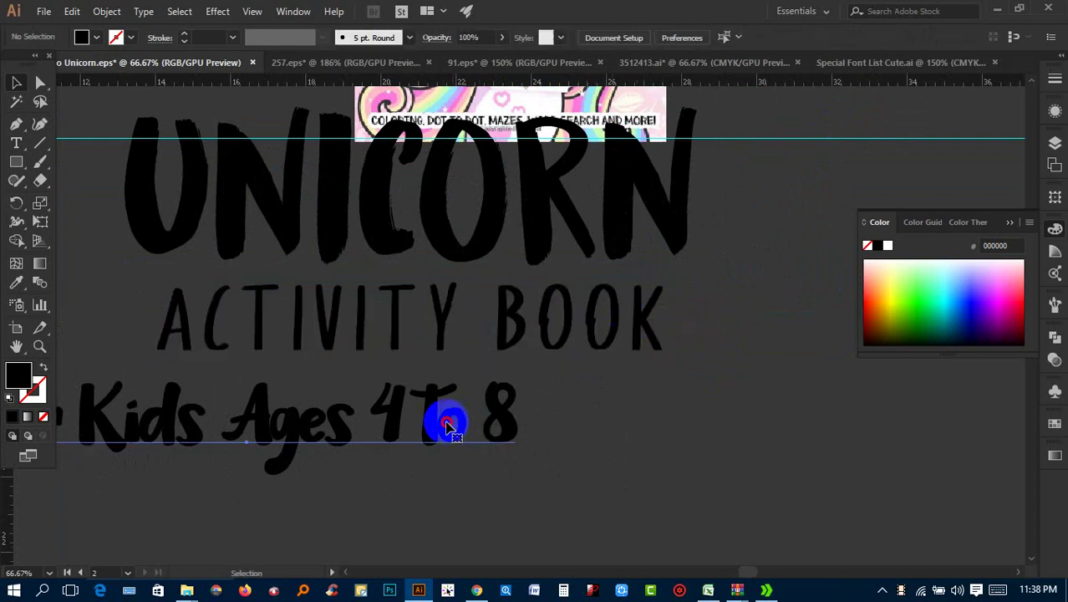
drag(449, 426, 603, 438)
Step: Set the tagline in Watermelon Script Demo and change it to Title Case
click(561, 43)
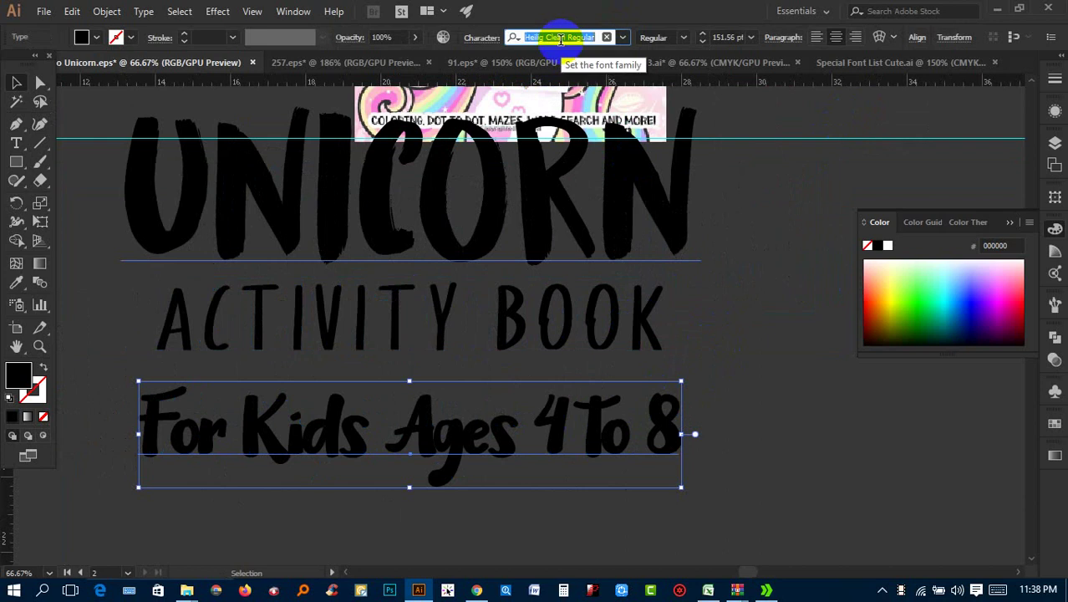
text(wate)
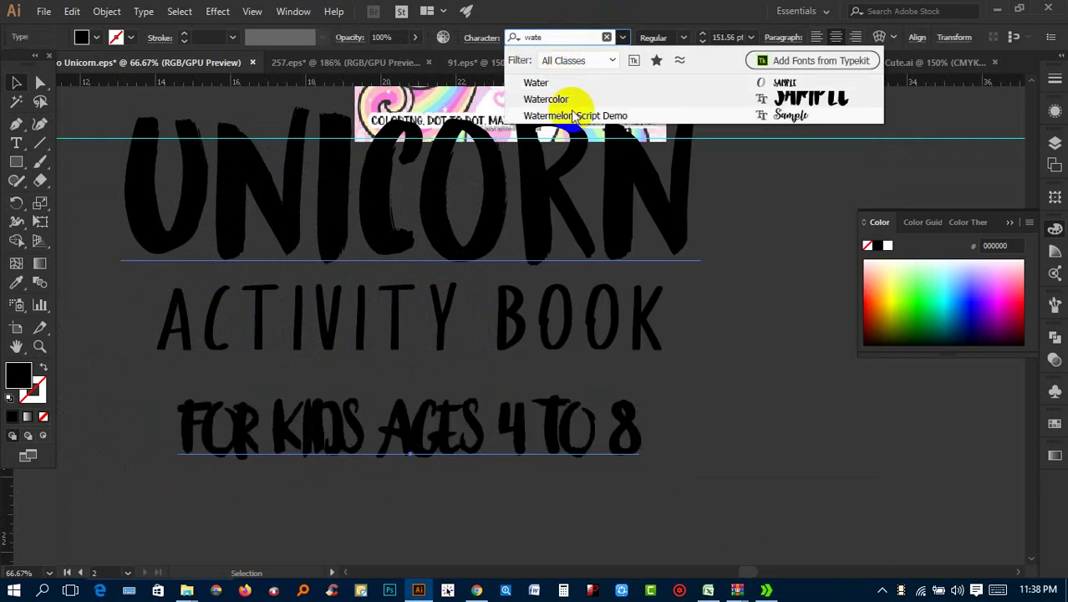
click(574, 115)
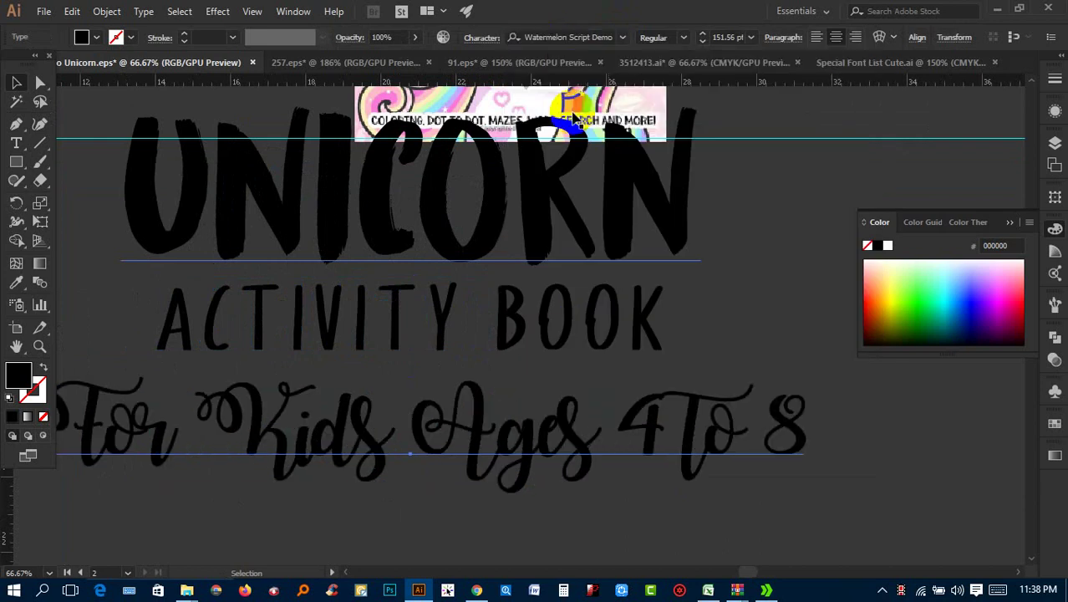
click(140, 11)
click(401, 288)
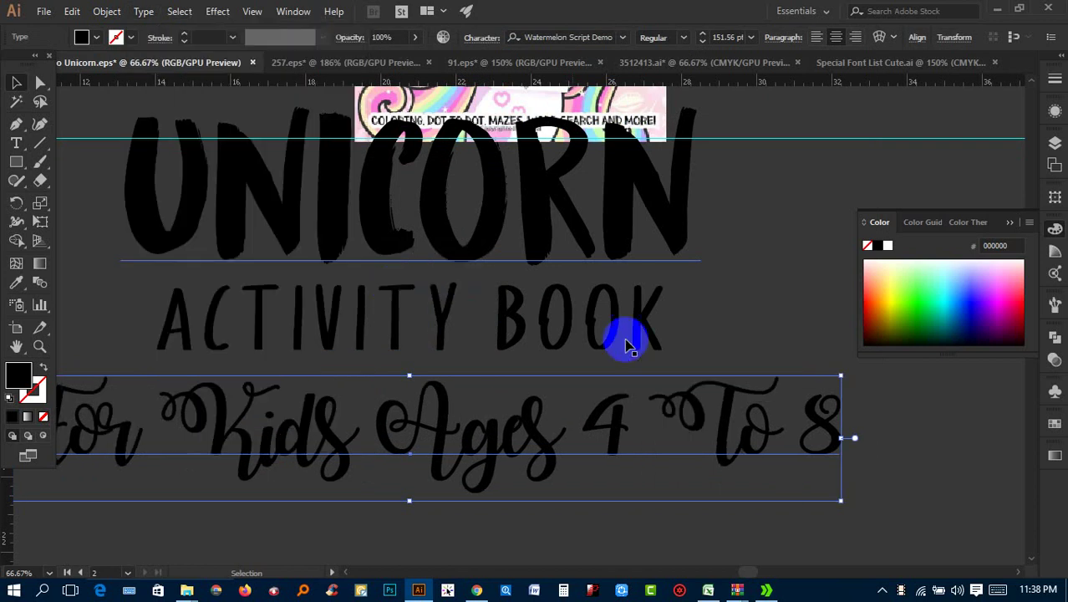
Step: Outline the tagline, then resize and centre it under ACTIVITY BOOK at title width
scroll(664, 412, down, 1)
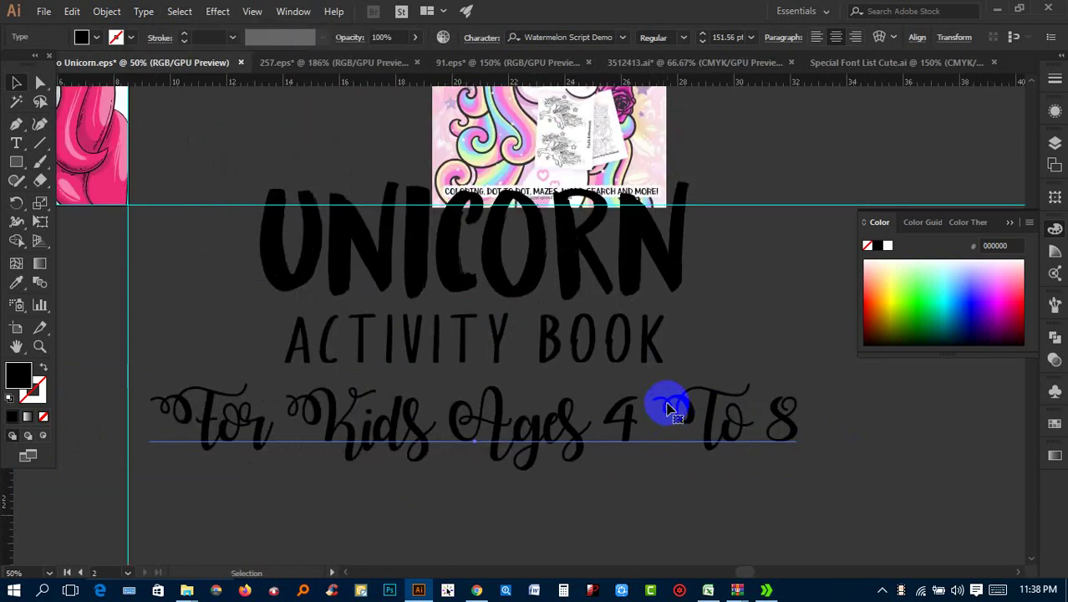
right_click(568, 435)
click(626, 243)
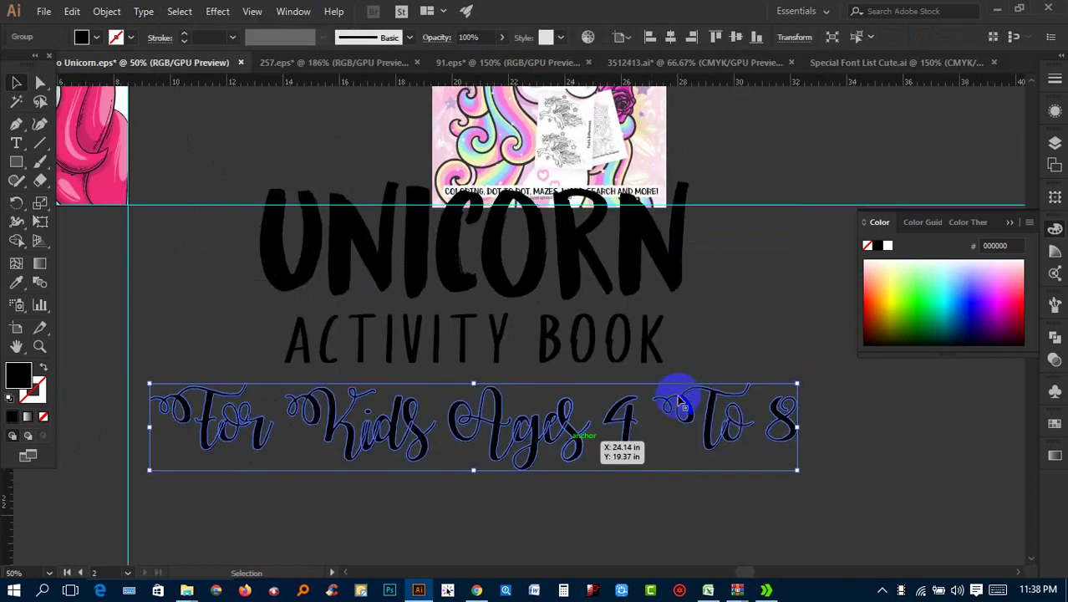
drag(798, 472, 575, 469)
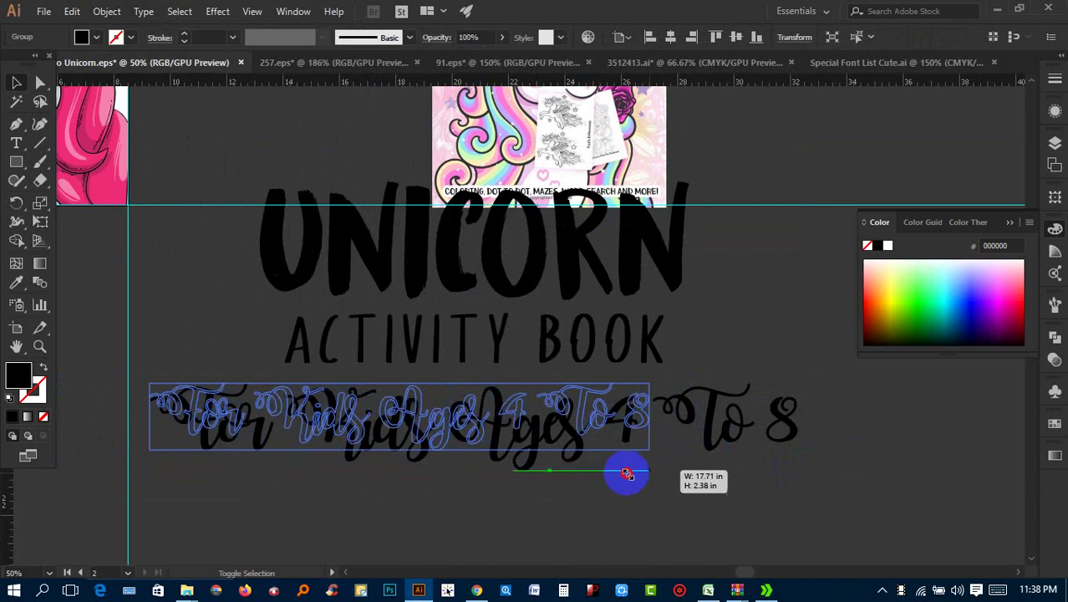
click(675, 465)
drag(671, 413, 699, 359)
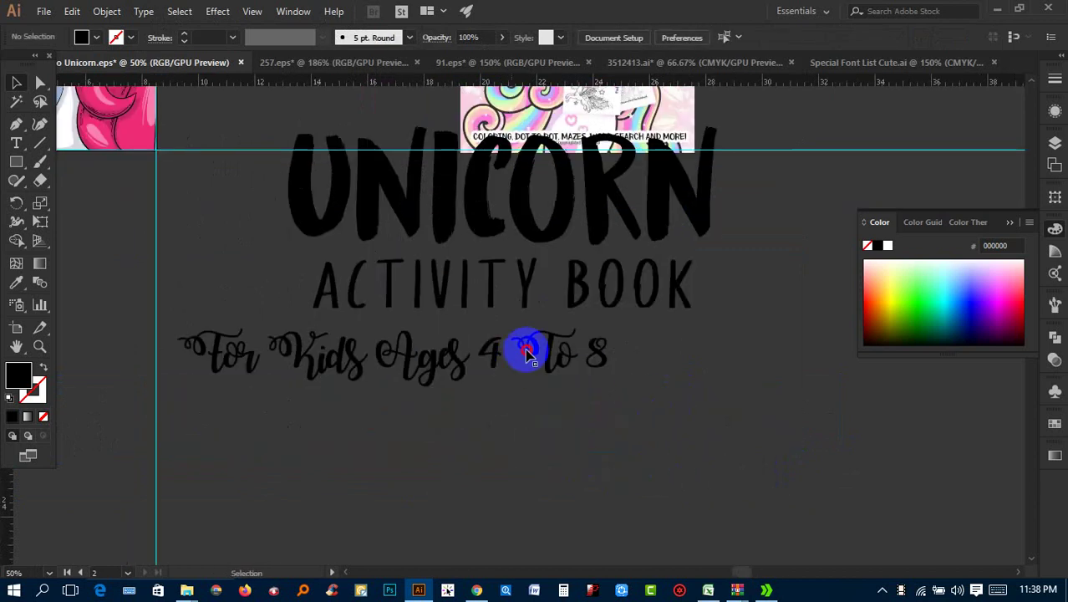
drag(585, 368, 660, 388)
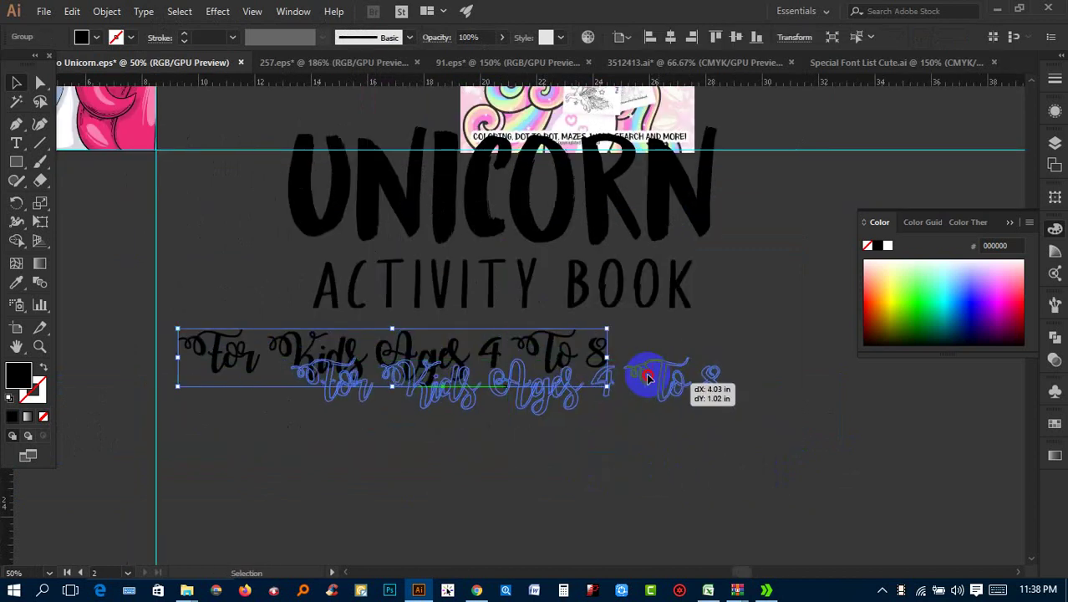
drag(660, 389, 710, 384)
click(803, 374)
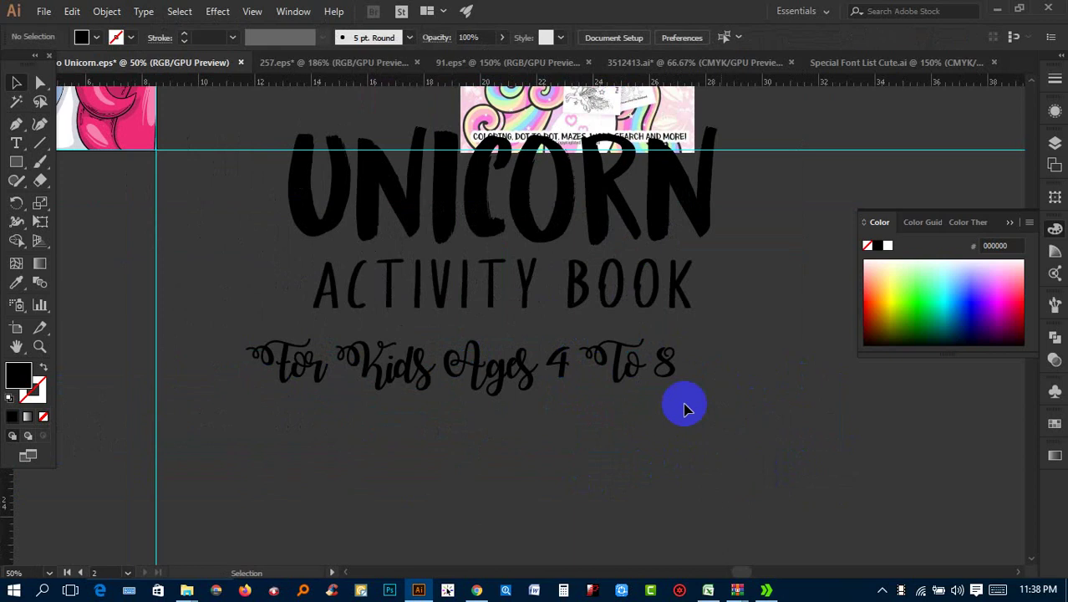
click(683, 396)
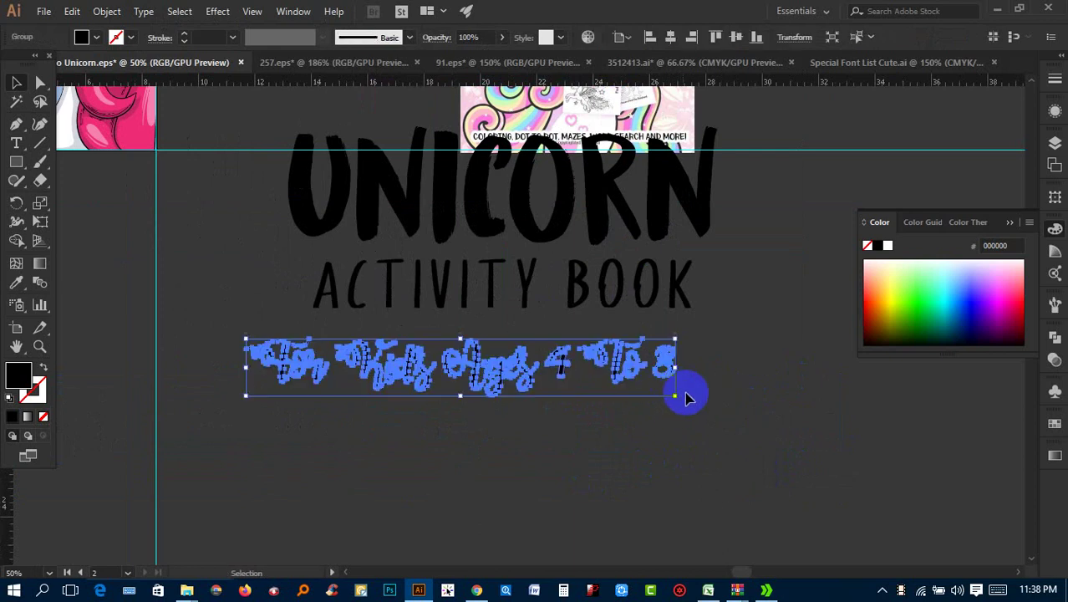
mouse_move(677, 393)
mouse_down()
mouse_move(727, 405)
mouse_move(746, 424)
mouse_up()
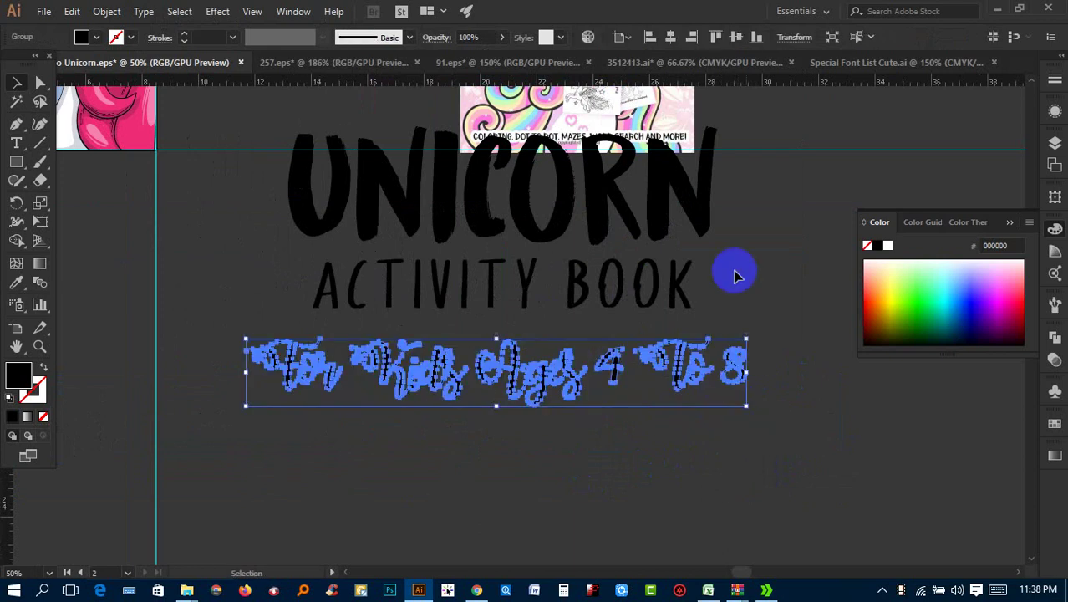
click(631, 274)
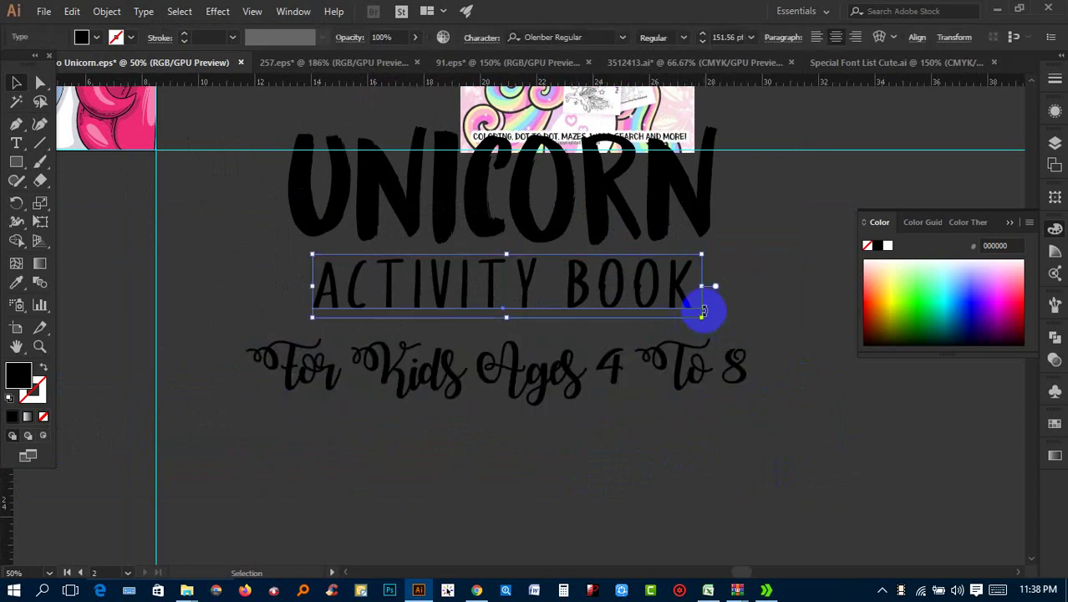
Step: Outline ACTIVITY BOOK, narrow it slightly, and nudge UNICORN down
right_click(703, 311)
click(708, 382)
mouse_move(691, 280)
mouse_down()
mouse_move(710, 285)
mouse_move(662, 308)
mouse_move(615, 303)
mouse_move(624, 316)
mouse_up()
click(607, 294)
drag(591, 227, 589, 236)
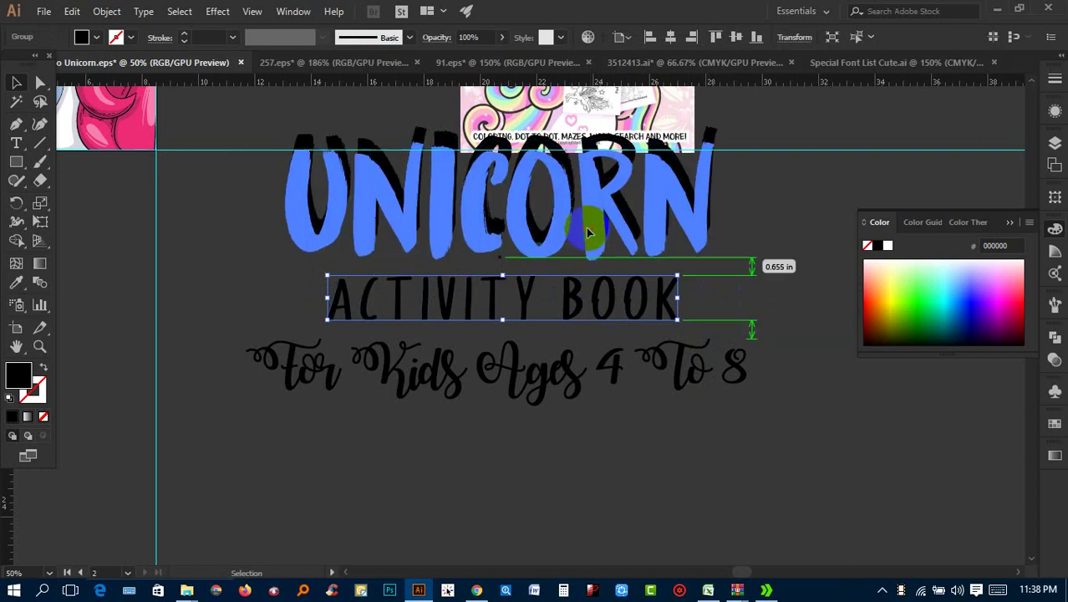
click(475, 590)
Step: Close the download overlay and search Freepik for 'unicorn invitation'
click(235, 10)
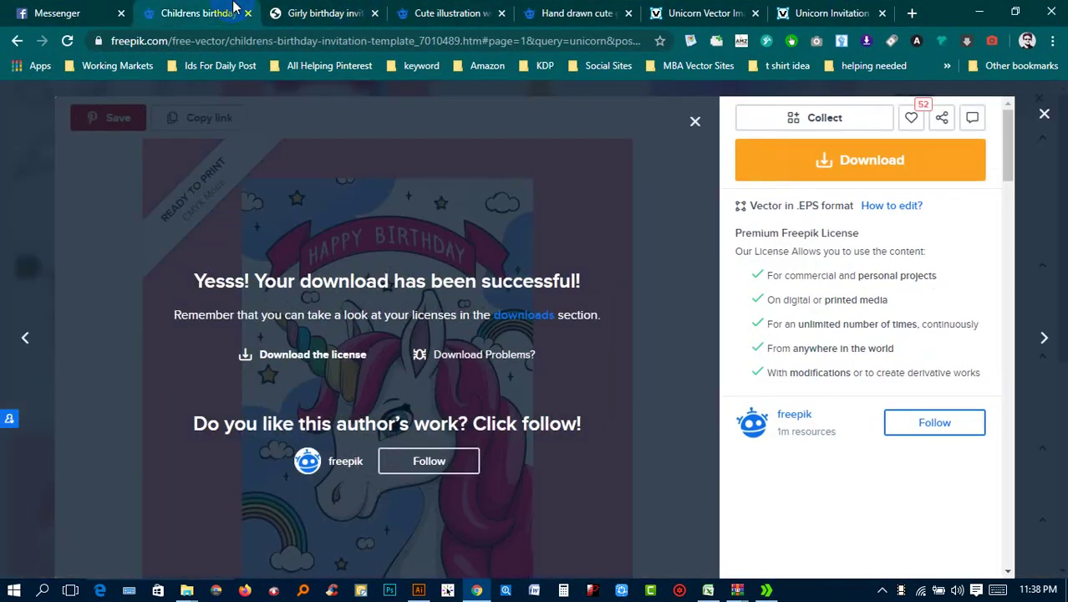
click(1044, 113)
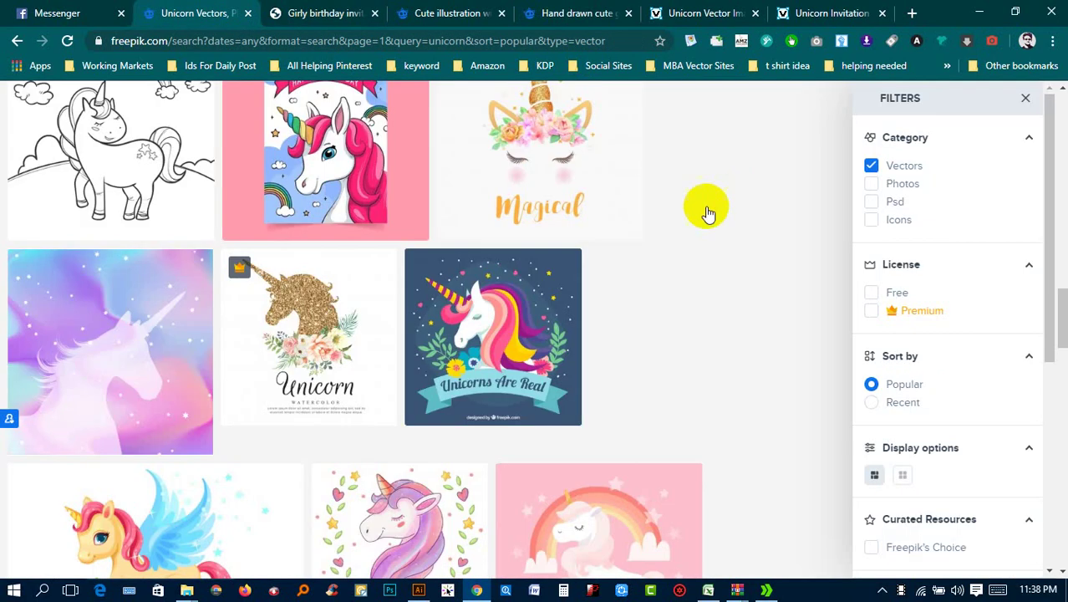
scroll(706, 210, down, 5)
scroll(702, 238, up, 4)
scroll(714, 278, up, 3)
click(382, 105)
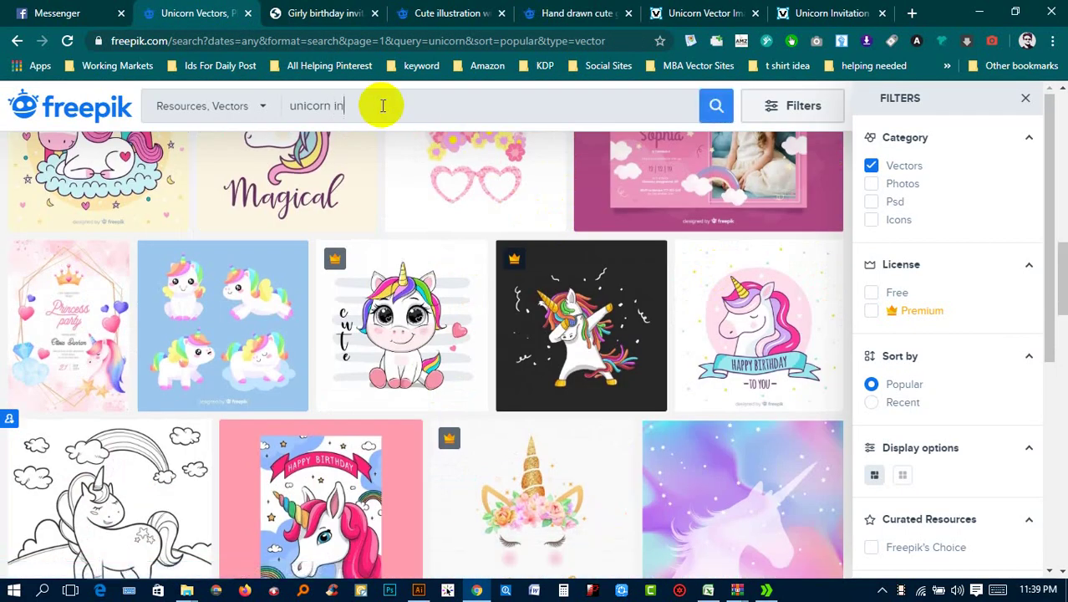
text(vit)
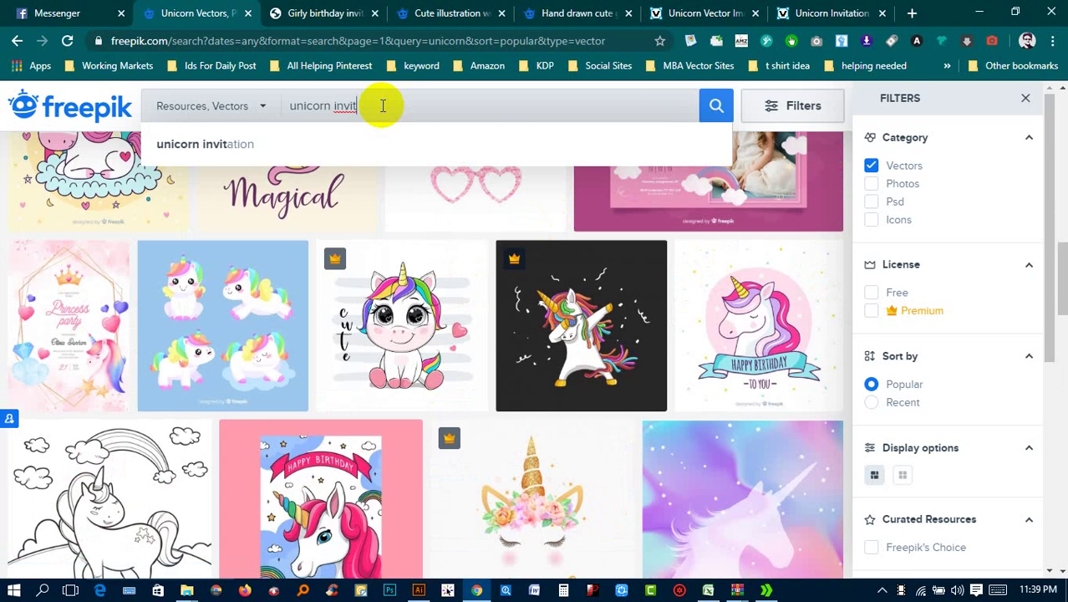
key(Down)
key(Return)
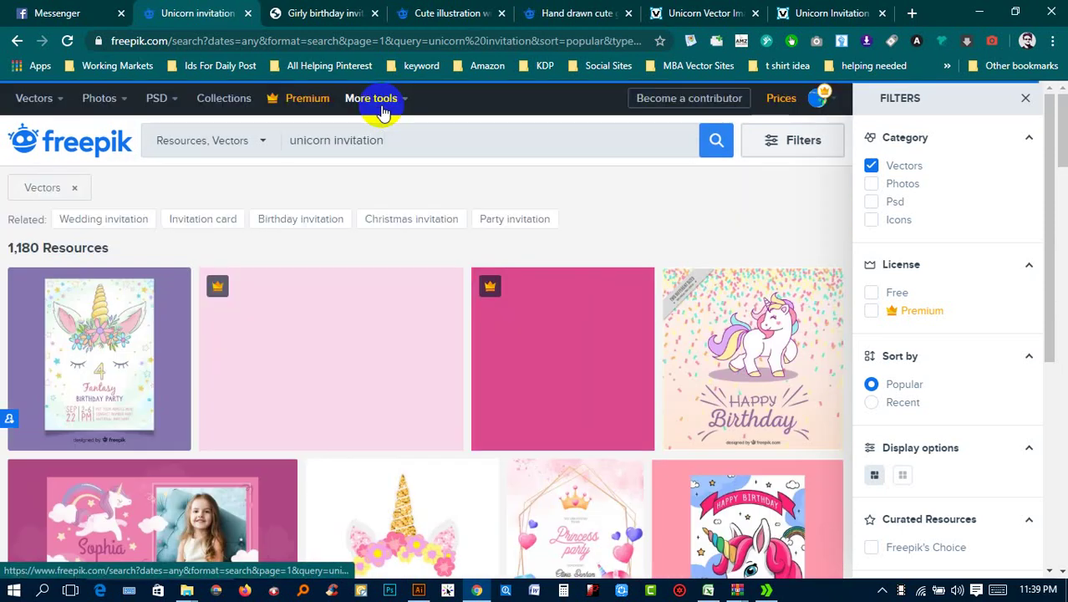
Step: Open the 'Children's birthday invitation template with unicorn' and scroll to similar designs
scroll(377, 176, down, 1)
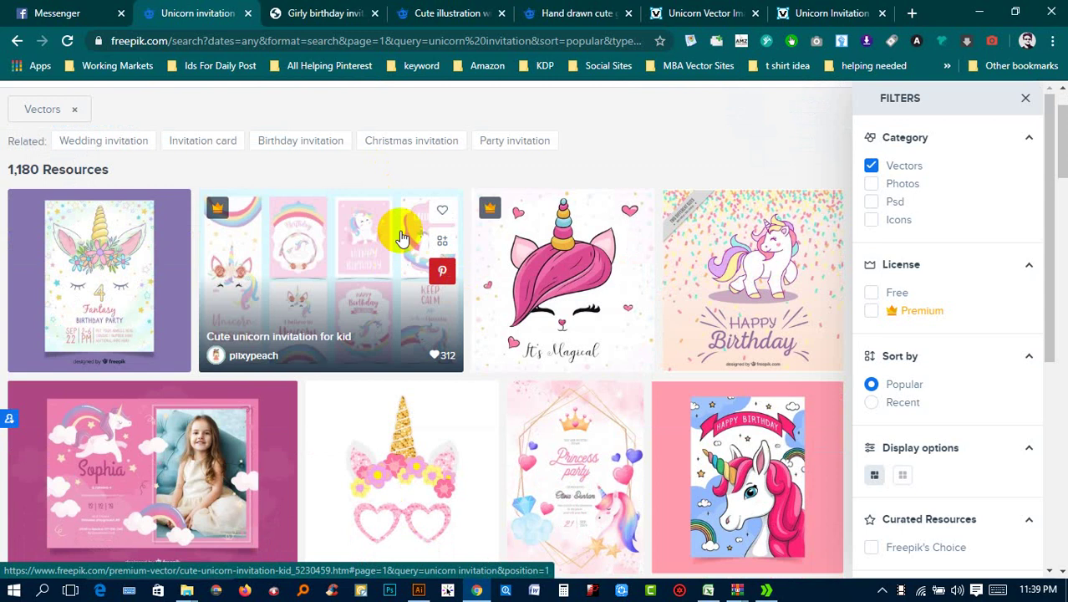
scroll(67, 288, down, 2)
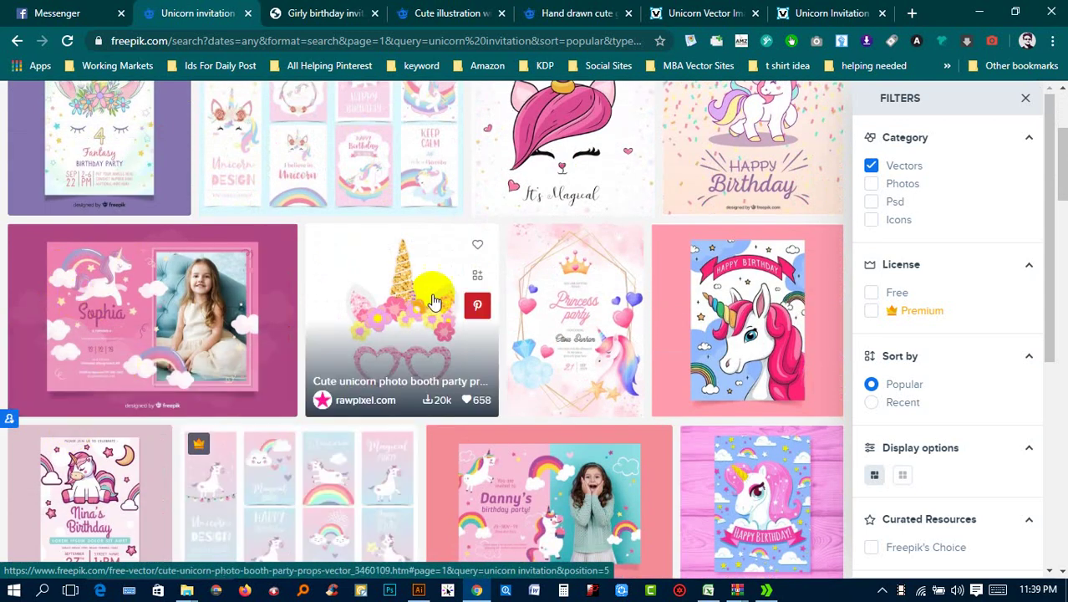
scroll(434, 301, down, 1)
scroll(759, 407, down, 1)
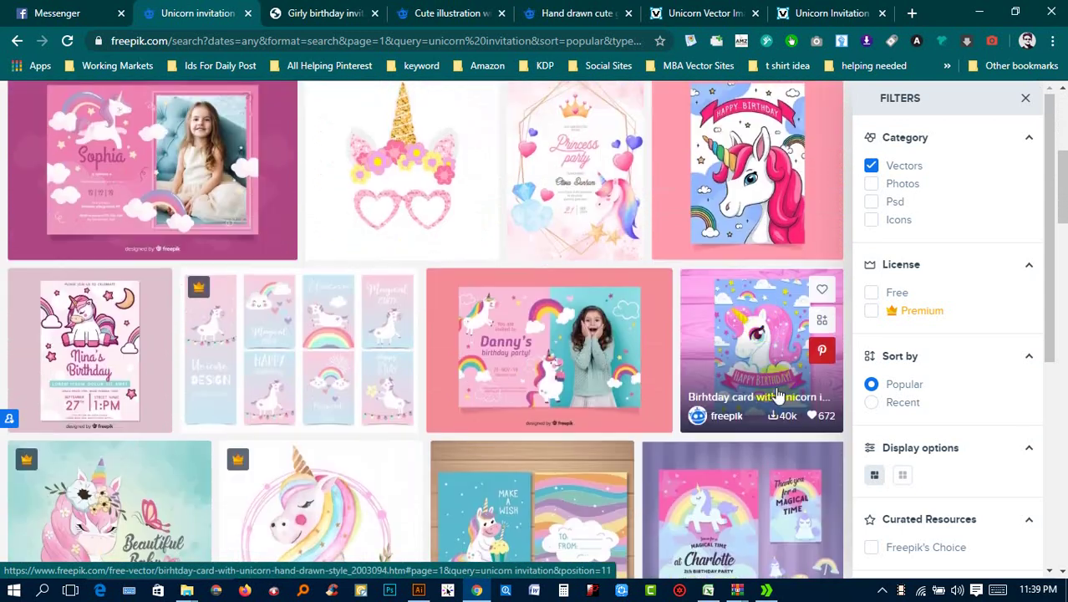
scroll(92, 211, down, 2)
click(82, 184)
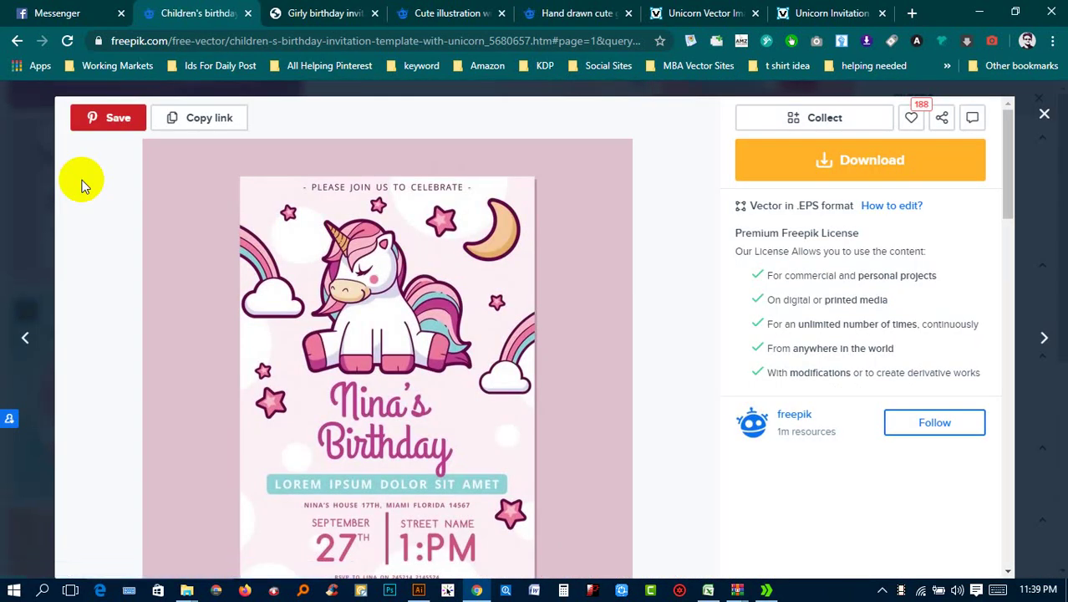
scroll(131, 191, down, 1)
scroll(452, 198, down, 3)
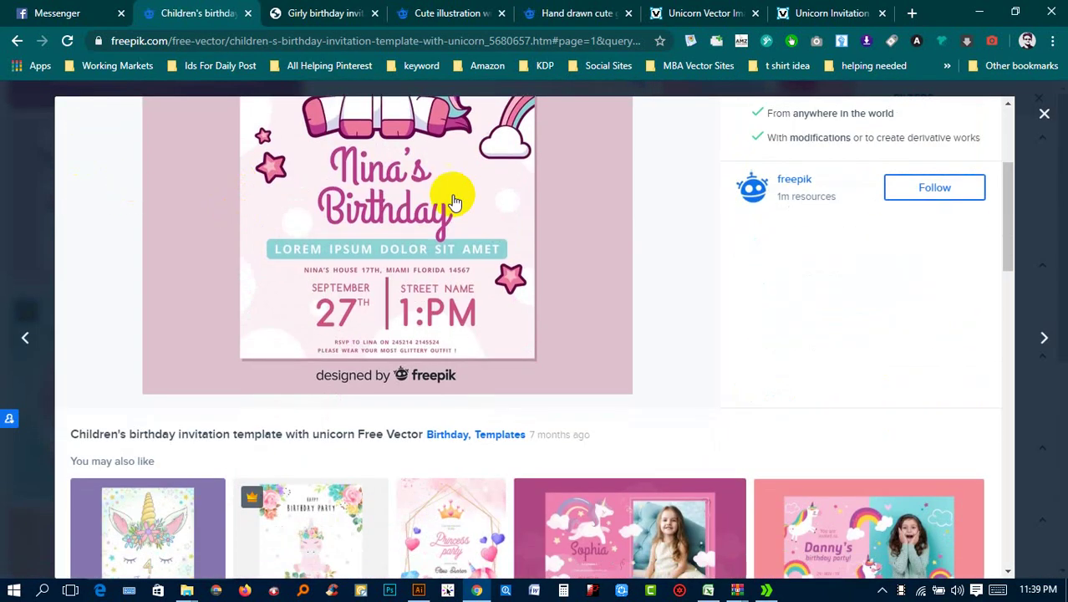
scroll(848, 219, down, 2)
scroll(940, 201, down, 2)
scroll(936, 209, down, 1)
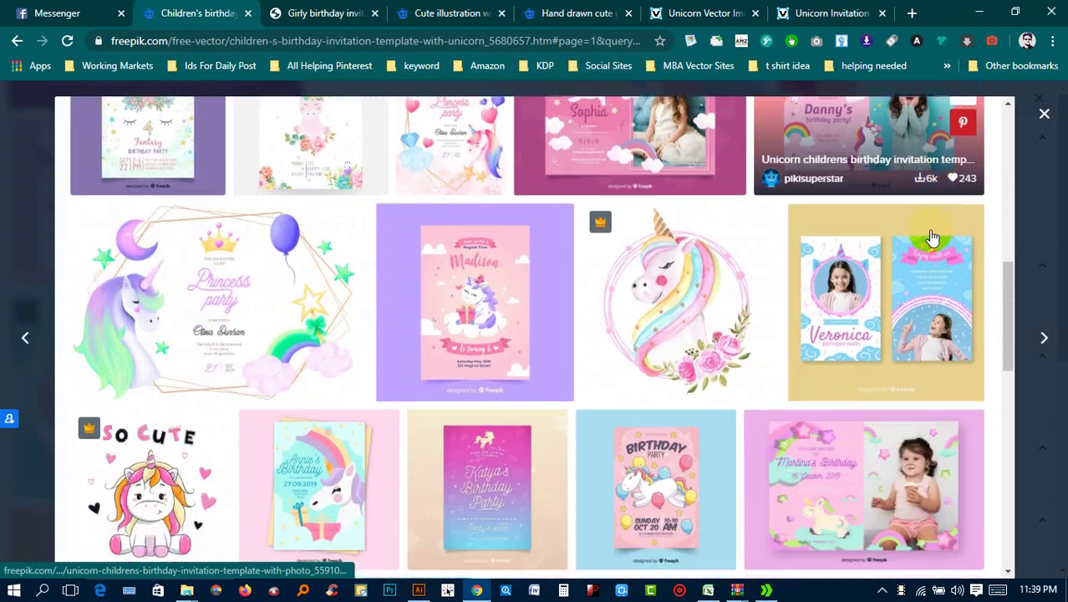
scroll(934, 215, down, 1)
scroll(931, 222, down, 2)
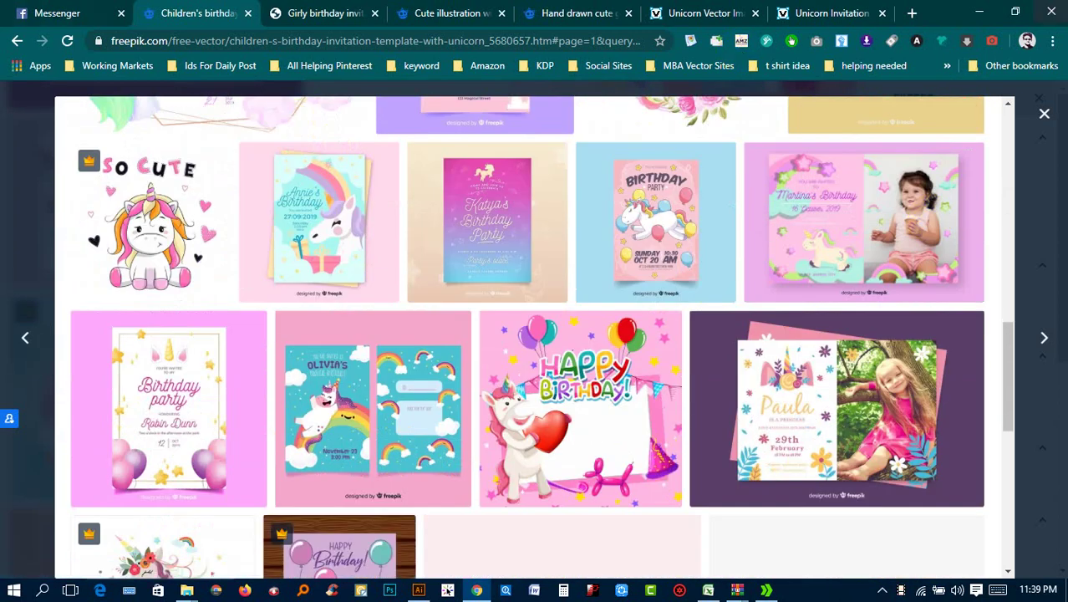
Step: Stretch the UNICORN title wider, convert it to outlines, and shift it left
click(974, 8)
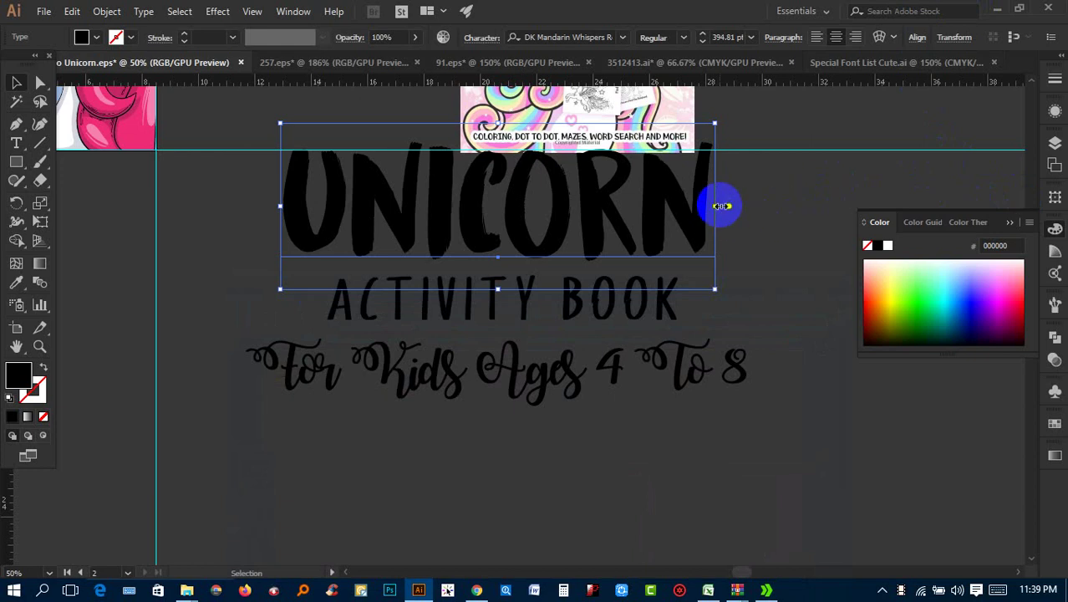
drag(720, 205, 761, 200)
right_click(676, 205)
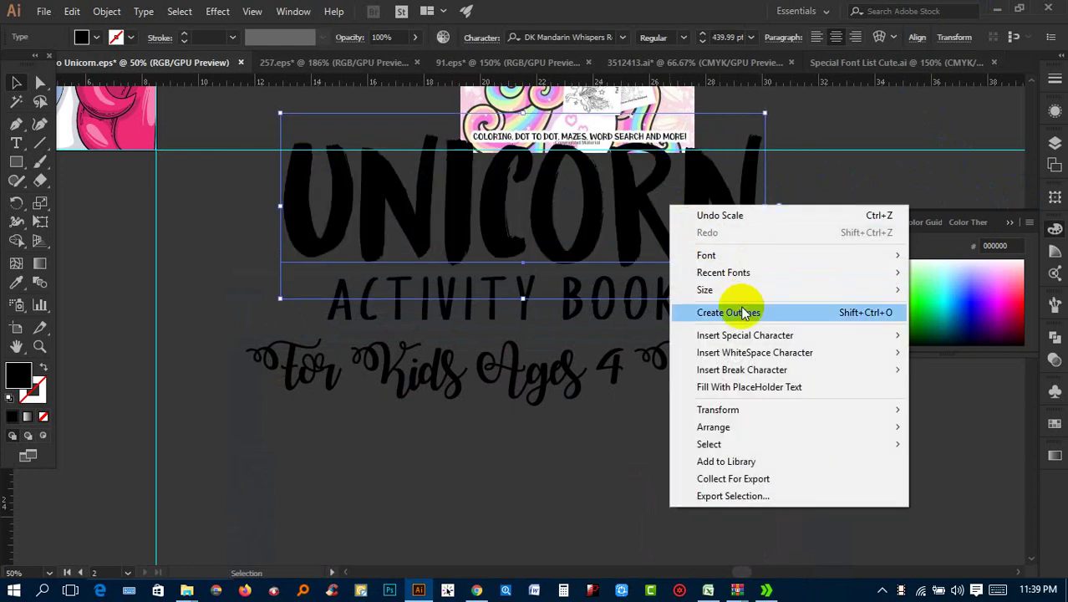
click(745, 310)
drag(621, 236, 572, 222)
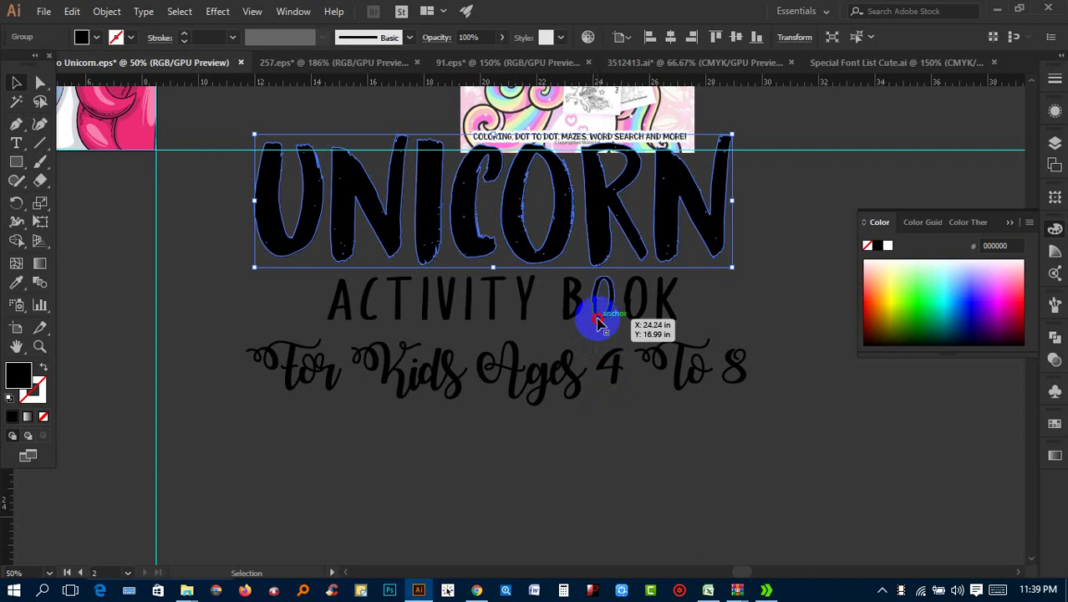
Step: Group UNICORN, ACTIVITY BOOK and the tagline, then scale the group down
right_click(598, 324)
click(374, 227)
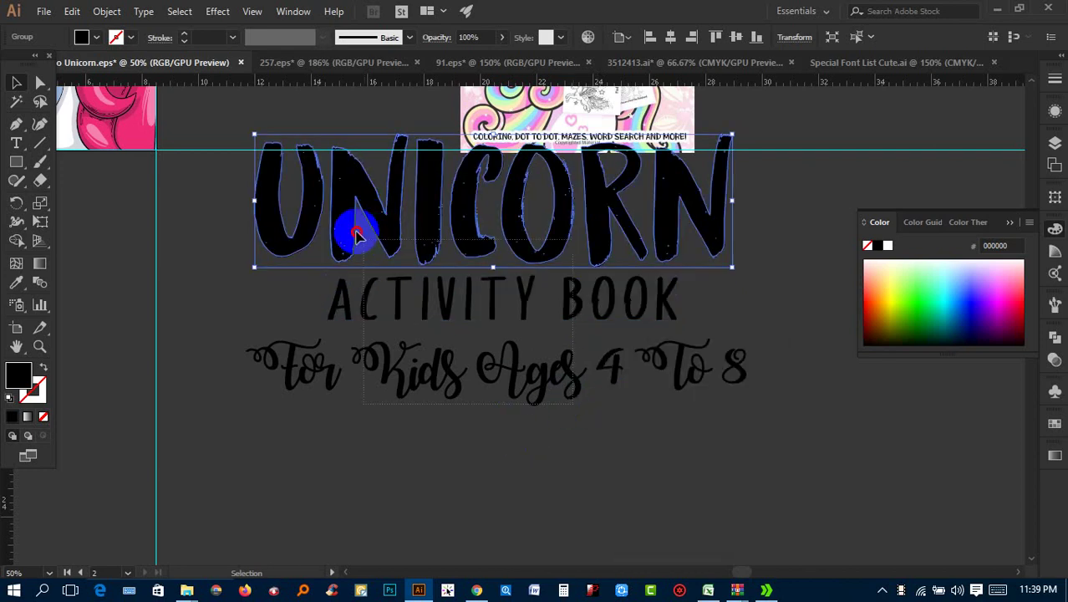
key(ctrl+a)
scroll(435, 325, up, 2)
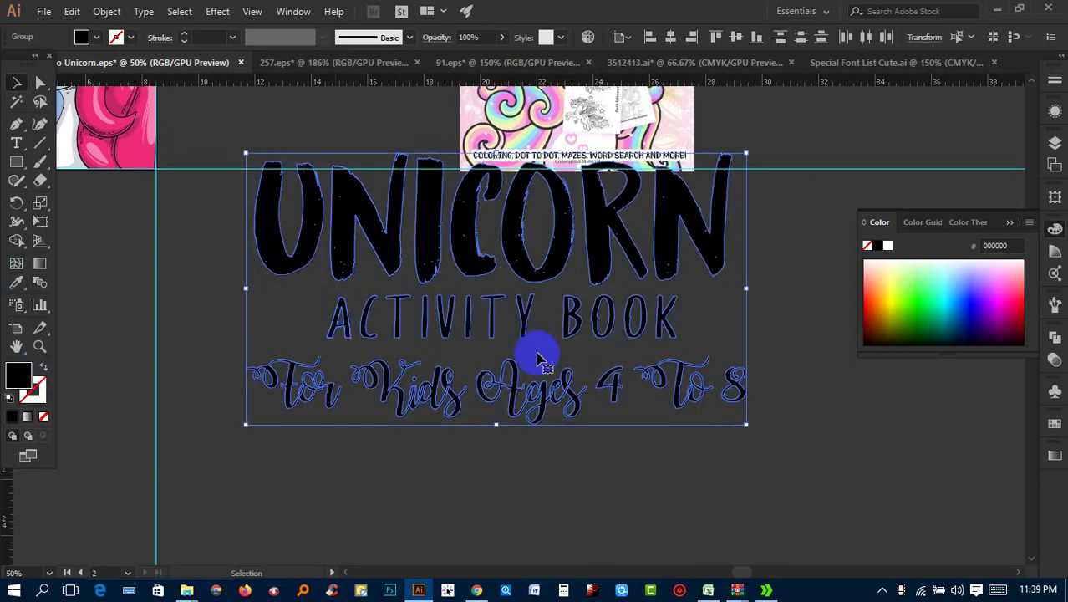
scroll(585, 353, up, 3)
right_click(649, 352)
click(696, 224)
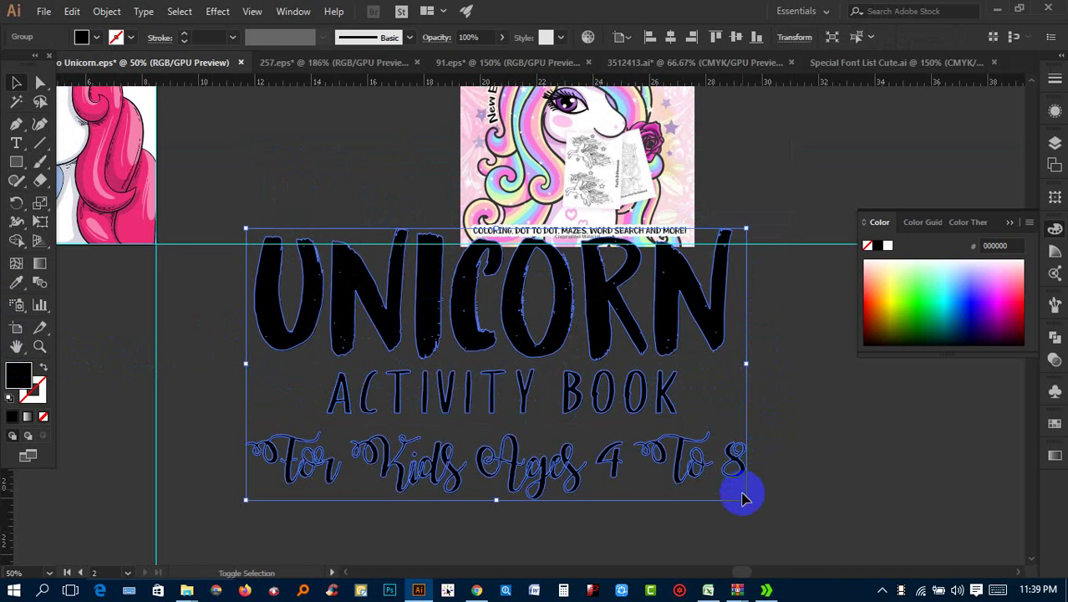
drag(746, 500, 539, 386)
Step: Move the three-line title group onto the unicorn cover and shrink it to fit
drag(427, 156, 875, 358)
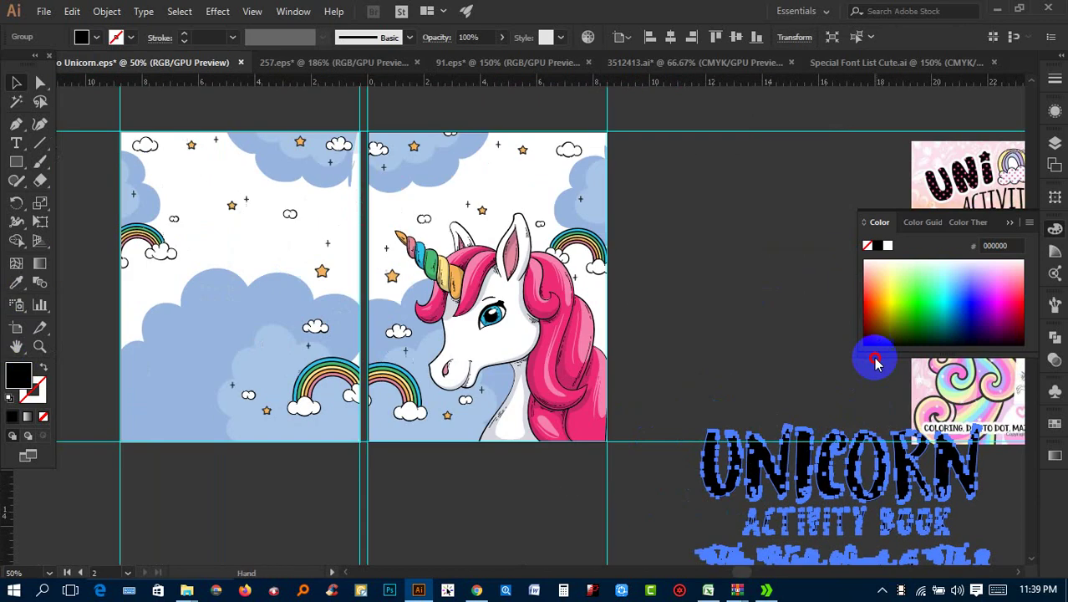
drag(809, 469, 470, 167)
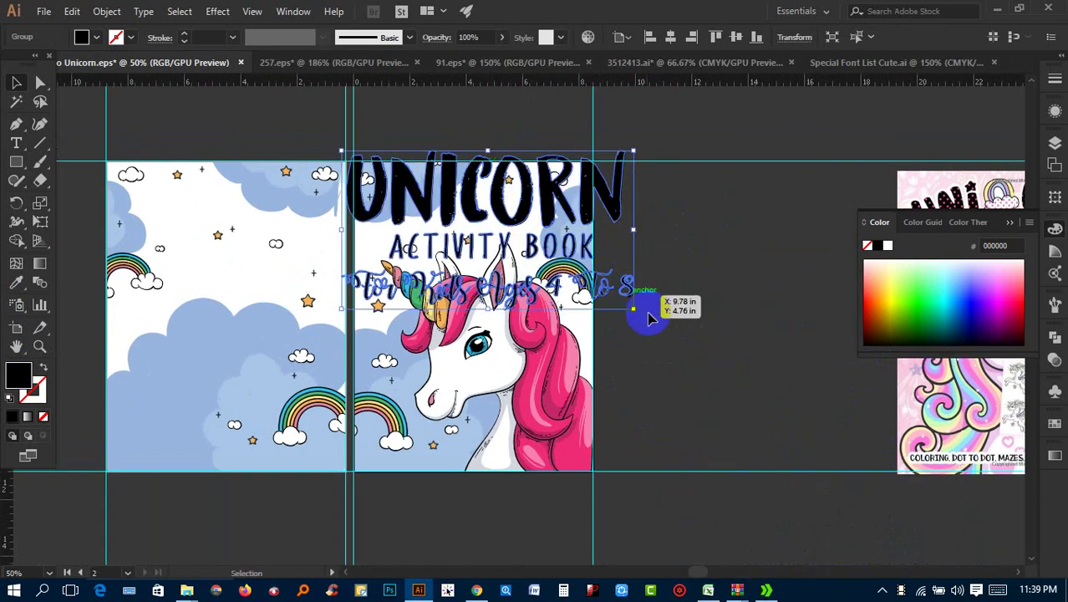
drag(635, 300, 504, 233)
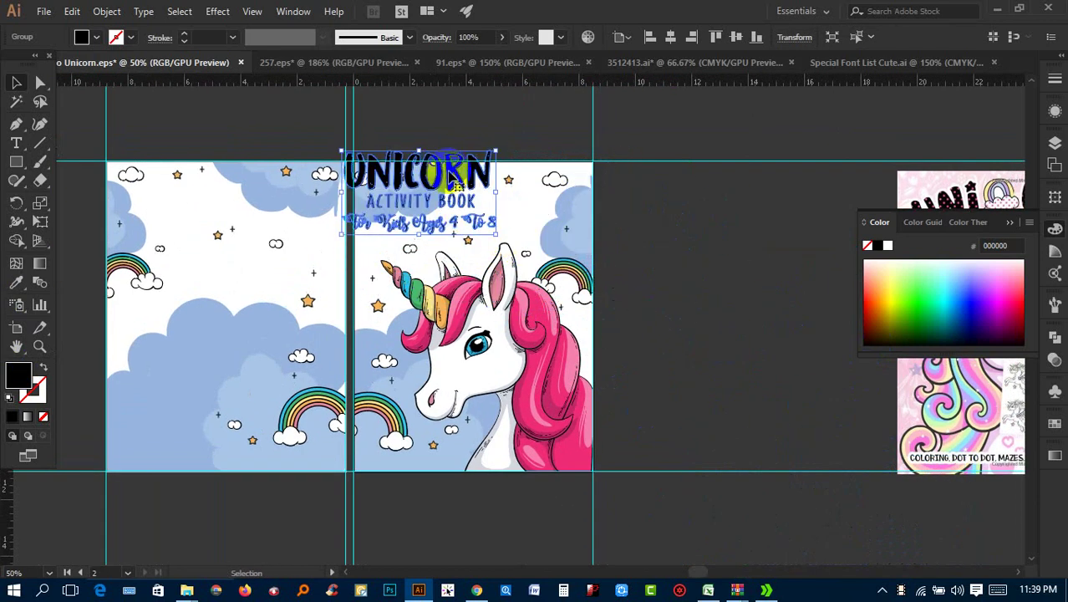
mouse_move(495, 179)
mouse_down()
mouse_move(546, 197)
mouse_move(543, 176)
mouse_up()
click(724, 216)
Step: Enlarge the title so it spans the top of the cover above the unicorn's head
scroll(669, 240, up, 2)
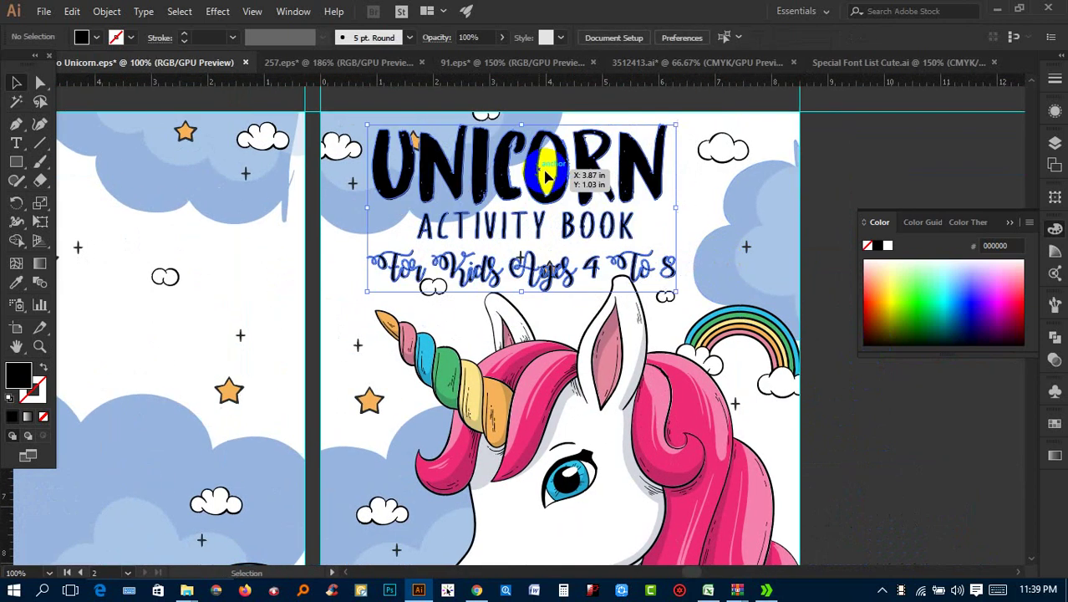
mouse_move(693, 282)
mouse_down()
mouse_move(743, 319)
mouse_move(710, 294)
mouse_up()
click(846, 178)
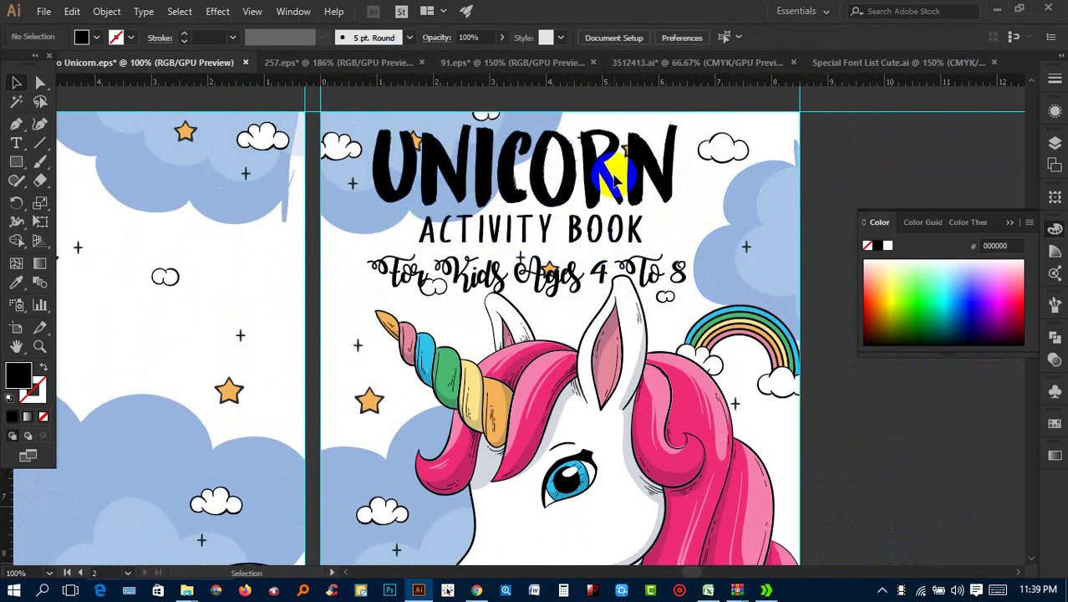
click(635, 167)
click(864, 148)
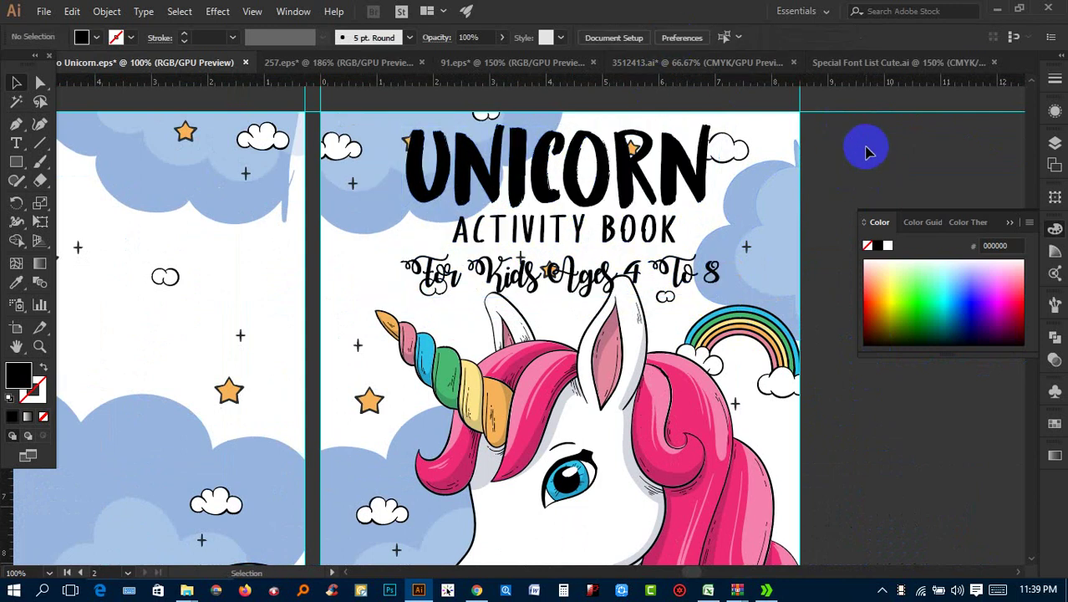
Step: Pan around the cover to check the title placement, then reselect the title group
scroll(864, 148, down, 2)
scroll(393, 226, right, 5)
scroll(543, 227, right, 3)
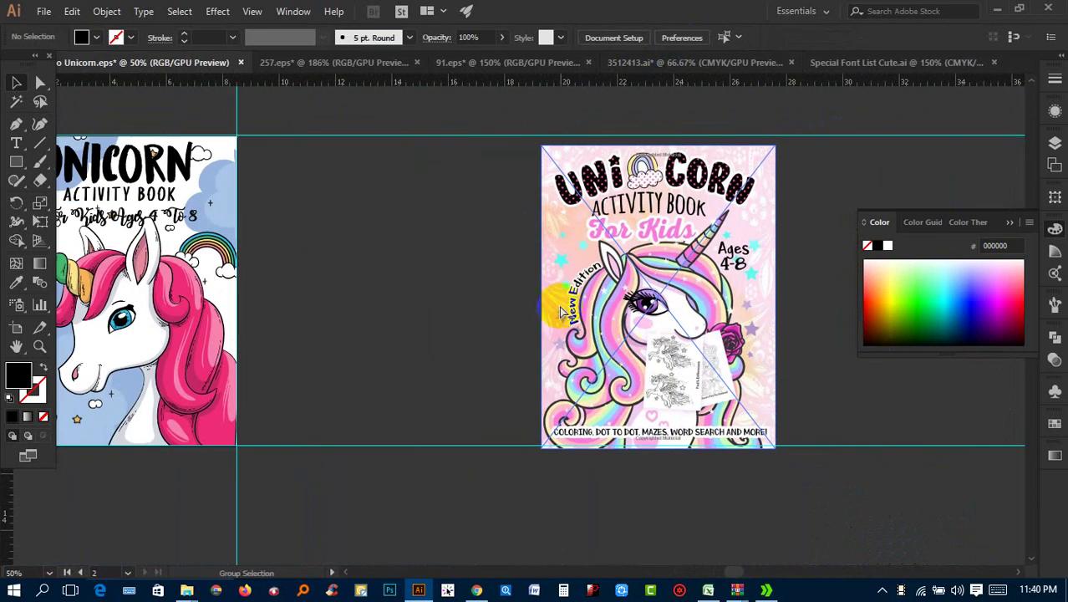
scroll(583, 287, up, 4)
scroll(519, 243, down, 2)
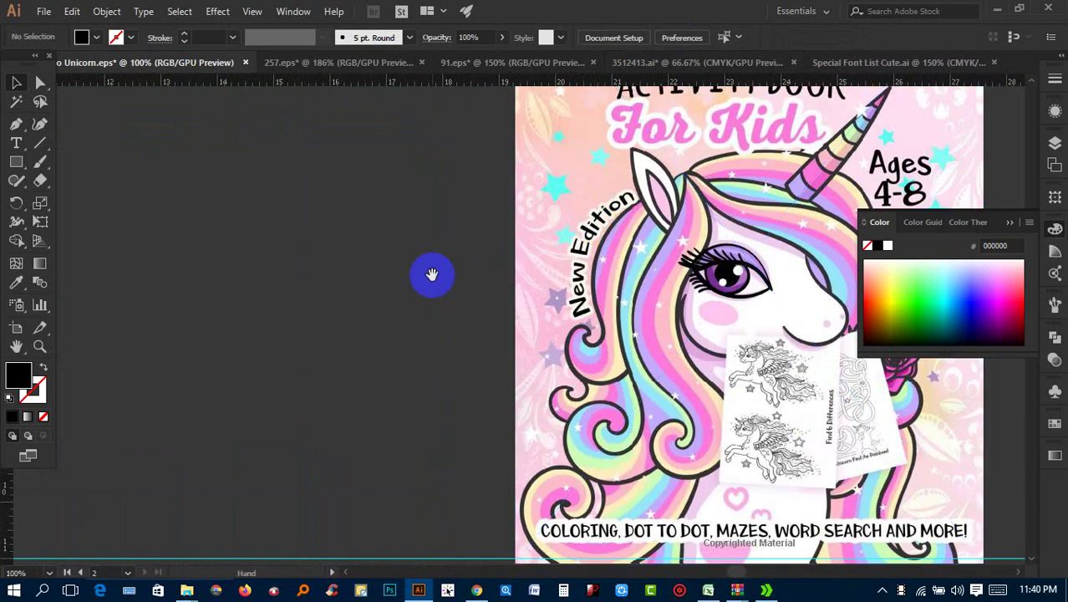
scroll(631, 283, left, 5)
scroll(526, 293, down, 2)
scroll(478, 209, left, 3)
scroll(596, 250, up, 2)
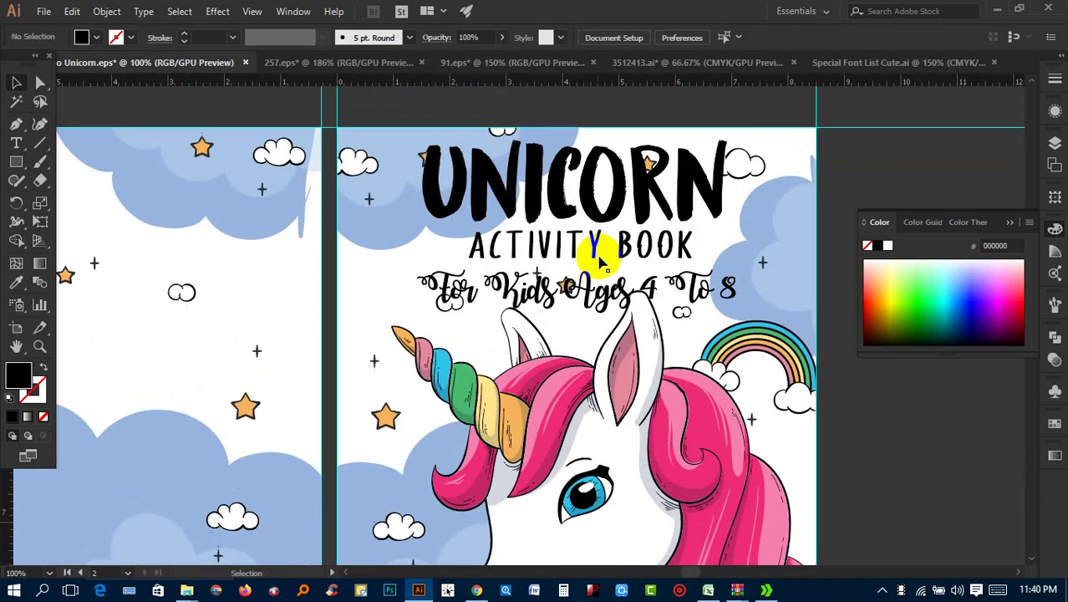
scroll(591, 274, up, 1)
click(565, 305)
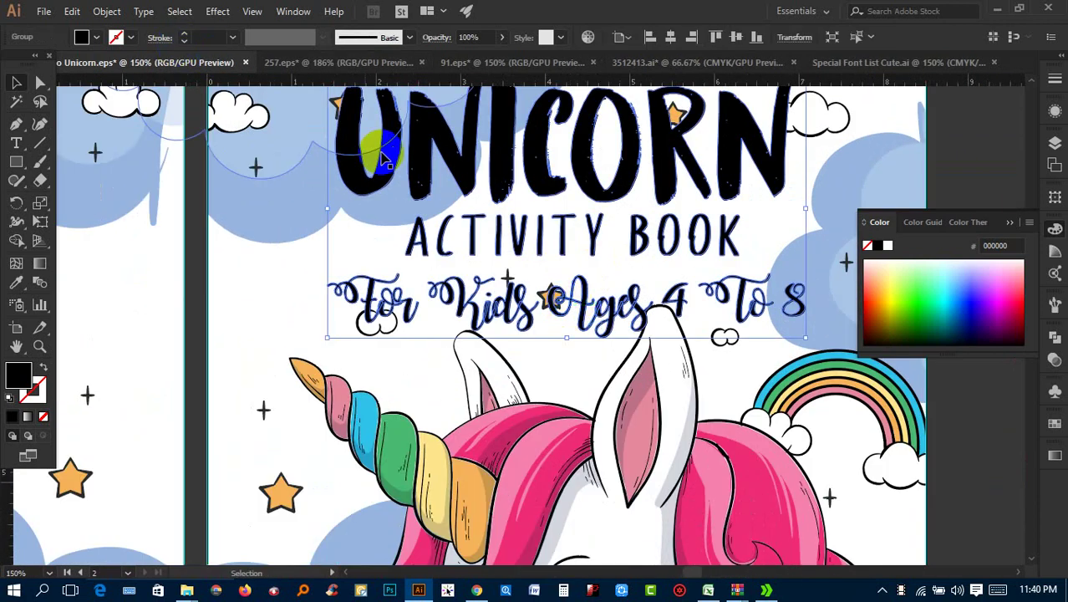
Step: Create an offset path around the three title lines
scroll(250, 66, up, 1)
click(107, 12)
mouse_move(164, 337)
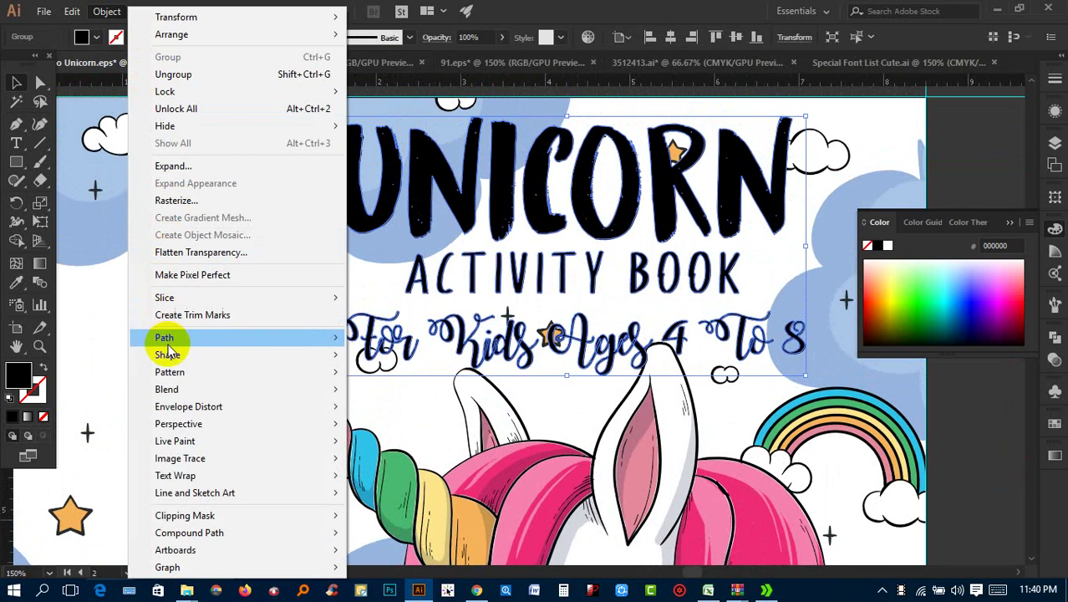
click(448, 394)
click(104, 134)
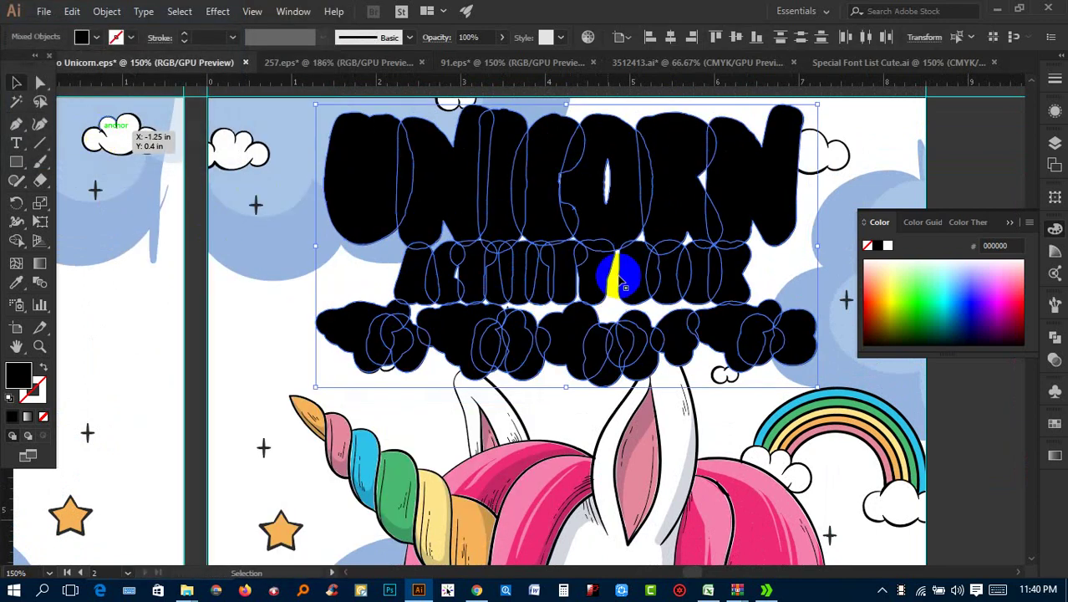
Step: Unite the offset shapes into one backing and fill it with near-white F4F4F4
click(1055, 336)
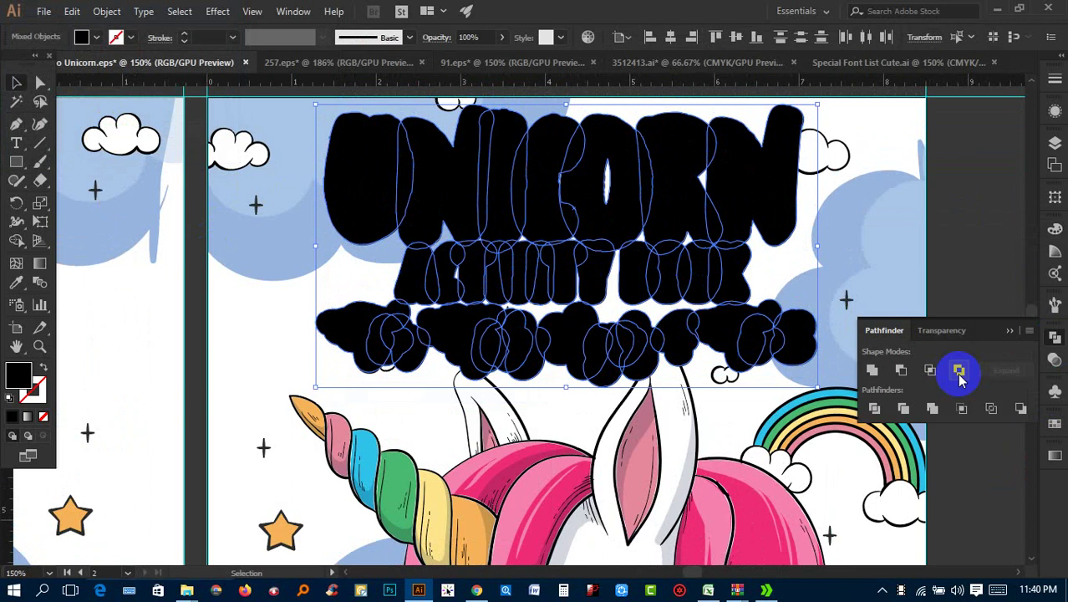
click(868, 376)
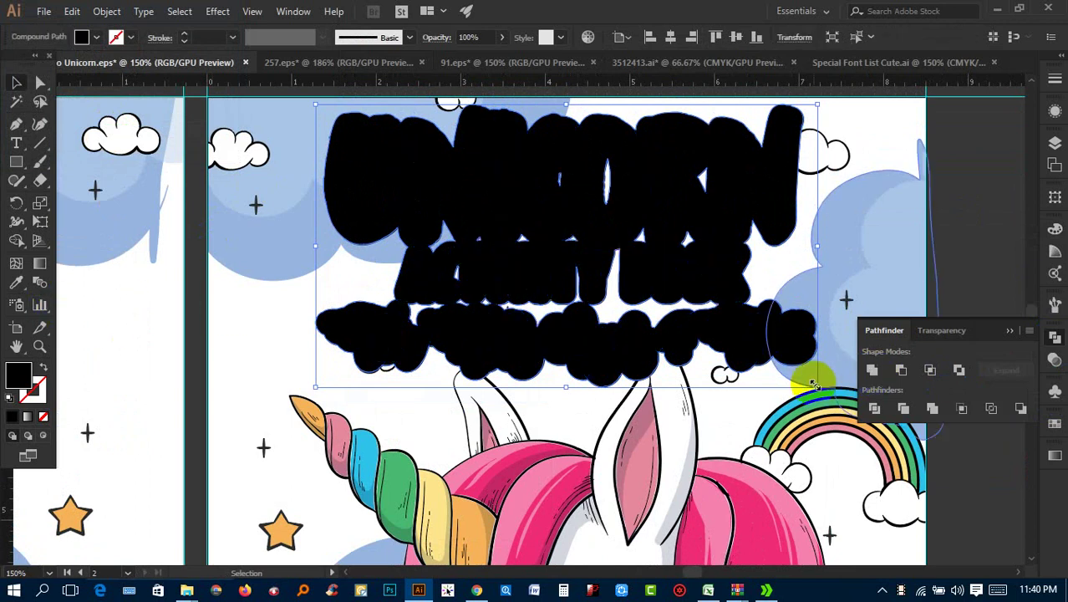
click(30, 147)
double_click(22, 378)
click(11, 62)
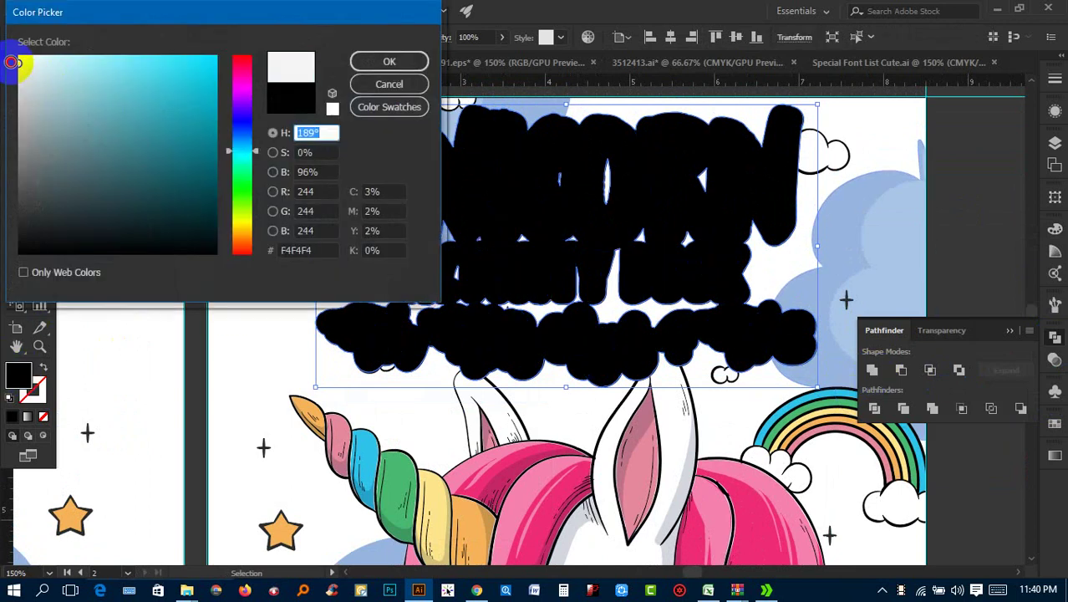
click(377, 61)
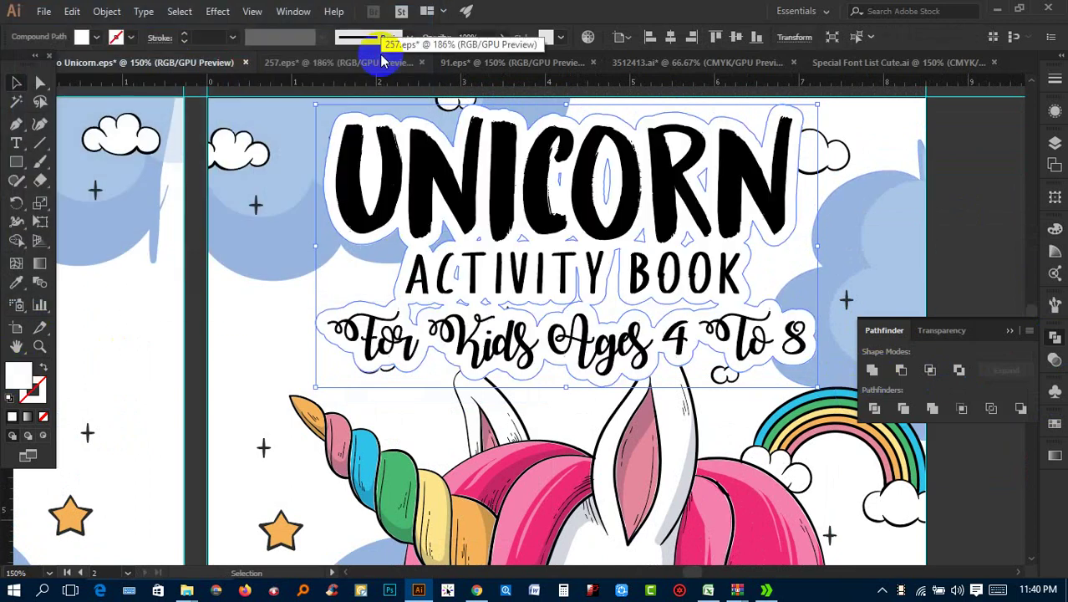
click(961, 190)
key(ctrl+minus)
key(ctrl+minus)
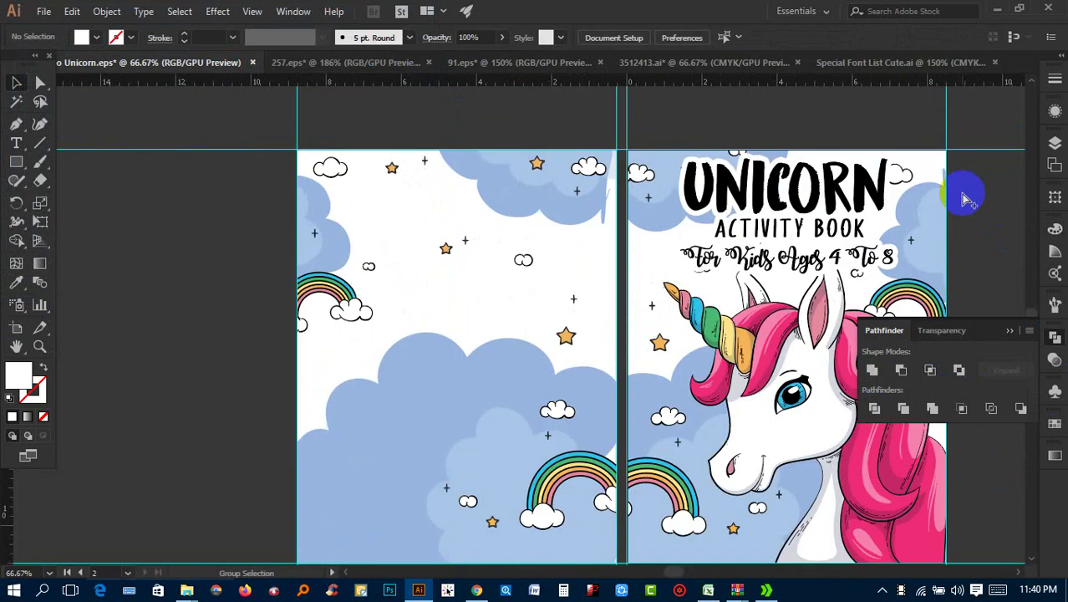
mouse_move(967, 198)
mouse_down()
mouse_move(866, 148)
mouse_move(815, 138)
mouse_move(792, 167)
mouse_up()
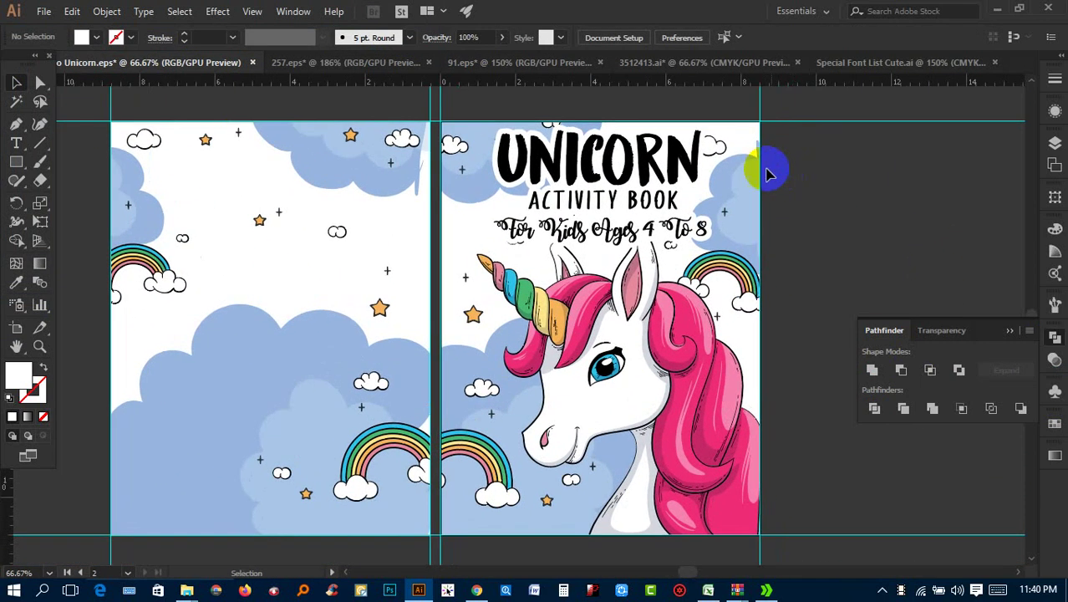
click(636, 271)
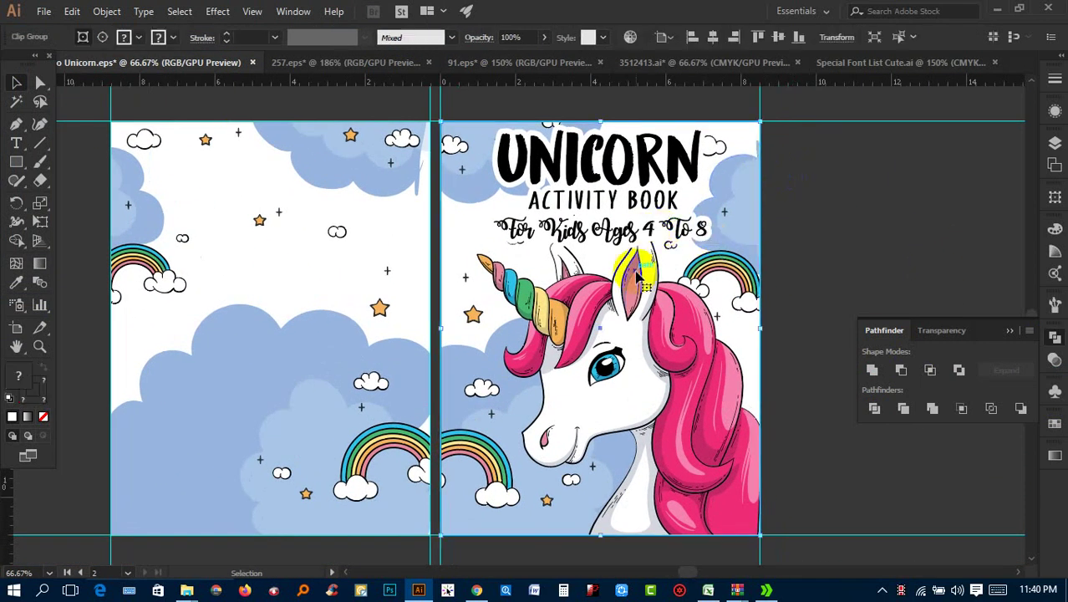
click(796, 220)
click(694, 226)
scroll(689, 213, up, 3)
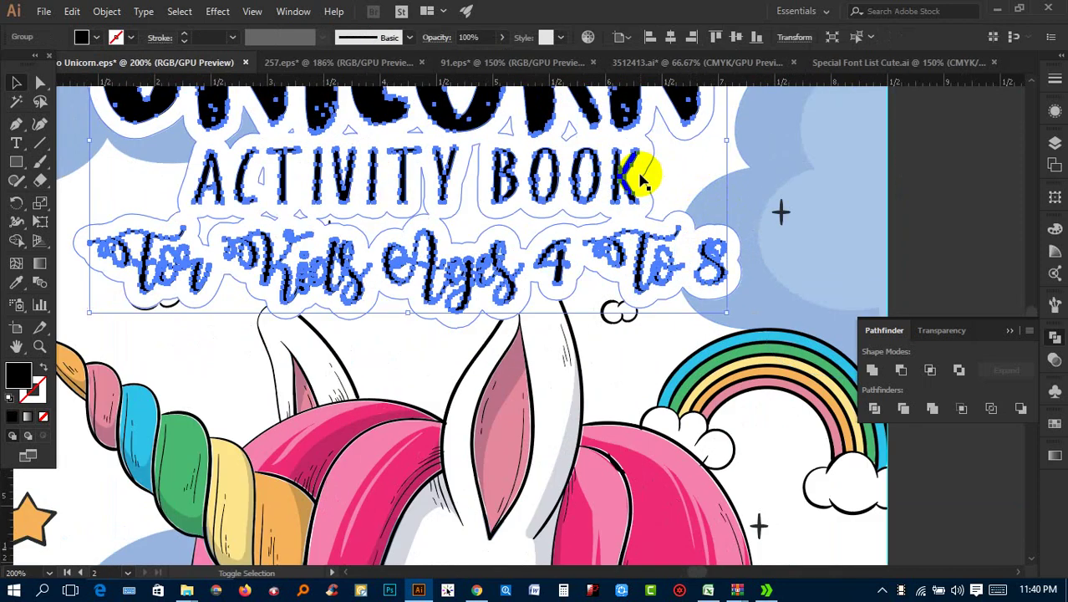
right_click(641, 173)
click(673, 244)
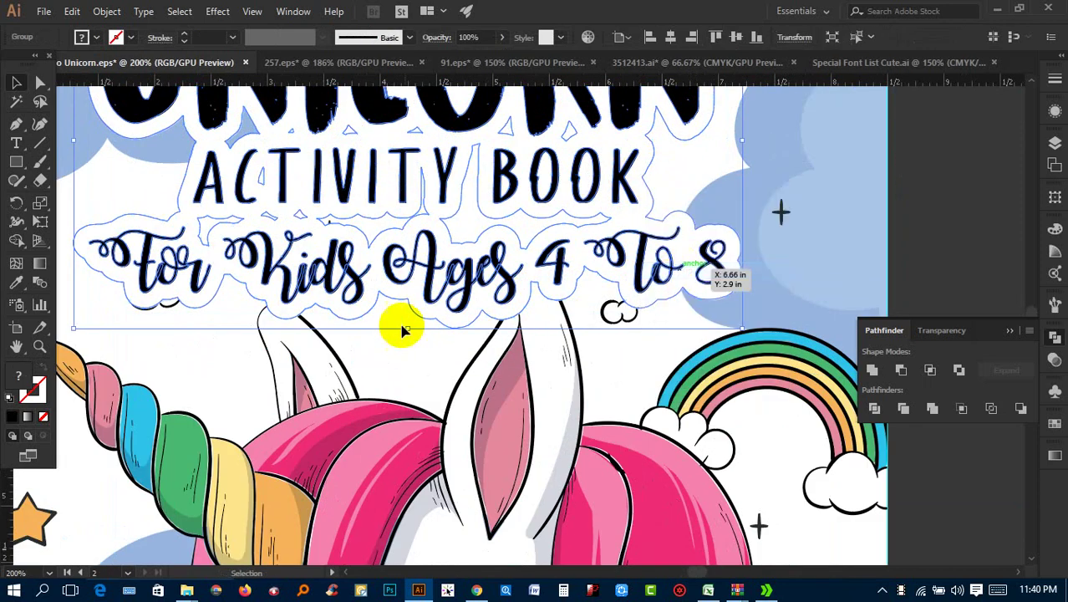
drag(402, 330, 404, 291)
scroll(487, 282, down, 2)
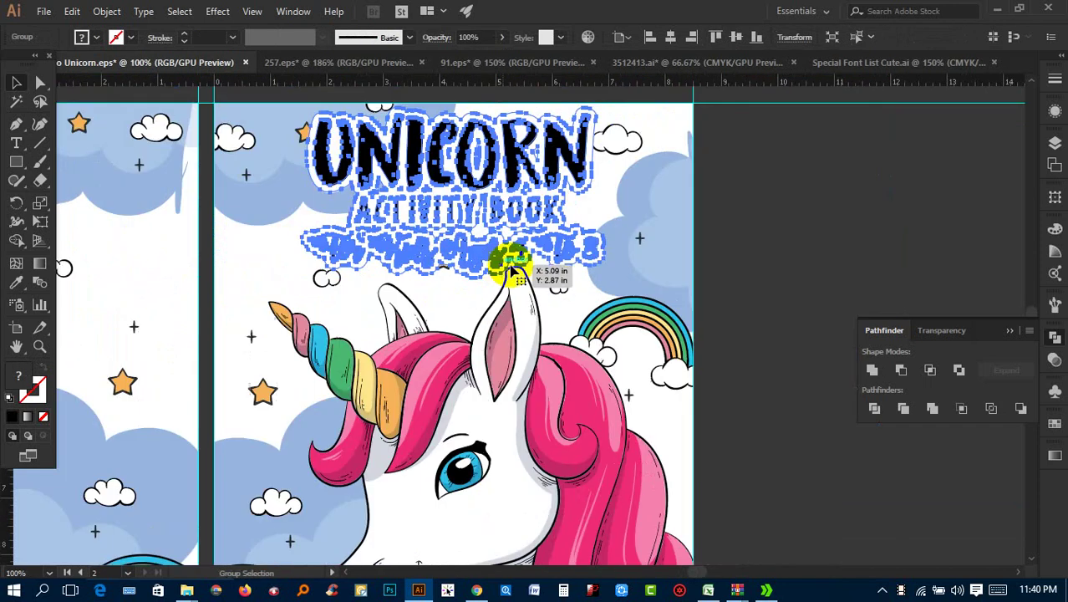
click(847, 274)
scroll(844, 282, down, 1)
drag(844, 282, 730, 184)
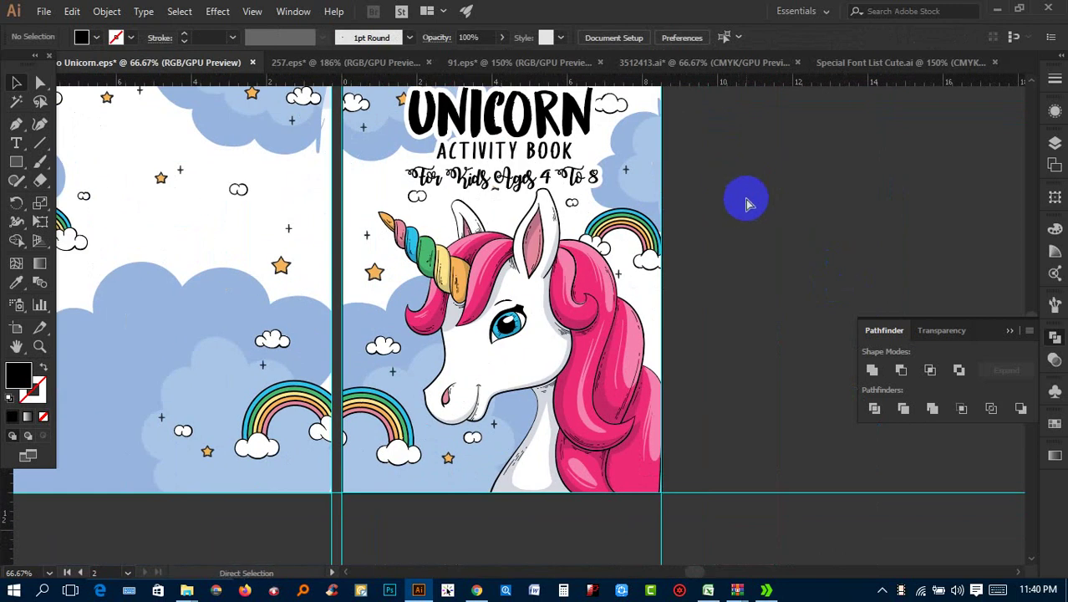
scroll(748, 203, down, 1)
scroll(629, 255, right, 4)
scroll(623, 246, right, 2)
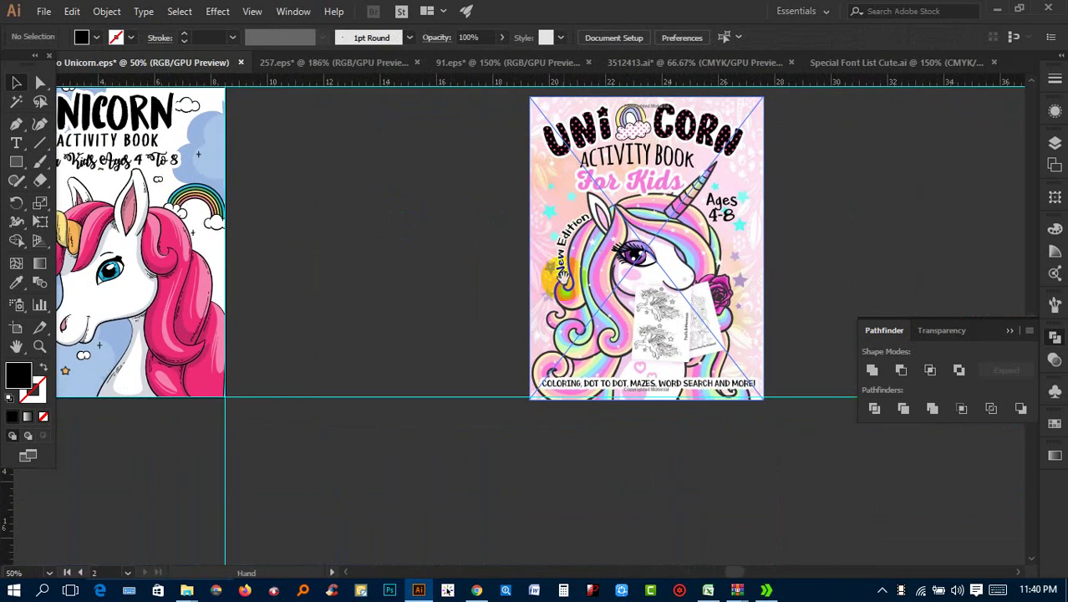
scroll(603, 237, up, 2)
scroll(584, 334, up, 1)
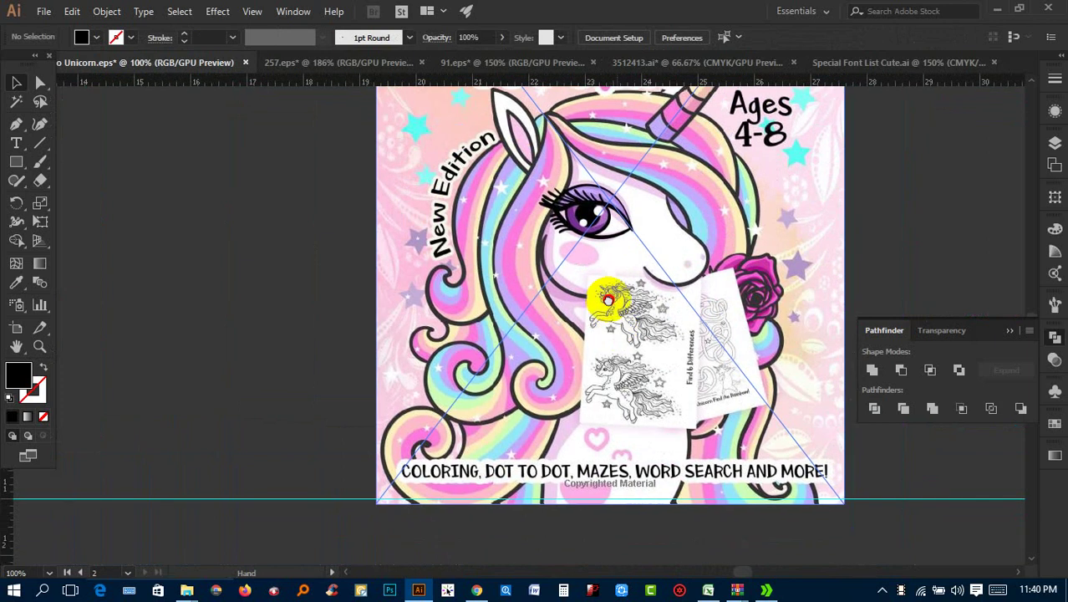
scroll(563, 442, up, 2)
scroll(555, 420, down, 1)
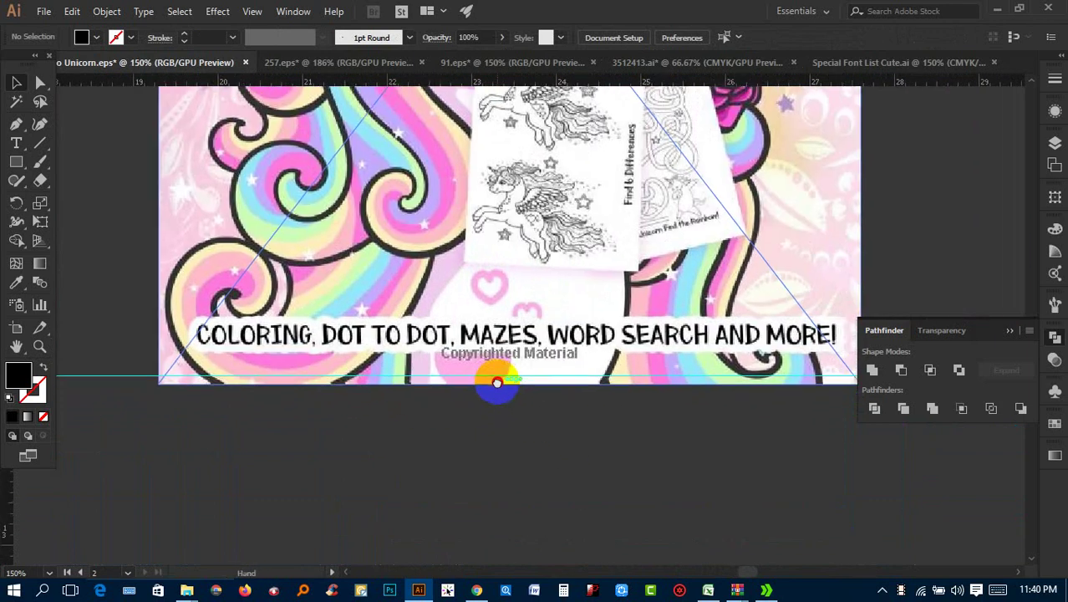
Step: Create a Lorem ipsum placeholder text object and place it below the tagline banner
click(16, 143)
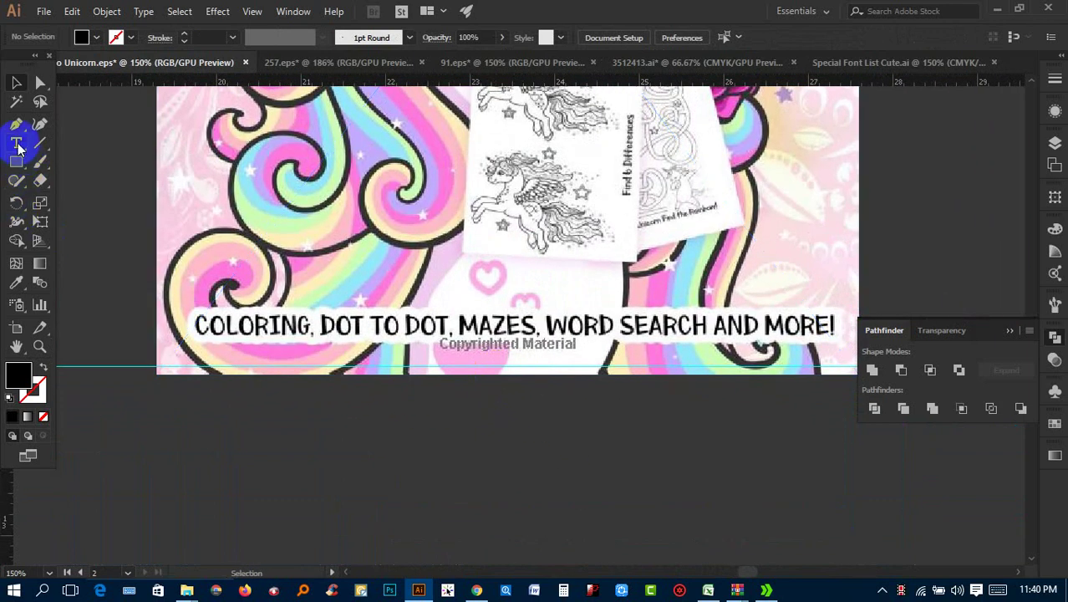
click(173, 460)
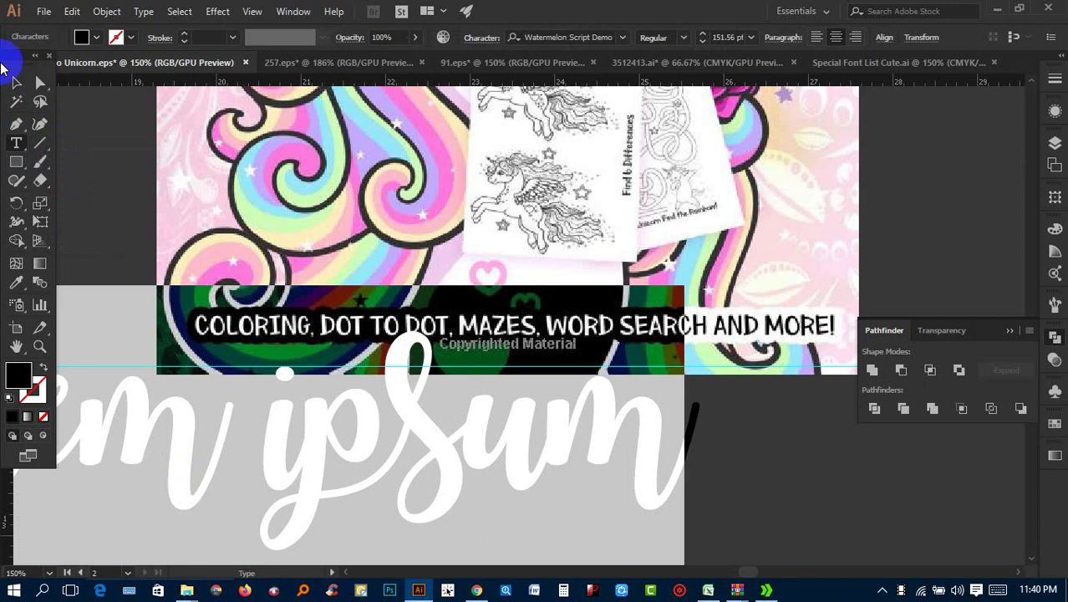
click(16, 82)
scroll(310, 266, down, 3)
mouse_move(310, 267)
mouse_down()
mouse_move(488, 352)
mouse_move(205, 270)
mouse_up()
scroll(310, 292, up, 4)
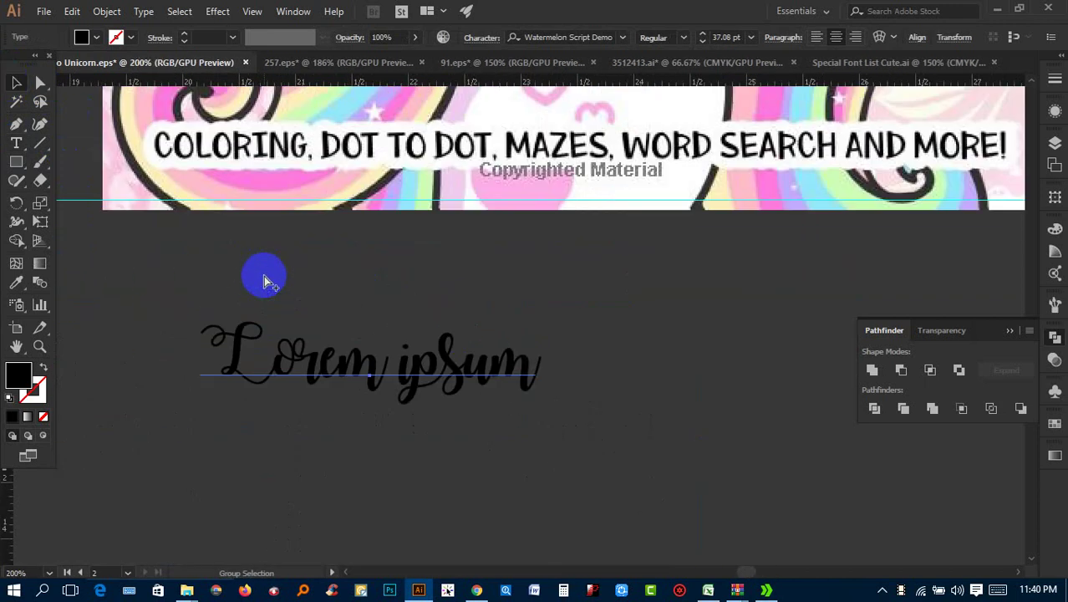
drag(310, 292, 332, 309)
Step: Replace the placeholder with 'coloring, do to dot, mazes, word search and more!'
double_click(461, 306)
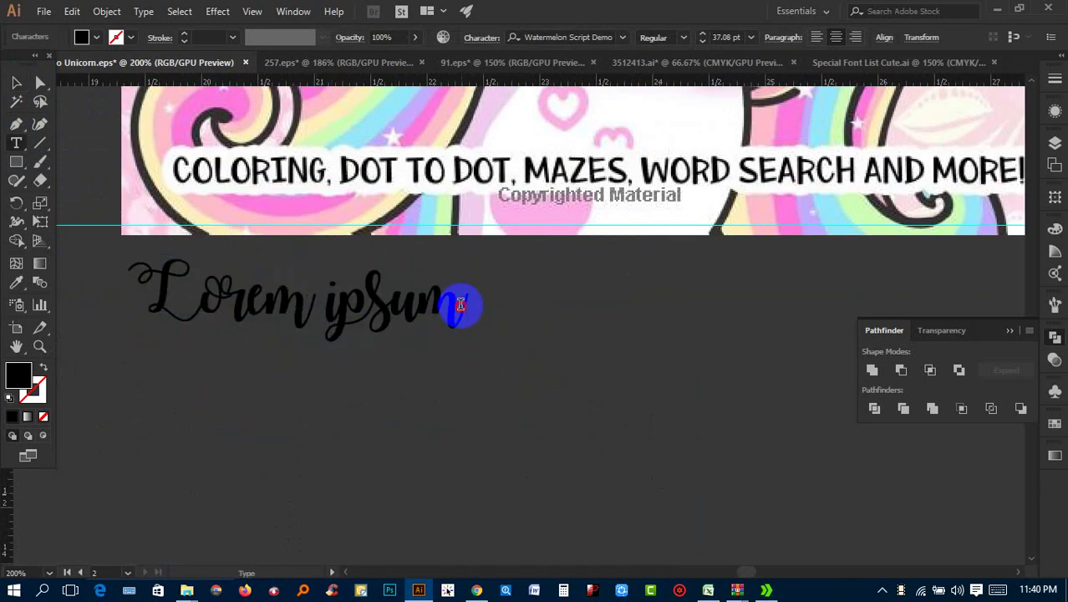
drag(461, 305, 159, 283)
text(co)
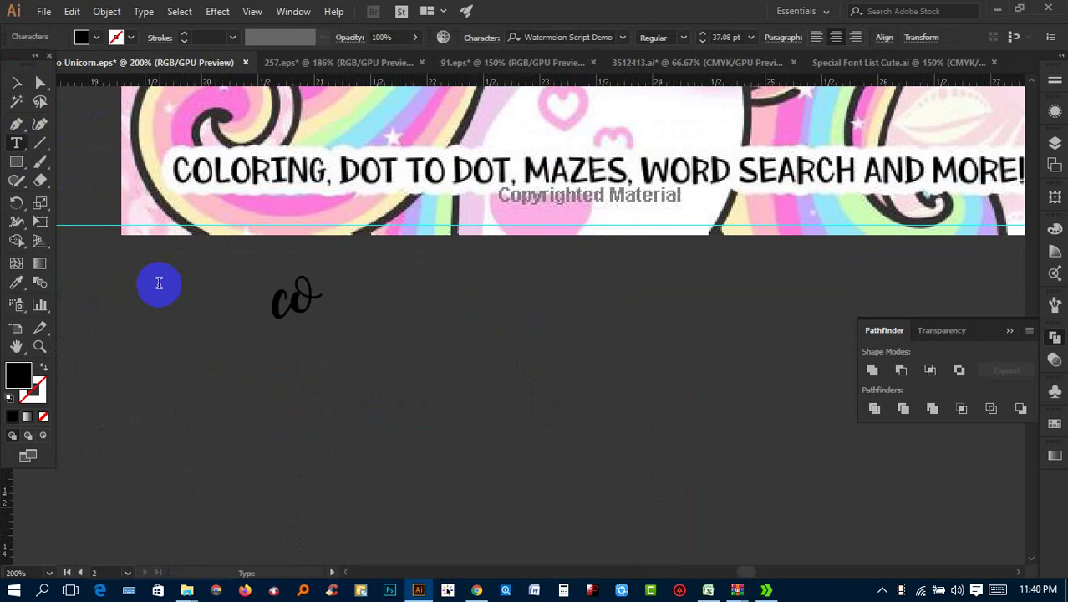
text(loring)
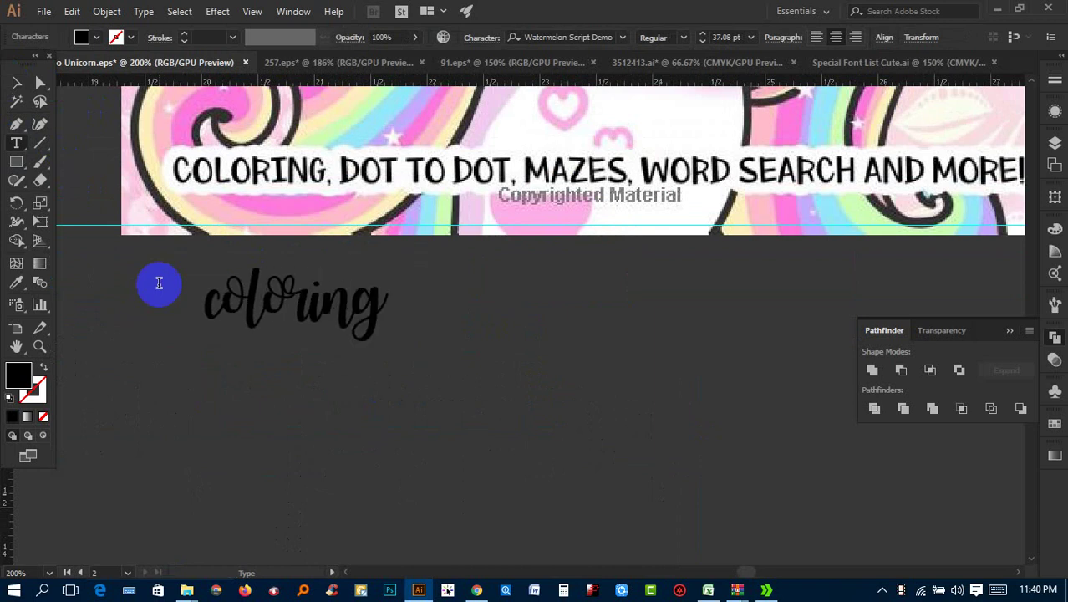
text(, do )
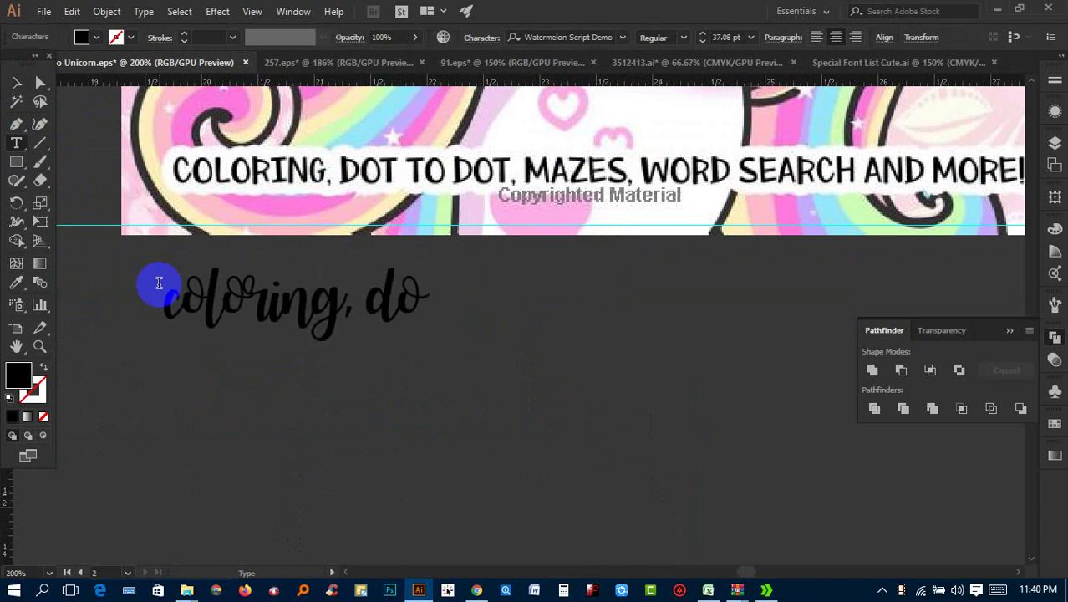
text(to do)
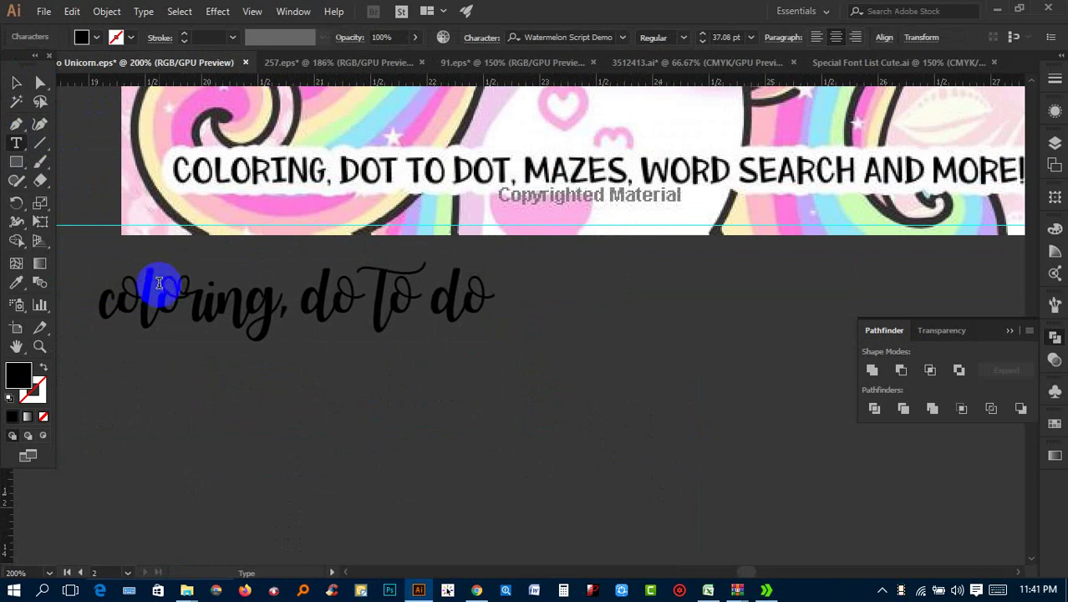
text(t)
key(BackSpace)
text(,)
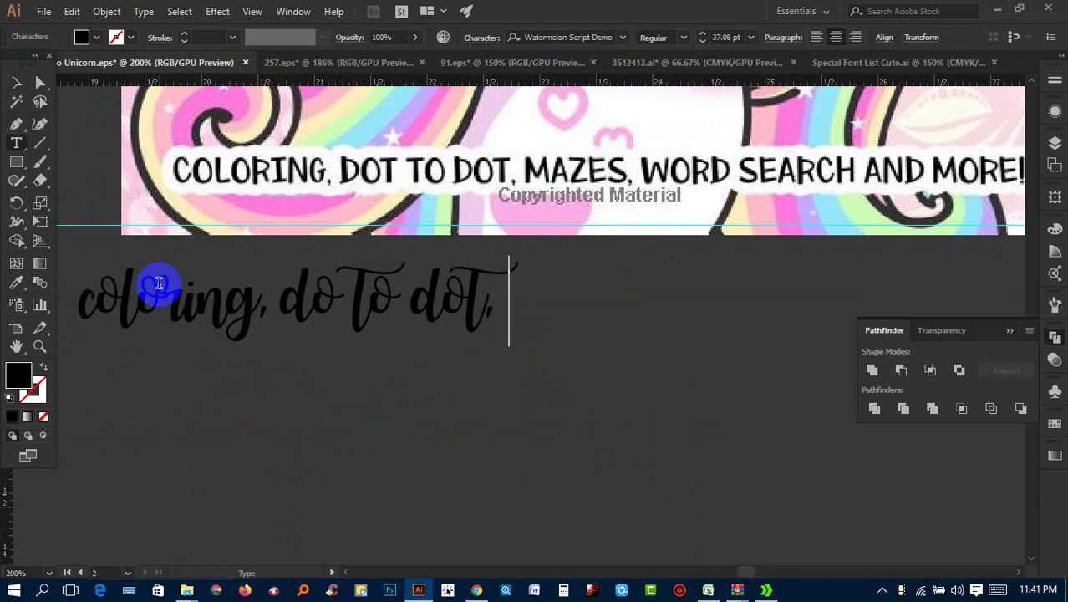
text( maze)
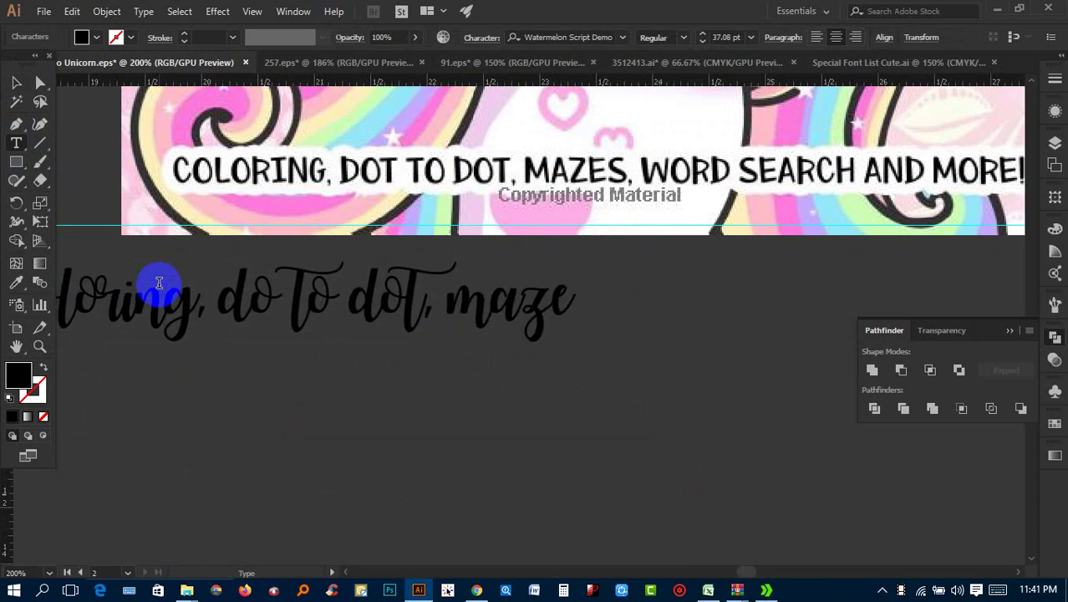
text(s)
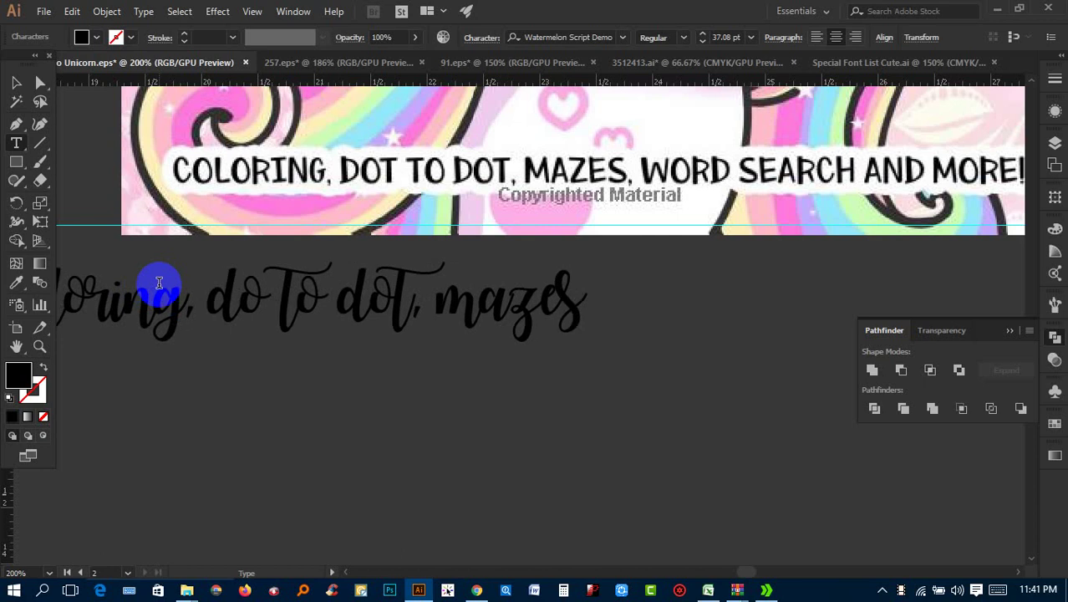
text(, word)
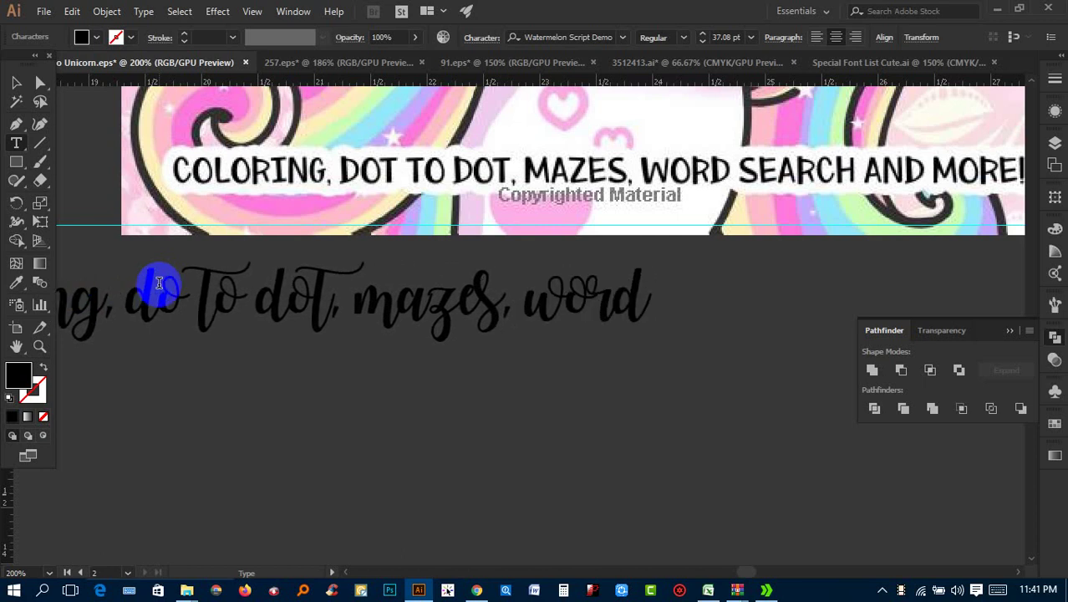
text( search)
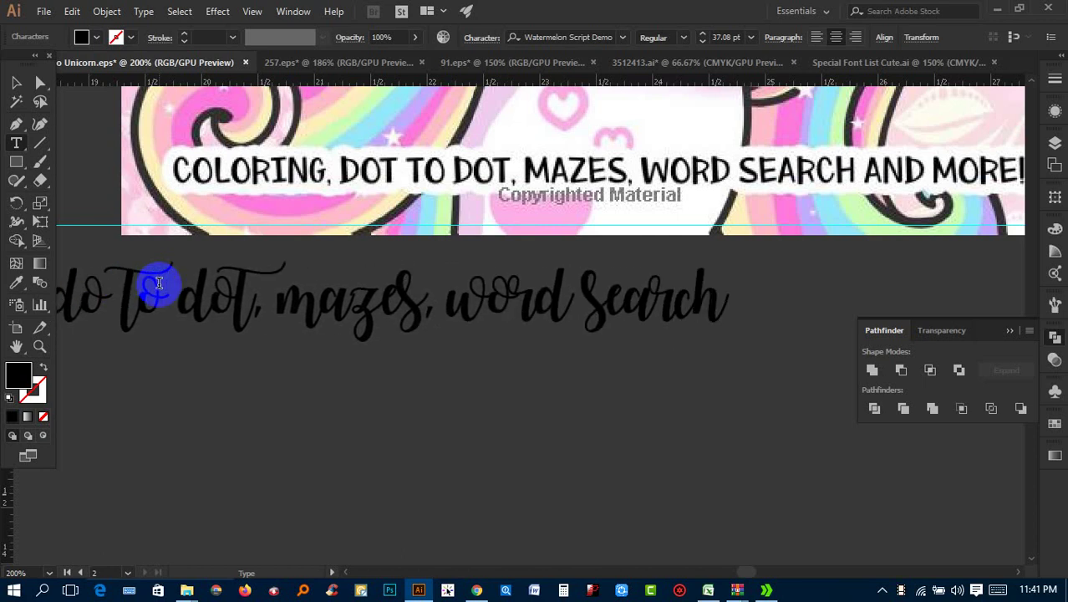
text( and mor)
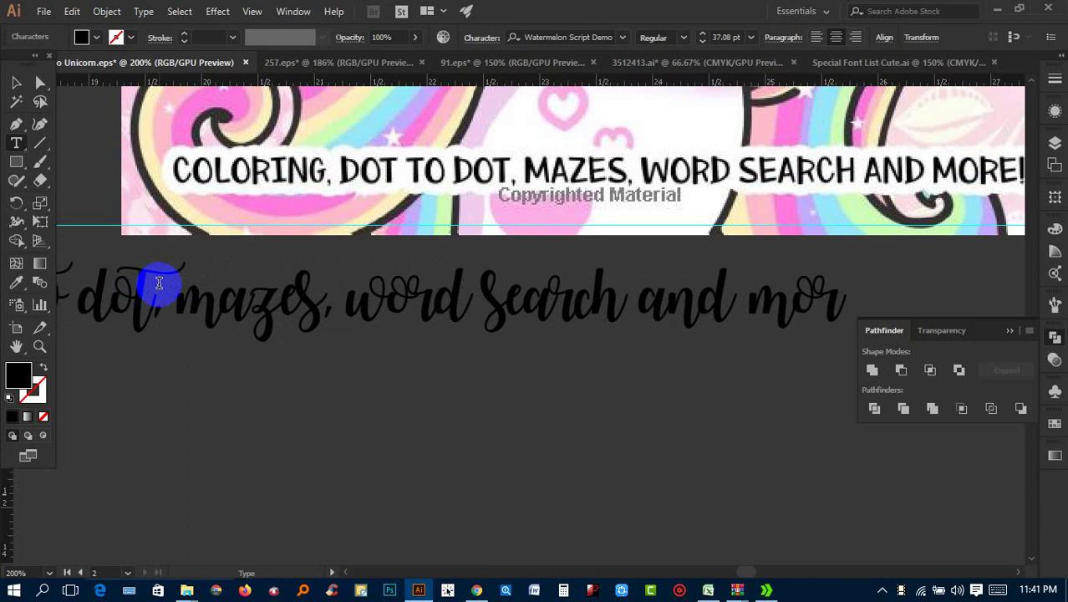
text(e!)
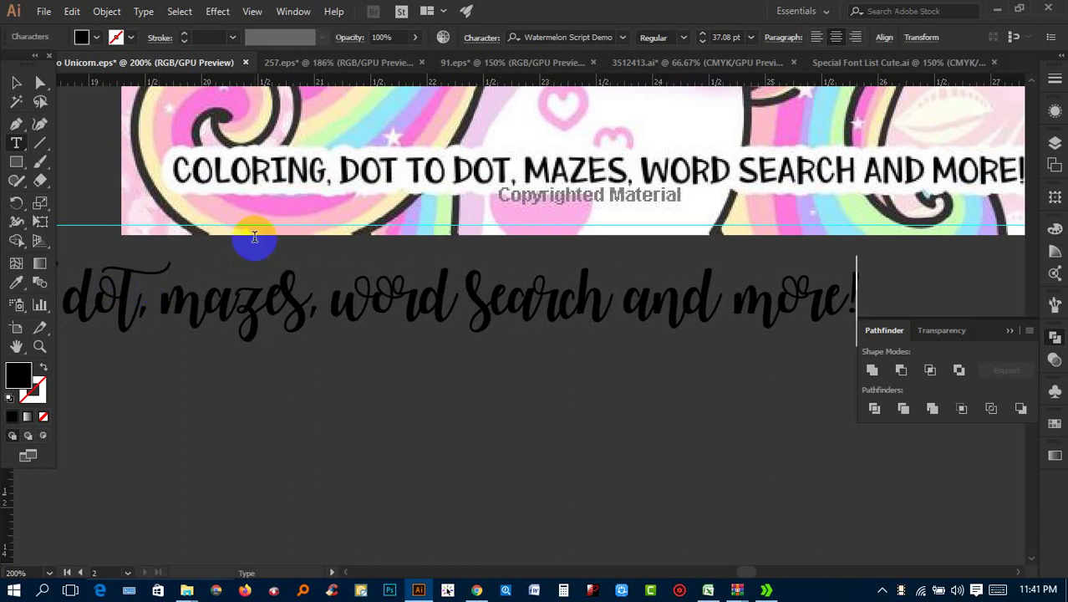
click(16, 82)
key(ctrl+minus)
Step: Change the tagline to Sentence case
drag(389, 322, 657, 394)
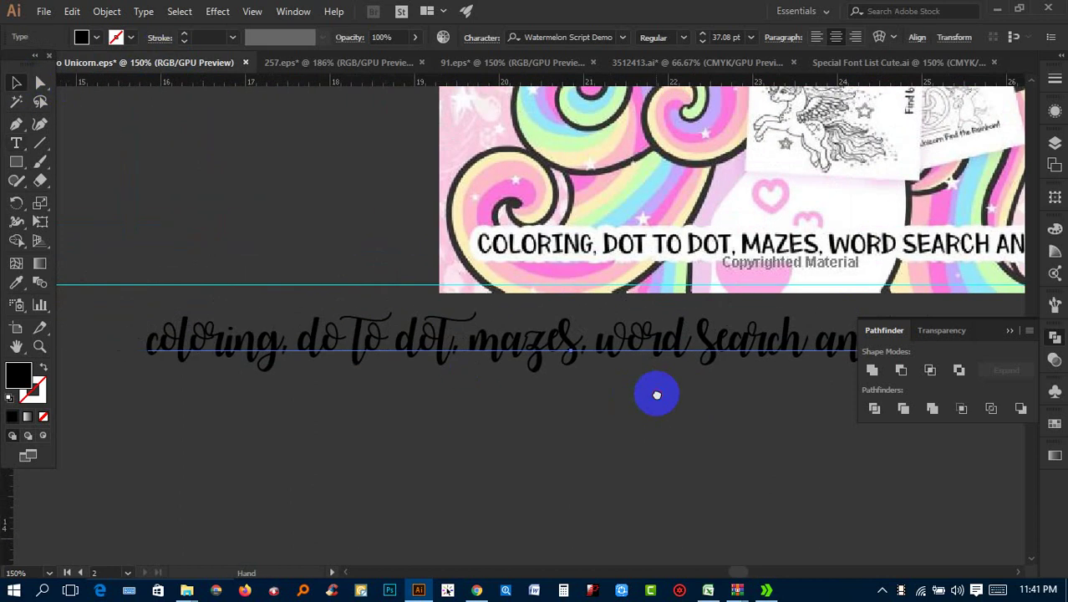
click(143, 11)
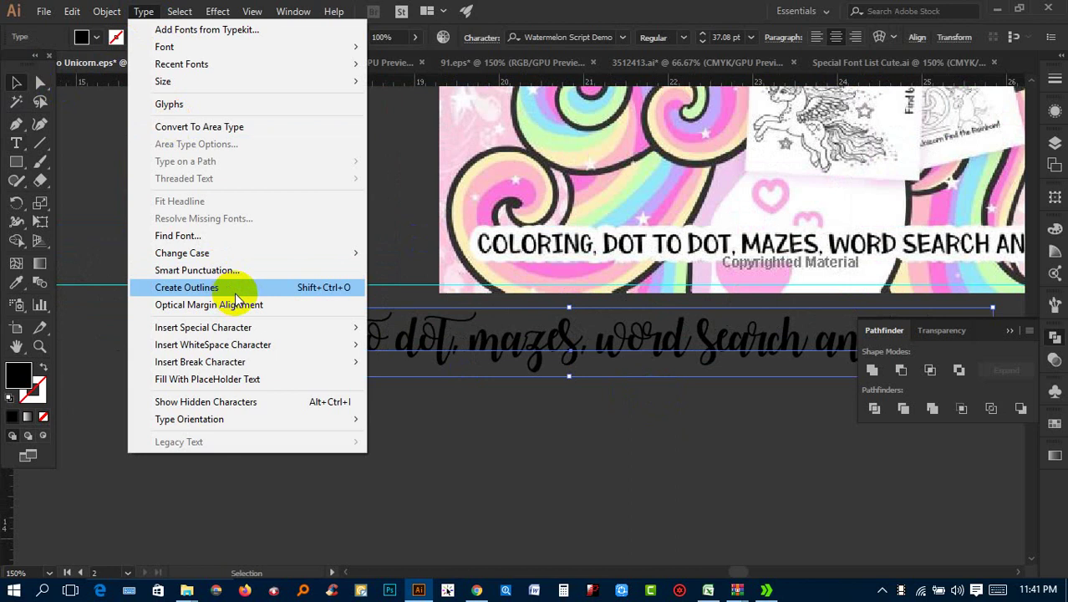
click(410, 287)
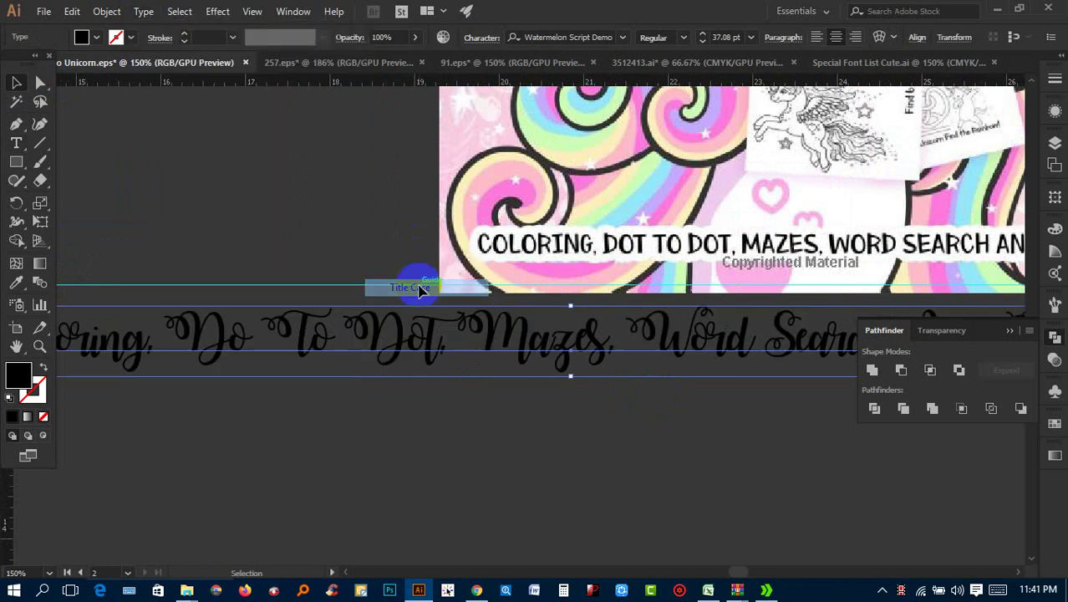
click(507, 338)
click(143, 11)
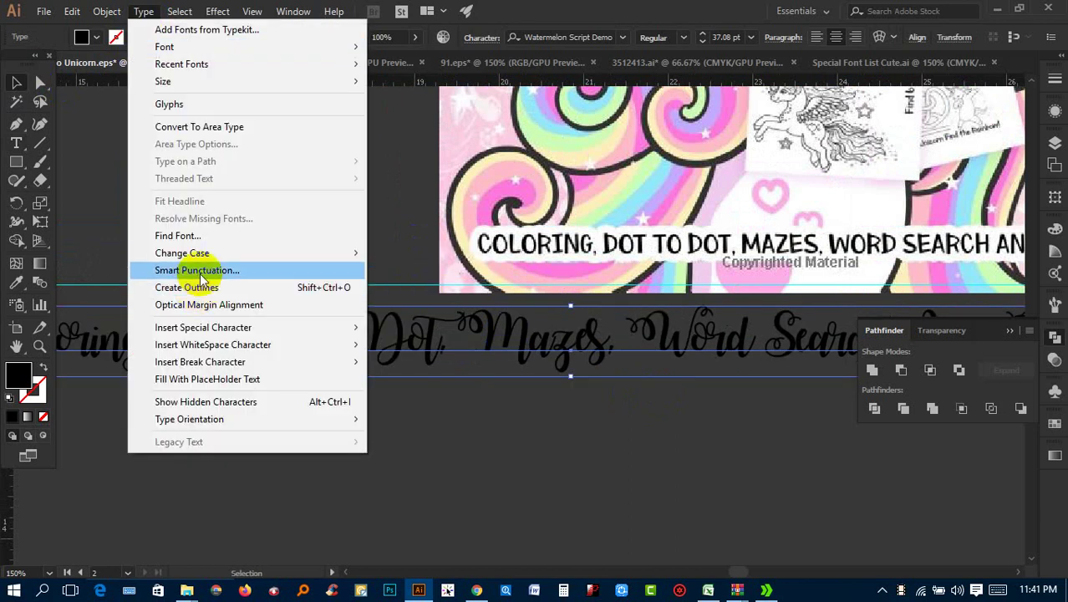
mouse_move(182, 253)
click(411, 305)
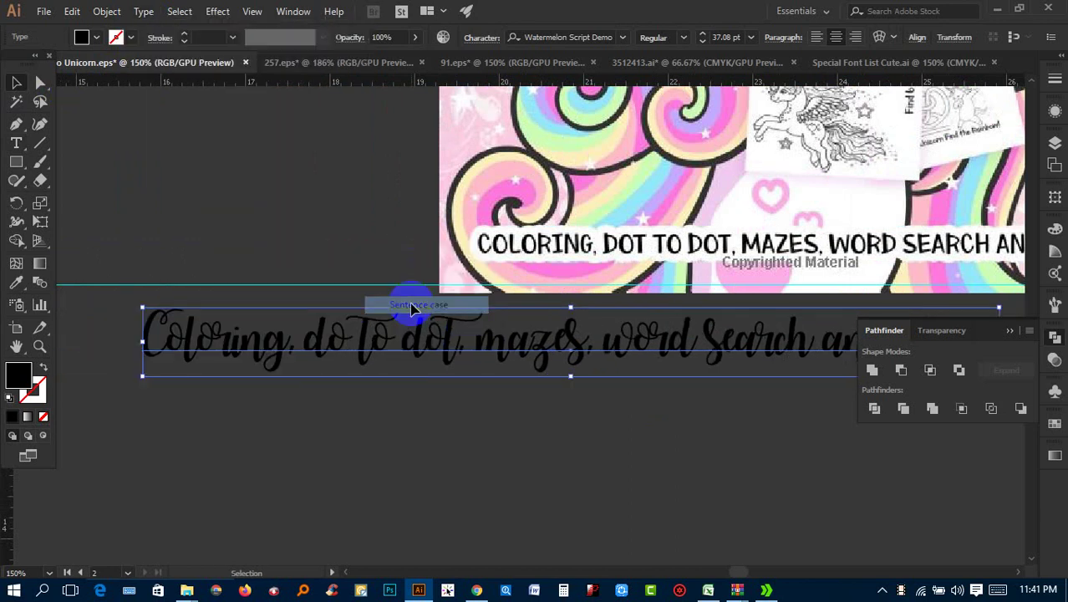
Step: Move the tagline onto the unicorn artwork and shrink it to about 8.35 in wide near the bottom
scroll(477, 417, down, 1)
drag(476, 418, 727, 388)
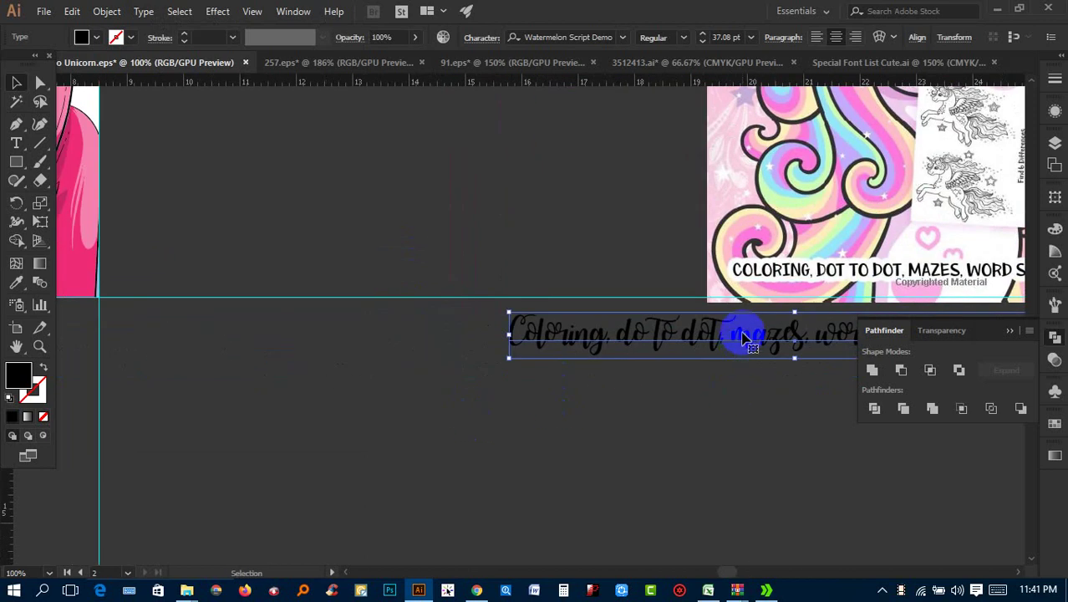
mouse_move(743, 337)
mouse_down()
mouse_move(322, 313)
mouse_move(501, 343)
mouse_up()
mouse_move(817, 347)
mouse_down()
mouse_move(774, 342)
mouse_move(725, 368)
mouse_move(670, 365)
mouse_up()
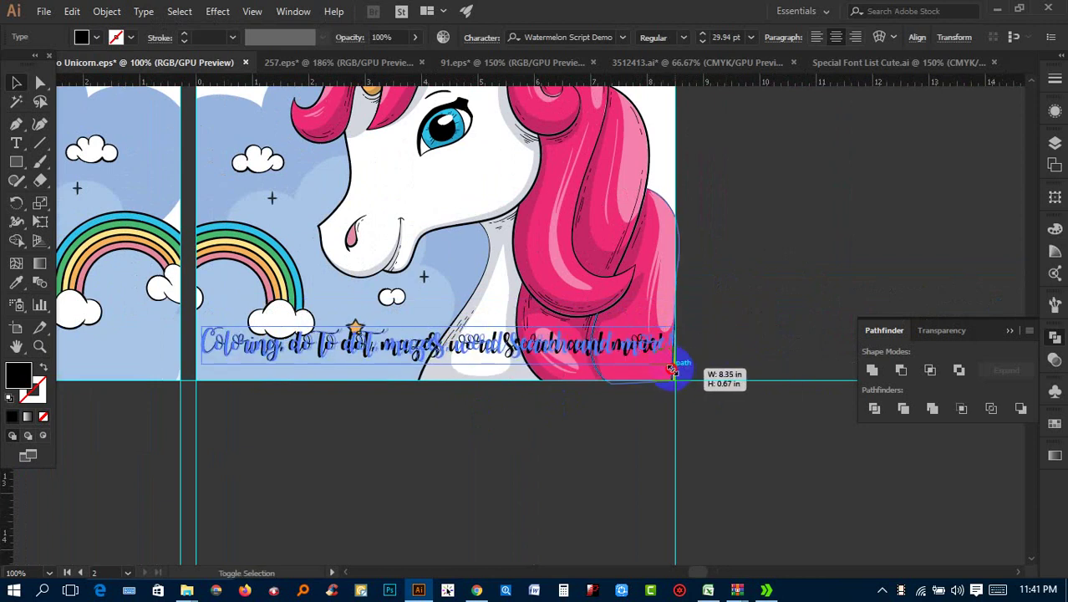
Step: Convert the tagline to outlines, stretch it slightly wider and align it with the artwork
scroll(547, 346, up, 2)
right_click(529, 364)
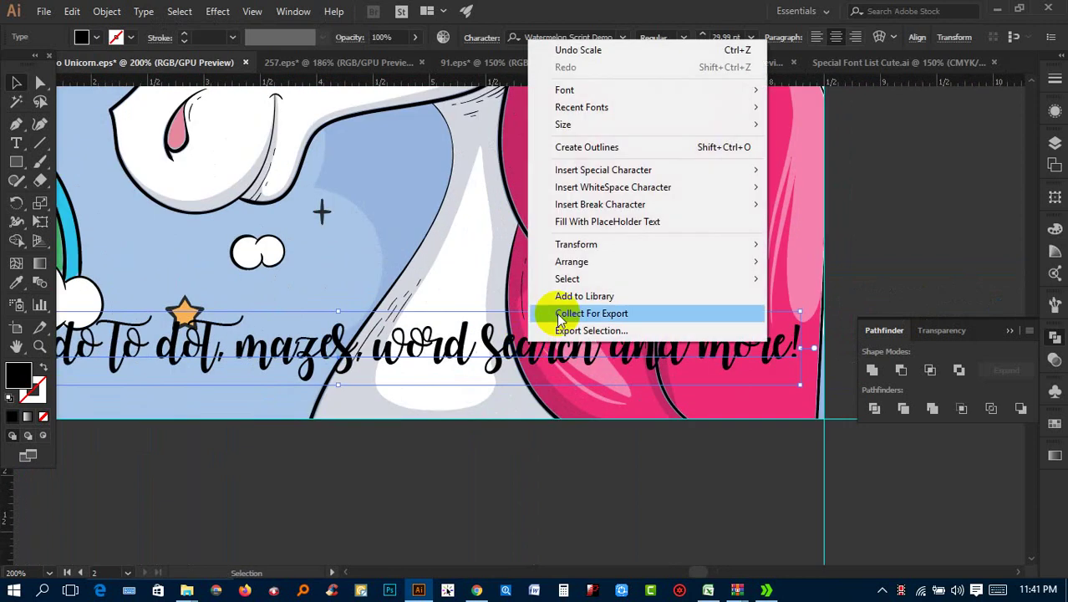
click(623, 147)
drag(789, 381, 809, 381)
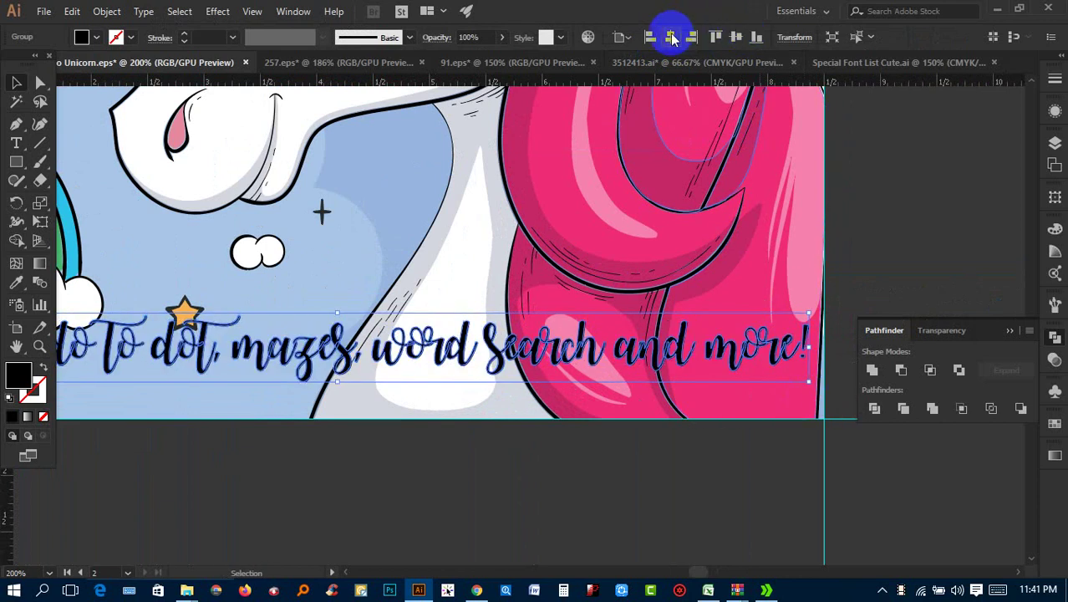
click(671, 37)
Step: Offset the tagline outlines and unite the overlapping blobs into one shape
click(106, 10)
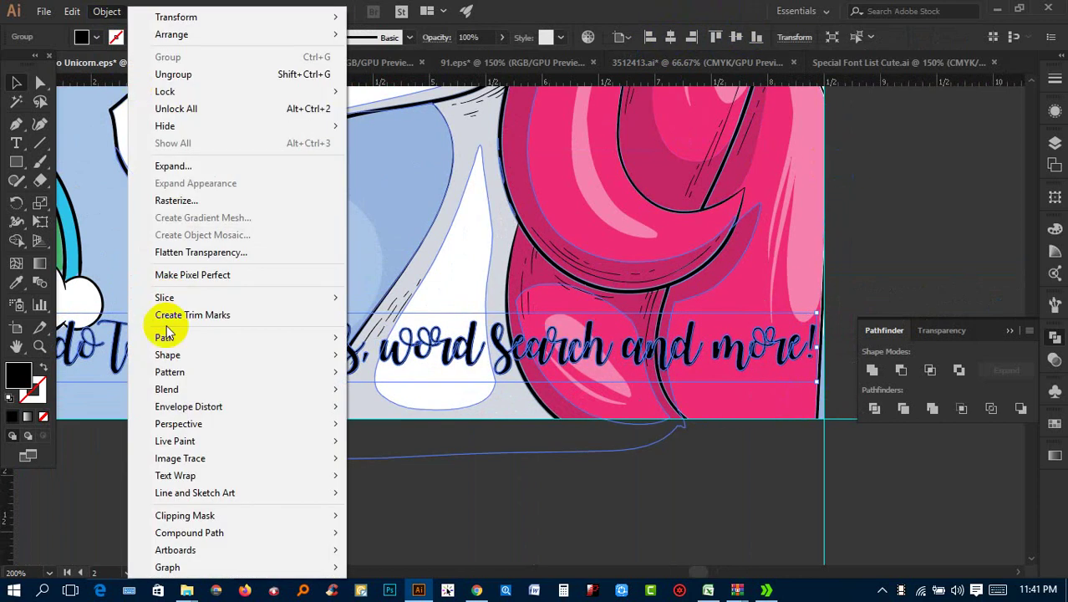
mouse_move(164, 337)
click(380, 391)
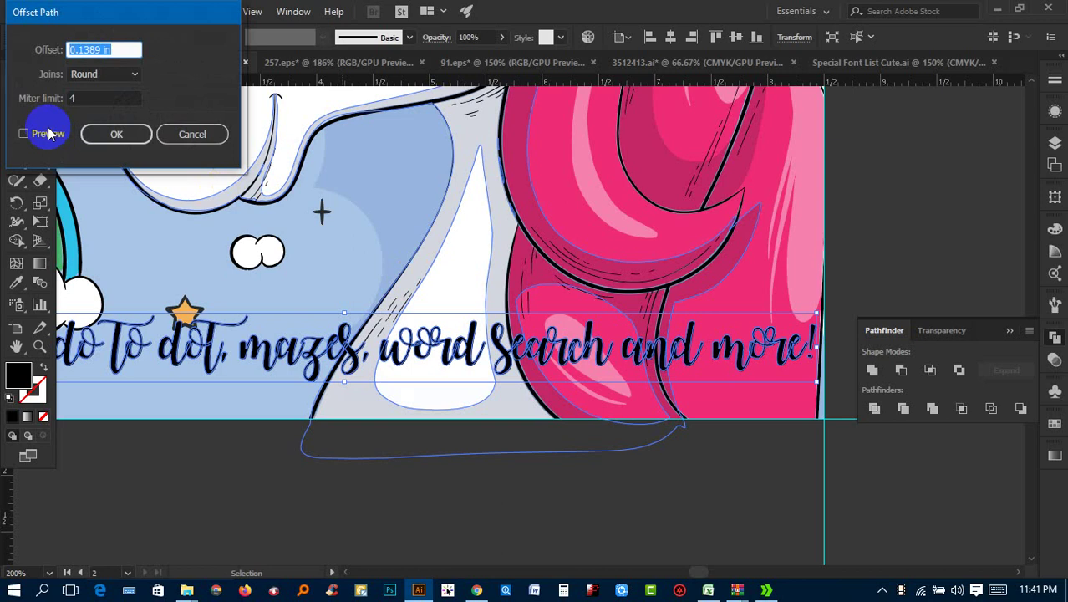
click(51, 140)
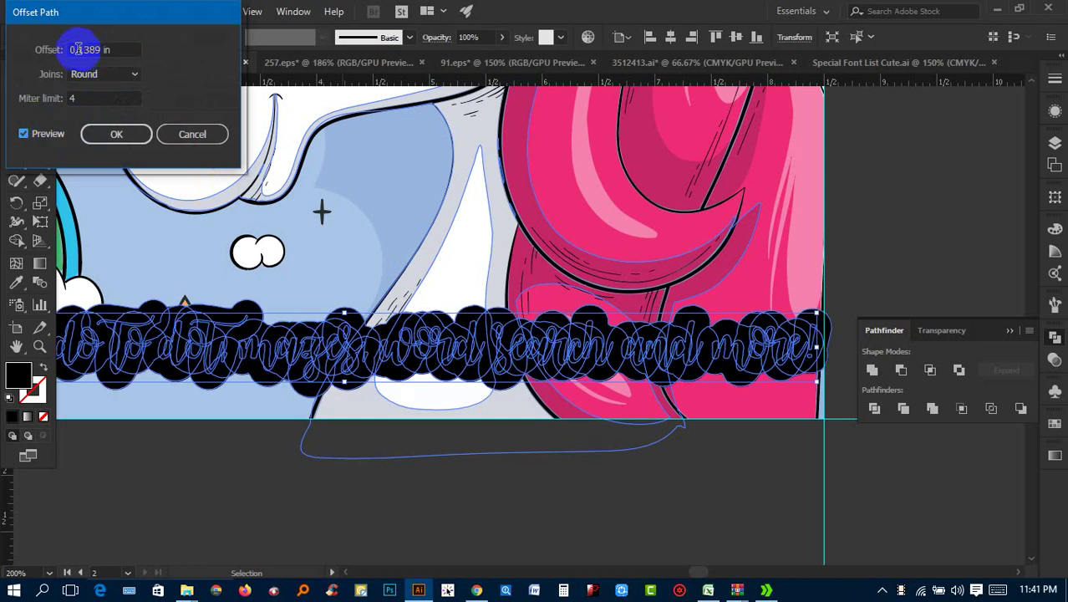
click(117, 134)
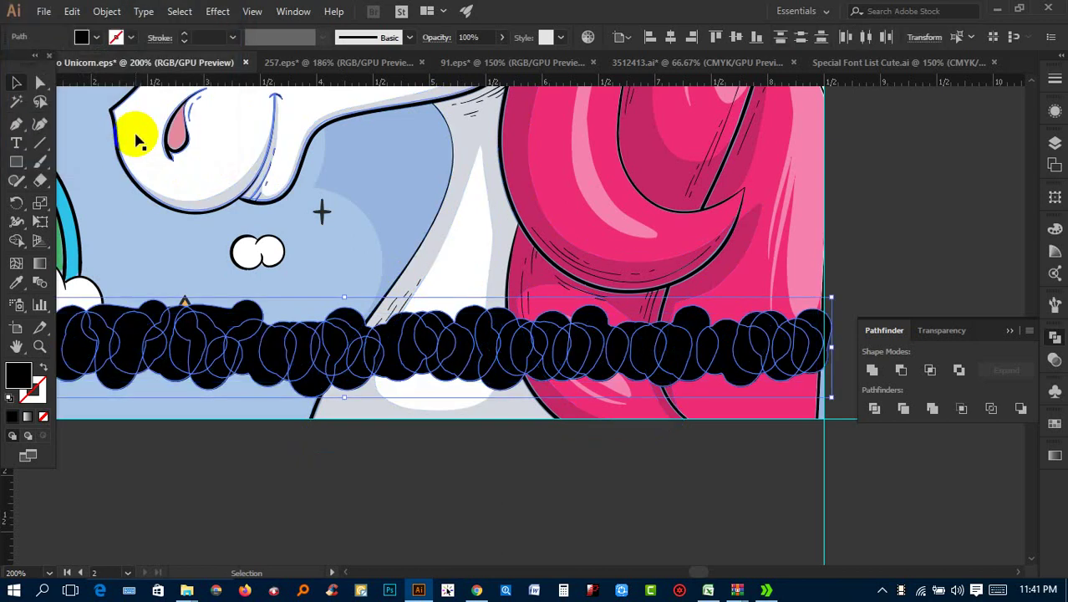
click(872, 368)
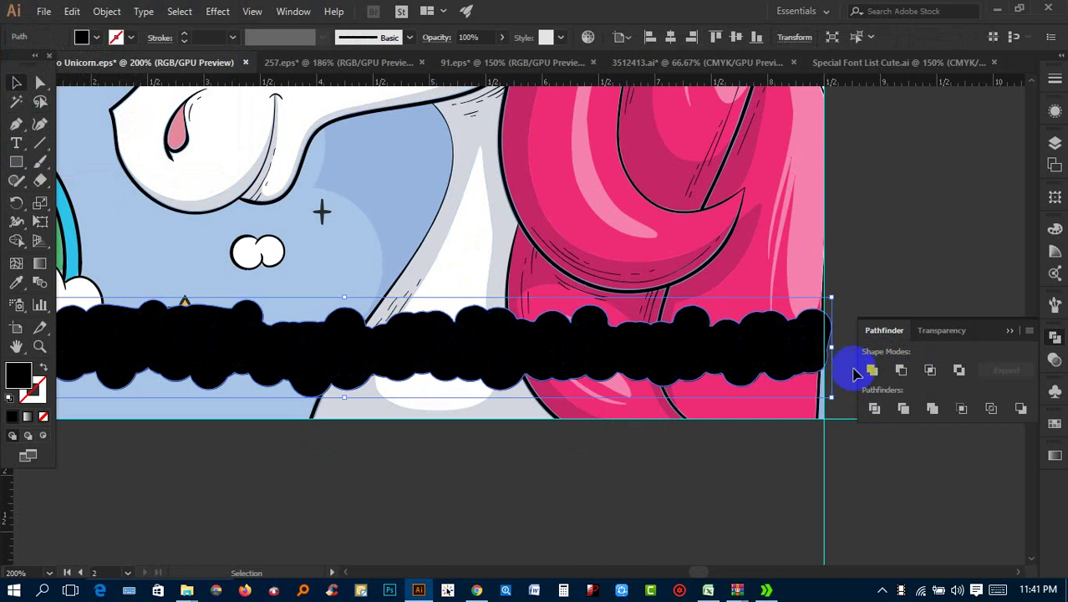
Step: Fill the merged cloud shape white and send it behind the tagline
double_click(25, 368)
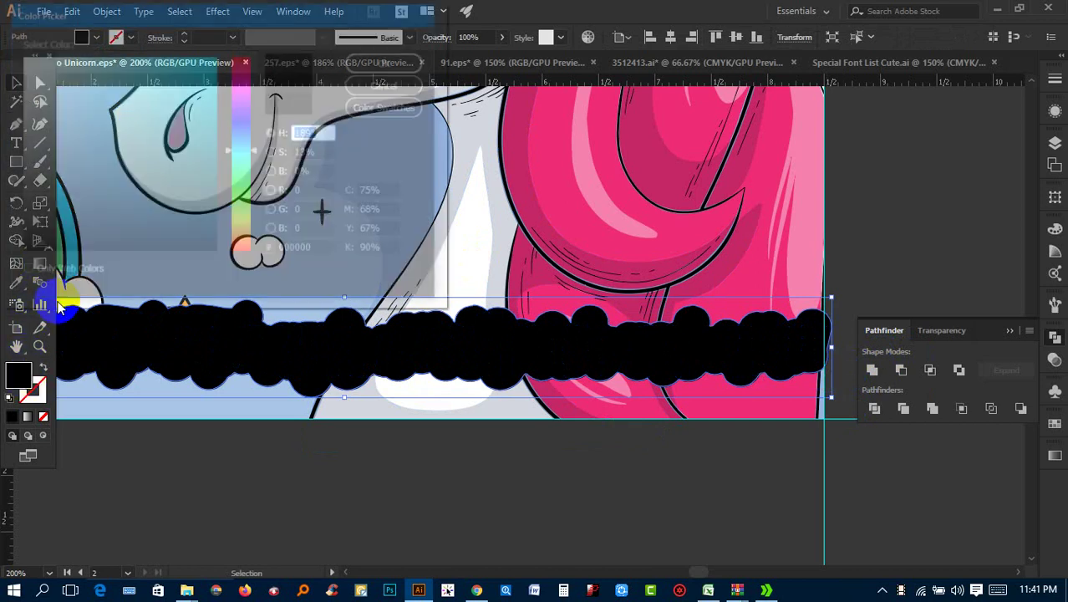
click(37, 65)
click(372, 62)
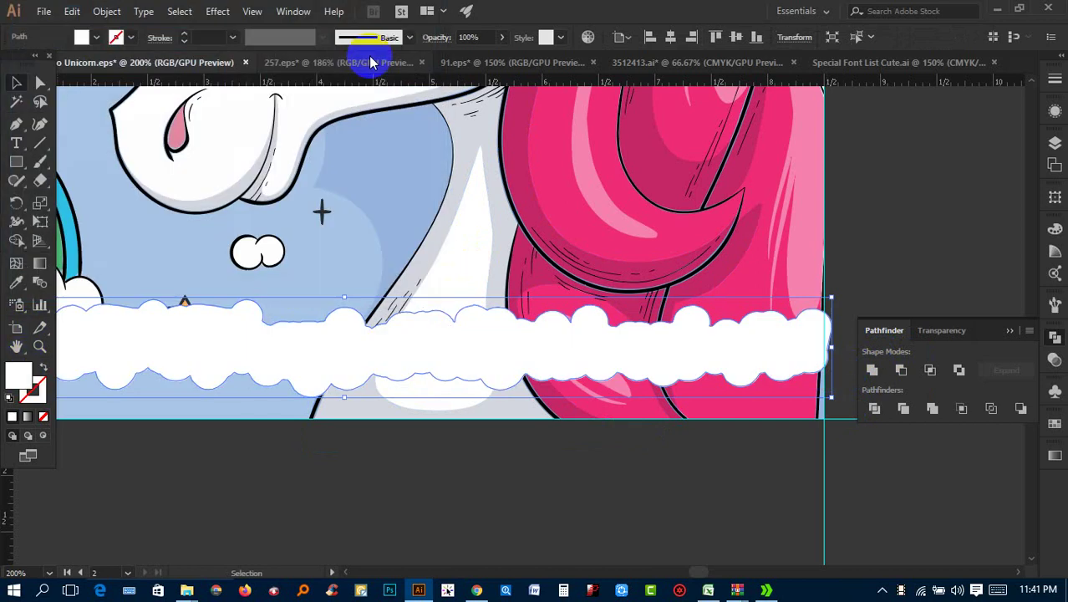
key(ctrl+bracketleft)
click(464, 393)
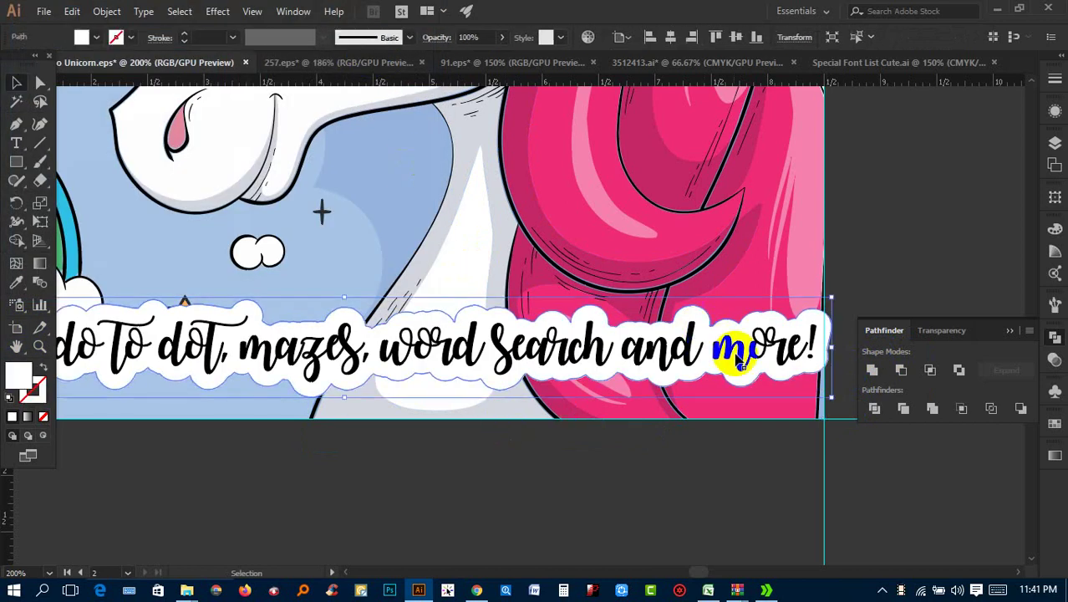
Step: Group the tagline with its white cloud backing
click(802, 358)
shift+click(822, 343)
right_click(833, 369)
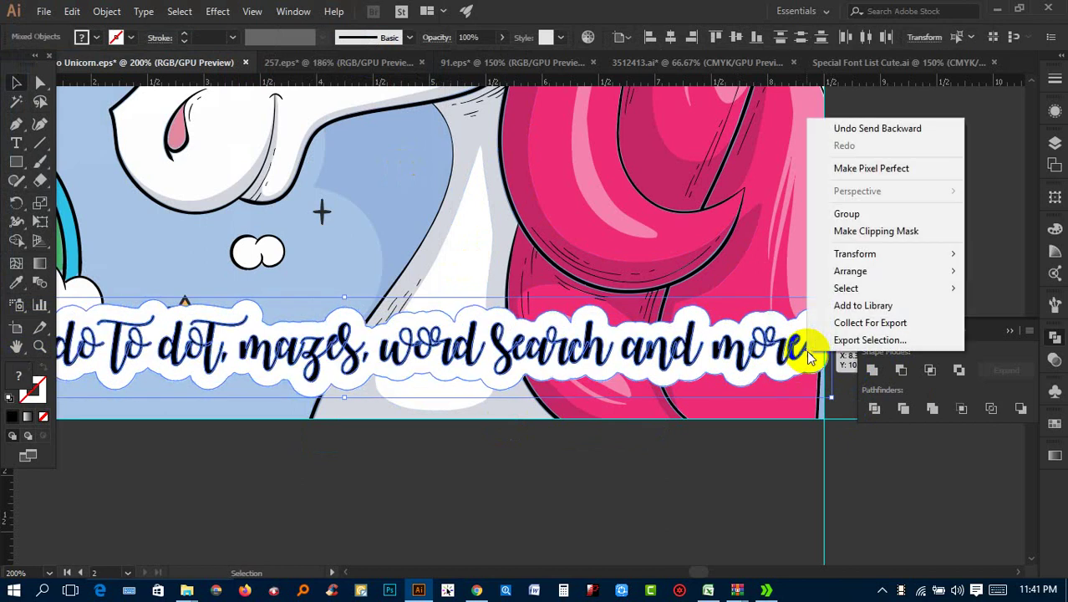
click(844, 213)
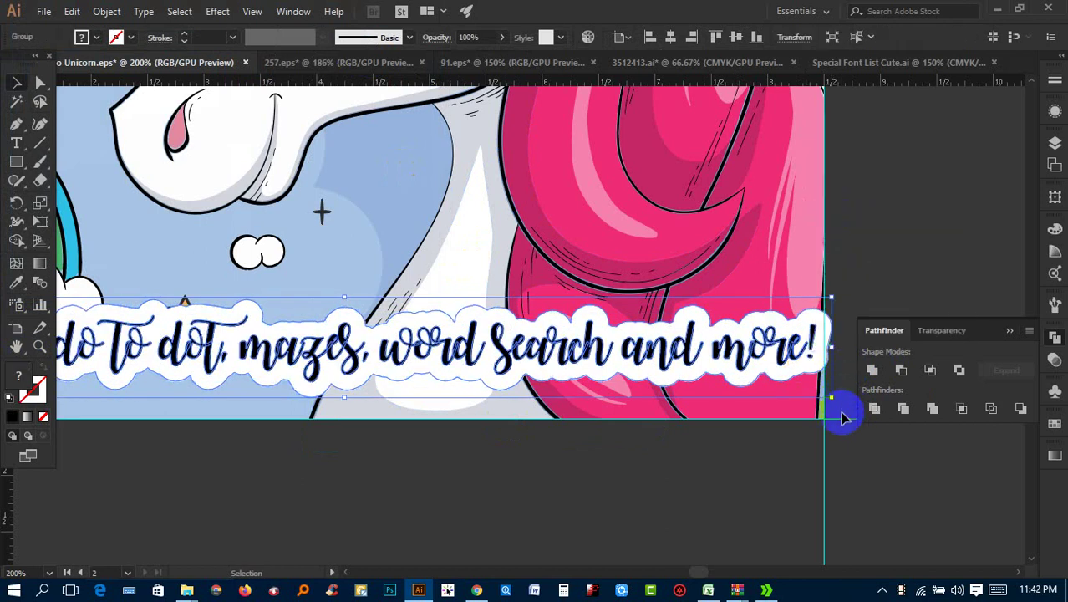
click(790, 478)
key(ctrl+minus)
Step: Erase the white cloud overhang past the cover's left edge with a smaller Eraser
scroll(839, 468, left, 2)
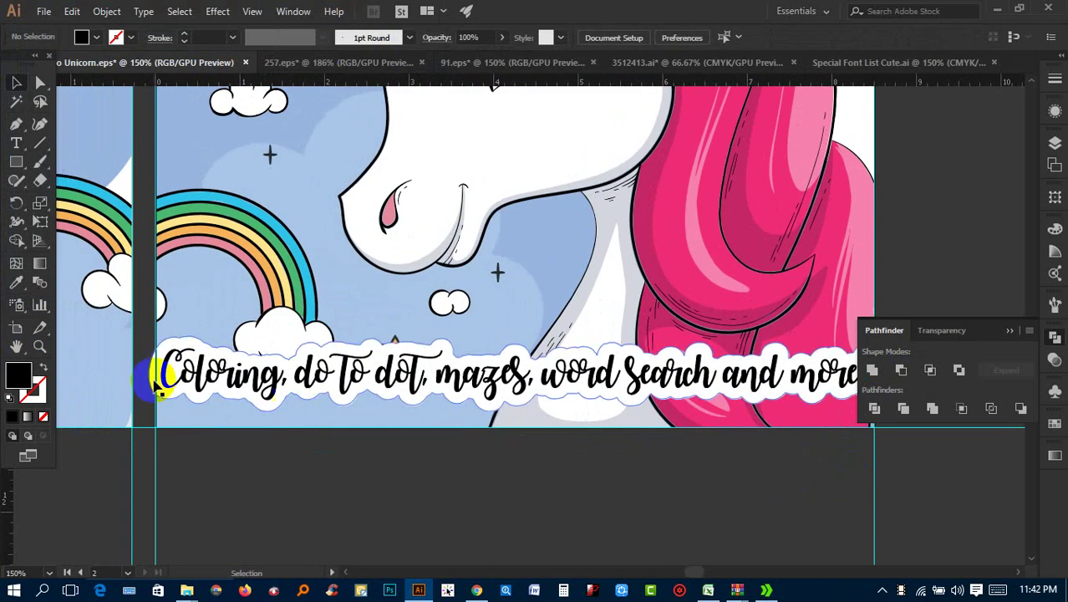
scroll(144, 378, up, 1)
scroll(155, 380, up, 1)
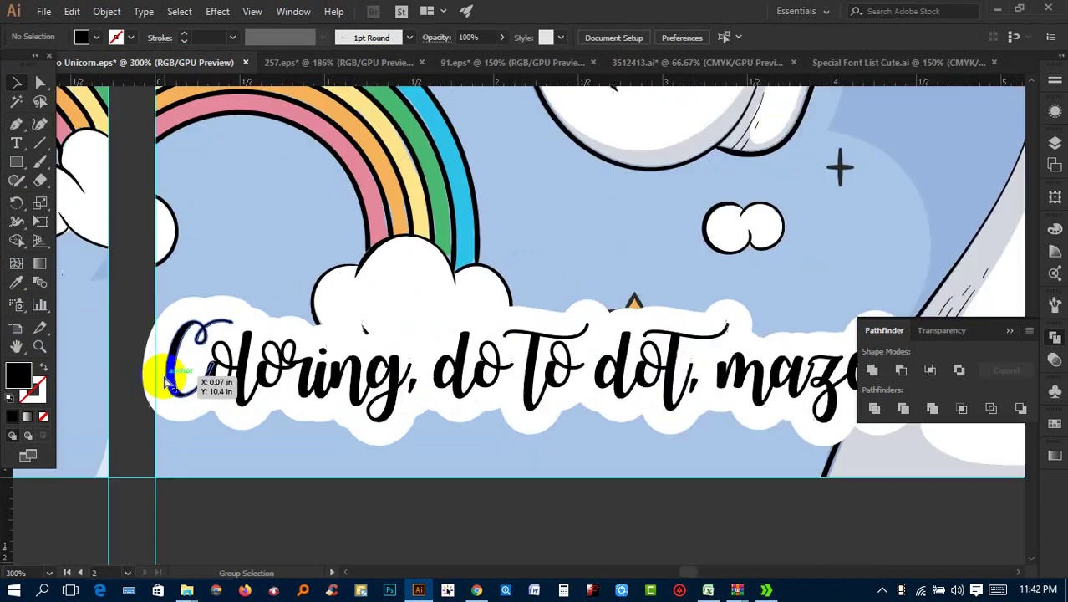
scroll(125, 365, down, 1)
scroll(142, 343, up, 2)
click(164, 318)
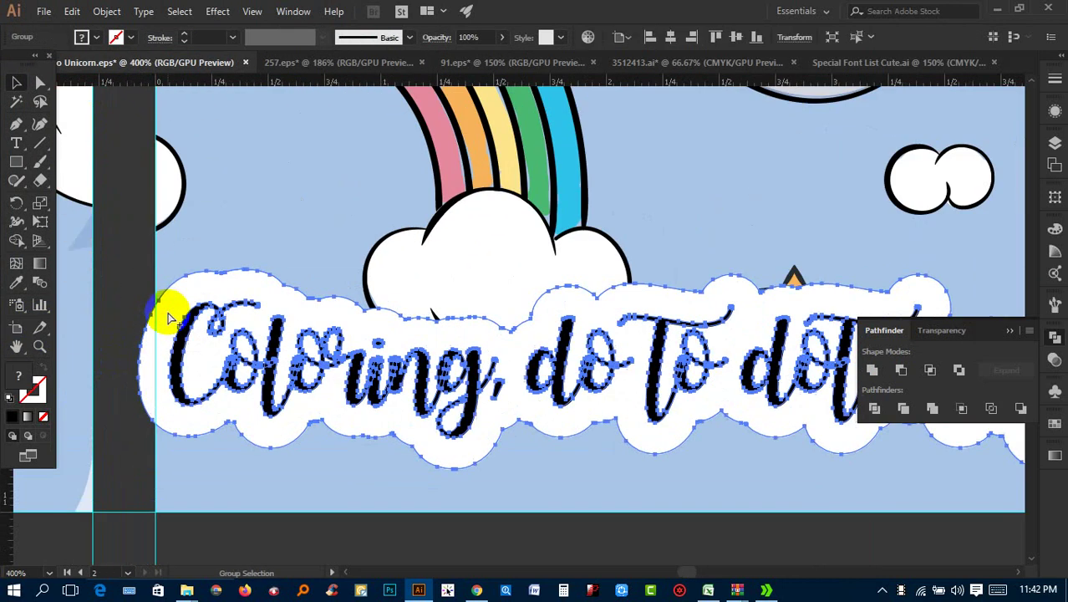
scroll(142, 326, up, 1)
drag(122, 340, 269, 307)
click(215, 238)
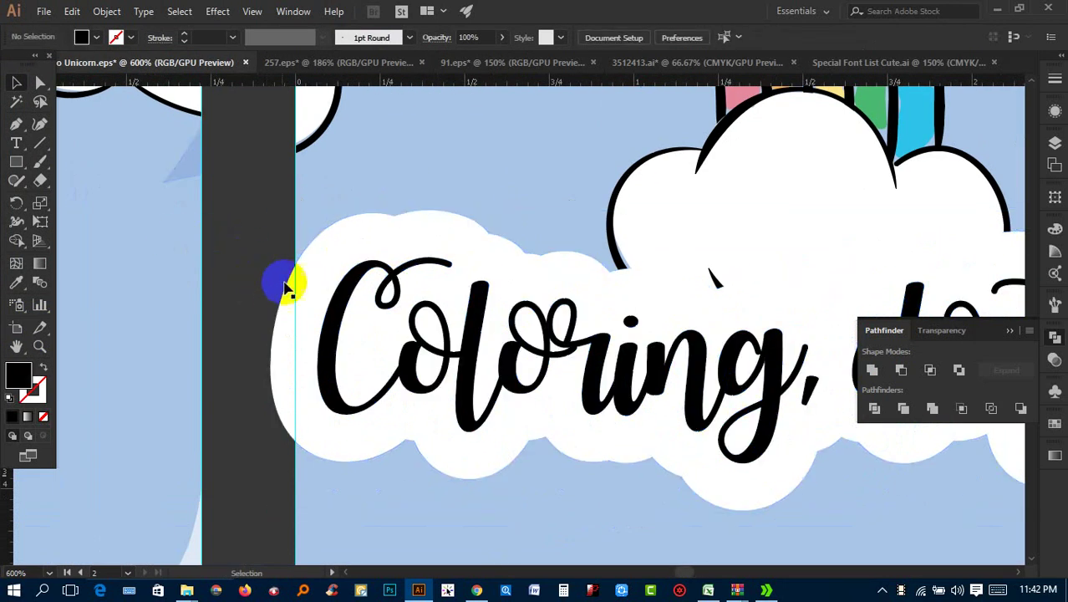
click(341, 291)
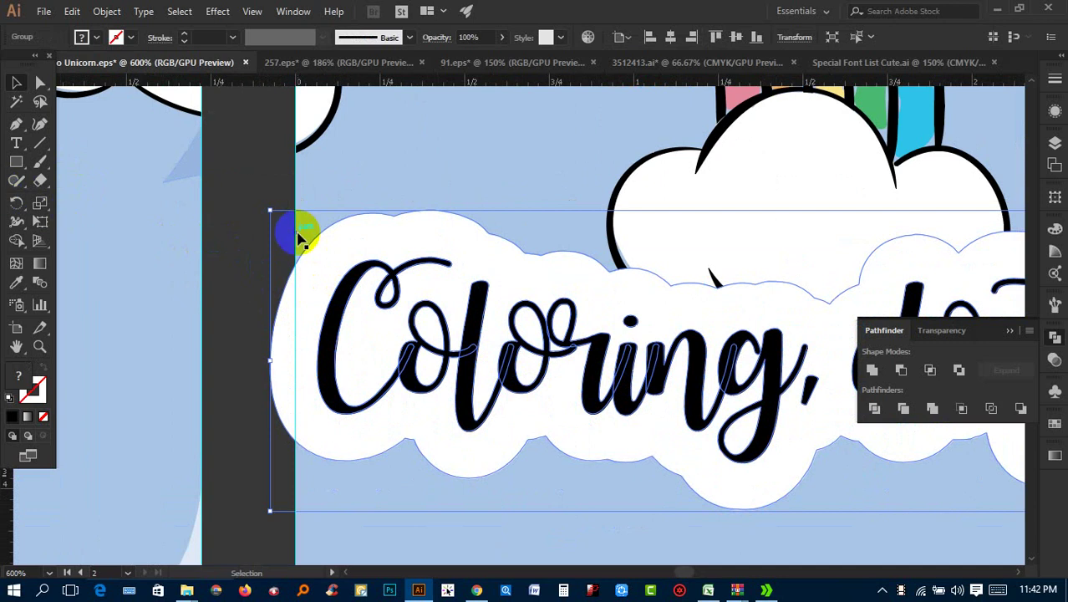
click(47, 181)
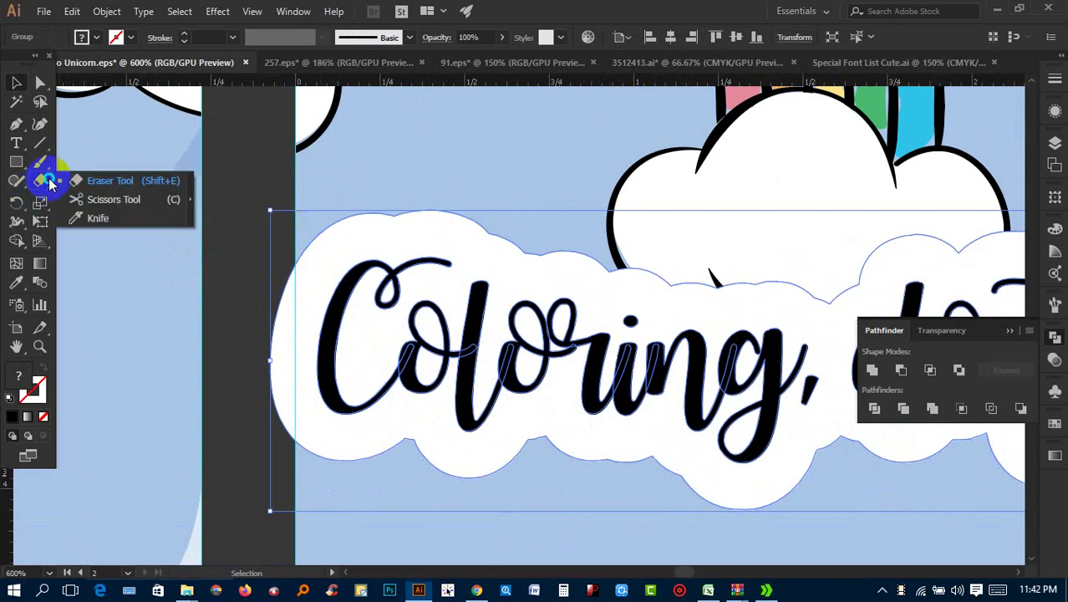
click(139, 184)
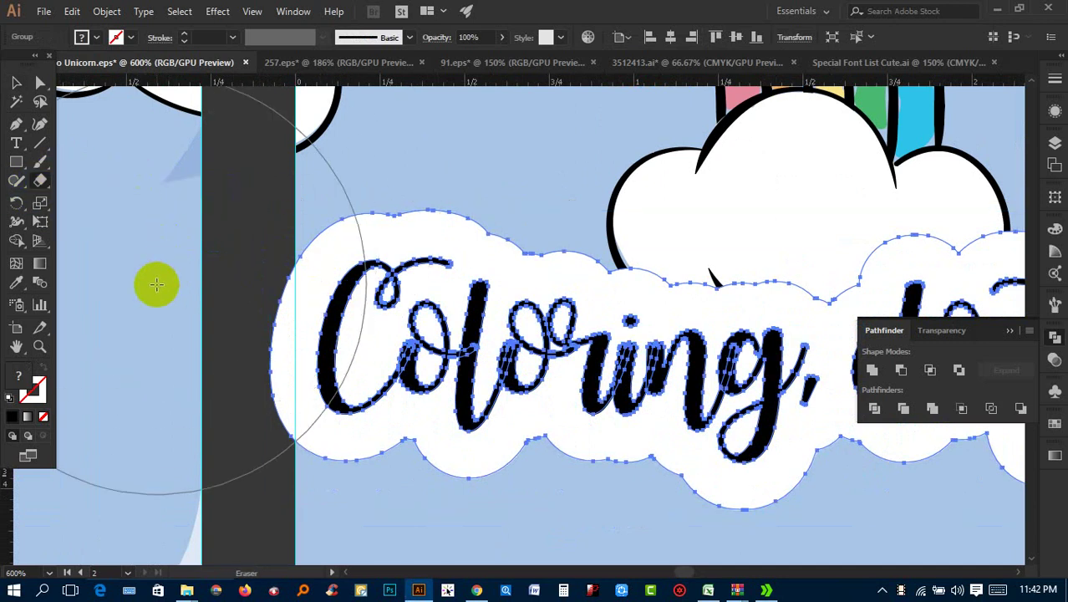
key(bracketleft)
key(bracketleft)
key(bracketleft)
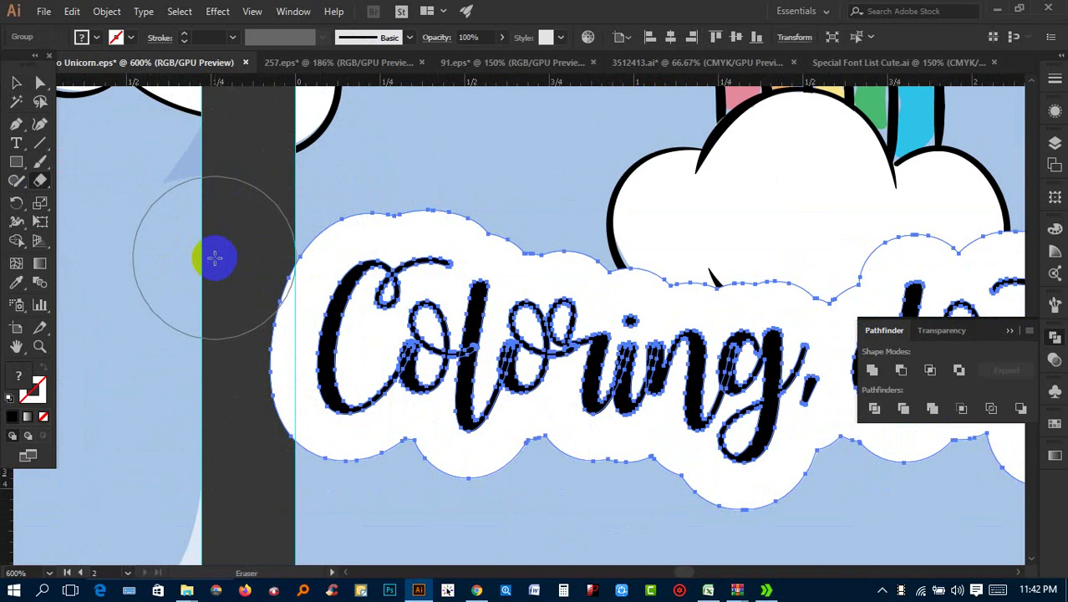
drag(215, 255, 214, 429)
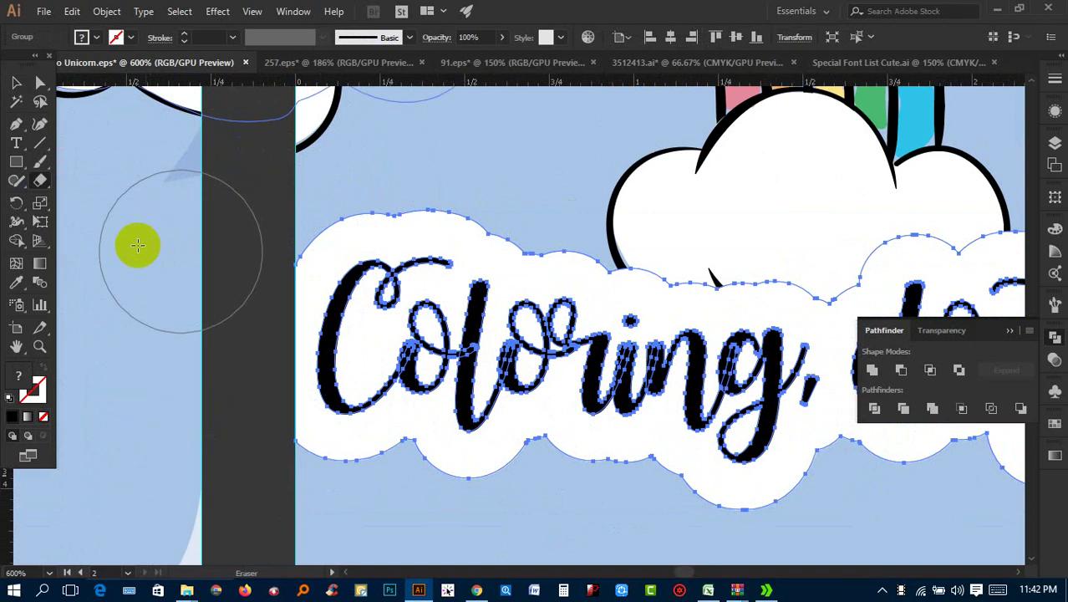
key(ctrl+minus)
key(ctrl+minus)
Step: Erase the cloud overhang past the cover's right edge so it ends flush
scroll(656, 262, right, 5)
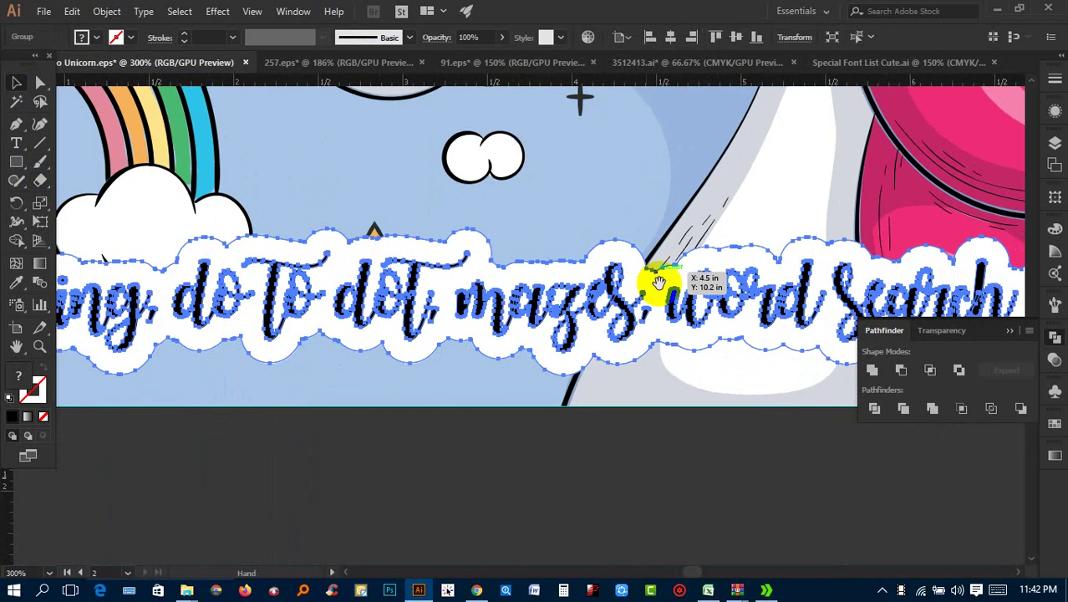
scroll(656, 281, right, 5)
scroll(632, 262, right, 5)
scroll(807, 301, up, 4)
scroll(682, 289, left, 5)
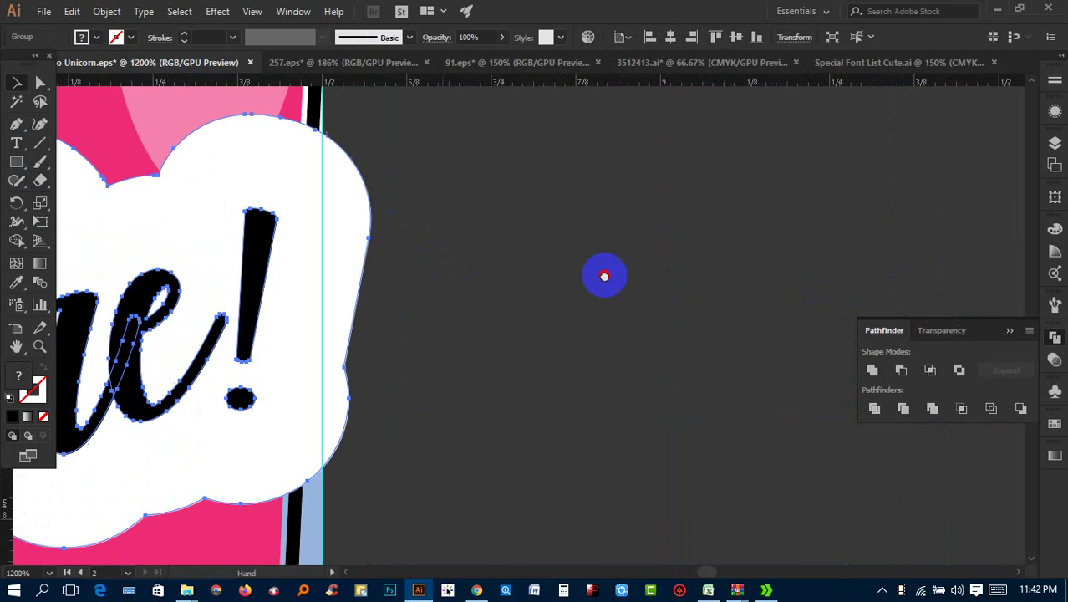
scroll(635, 275, left, 5)
click(569, 226)
key(ctrl+a)
click(39, 179)
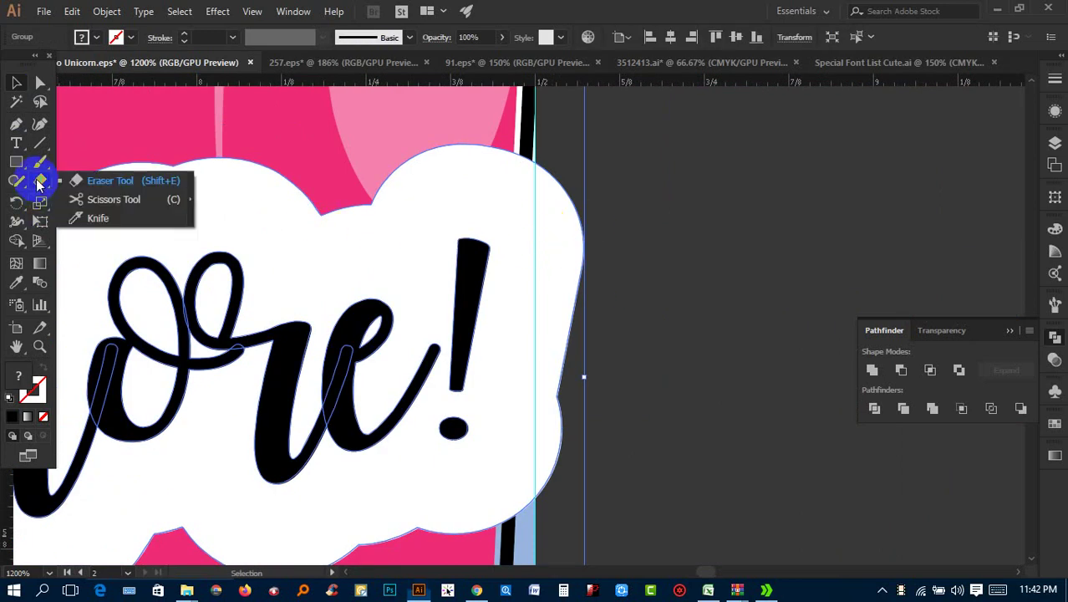
mouse_move(679, 208)
mouse_down()
mouse_move(692, 199)
mouse_move(698, 465)
mouse_up()
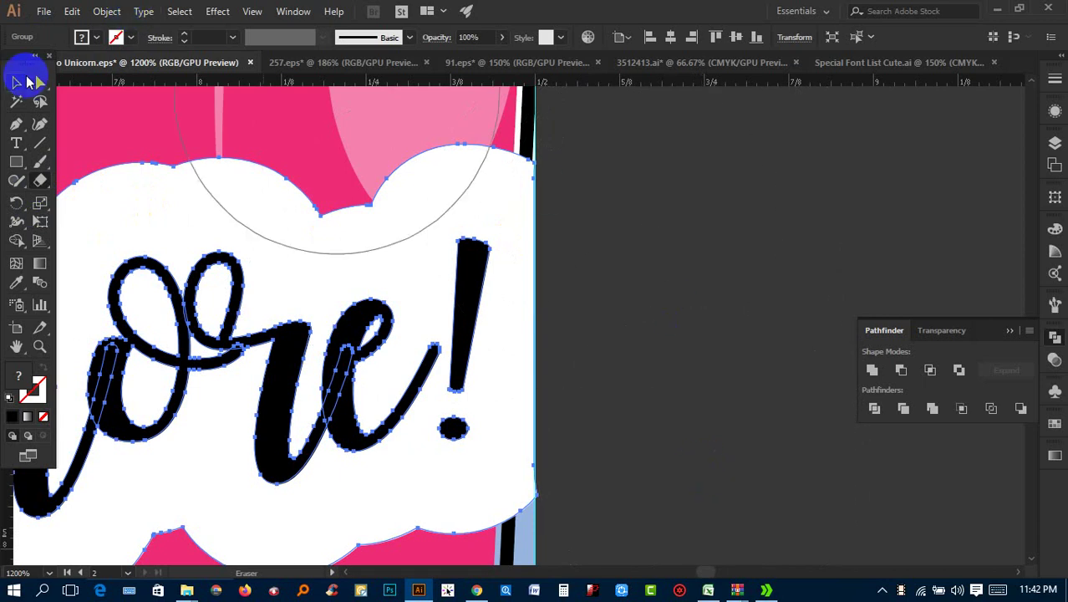
click(17, 81)
Step: Zoom out to view both cover pages in full
click(780, 239)
key(ctrl+1)
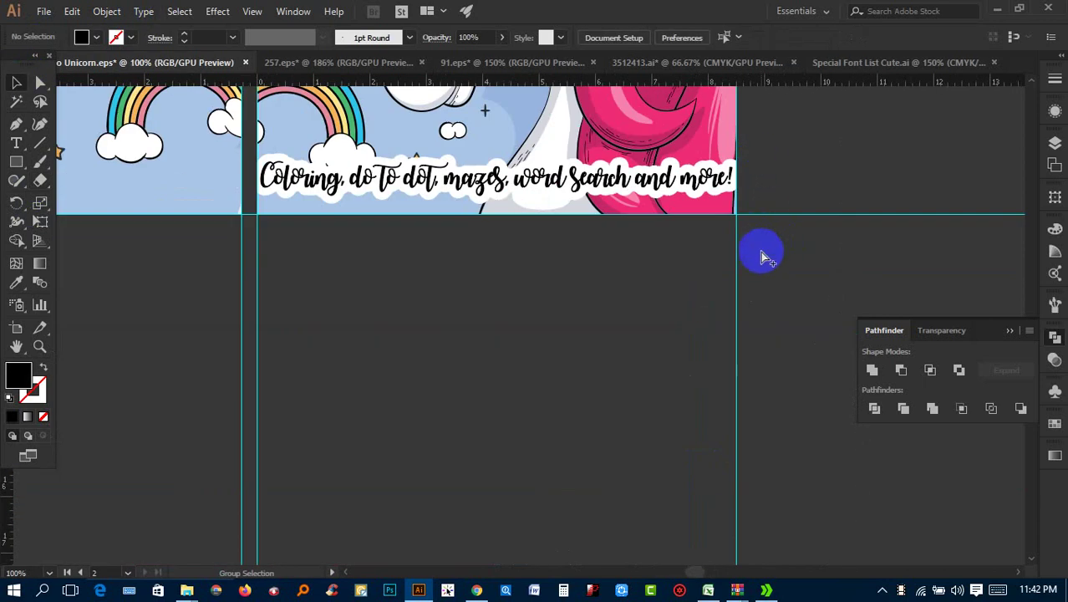
key(ctrl+minus)
drag(704, 317, 726, 533)
key(ctrl+minus)
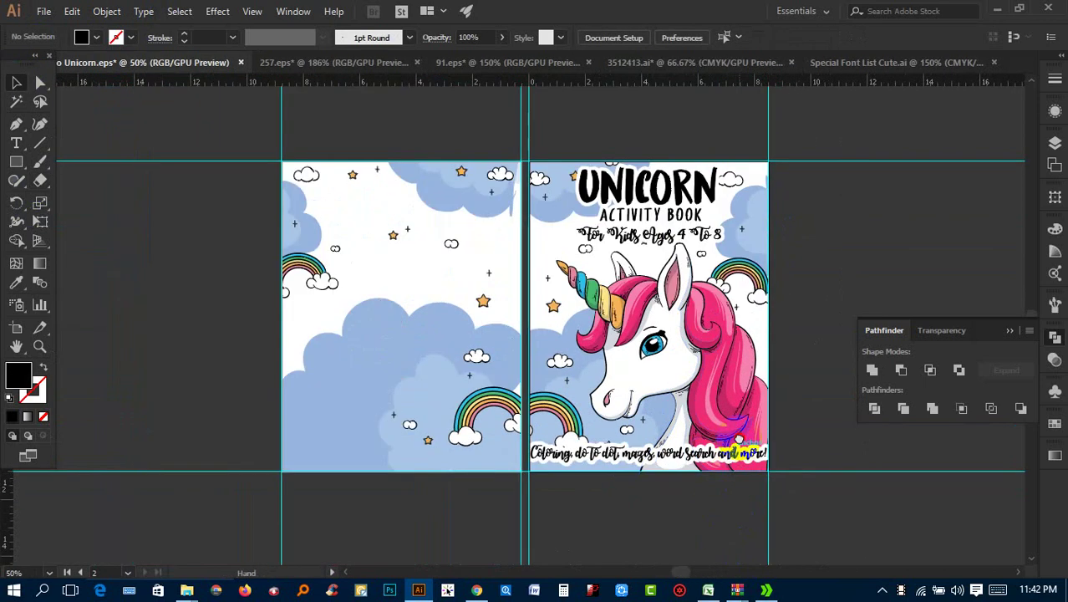
drag(741, 443, 724, 443)
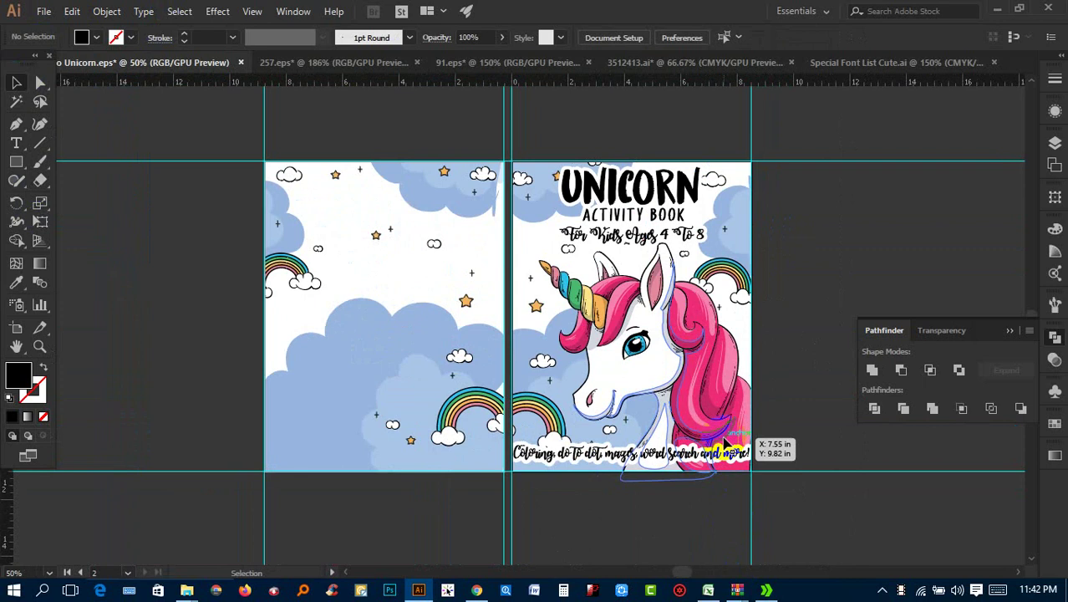
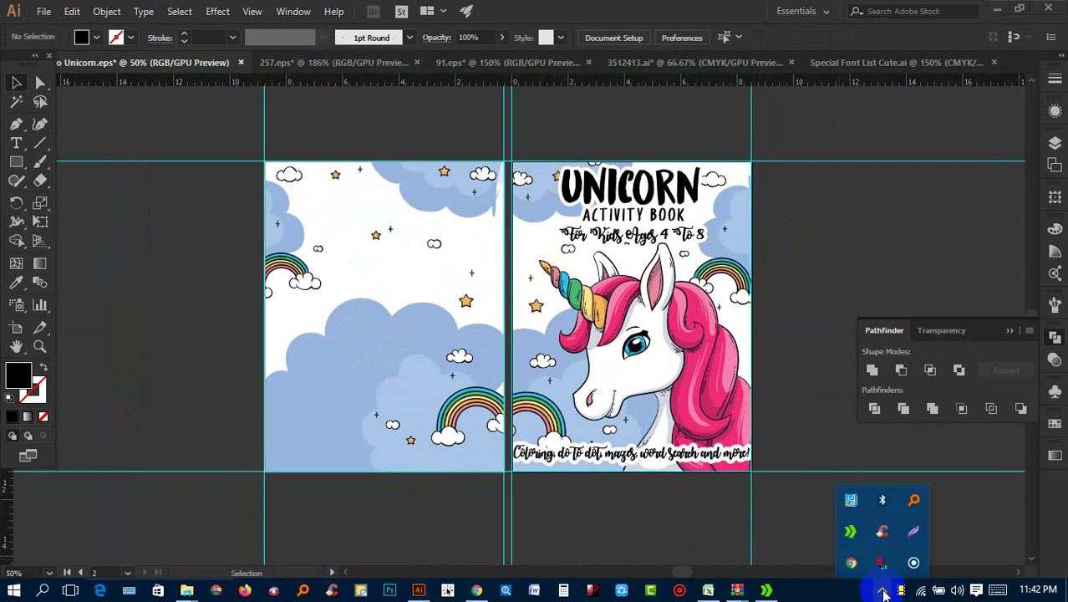
Step: Open 2776102.ai from the unicorn invitation zip in Internet Download Manager
click(850, 532)
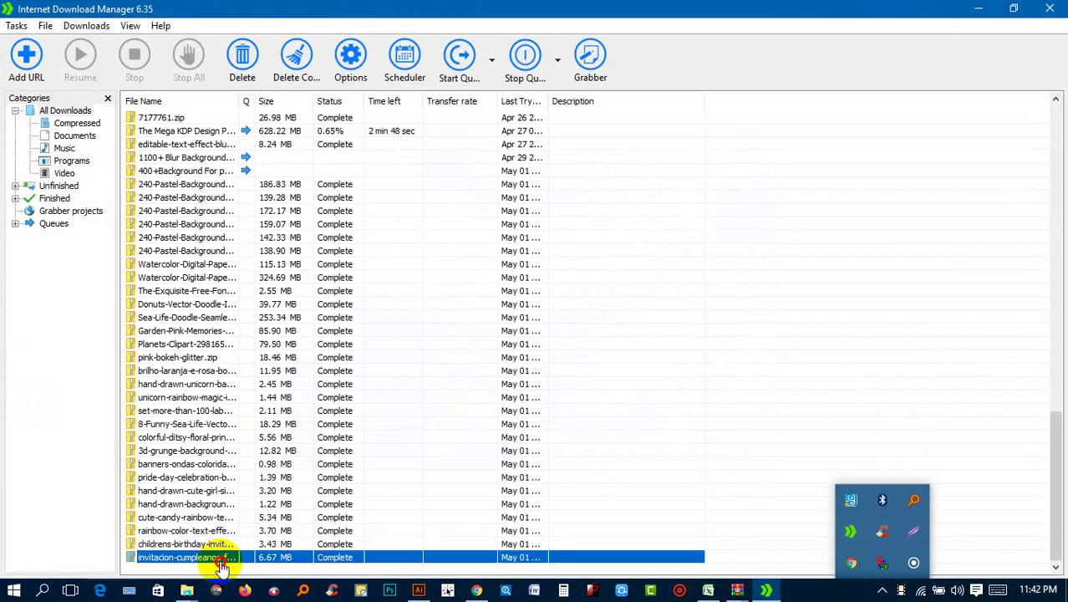
double_click(47, 214)
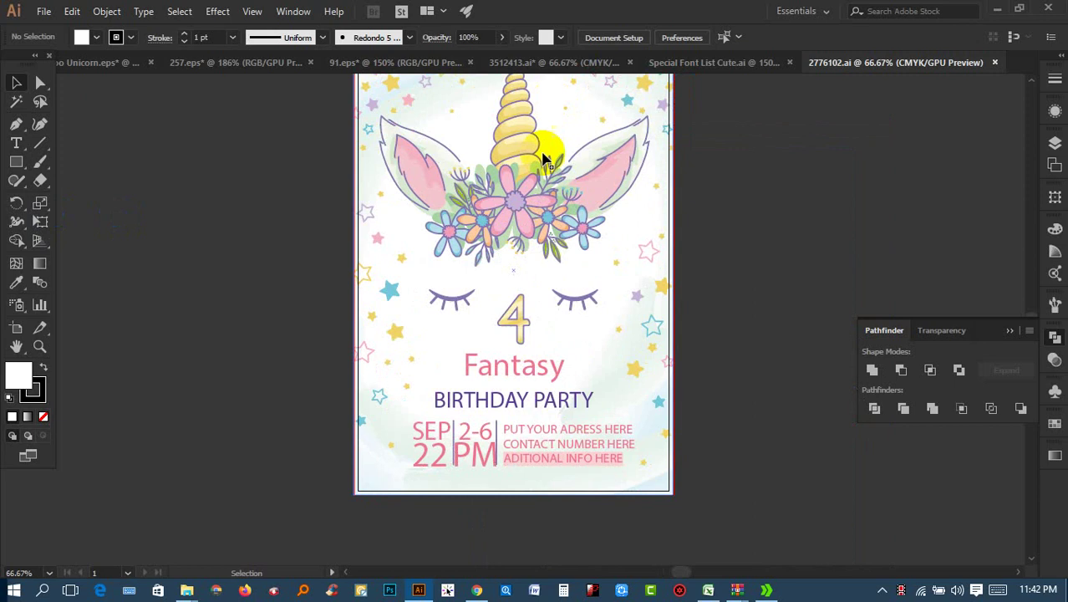
Step: Delete the number 4, BIRTHDAY PARTY, Fantasy title and date/address text
right_click(543, 159)
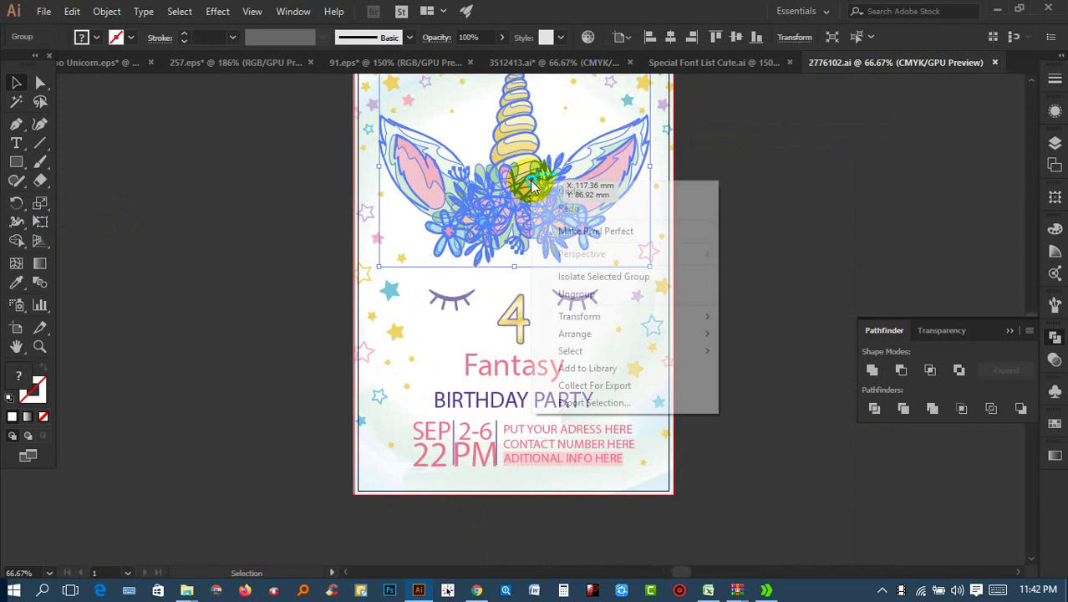
click(716, 124)
key(Delete)
click(512, 400)
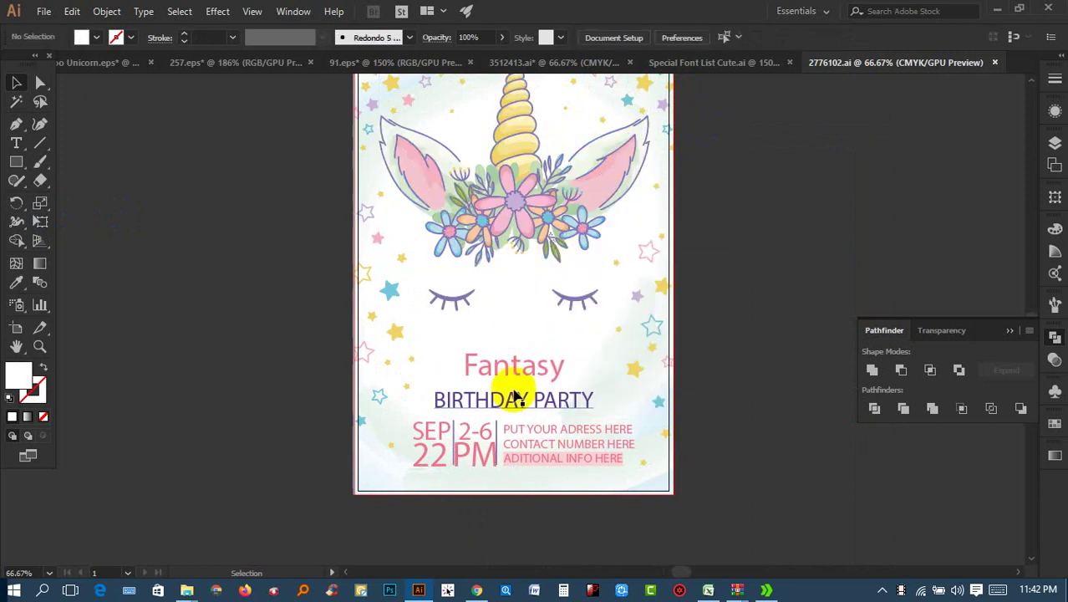
key(Delete)
click(522, 364)
key(Delete)
click(531, 436)
key(Delete)
Step: Move all the unicorn artwork left off the artboard
scroll(660, 359, up, 1)
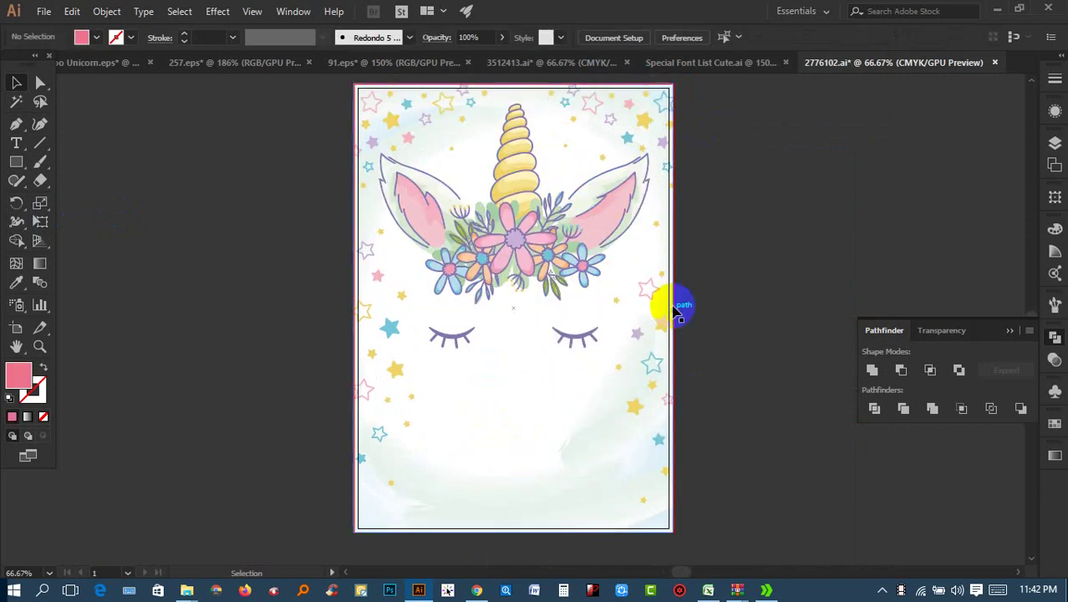
drag(270, 114, 414, 167)
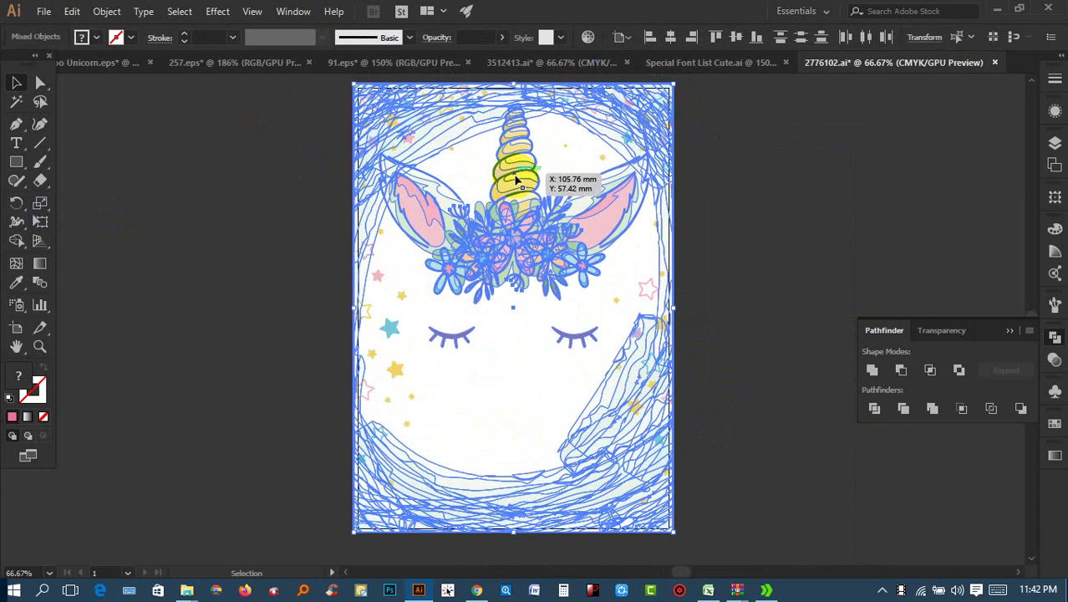
drag(516, 180, 141, 180)
click(339, 226)
scroll(339, 227, left, 5)
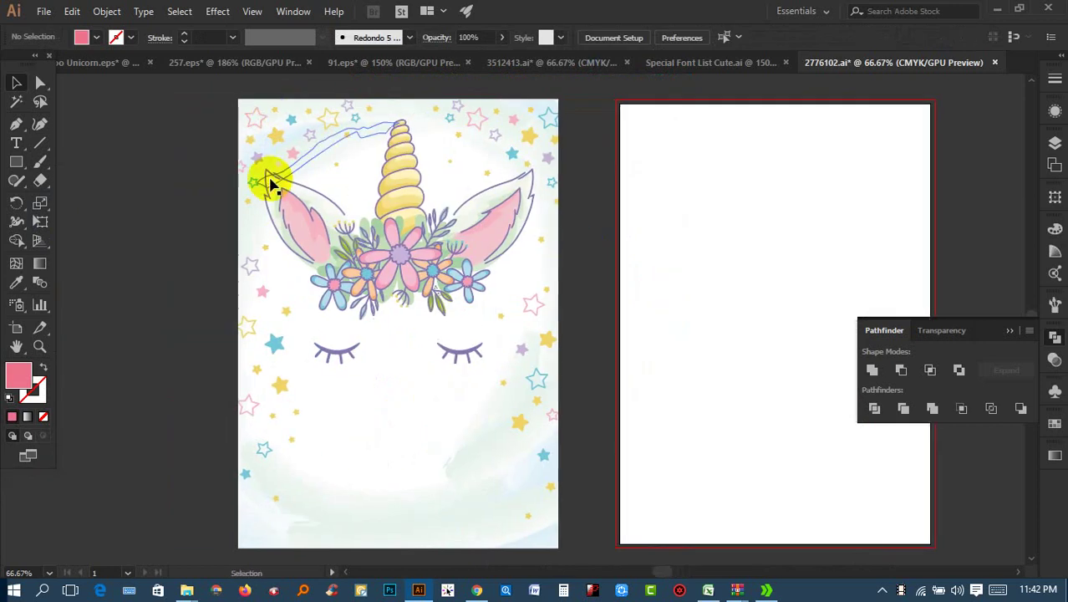
scroll(270, 182, up, 5)
scroll(381, 174, down, 4)
Step: Ungroup the unicorn artwork and then its right ear group
mouse_move(397, 190)
mouse_down()
mouse_move(437, 291)
mouse_move(391, 191)
mouse_up()
scroll(391, 191, down, 2)
scroll(484, 232, up, 2)
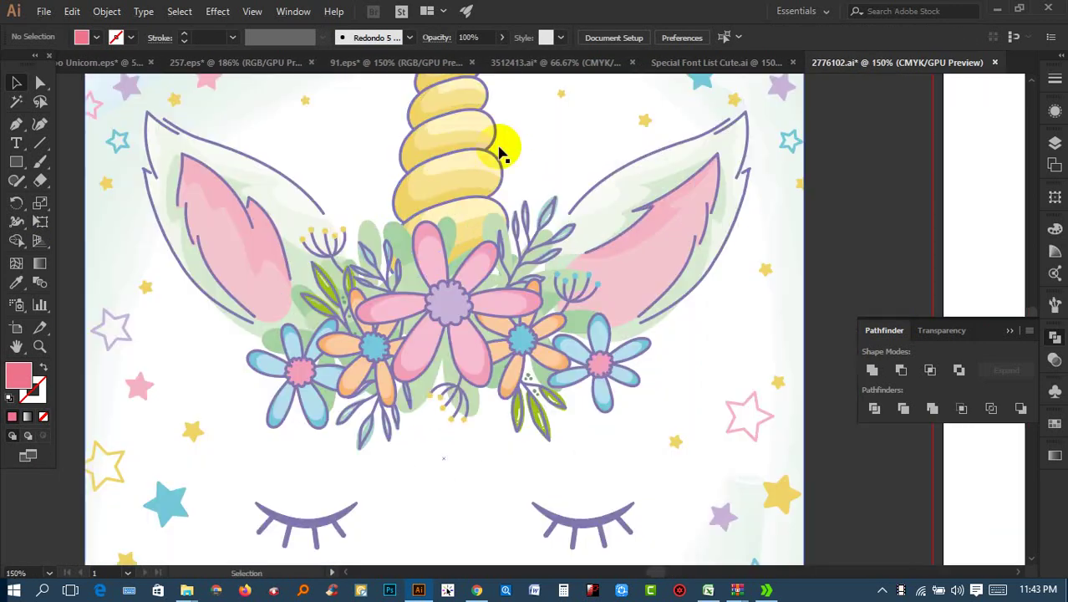
click(499, 151)
right_click(494, 144)
click(535, 255)
click(859, 201)
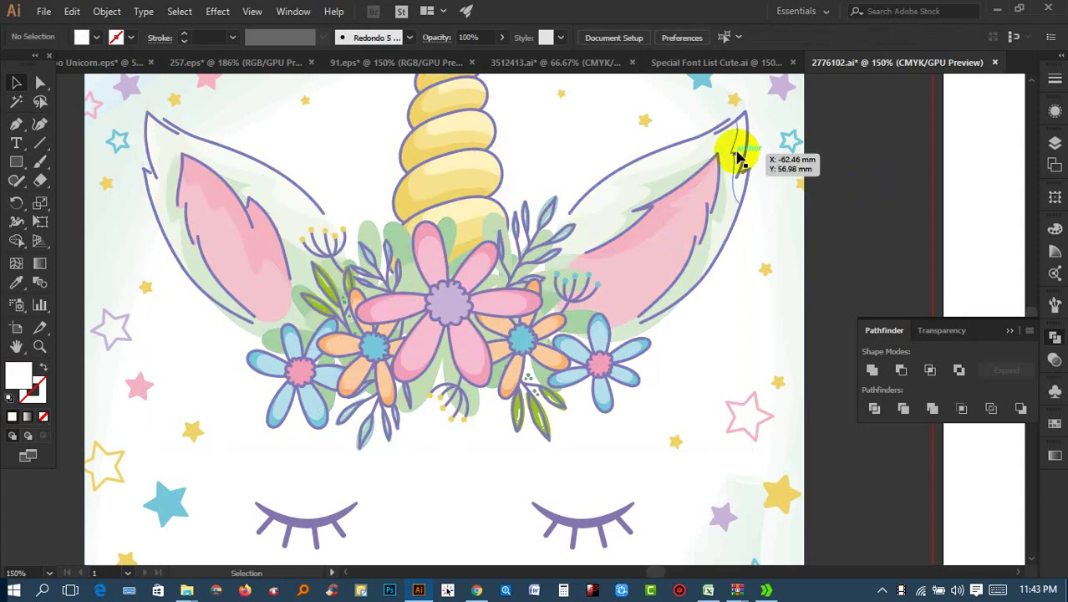
click(743, 138)
right_click(745, 136)
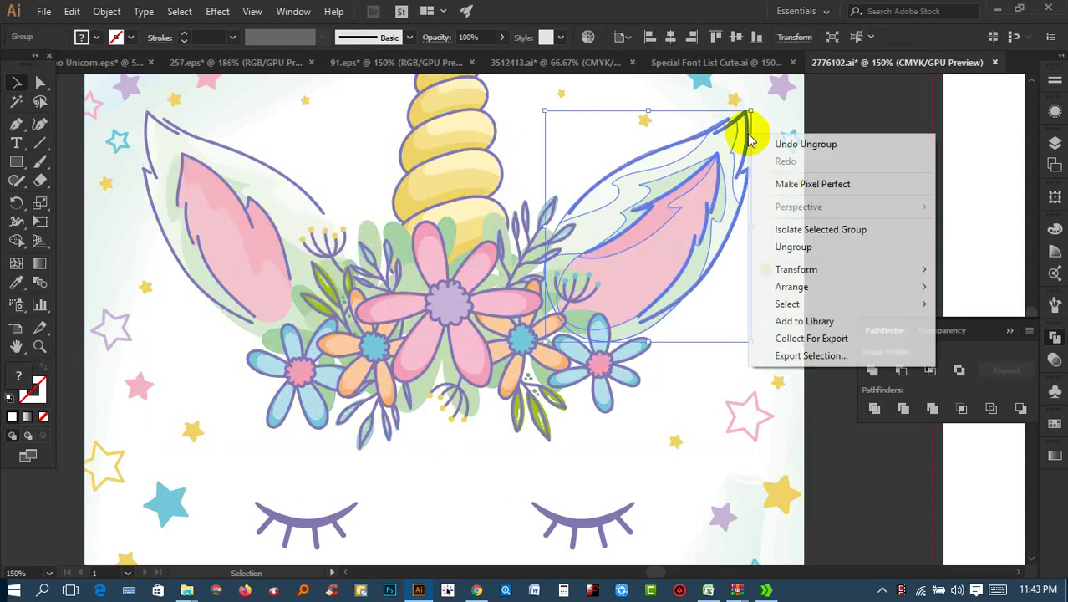
click(783, 248)
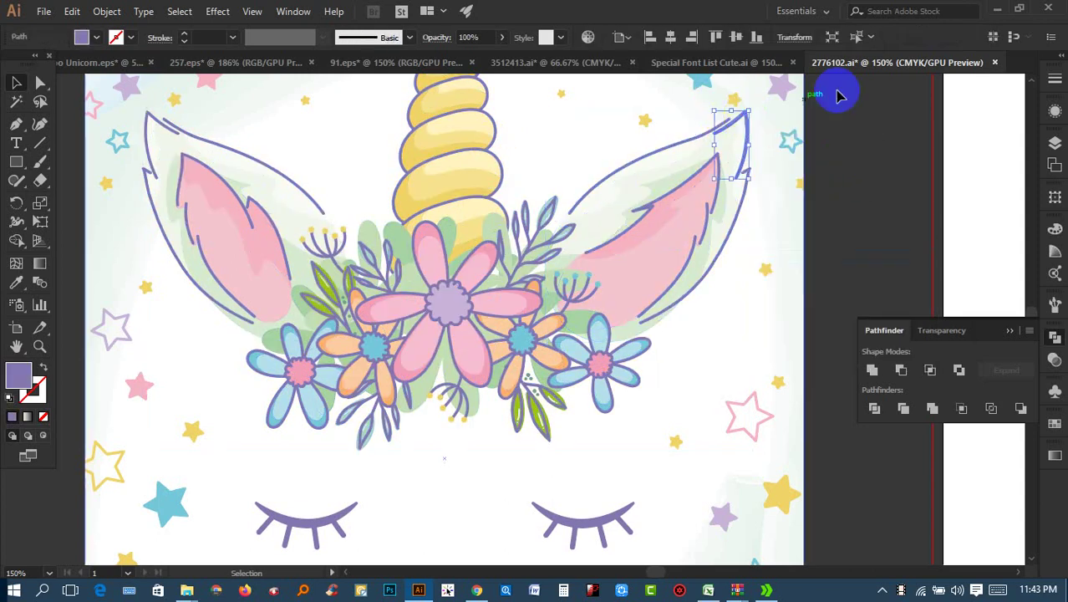
Step: Change the purple ear, flower and eyelash outlines to pure black
scroll(777, 114, up, 4)
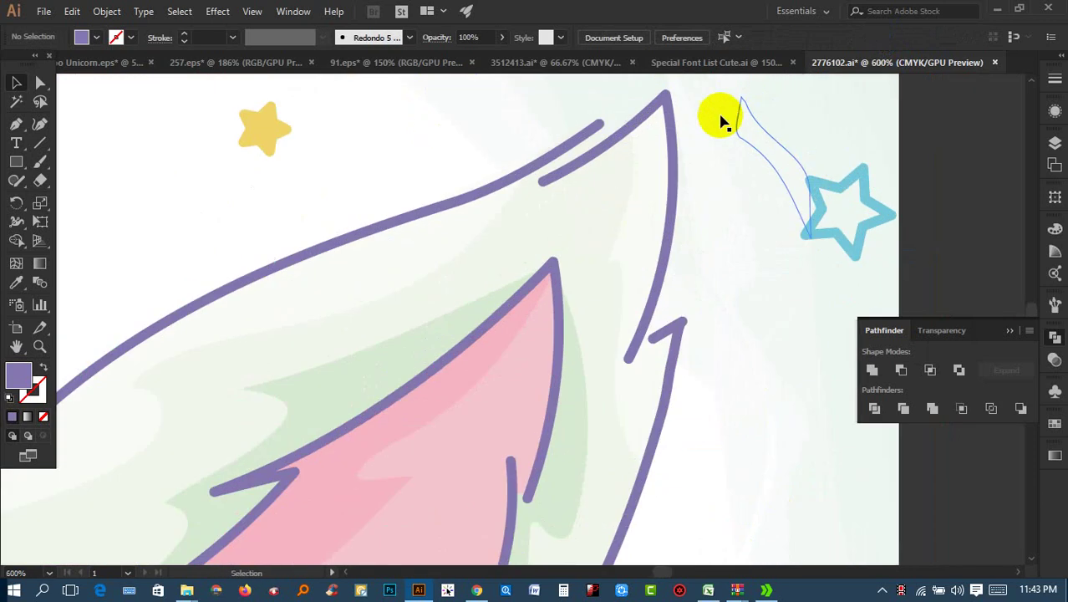
click(673, 109)
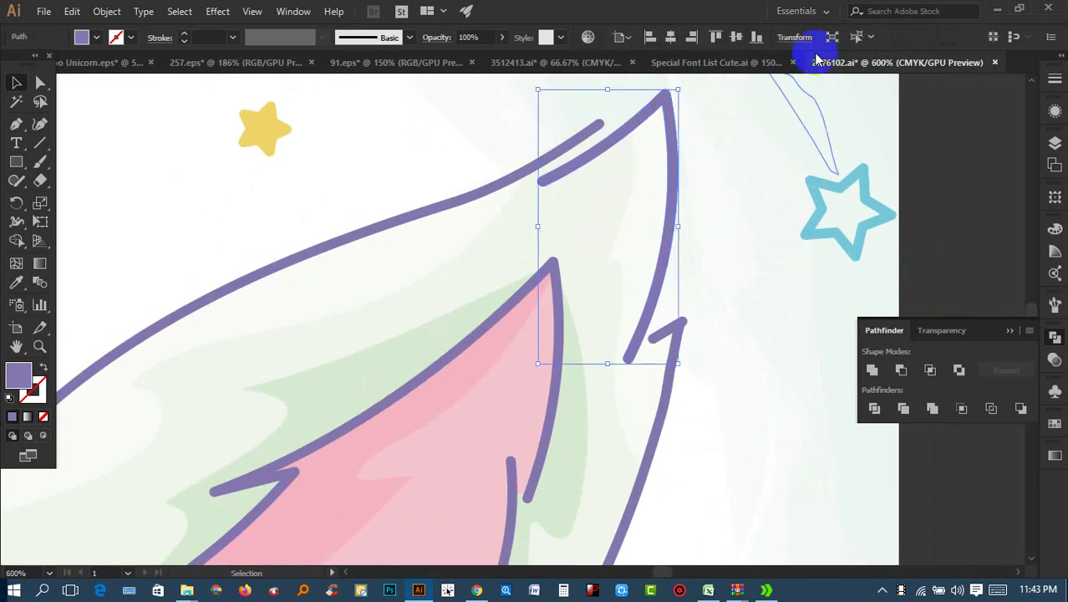
double_click(24, 374)
drag(213, 251, 231, 269)
click(387, 63)
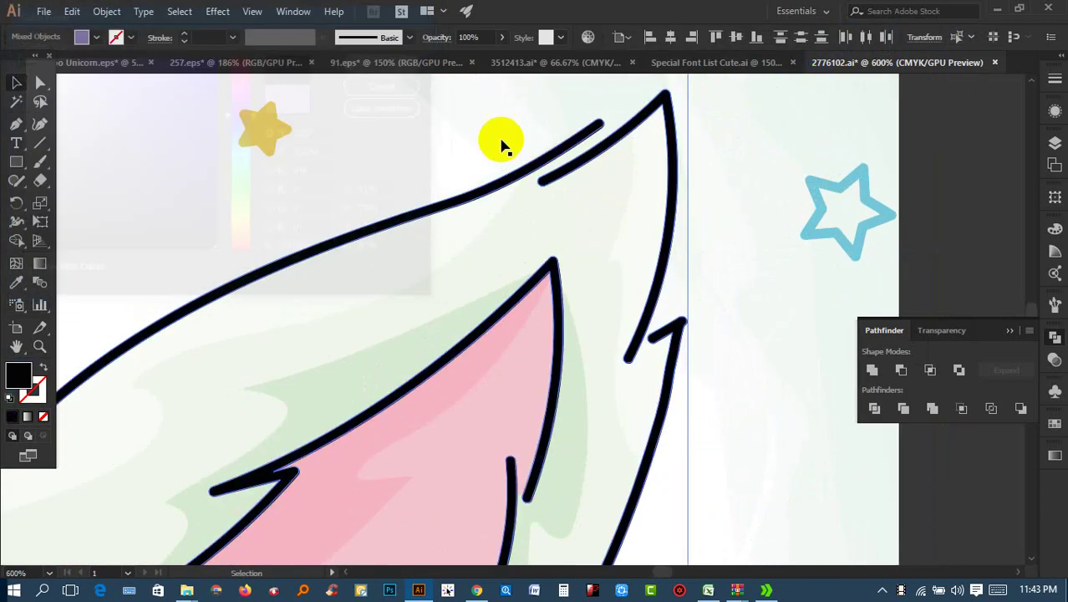
scroll(752, 191, down, 3)
scroll(790, 199, down, 2)
click(806, 246)
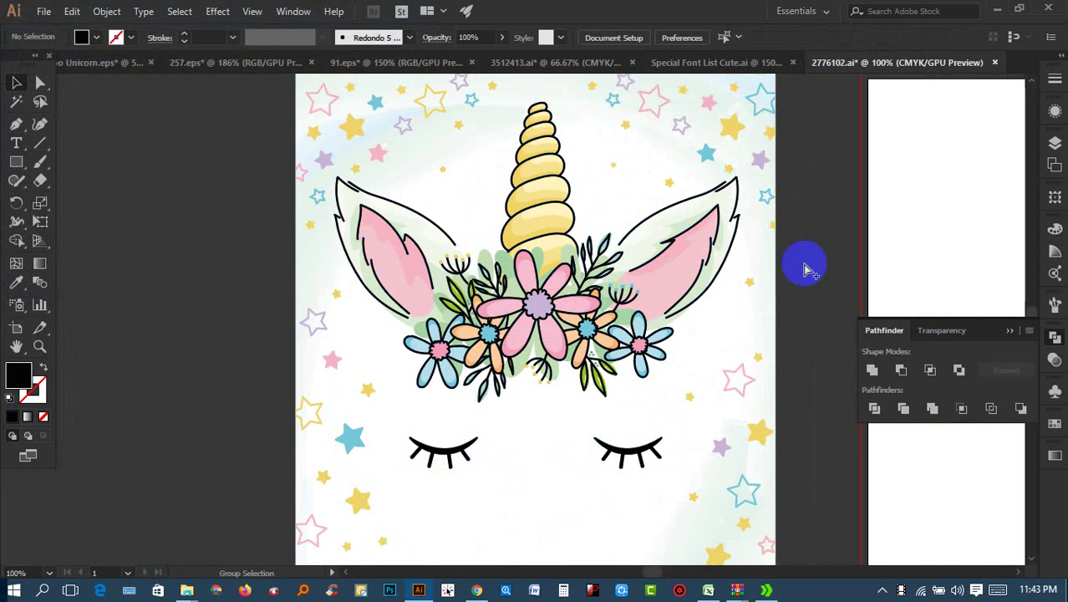
Step: Release the clipping mask around the scattered stars
scroll(805, 269, down, 1)
drag(762, 238, 615, 198)
scroll(615, 353, up, 2)
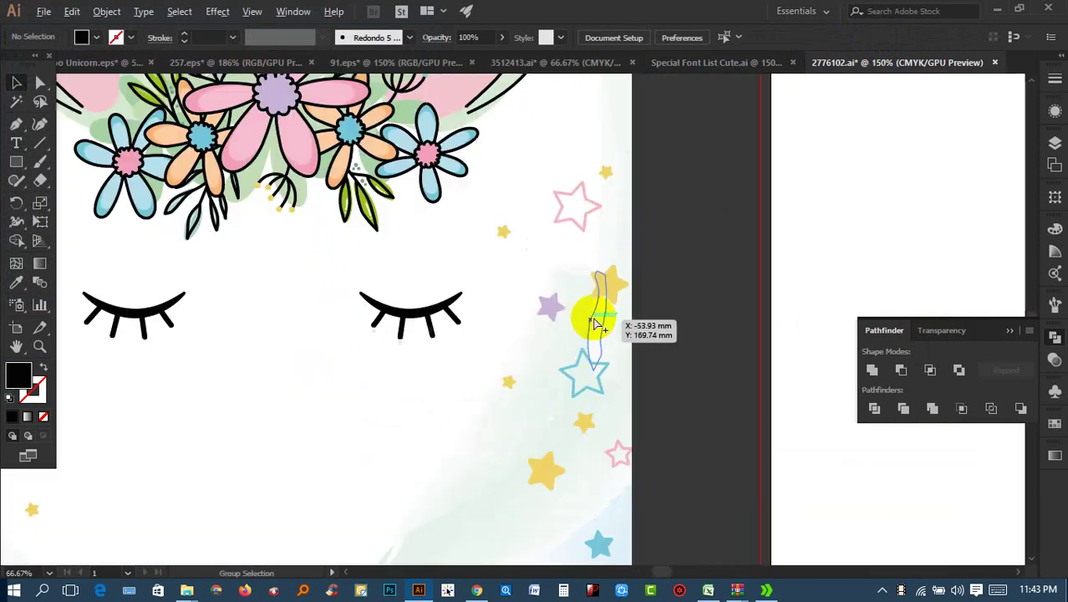
scroll(596, 324, up, 1)
click(534, 299)
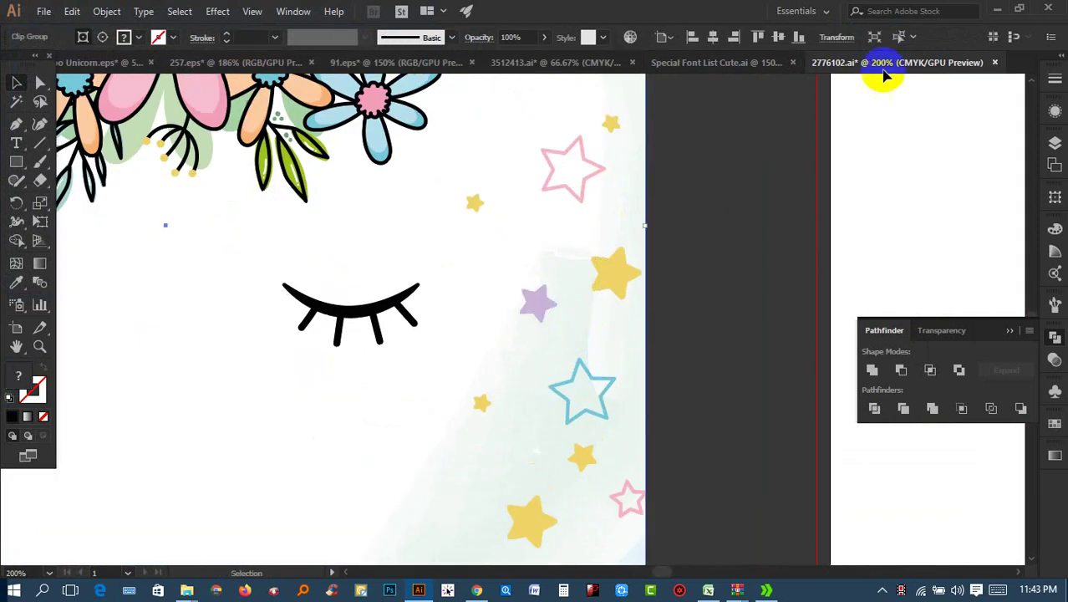
right_click(565, 300)
click(625, 411)
click(715, 252)
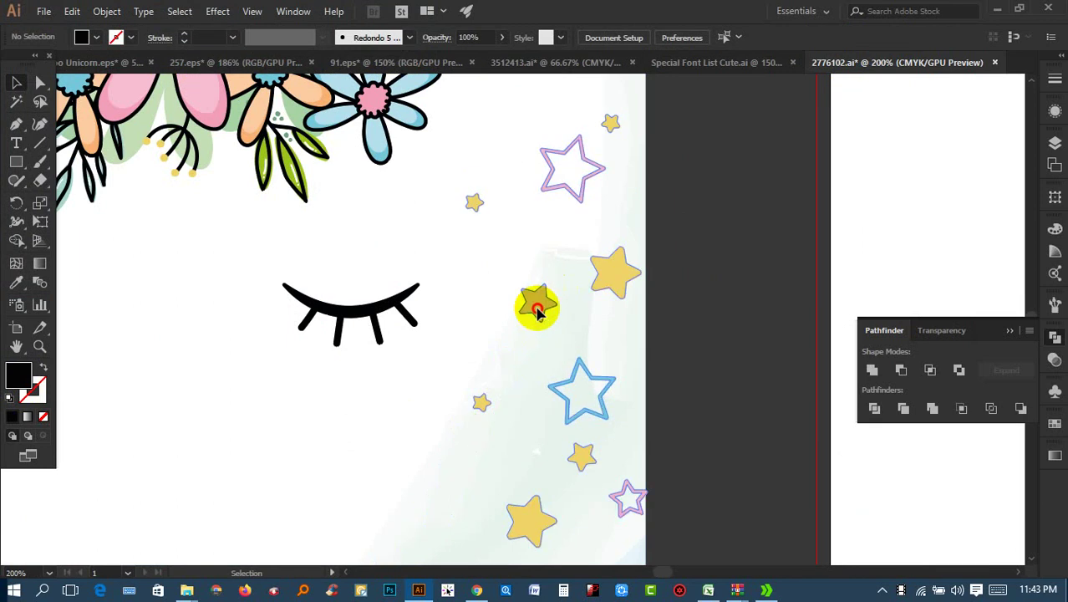
Step: Select individual star groups, the watercolour background and a yellow star to inspect them
click(536, 305)
scroll(658, 219, down, 2)
scroll(656, 215, down, 1)
scroll(633, 224, up, 2)
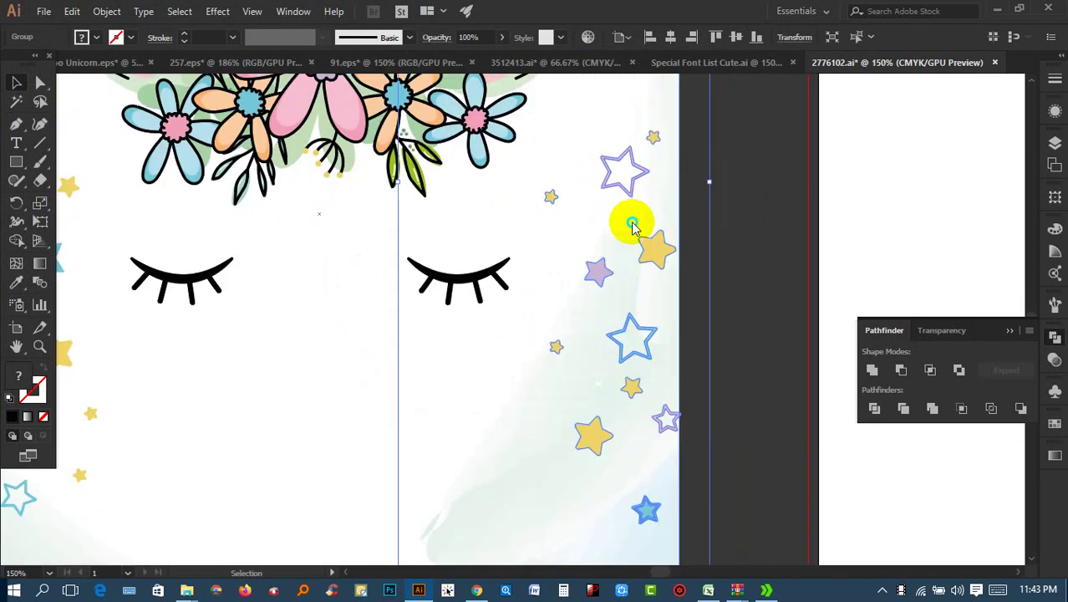
right_click(632, 222)
click(681, 334)
click(713, 234)
click(650, 247)
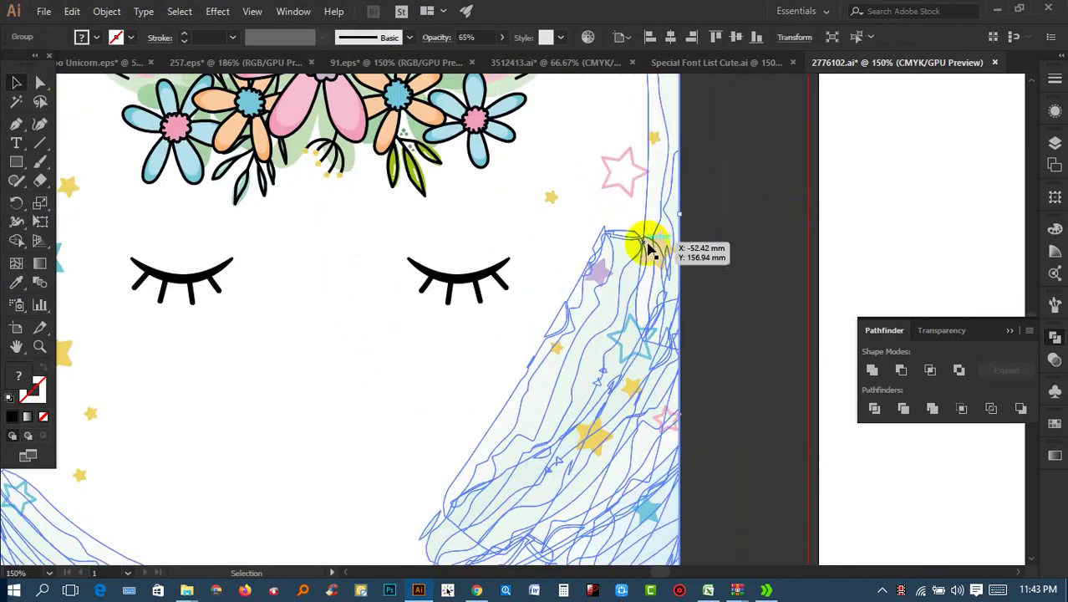
click(732, 230)
click(651, 246)
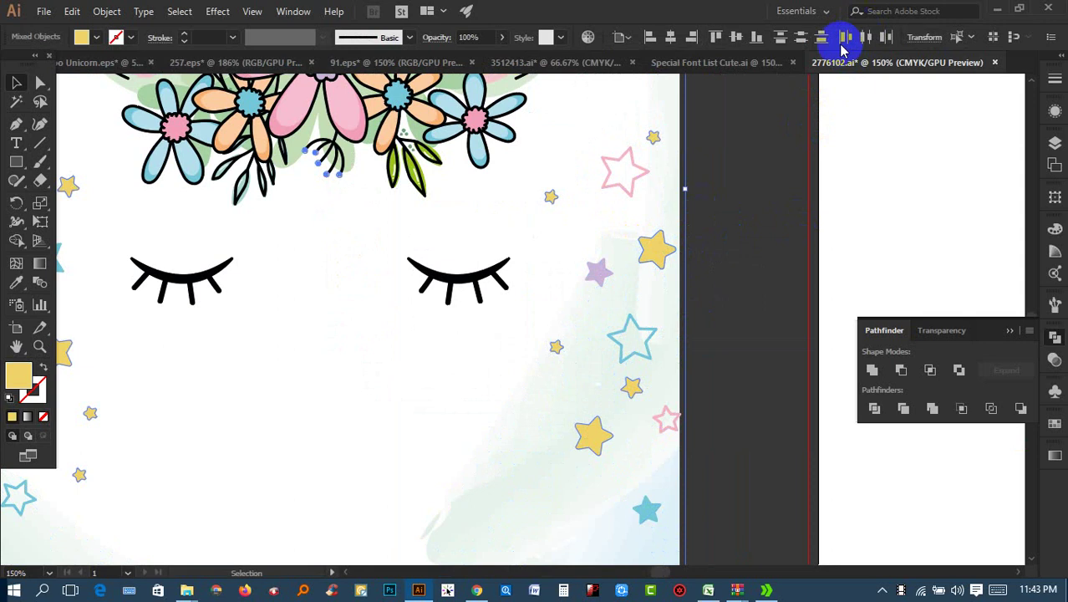
click(729, 227)
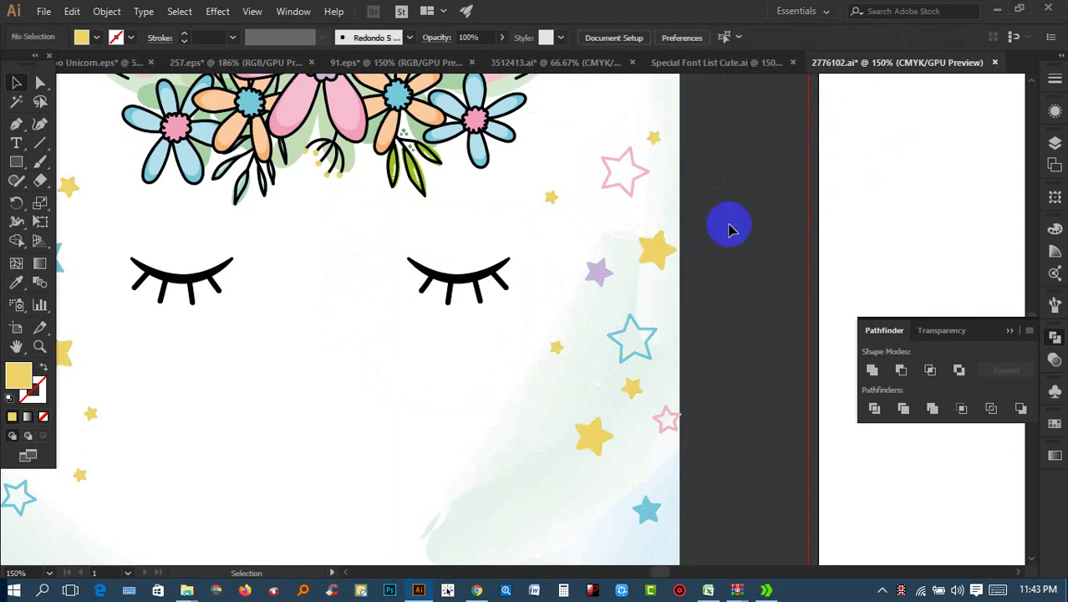
Step: Switch the document to RGB colour mode, then select the yellow stars' fill for editing
click(47, 13)
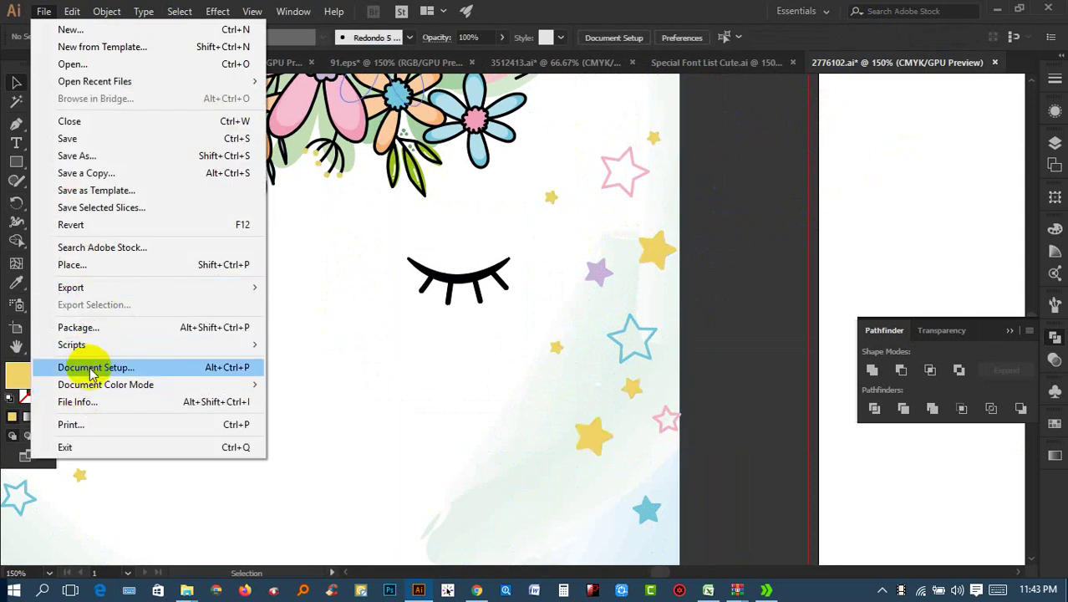
mouse_move(105, 384)
click(349, 405)
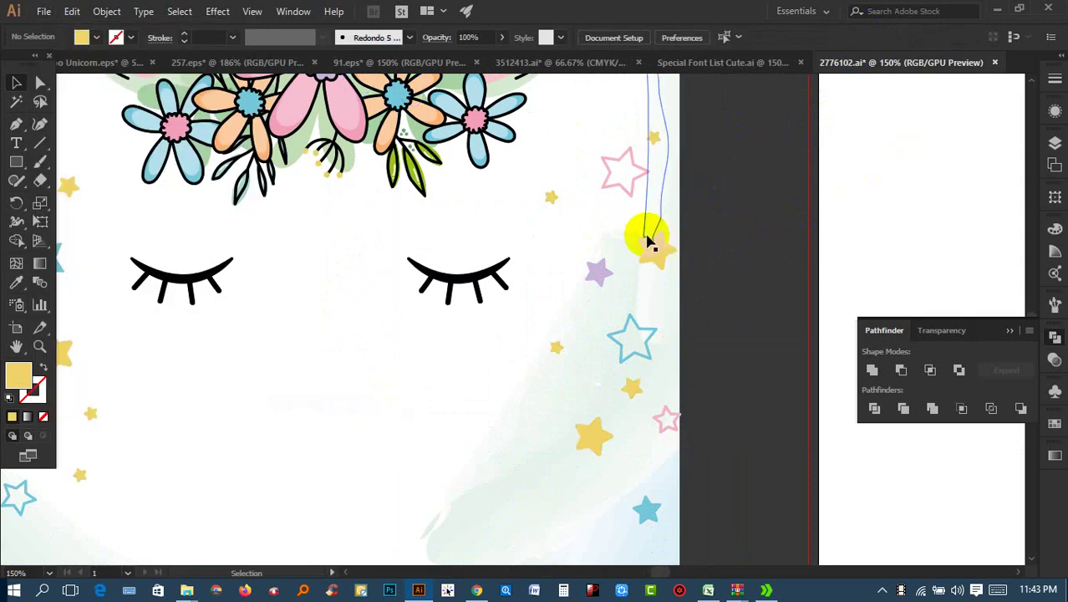
click(650, 242)
click(742, 250)
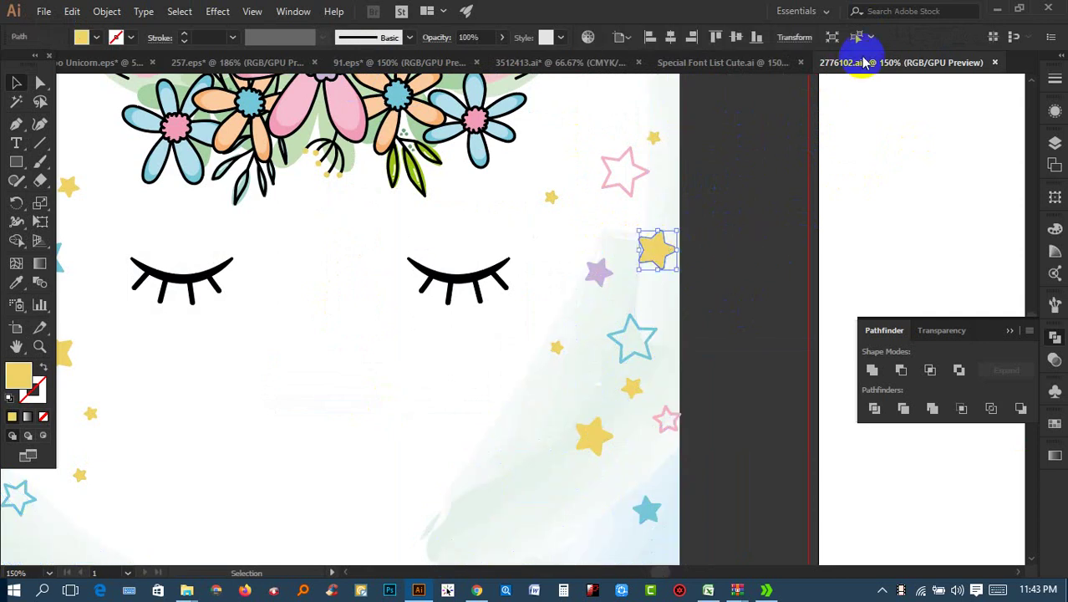
key(ctrl+a)
double_click(19, 380)
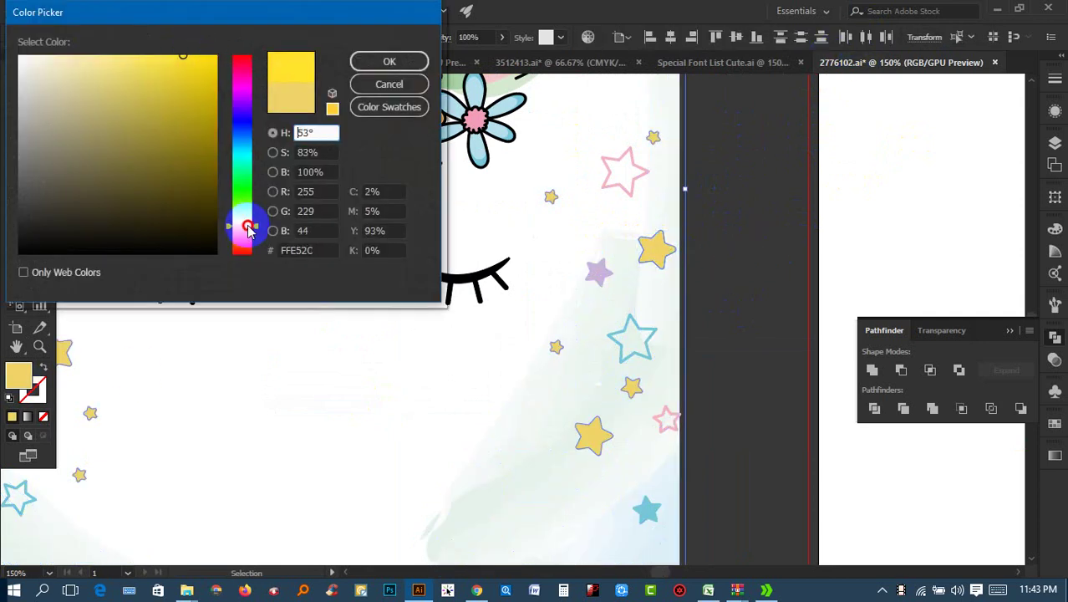
Step: Apply yellow FFE52C to the yellow stars and bright pink FF5F8D to pale pink stars
click(384, 57)
click(714, 207)
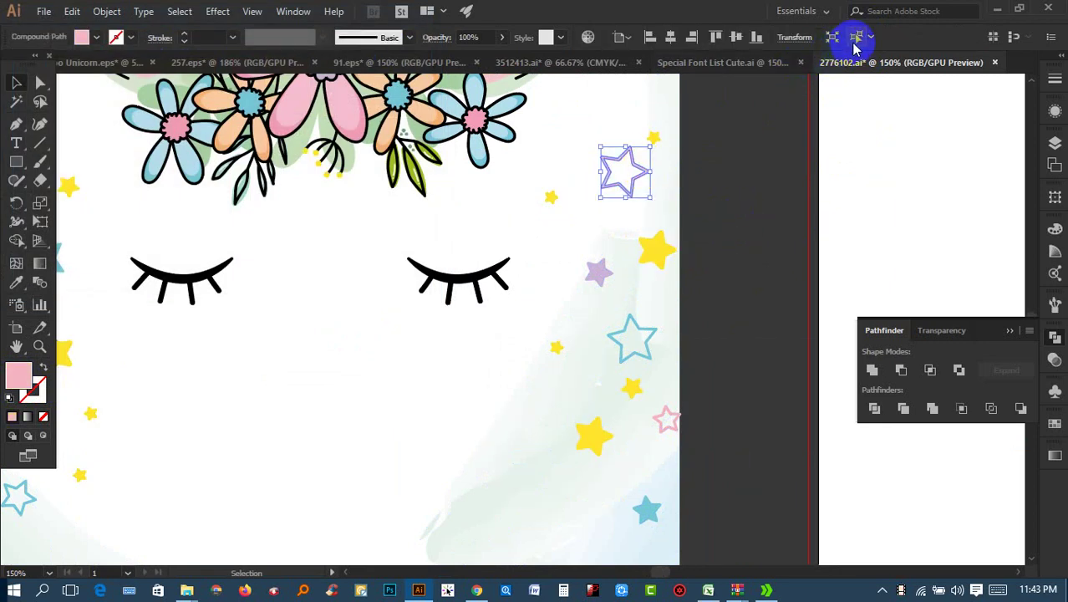
click(854, 42)
double_click(19, 377)
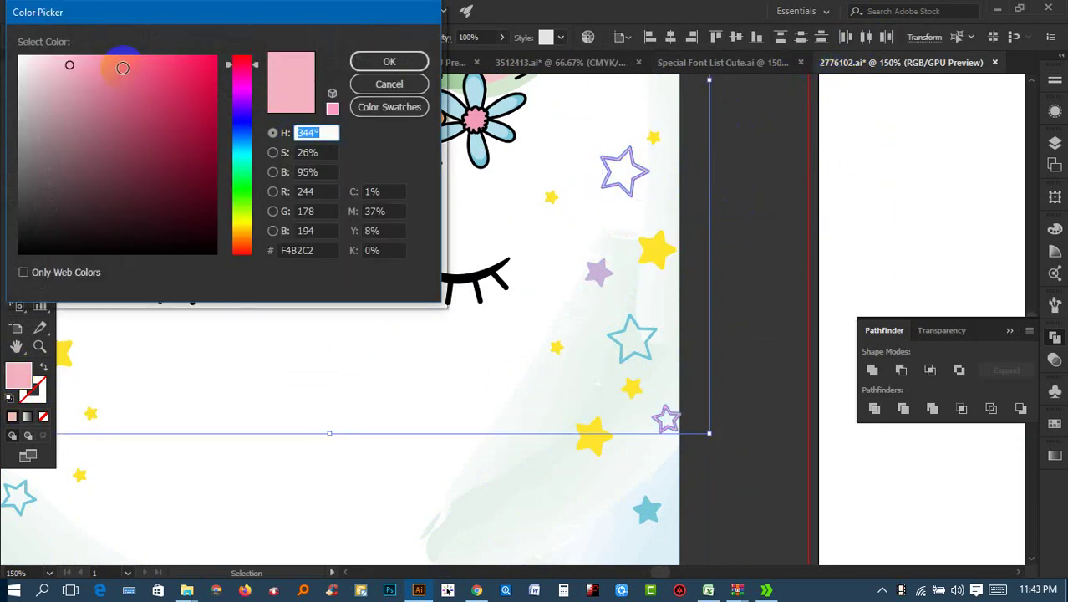
click(364, 70)
click(866, 210)
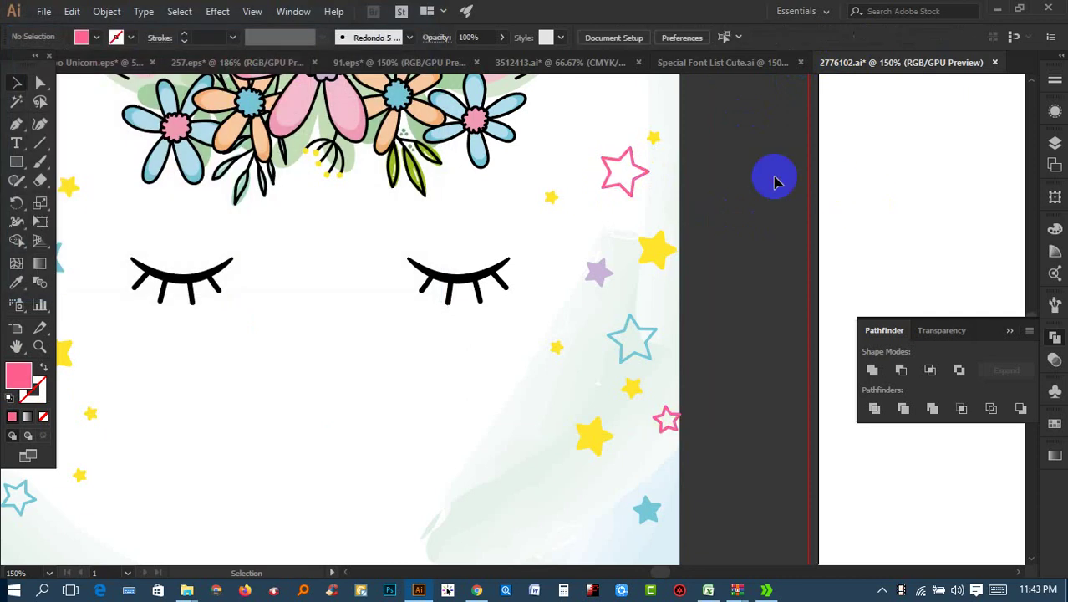
Step: Recolour all the lilac stars to a stronger purple, CD97F7
click(599, 272)
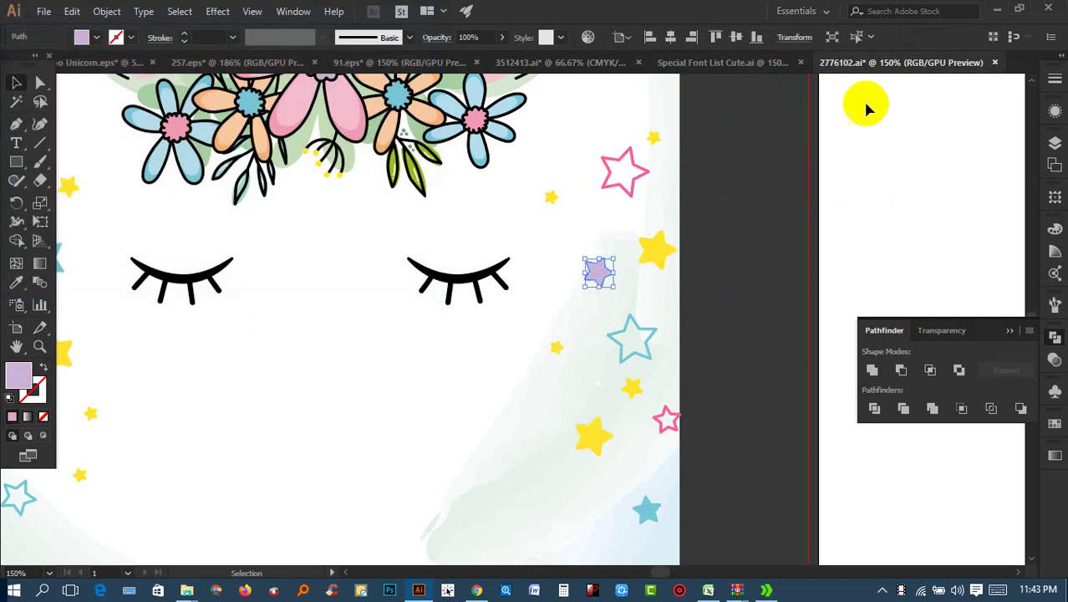
click(853, 38)
double_click(20, 374)
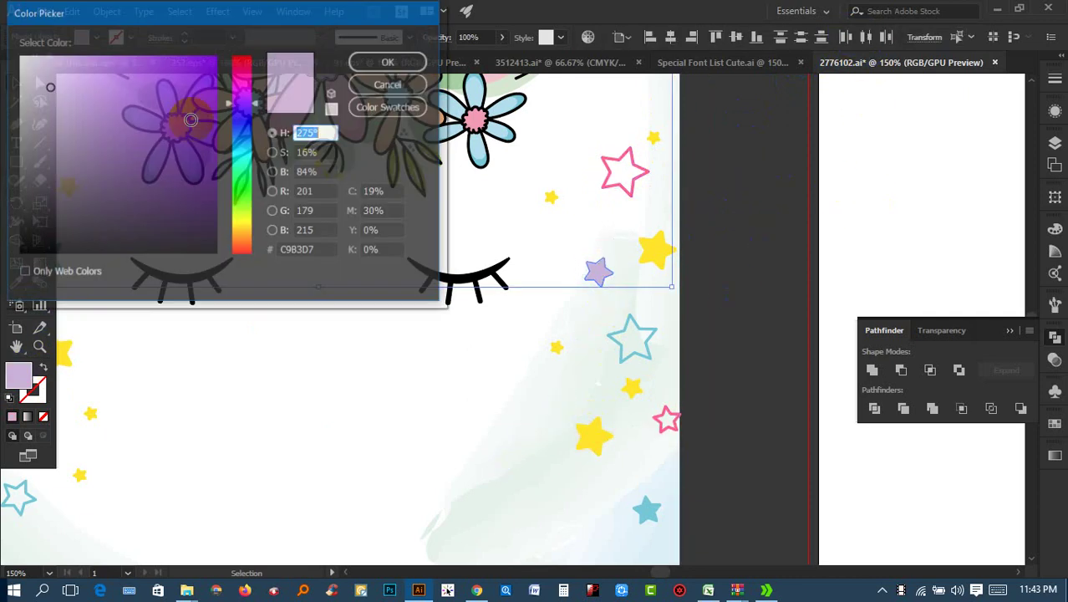
drag(185, 94, 96, 60)
click(386, 61)
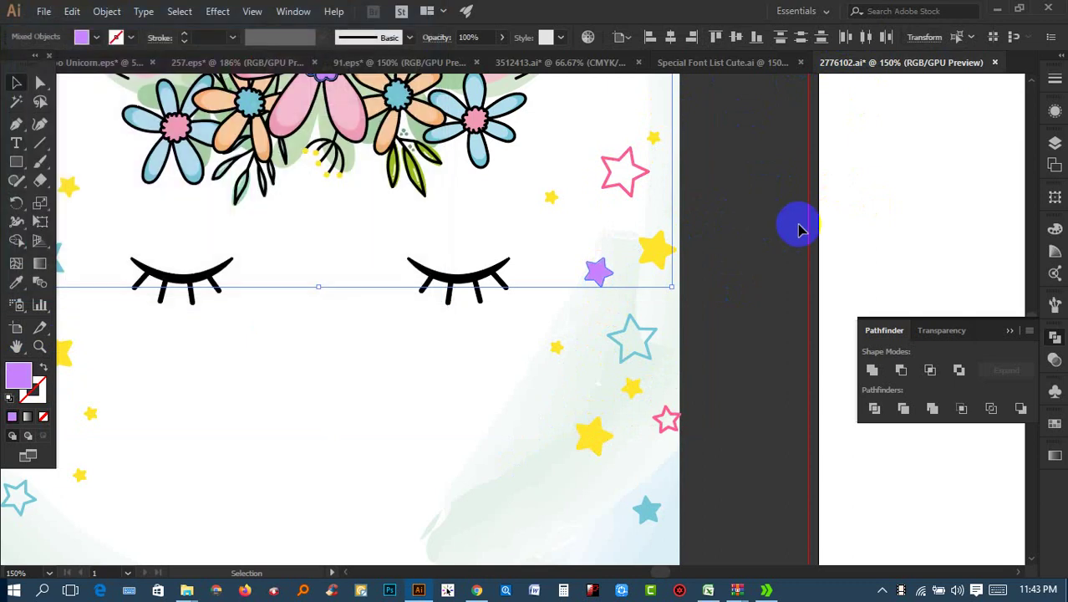
scroll(758, 212, up, 2)
scroll(652, 292, up, 3)
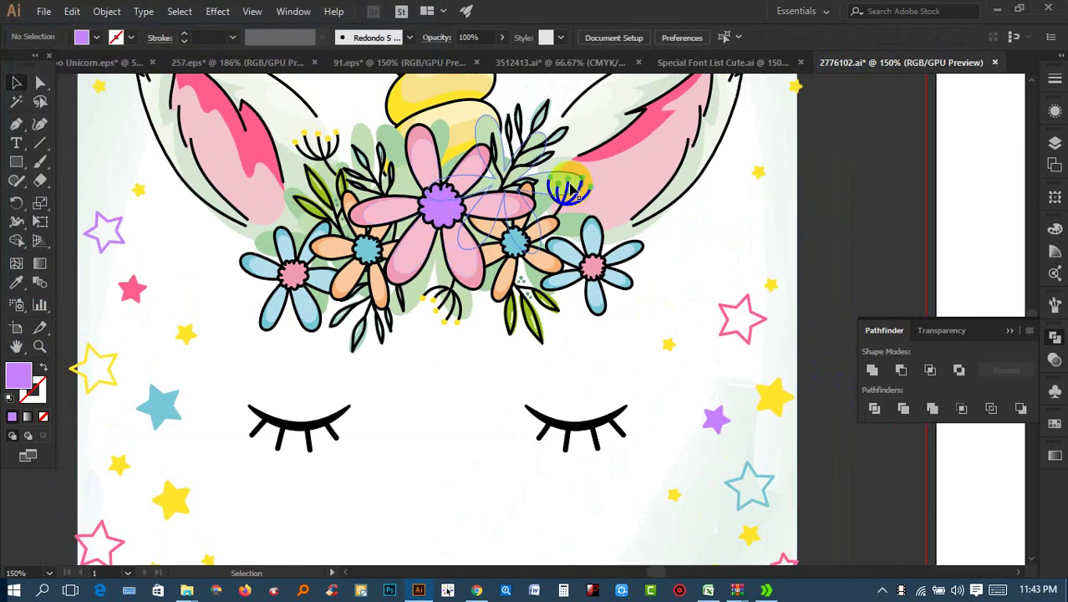
scroll(585, 276, down, 1)
scroll(744, 296, down, 1)
scroll(732, 324, down, 1)
Step: Move the watercolour frame off the unicorn to the left
scroll(731, 325, right, 1)
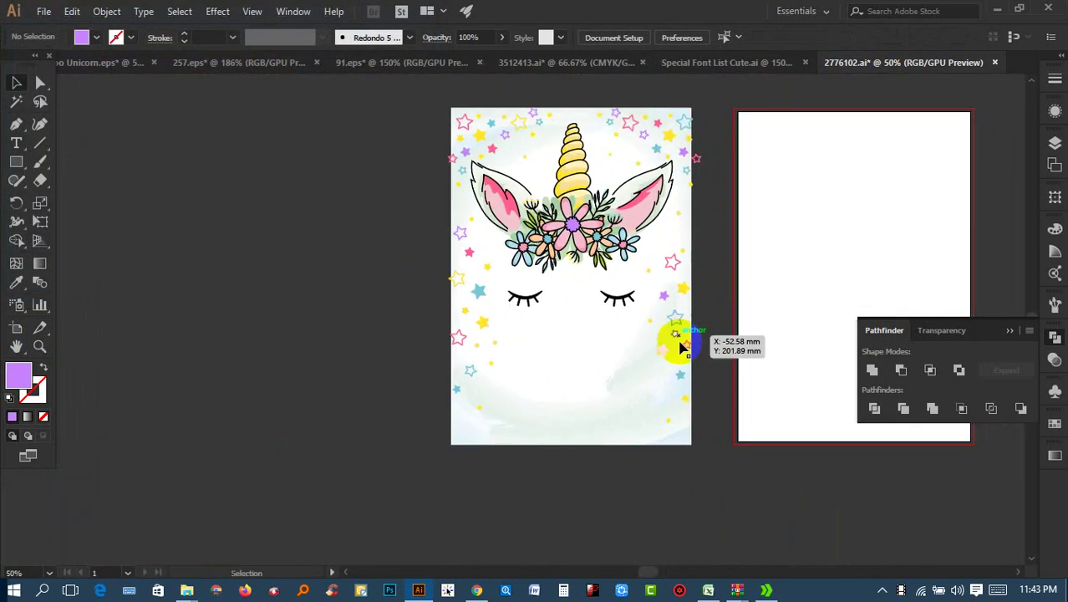
click(663, 445)
click(694, 480)
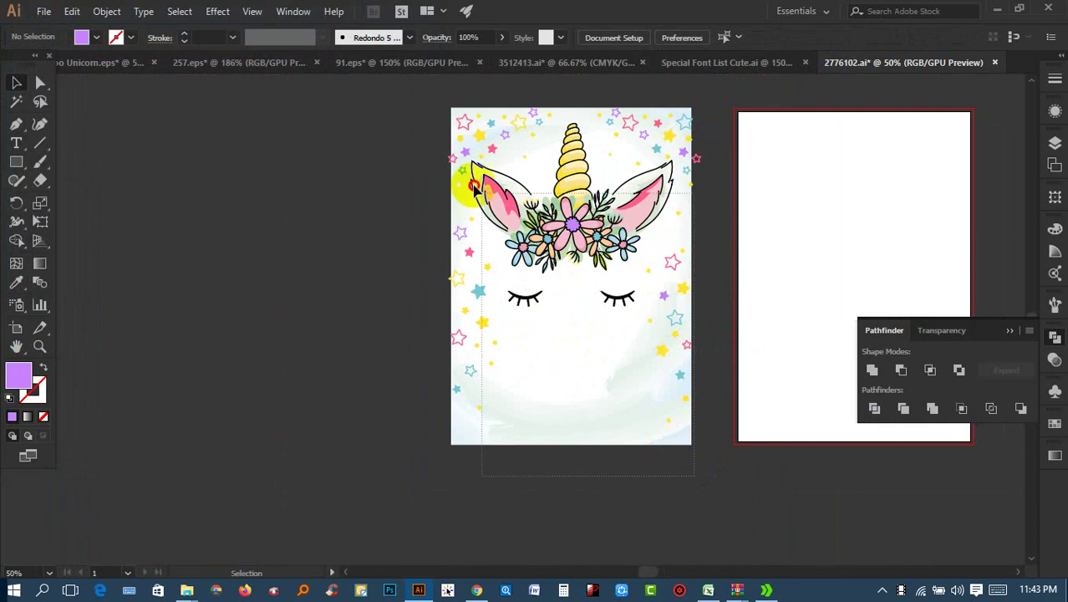
mouse_move(611, 494)
mouse_down()
mouse_move(565, 423)
mouse_move(244, 383)
mouse_up()
click(394, 257)
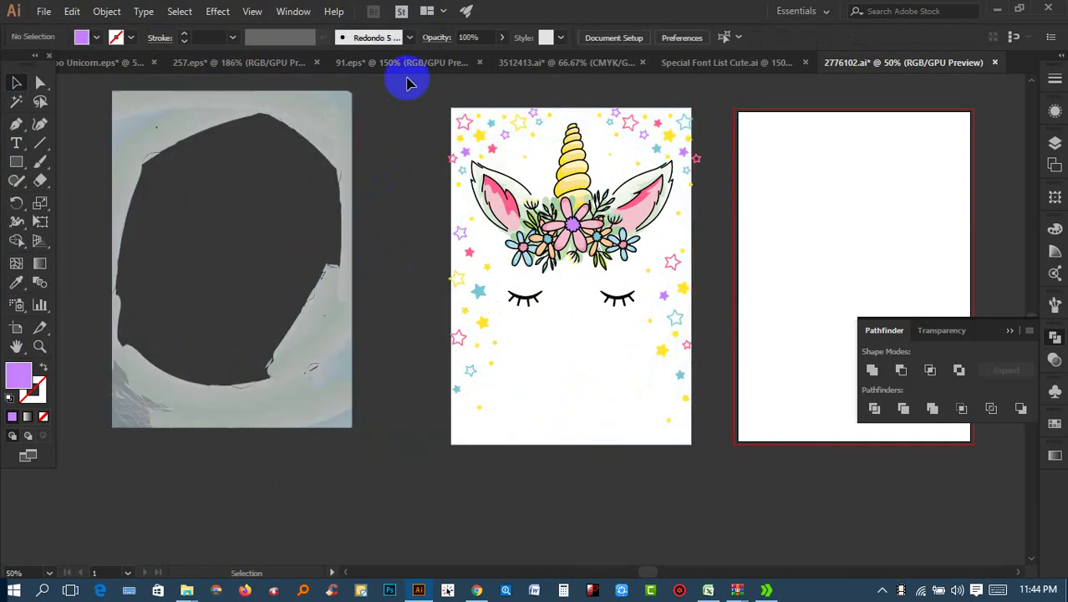
Step: Delete the white background rectangle behind the unicorn
click(460, 110)
key(ctrl+shift+a)
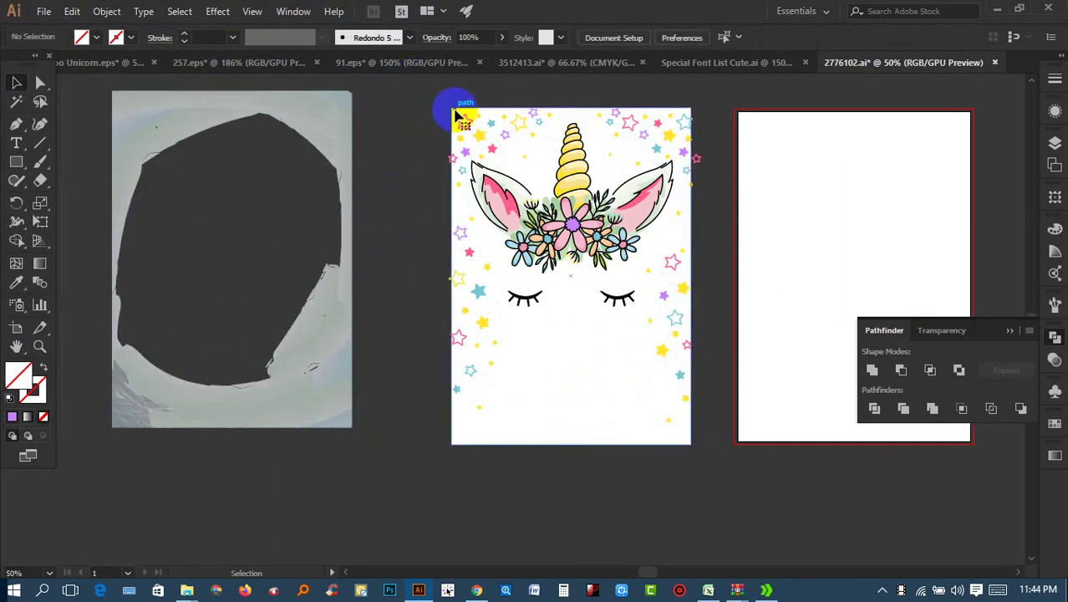
click(469, 111)
key(Delete)
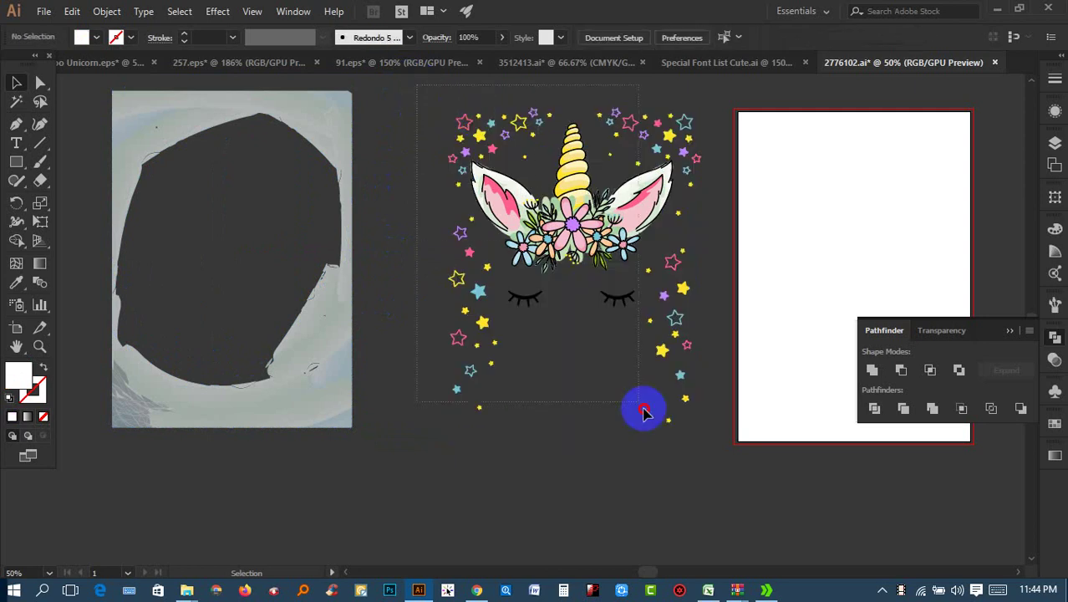
Step: Group the unicorn artwork and drag it to the Unicorn.eps cover document
drag(706, 485, 443, 101)
right_click(631, 232)
click(664, 333)
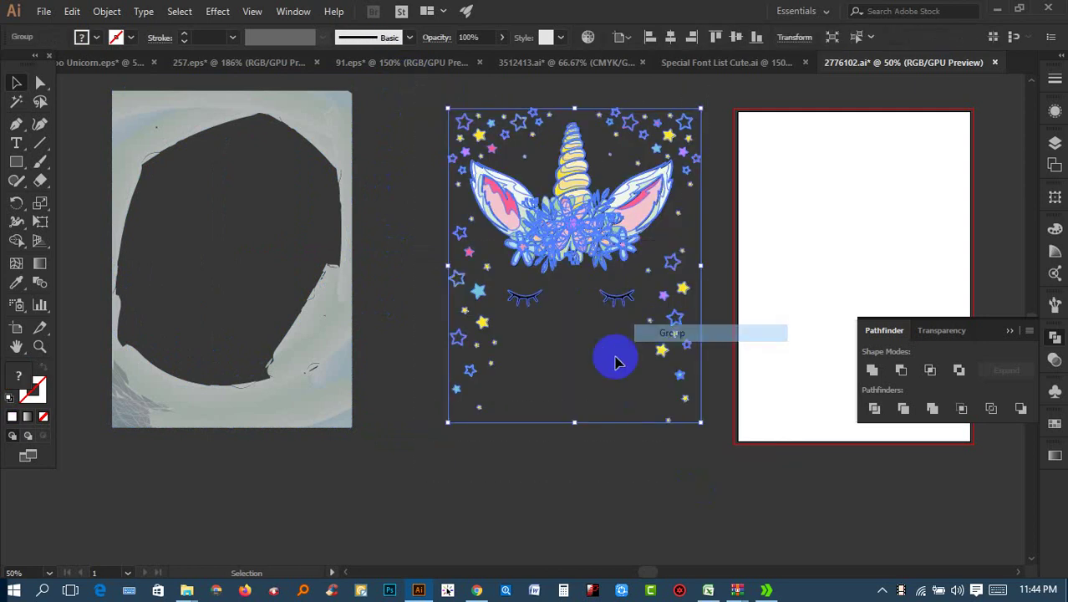
drag(614, 361, 94, 62)
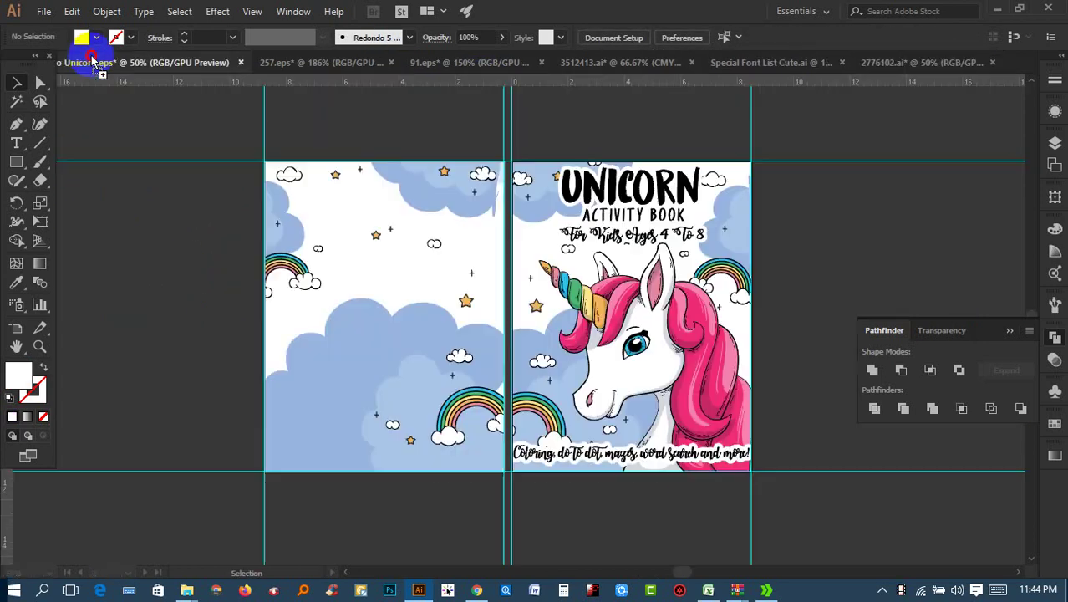
Step: Save the cover as an Illustrator EPS named 'Coloring Boo Unicorn 2'
drag(854, 205, 207, 188)
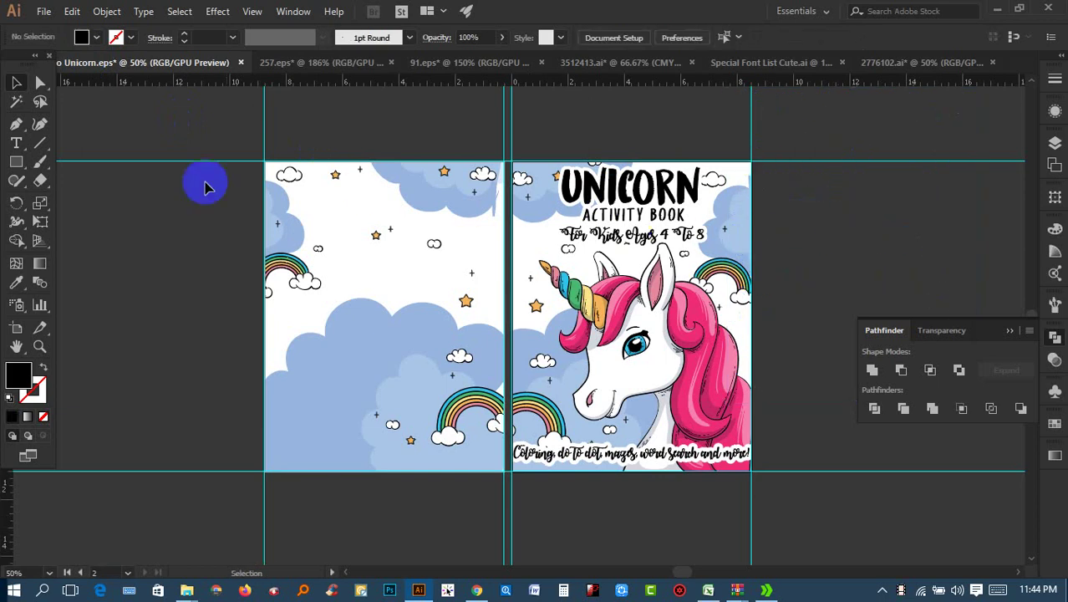
click(44, 11)
click(69, 152)
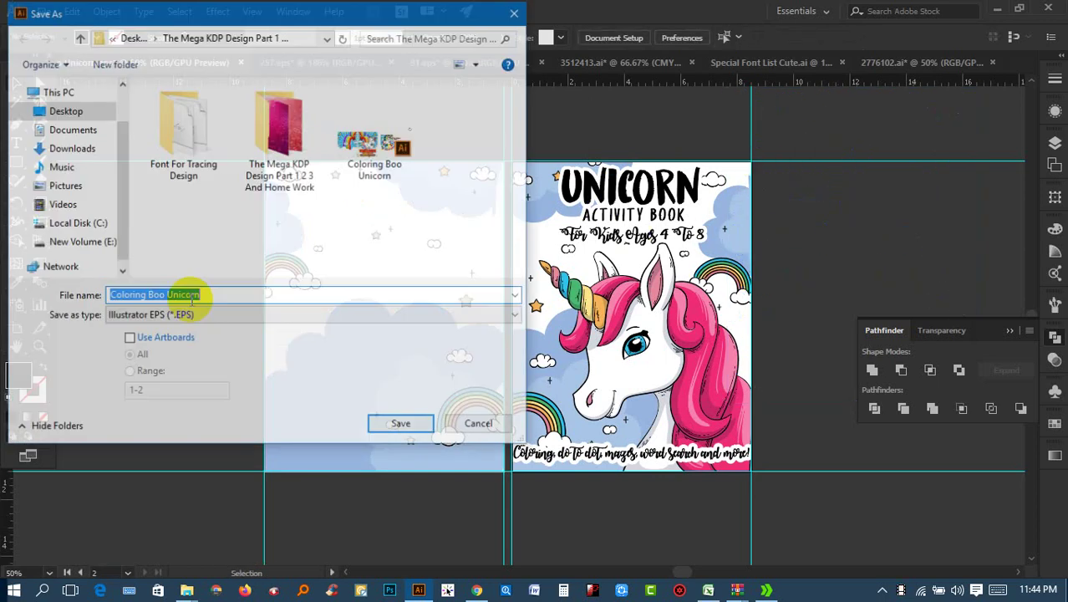
click(346, 177)
double_click(227, 297)
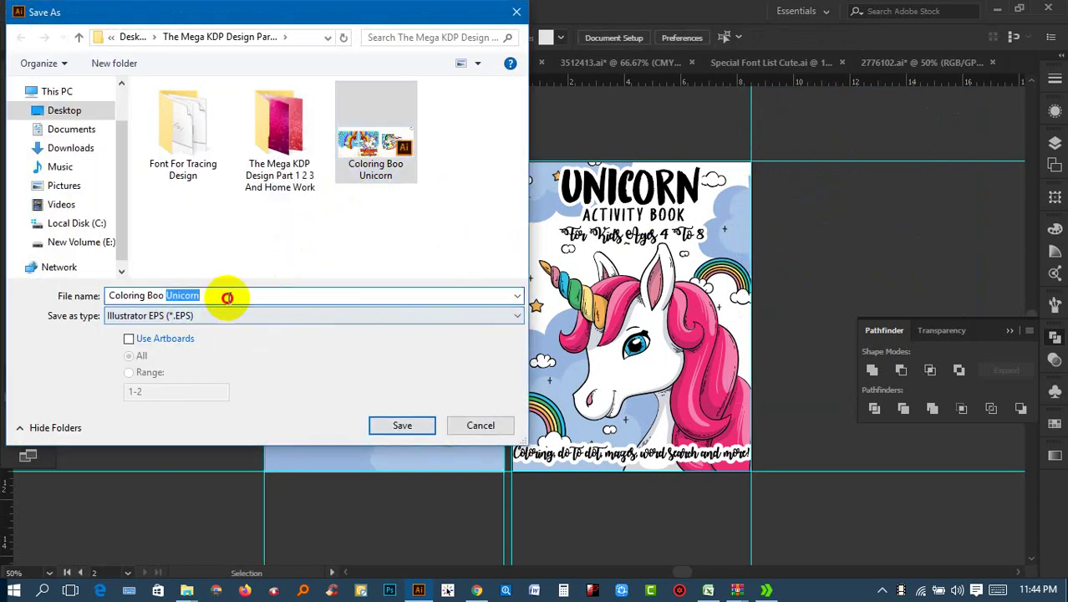
click(401, 426)
click(250, 479)
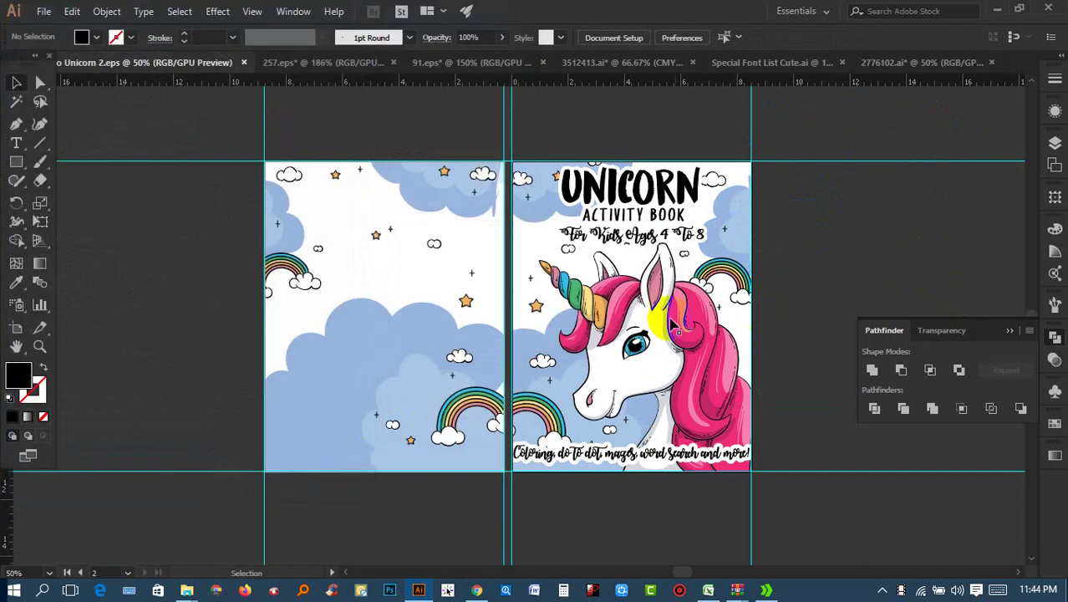
Step: Delete the front-page unicorn and tagline, moving the title group beside the pages
click(673, 324)
key(Delete)
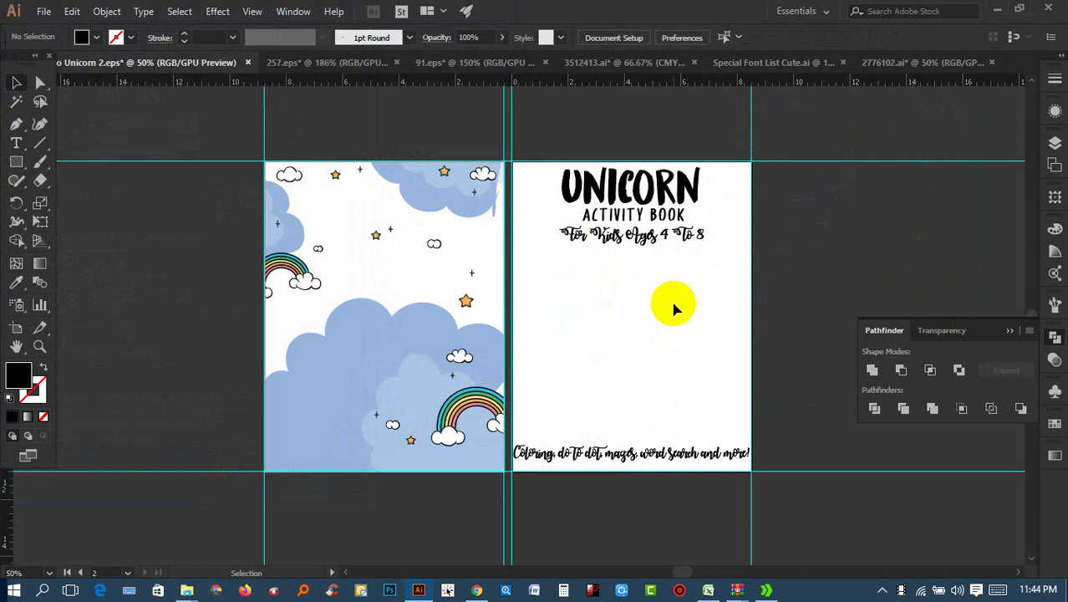
drag(632, 200, 144, 311)
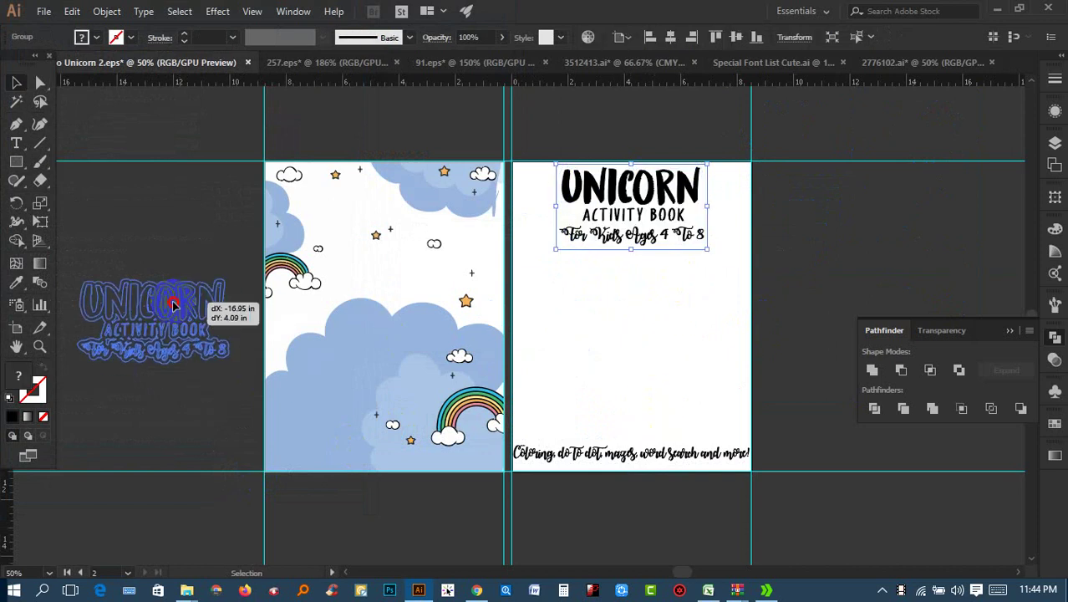
click(616, 451)
key(Delete)
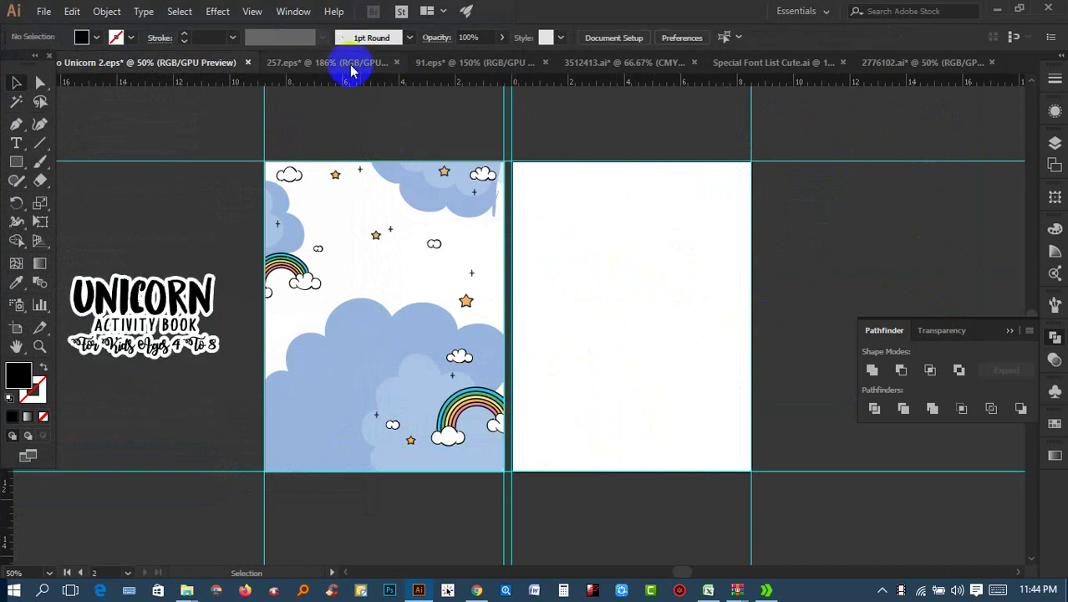
Step: Bring the unicorn face from 2776102.ai onto the right front page, top-aligned
click(350, 65)
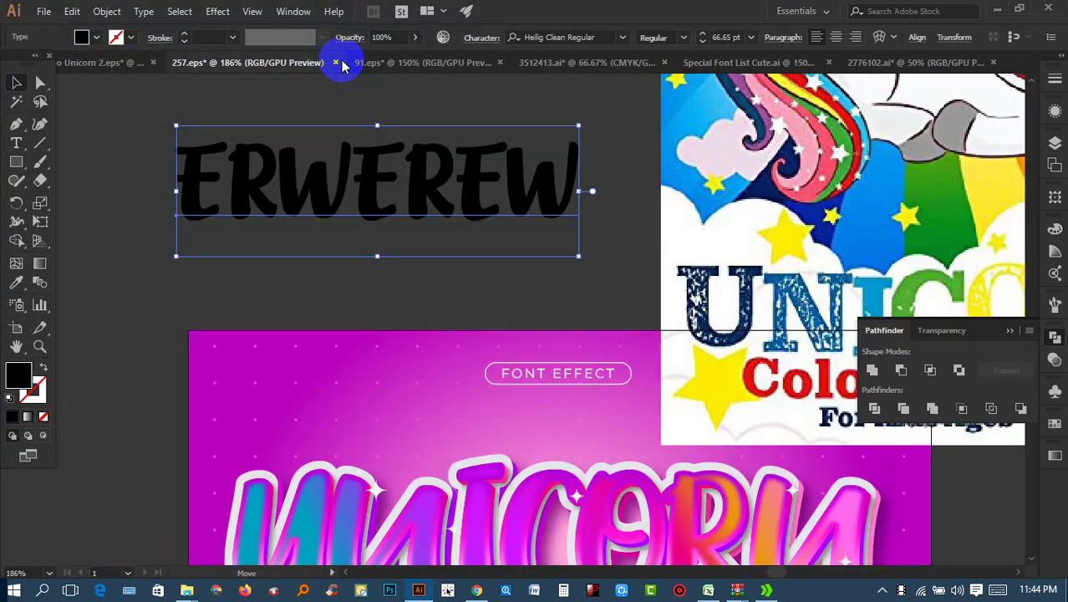
click(607, 69)
click(758, 64)
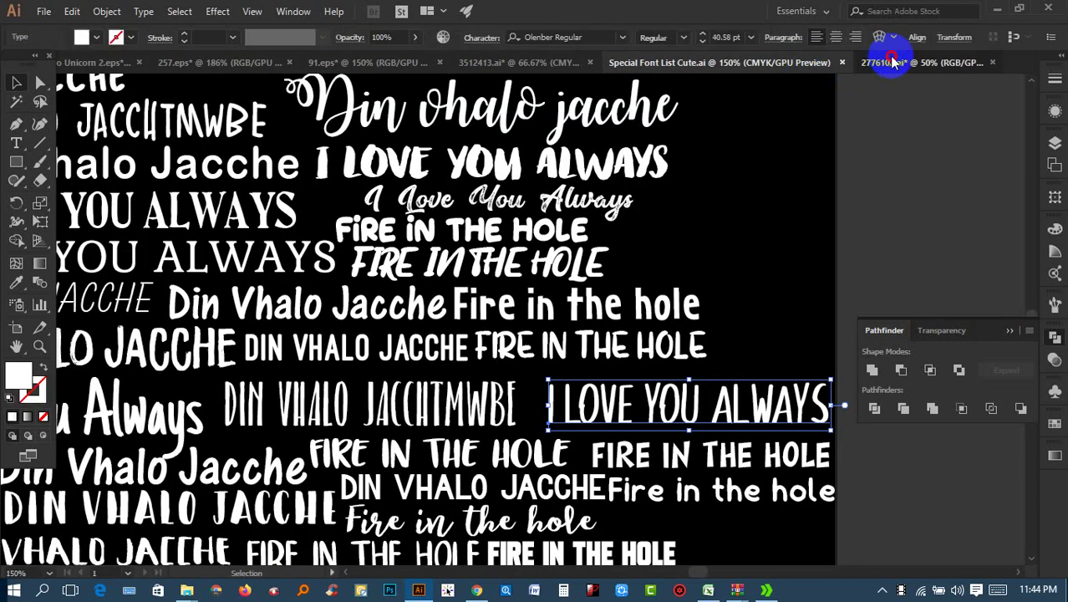
click(892, 63)
mouse_move(691, 203)
mouse_down()
mouse_move(102, 62)
mouse_move(441, 207)
mouse_up()
drag(595, 222, 612, 230)
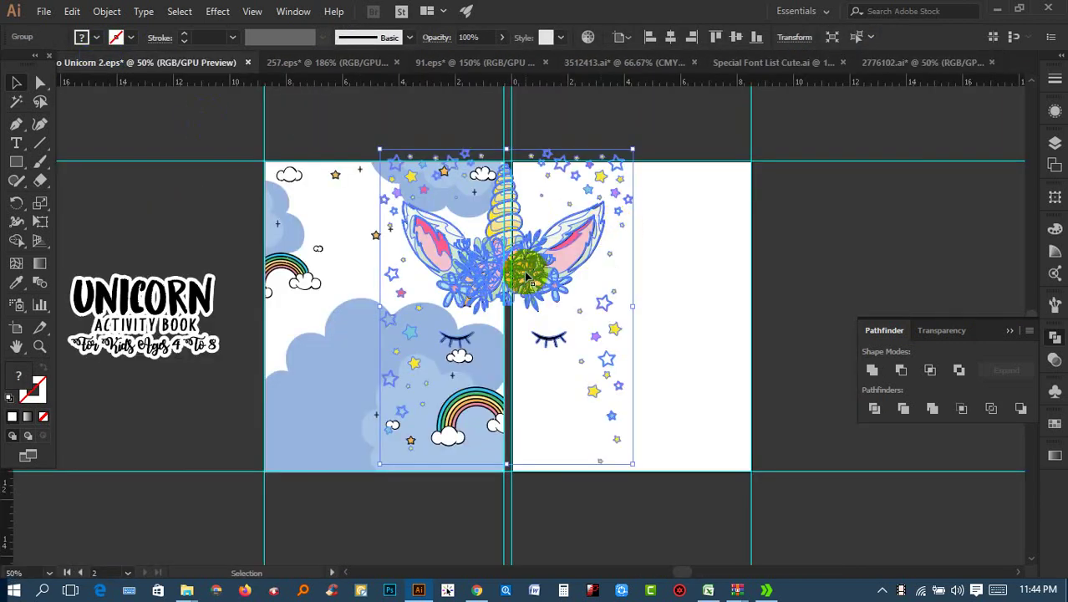
drag(527, 277, 657, 282)
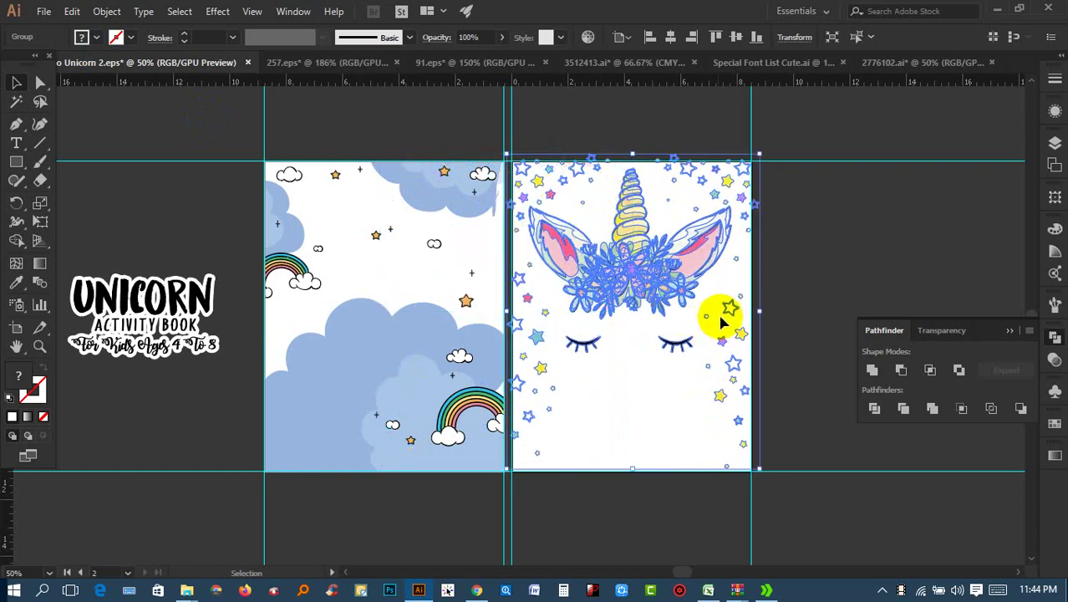
drag(723, 322, 714, 288)
click(717, 37)
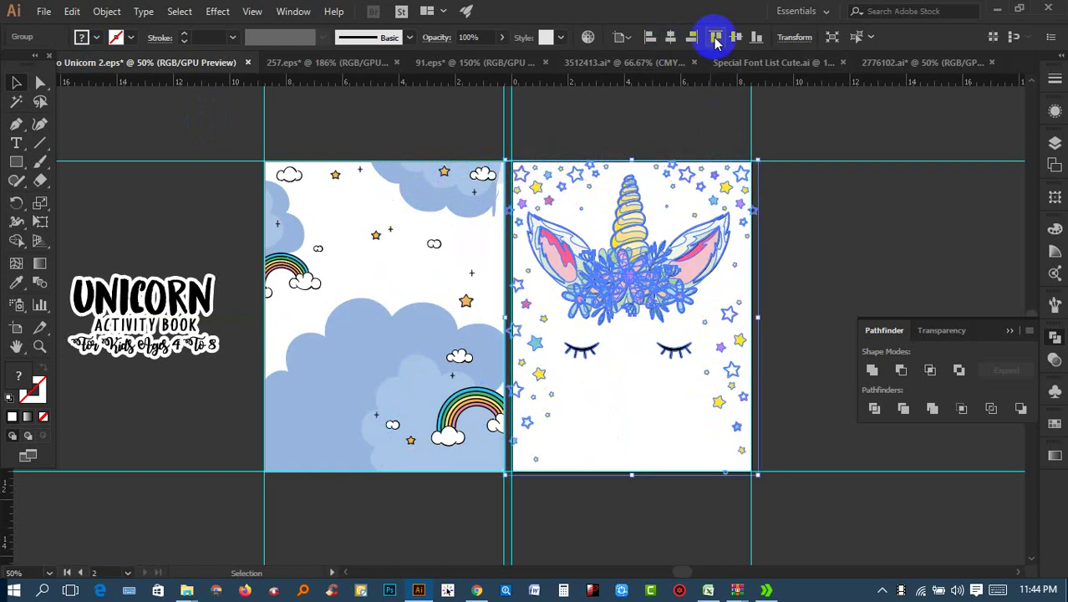
click(786, 269)
Step: Copy the watercolour frame artwork from 2776102.ai onto the cover, aligned top and left
scroll(787, 269, up, 2)
drag(613, 257, 675, 216)
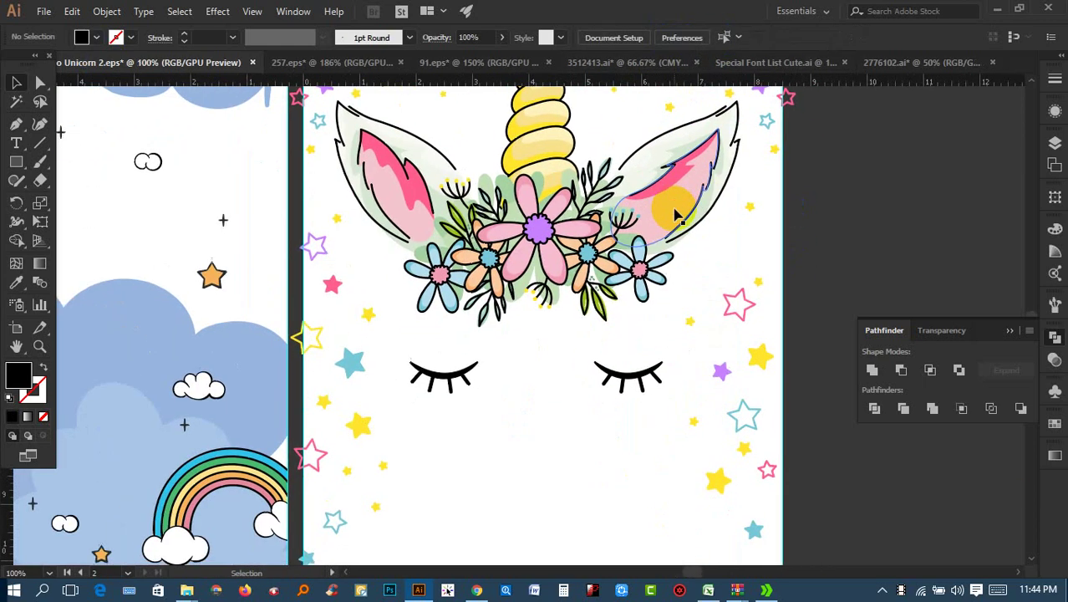
scroll(675, 216, down, 1)
scroll(602, 151, down, 1)
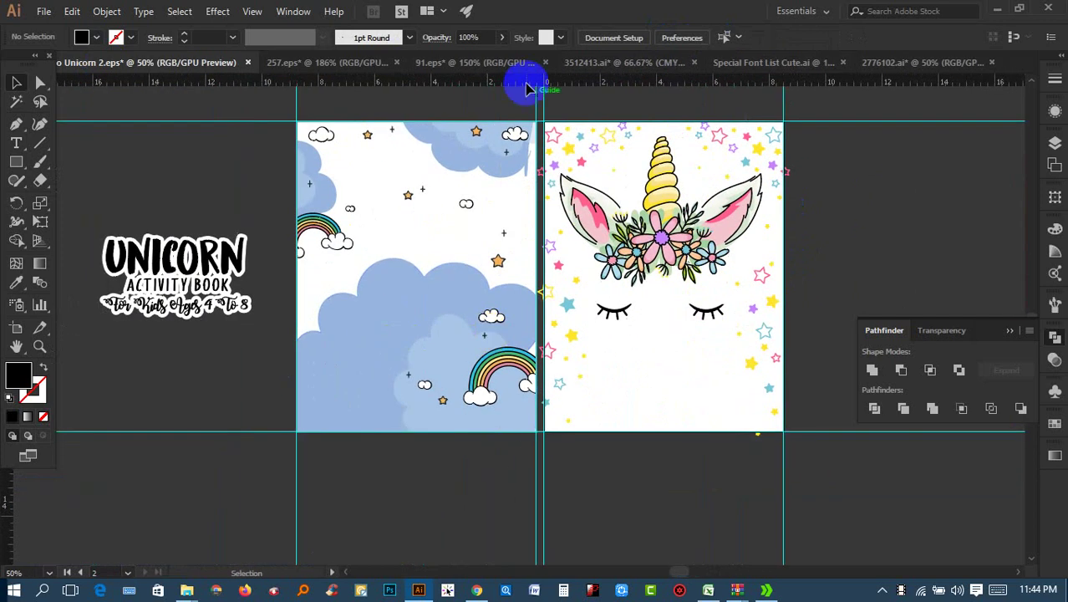
click(746, 61)
click(902, 61)
mouse_move(243, 279)
mouse_down()
mouse_move(334, 142)
mouse_move(332, 113)
mouse_move(160, 98)
mouse_up()
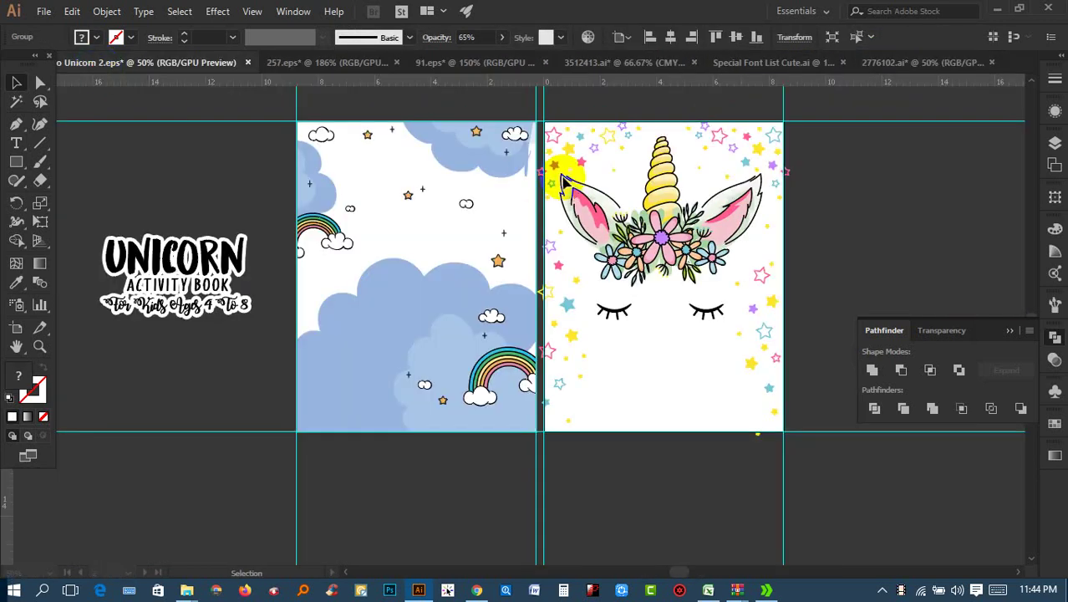
drag(561, 180, 798, 160)
click(735, 37)
click(717, 37)
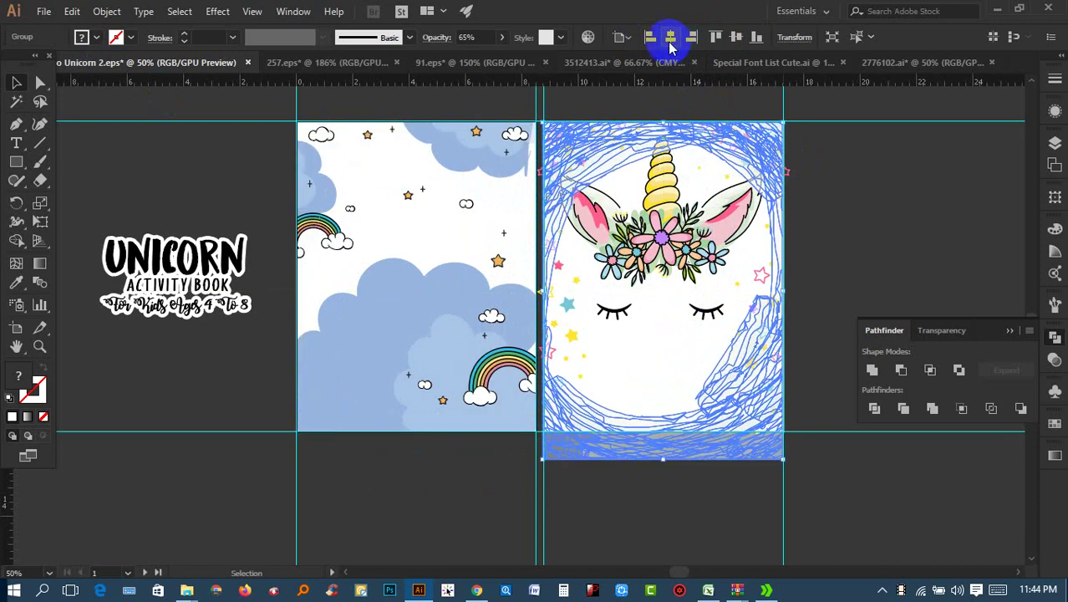
Step: Undo the misplaced alignment and pull the artwork's bottom edge up to the page bottom
click(654, 39)
key(ctrl+z)
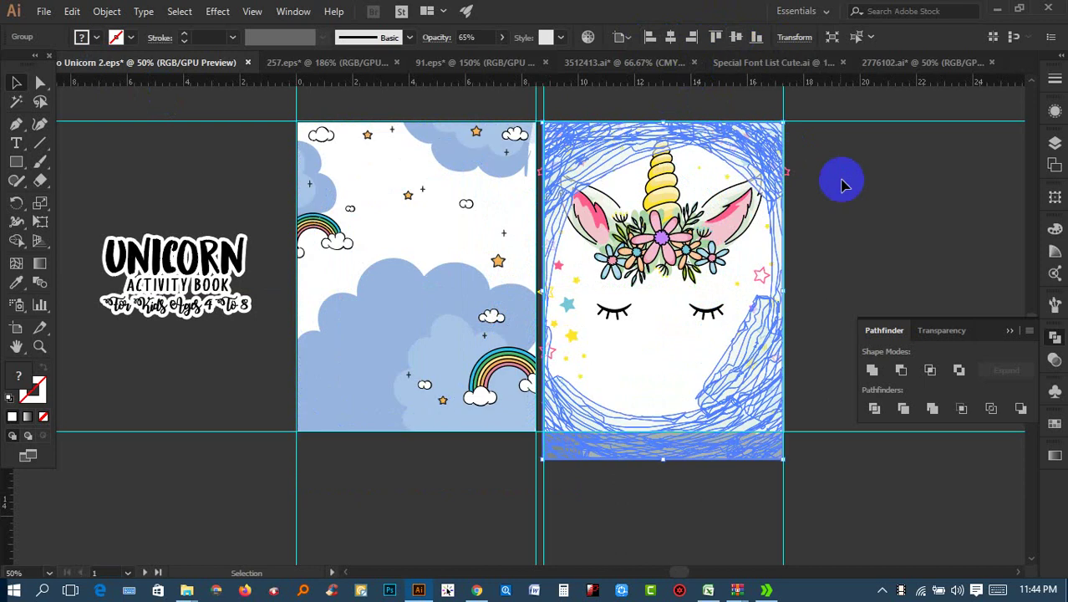
click(842, 190)
click(677, 470)
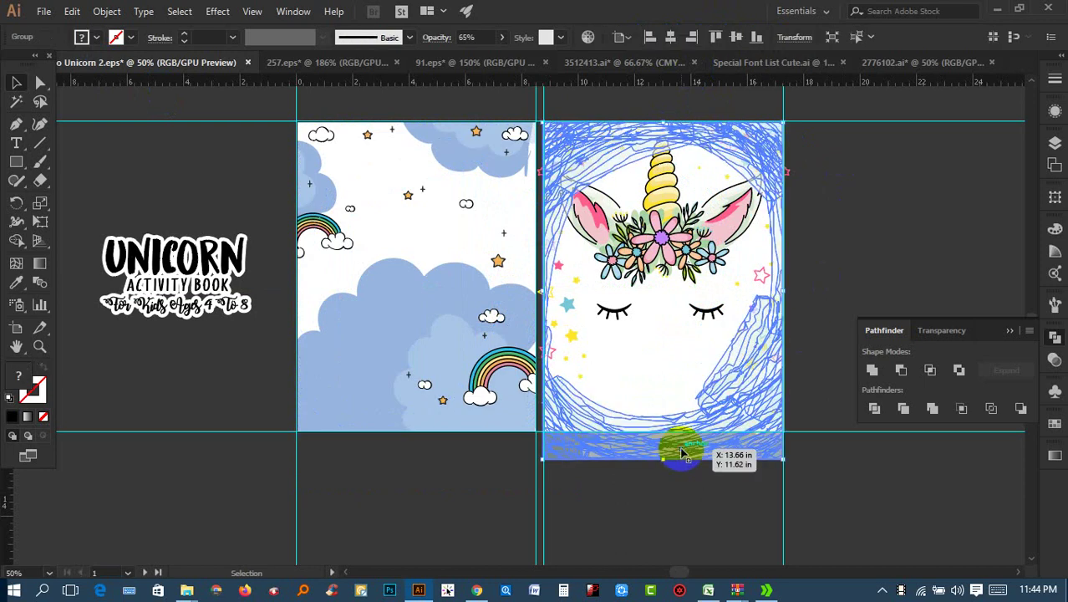
scroll(668, 465, up, 3)
drag(633, 478, 631, 391)
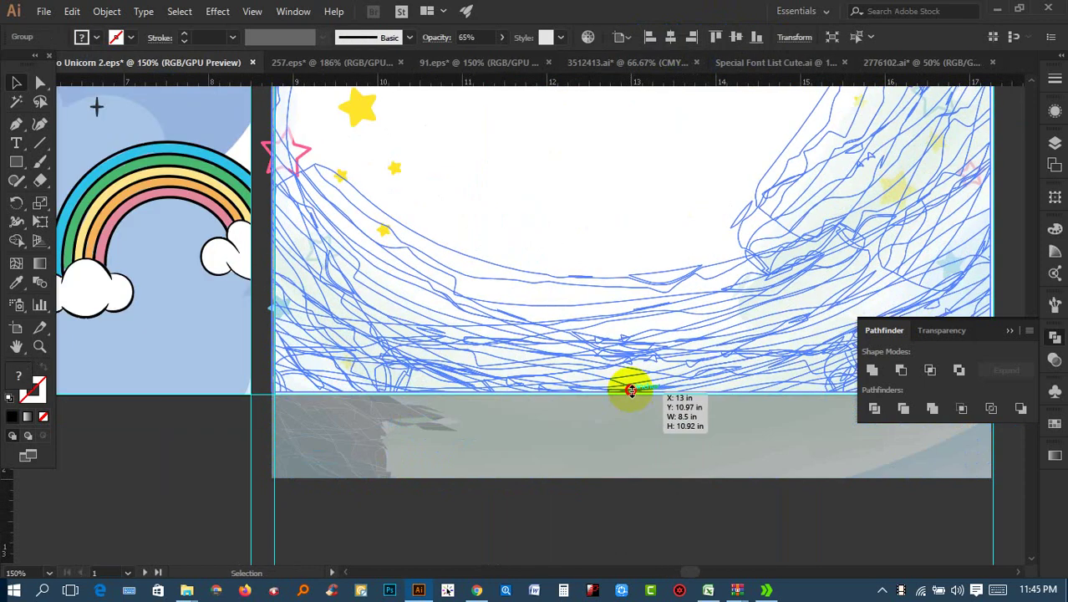
Step: Move the UNICORN ACTIVITY BOOK title onto the front cover below the unicorn's eyes
scroll(627, 445, down, 3)
click(632, 447)
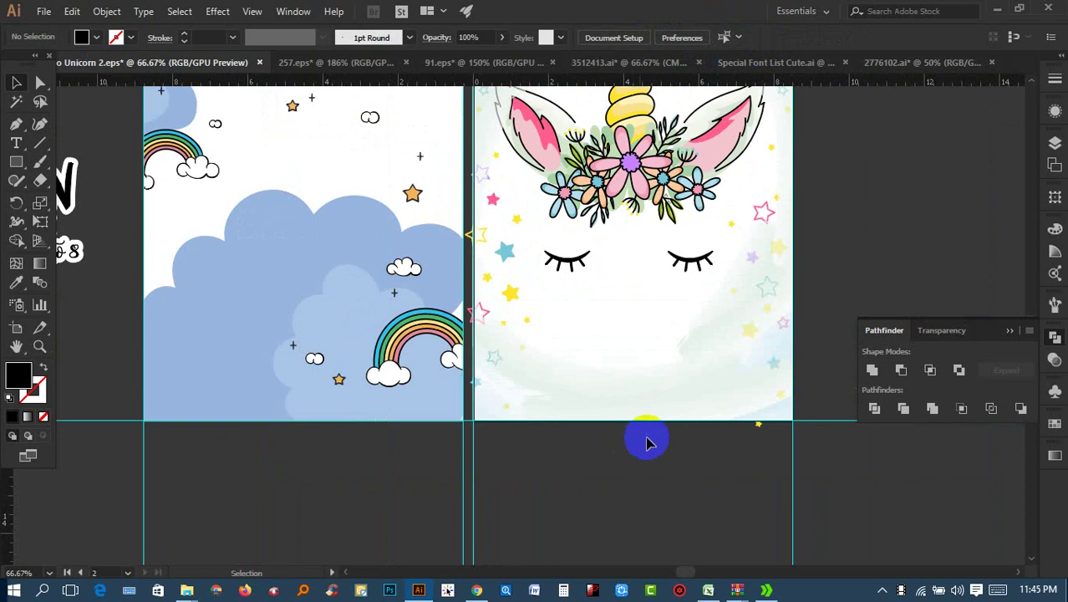
scroll(649, 442, down, 1)
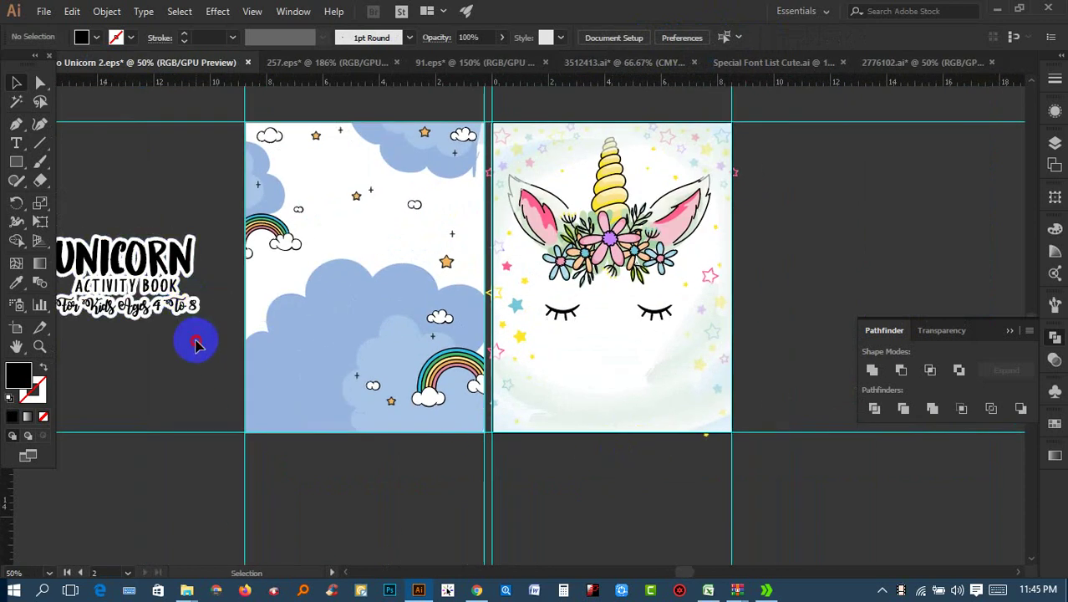
drag(152, 284, 636, 377)
Step: Bring the UNICORN title group in front of the unicorn artwork
click(786, 306)
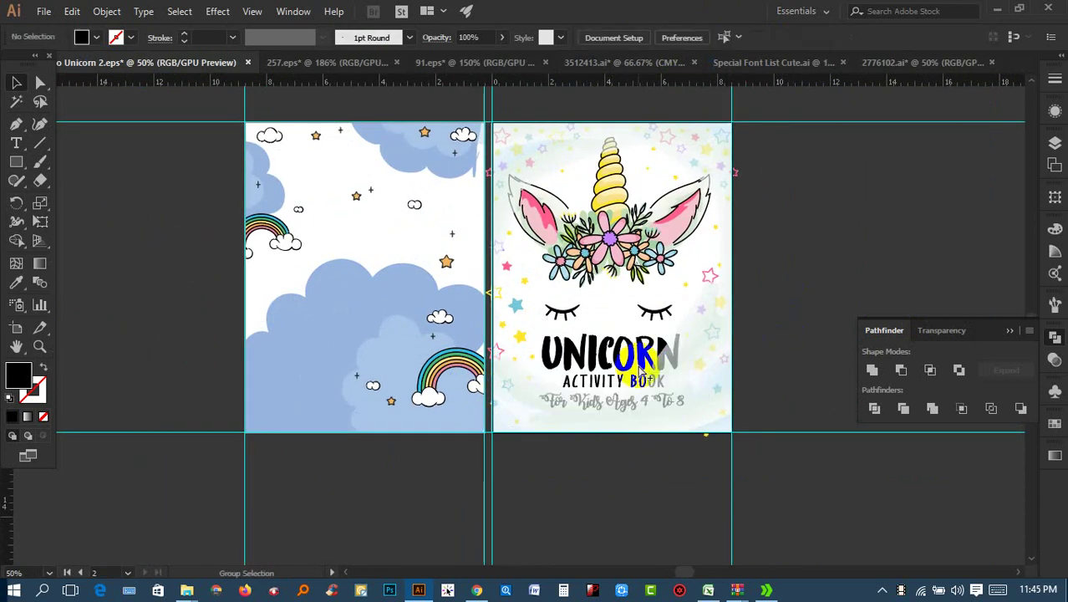
click(644, 374)
scroll(644, 373, up, 2)
right_click(657, 134)
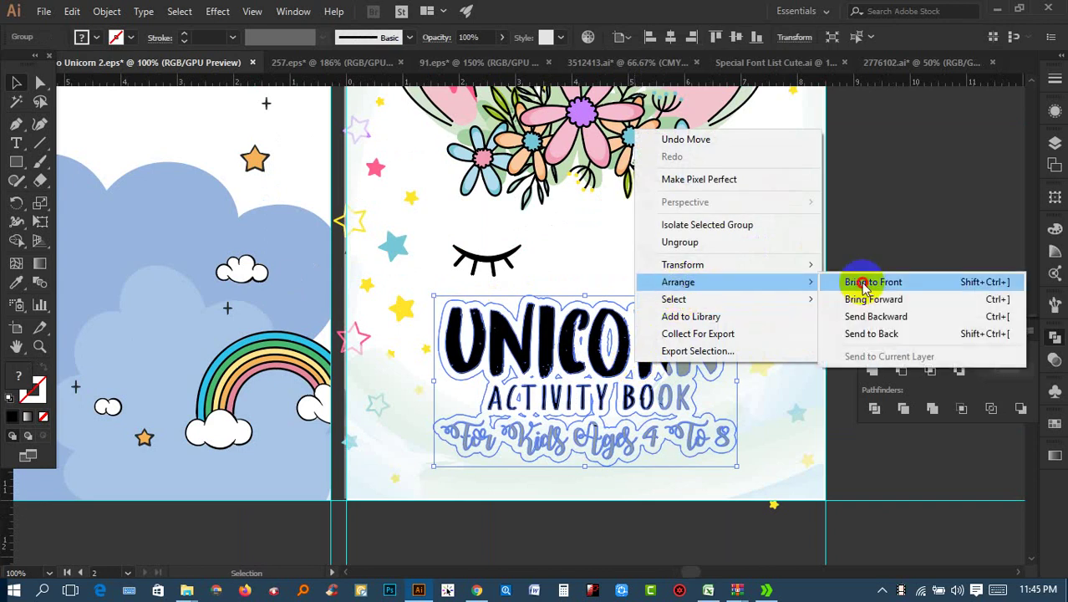
click(864, 285)
click(886, 241)
Step: Delete the cloud artwork from the back cover
scroll(887, 241, down, 1)
drag(864, 263, 658, 282)
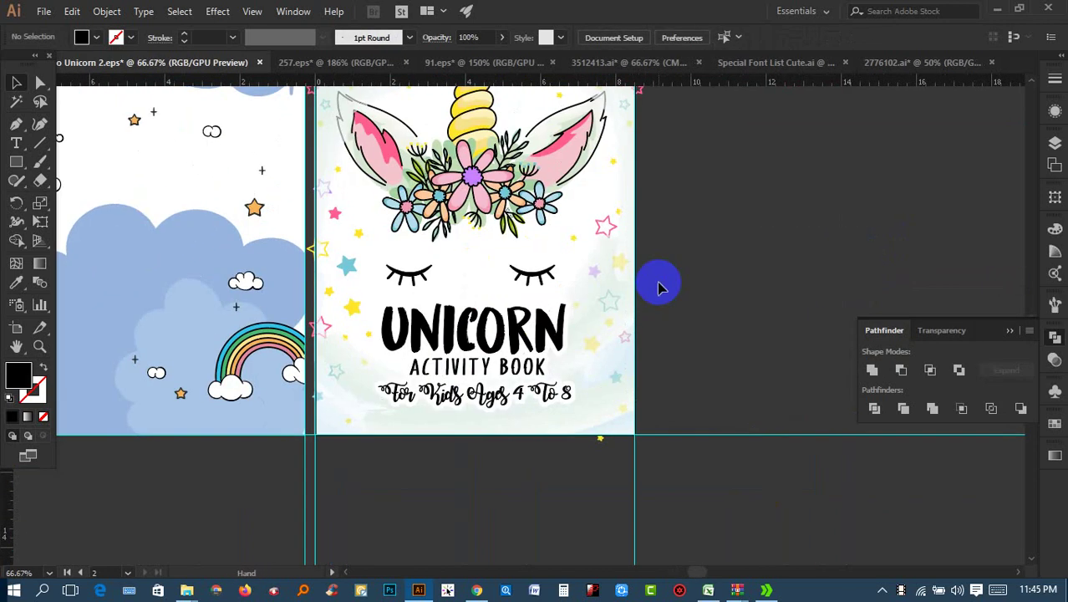
scroll(658, 282, down, 2)
drag(648, 358, 589, 267)
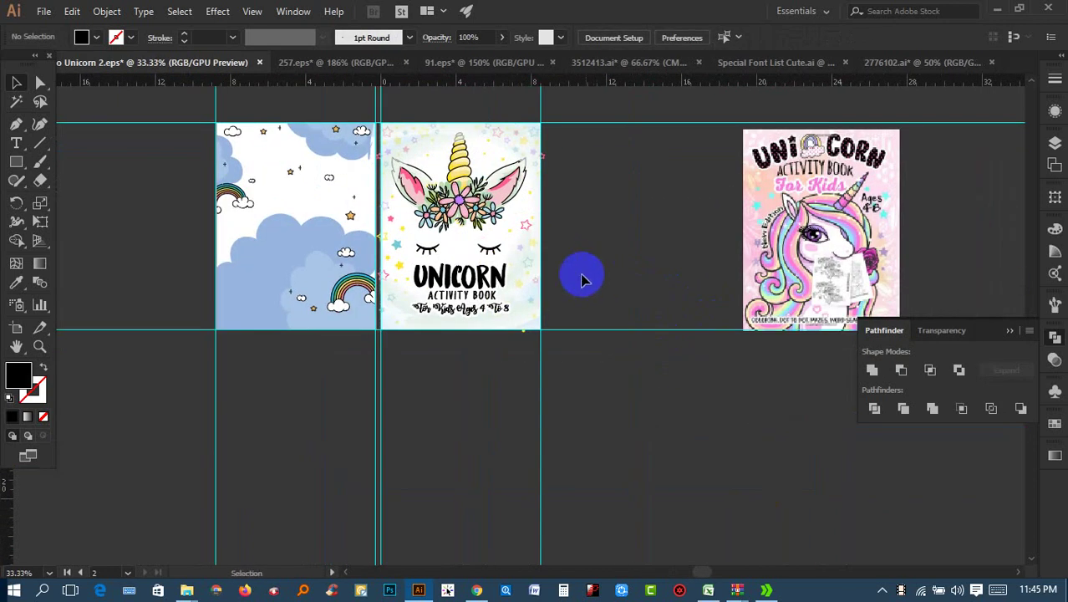
click(341, 262)
key(Delete)
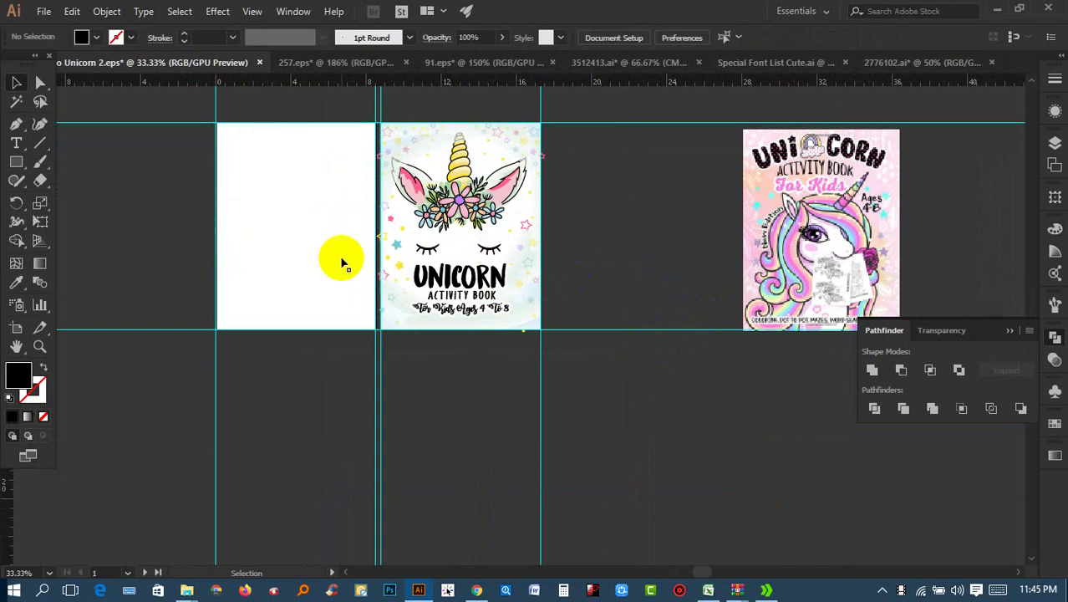
Step: Enlarge the UNICORN title and centre it horizontally on the front cover
scroll(504, 236, up, 2)
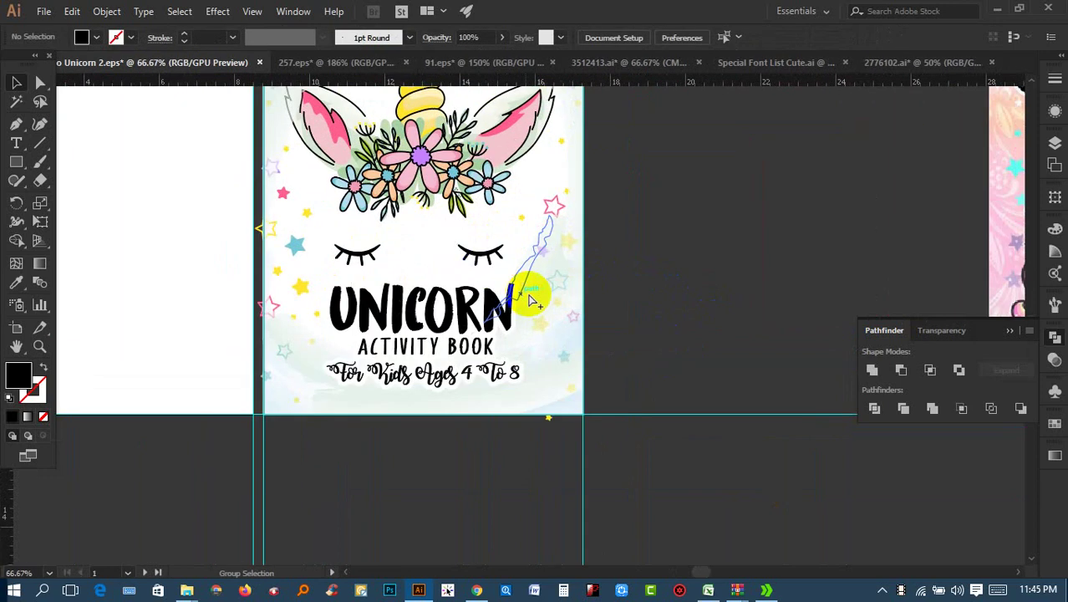
scroll(590, 305, up, 1)
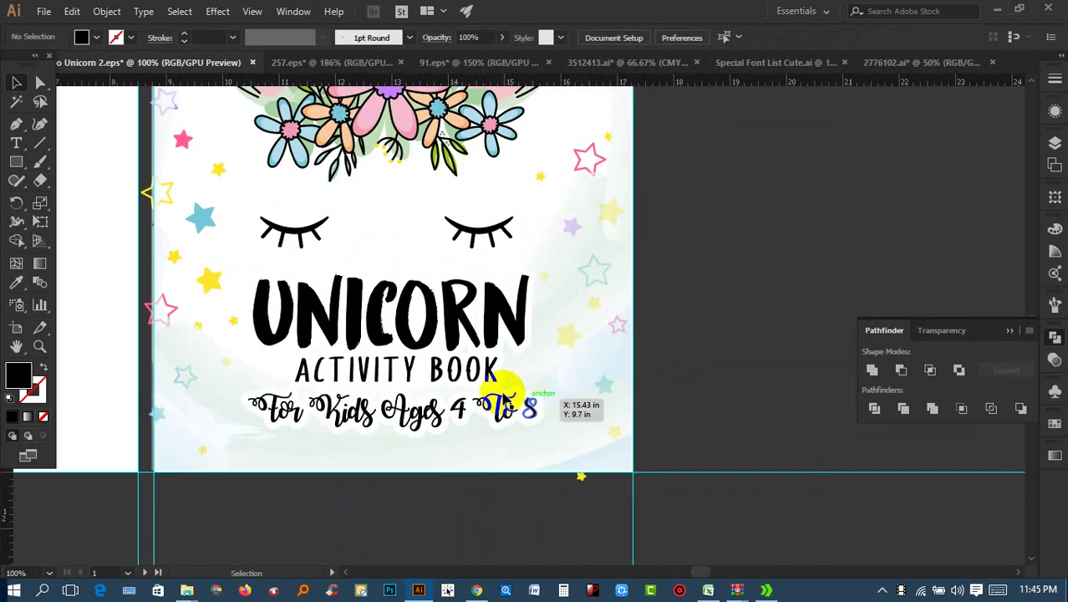
click(509, 391)
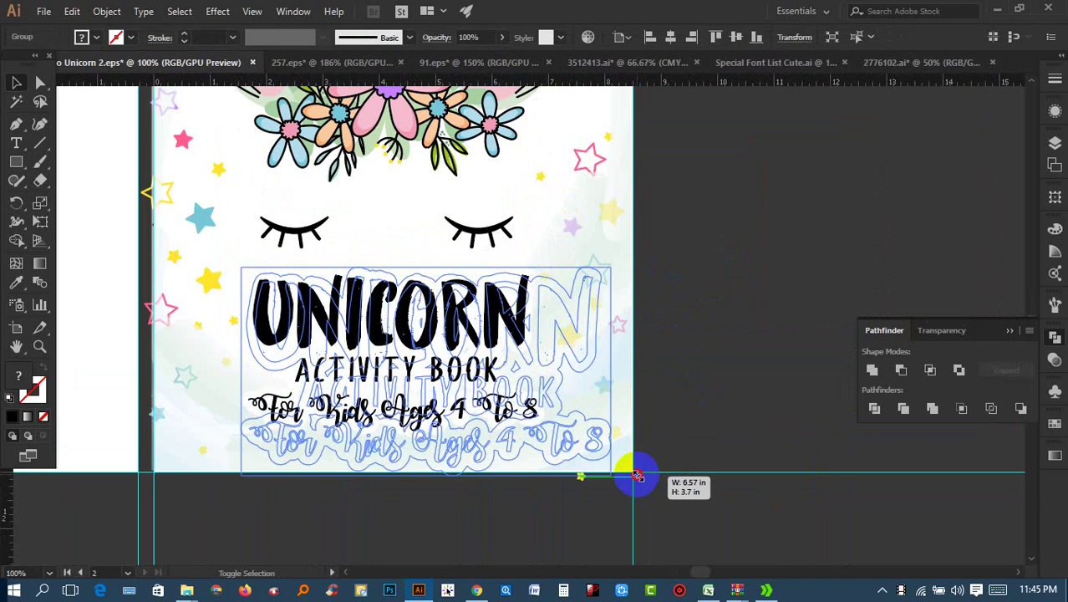
drag(544, 434, 637, 475)
click(669, 35)
click(676, 274)
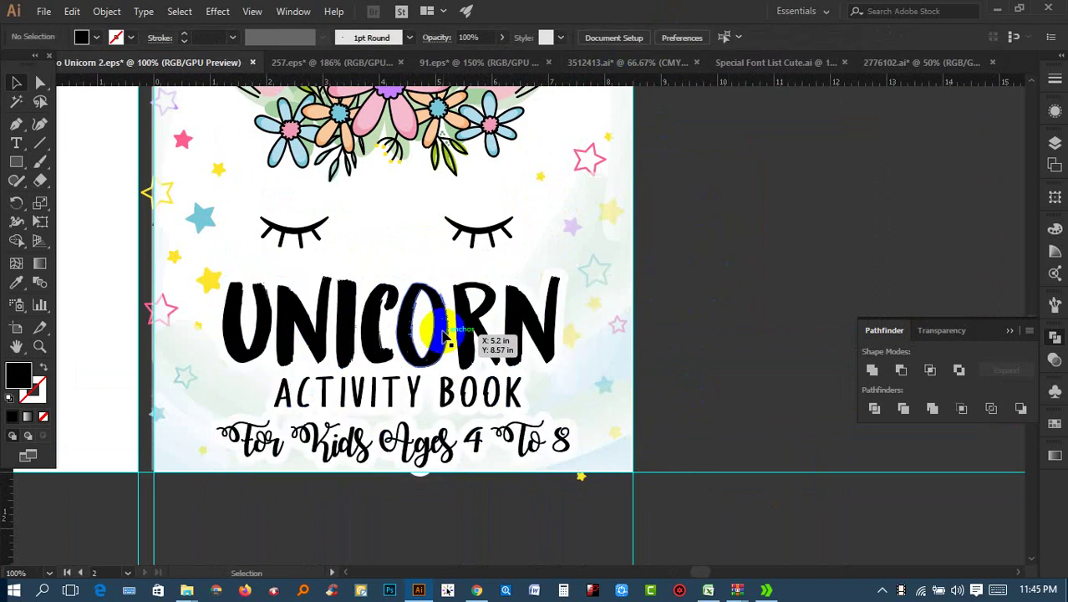
Step: Ungroup the title and select only its lettering
click(443, 321)
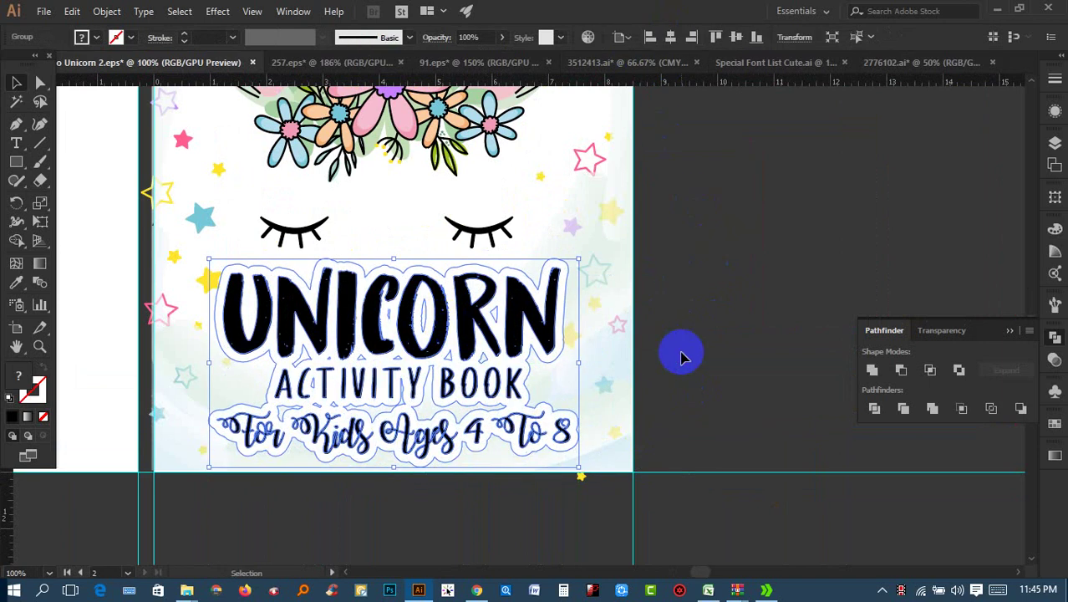
right_click(481, 315)
click(535, 428)
click(719, 362)
click(448, 326)
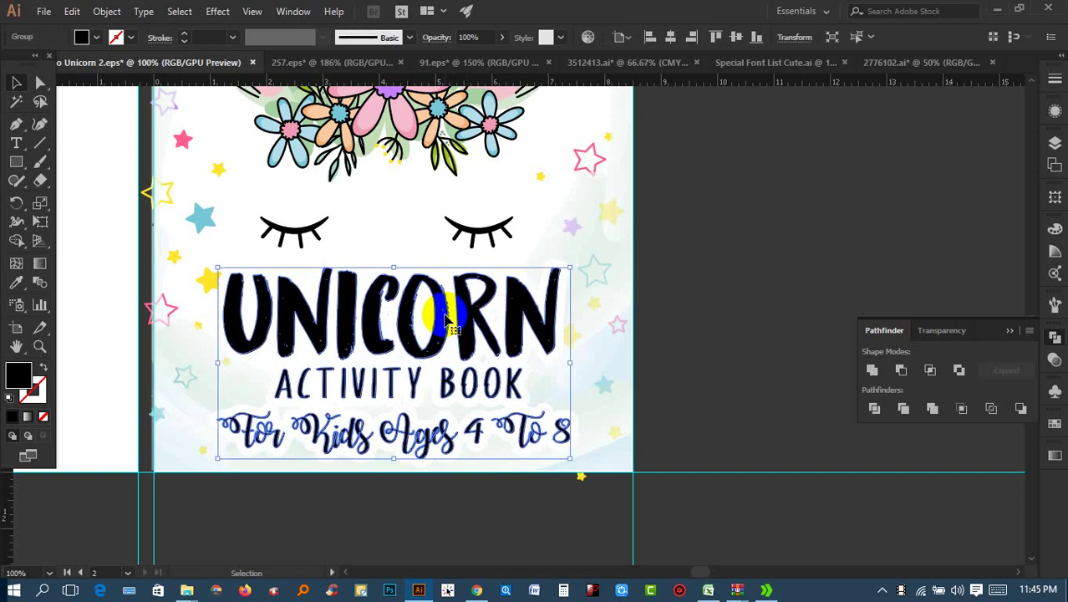
click(16, 283)
click(249, 294)
scroll(255, 290, up, 3)
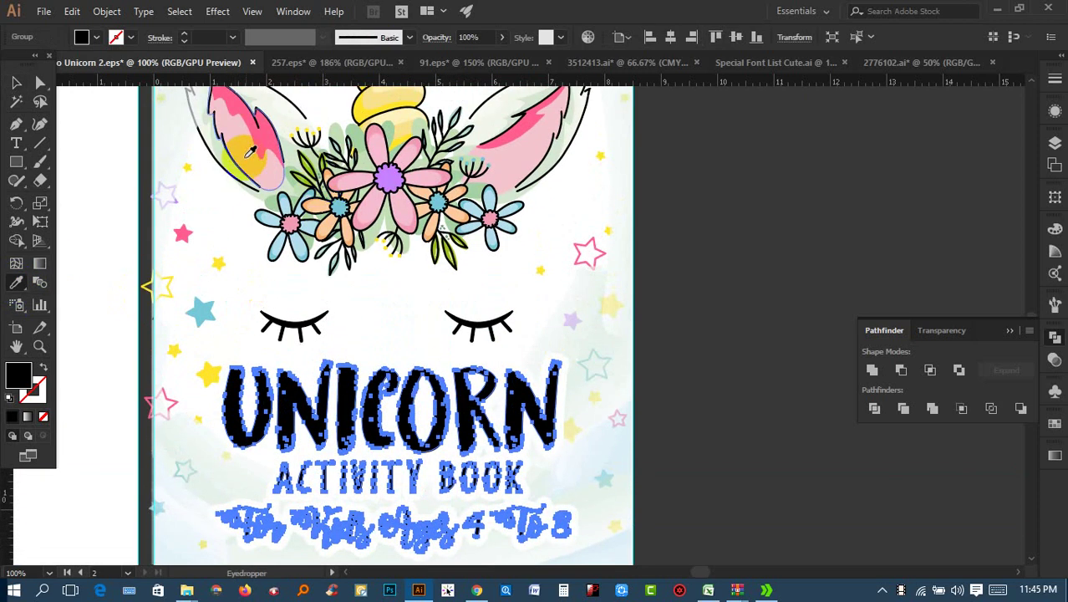
Step: Colour the title lettering with the ear's pink, adjusted to a darker pink
click(239, 138)
click(20, 81)
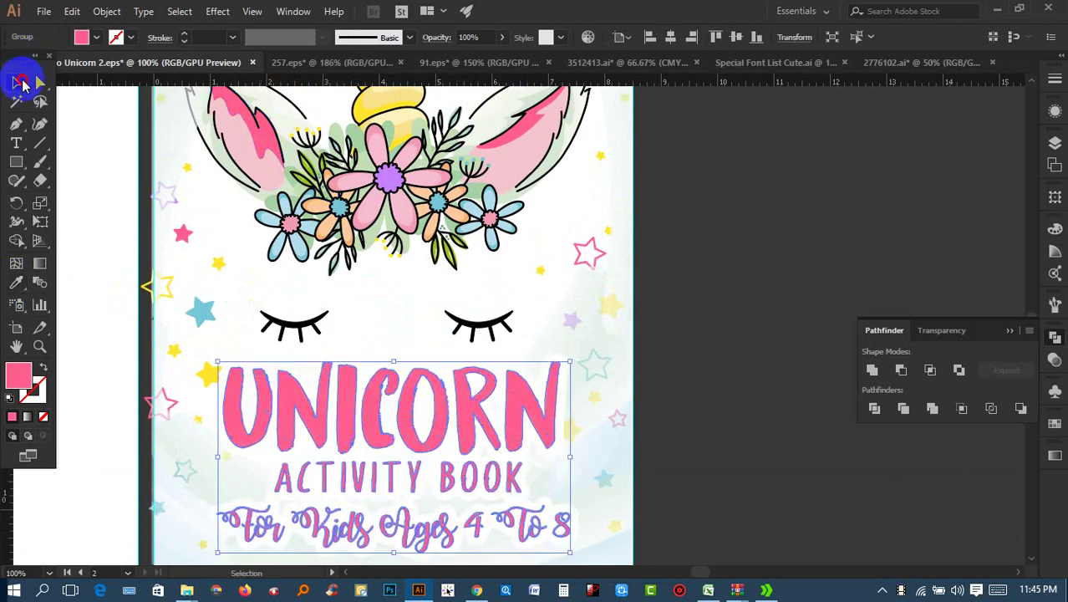
double_click(28, 382)
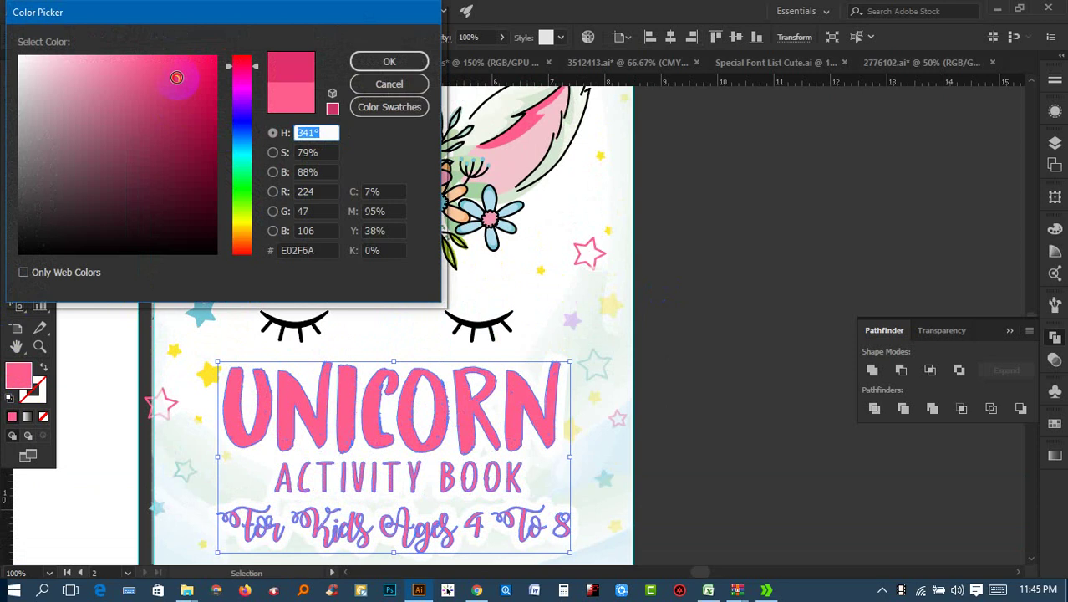
click(390, 61)
Step: Sample the blue petal colour onto the outline shape behind the title
key(ctrl+minus)
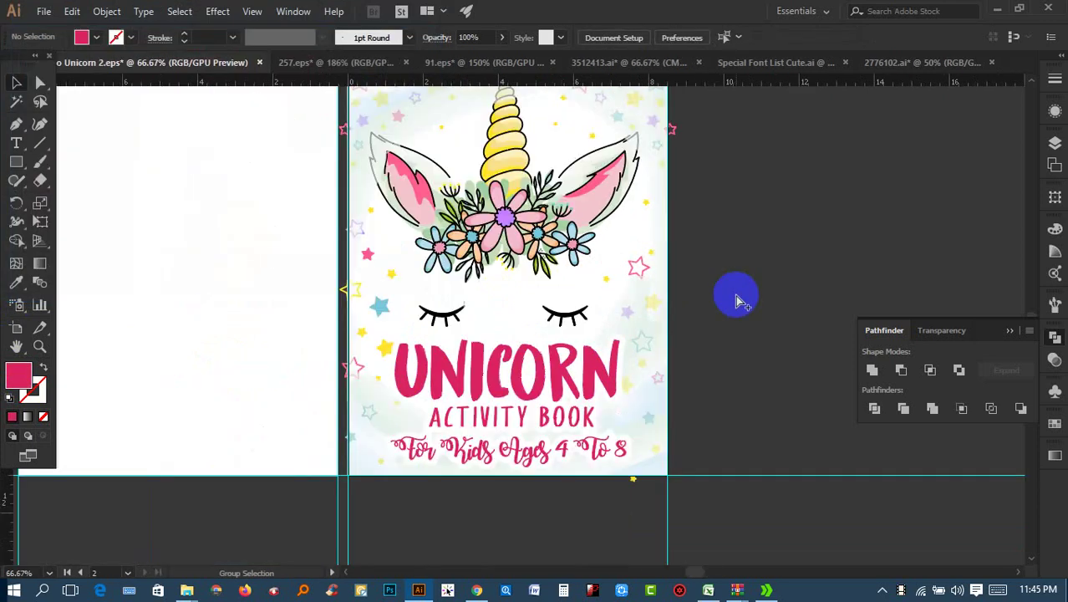
mouse_move(734, 293)
mouse_down()
mouse_move(686, 370)
mouse_move(667, 378)
mouse_up()
click(520, 365)
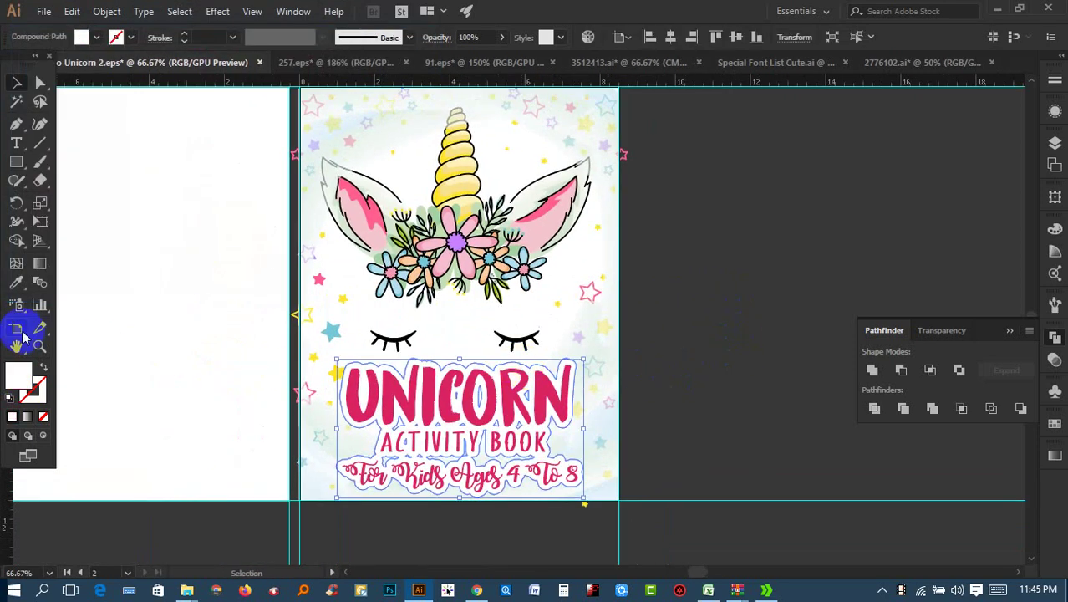
scroll(393, 179, up, 2)
scroll(369, 238, up, 2)
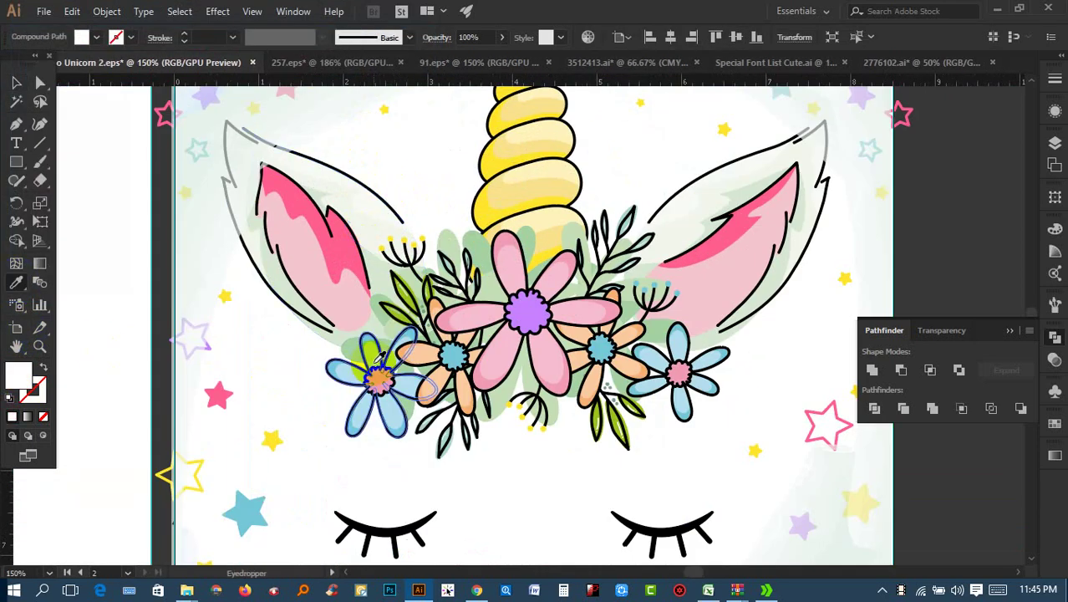
scroll(368, 360, up, 2)
scroll(367, 359, up, 4)
click(358, 276)
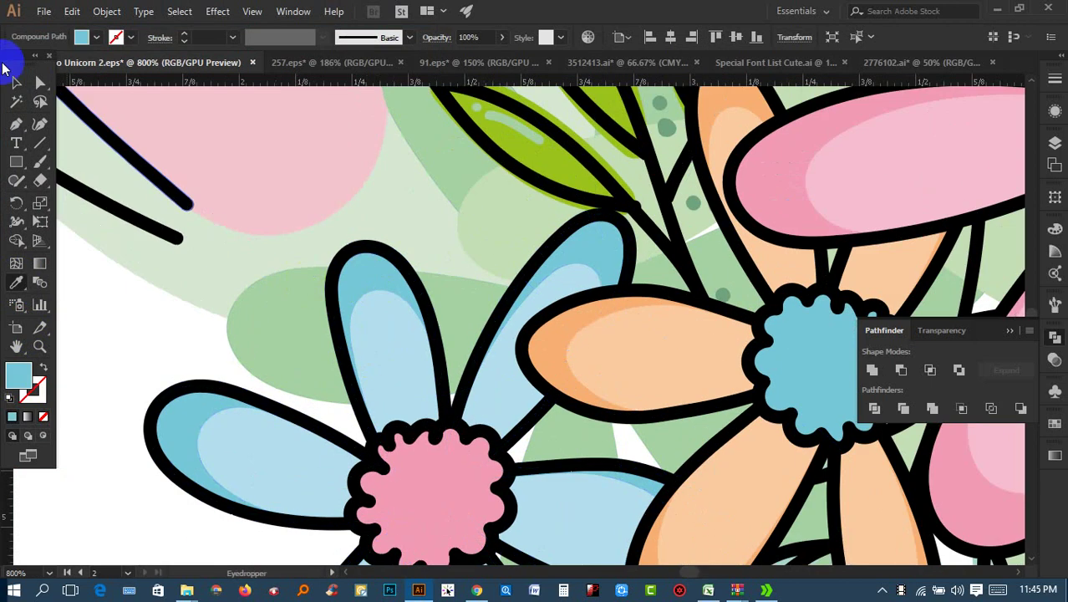
click(18, 84)
Step: Change the title outline's fill to a lighter cyan
key(ctrl+0)
scroll(453, 245, up, 2)
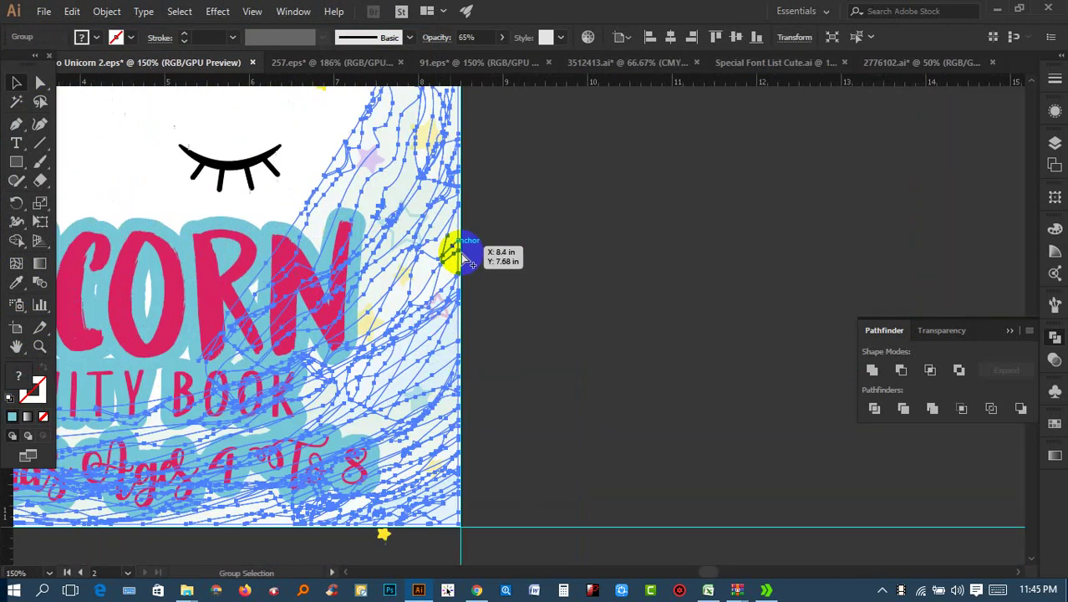
click(604, 300)
drag(605, 300, 873, 289)
click(555, 333)
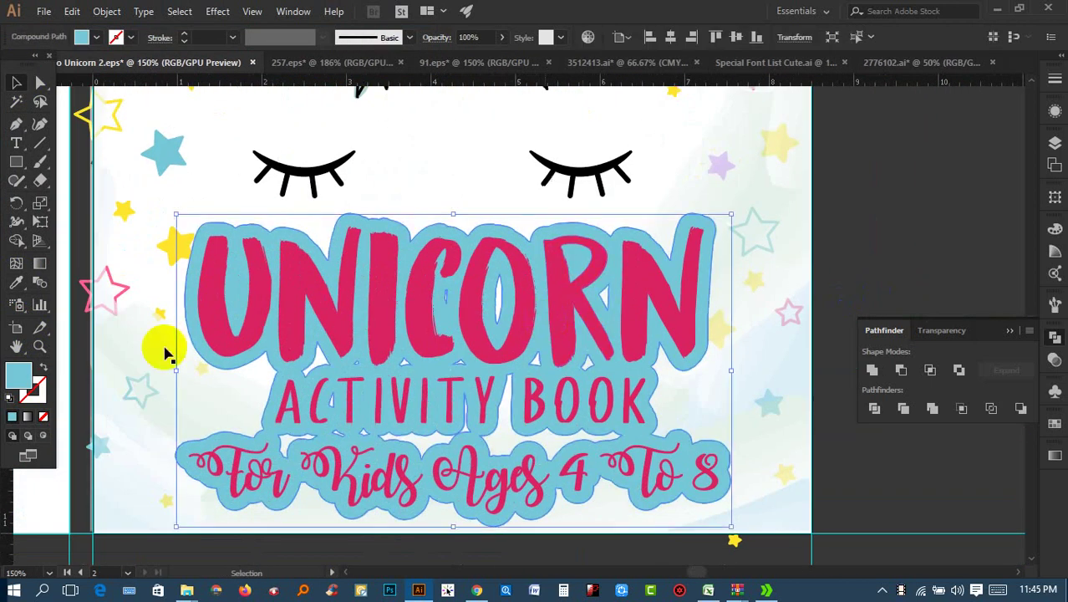
double_click(24, 373)
drag(109, 69, 103, 55)
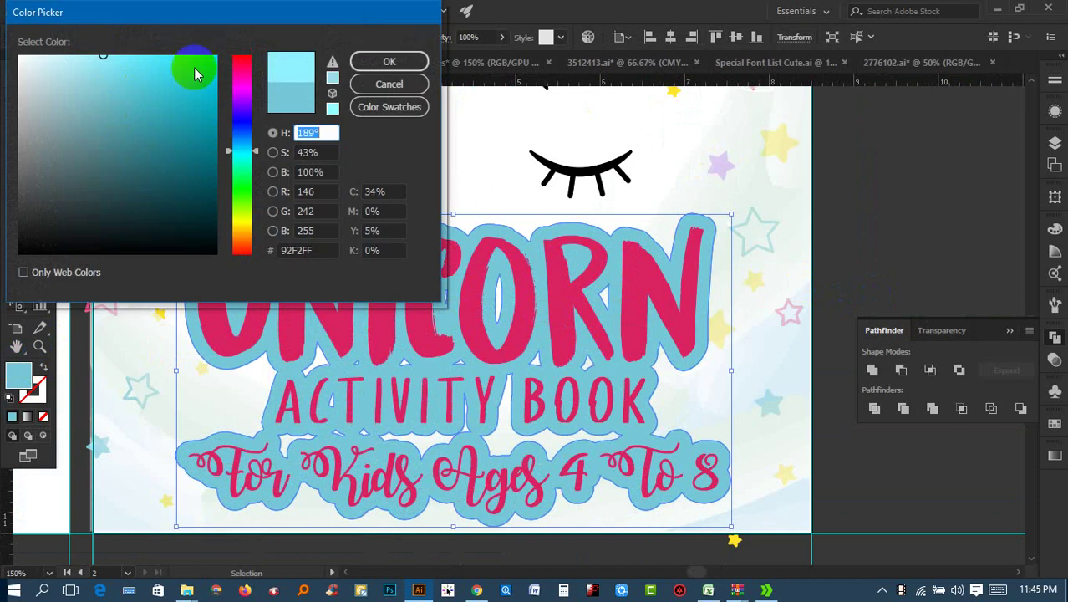
click(416, 63)
click(864, 199)
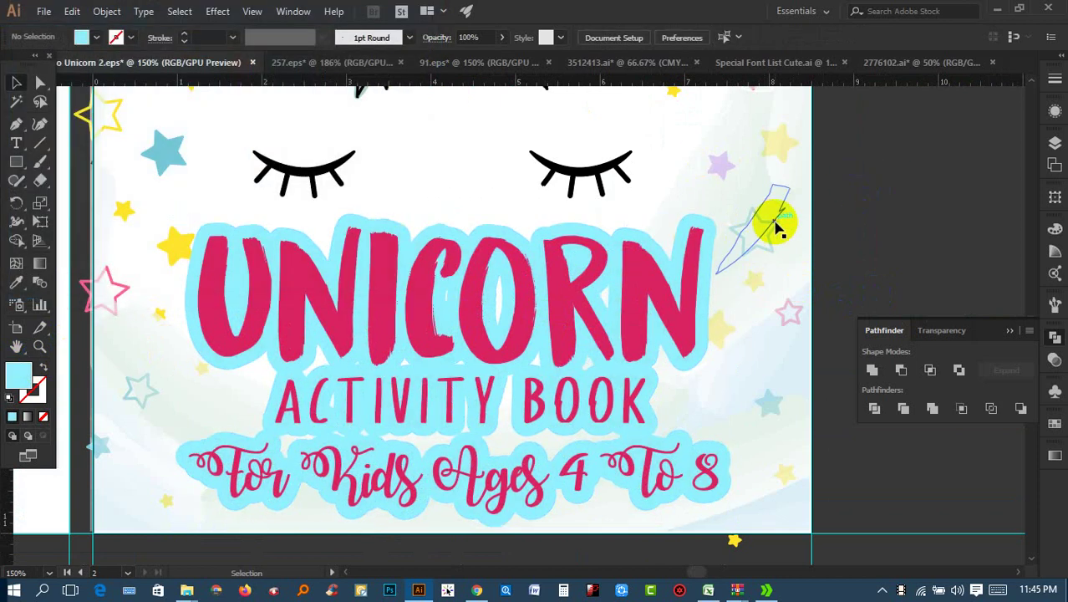
Step: Undo the light blue outline, then zoom to review the title and whole cover
key(ctrl+minus)
key(ctrl+minus)
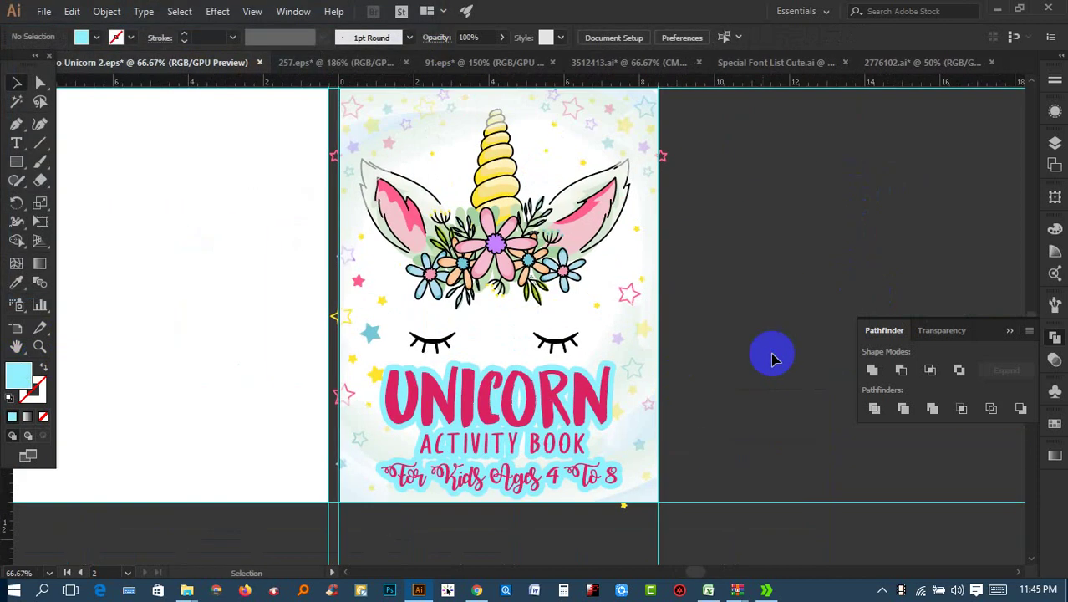
key(ctrl+z)
key(ctrl+z)
key(ctrl+z)
key(ctrl+minus)
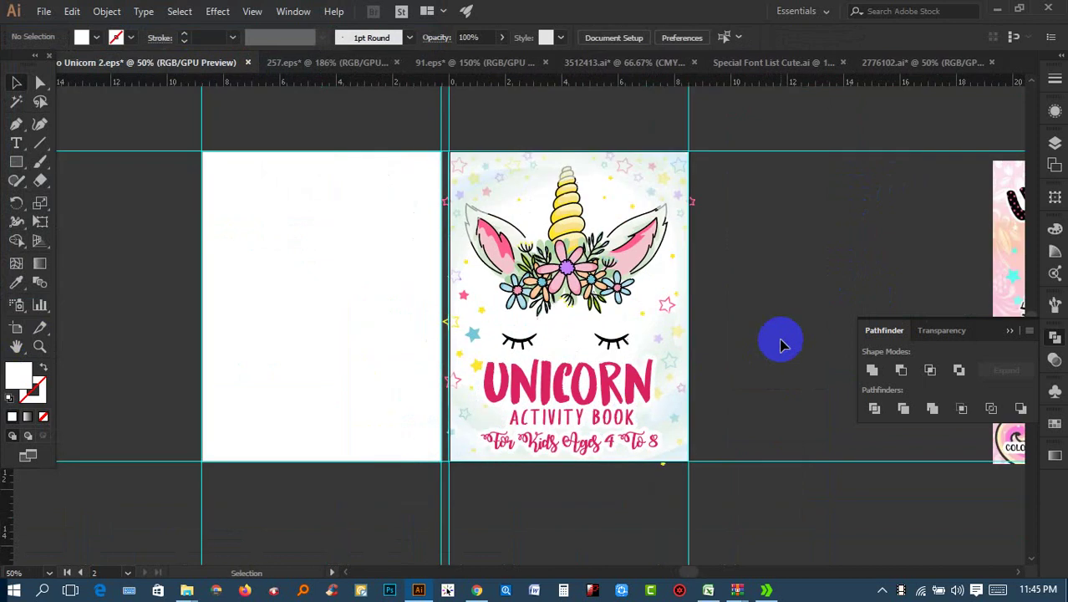
drag(782, 342, 694, 341)
key(ctrl+plus)
key(ctrl+plus)
key(ctrl+plus)
click(456, 357)
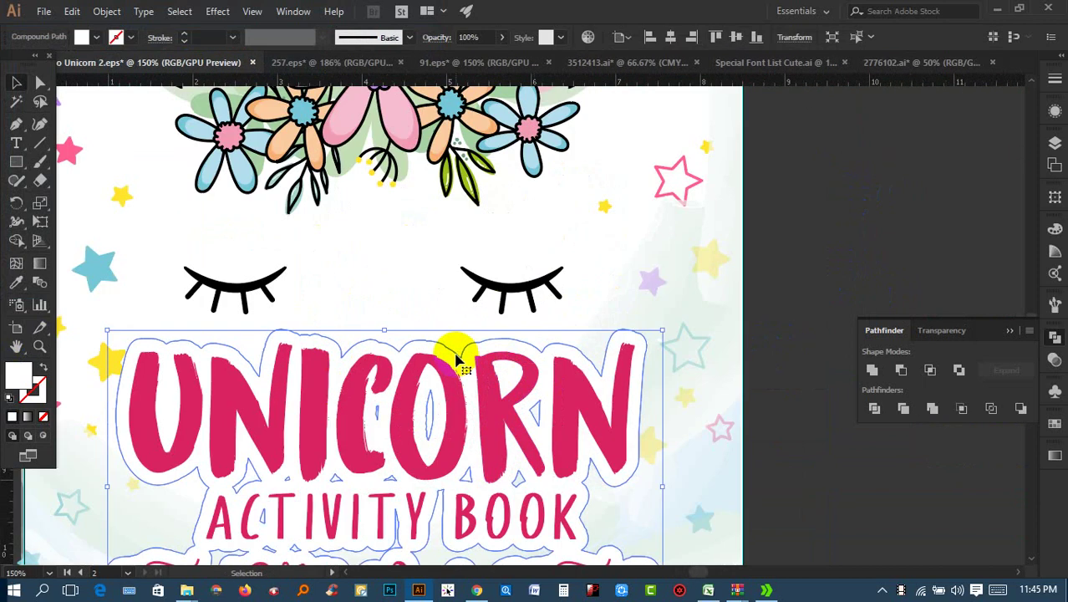
key(ctrl+shift+a)
key(ctrl+minus)
key(ctrl+minus)
drag(762, 284, 698, 345)
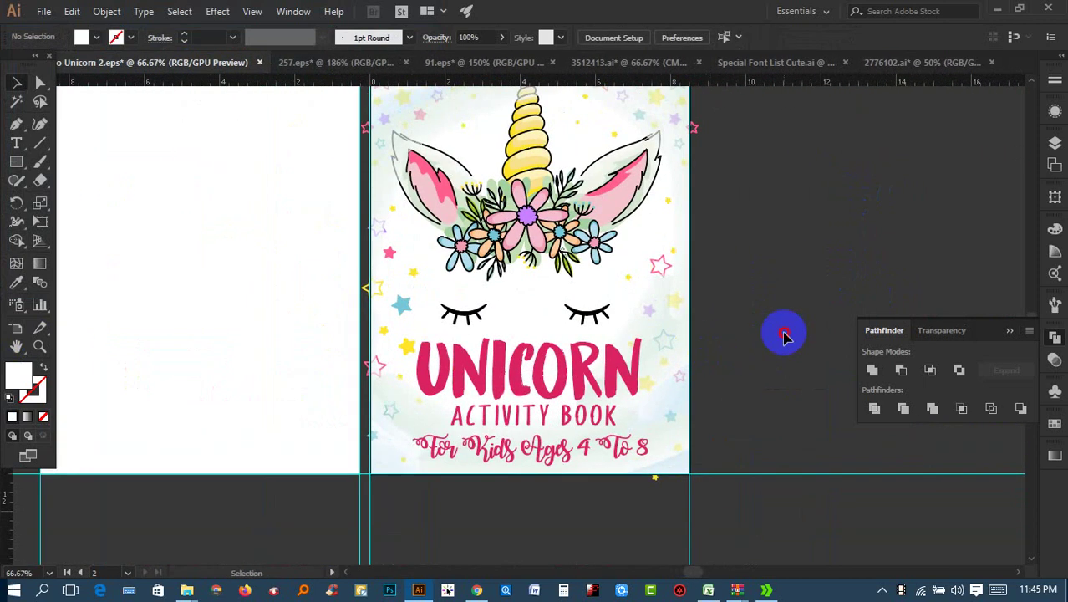
scroll(784, 334, up, 3)
Step: Draw an exact 8.5 × 11 in rectangle
click(18, 165)
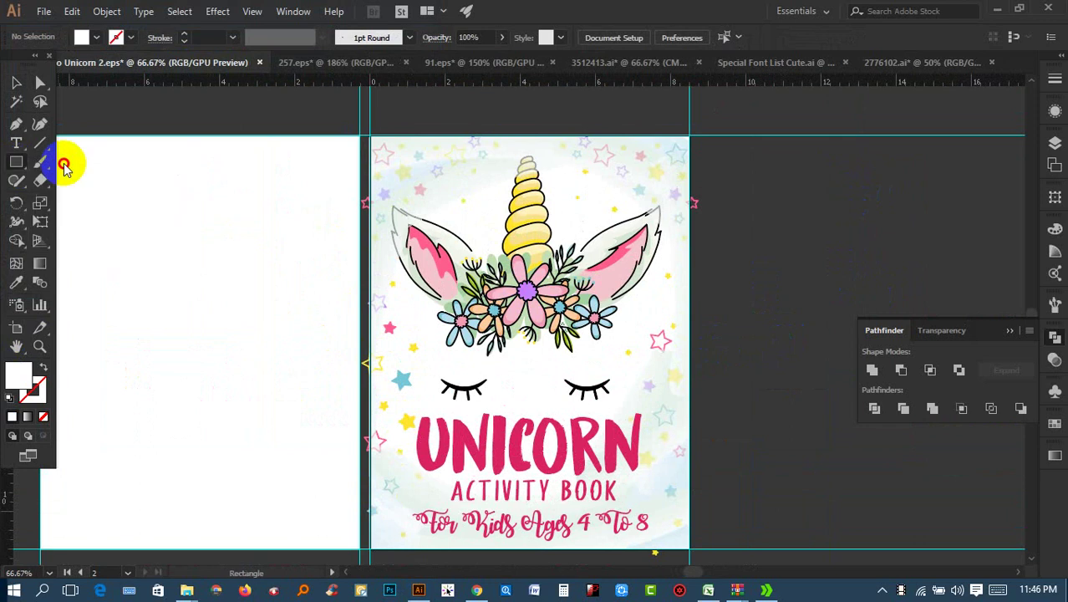
drag(370, 135, 568, 365)
key(ctrl+z)
click(199, 262)
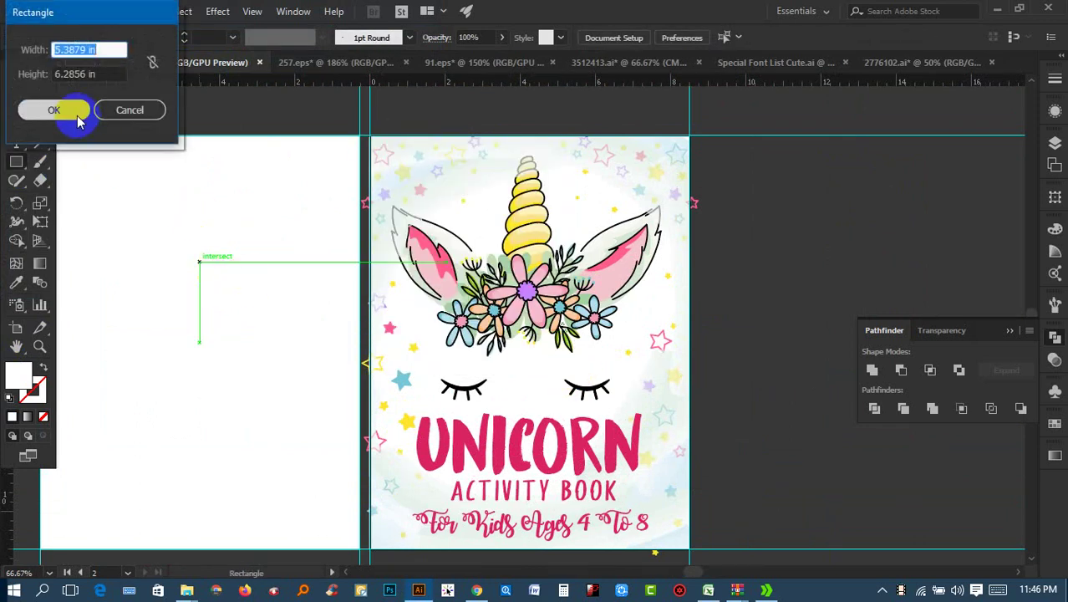
click(88, 49)
text(11)
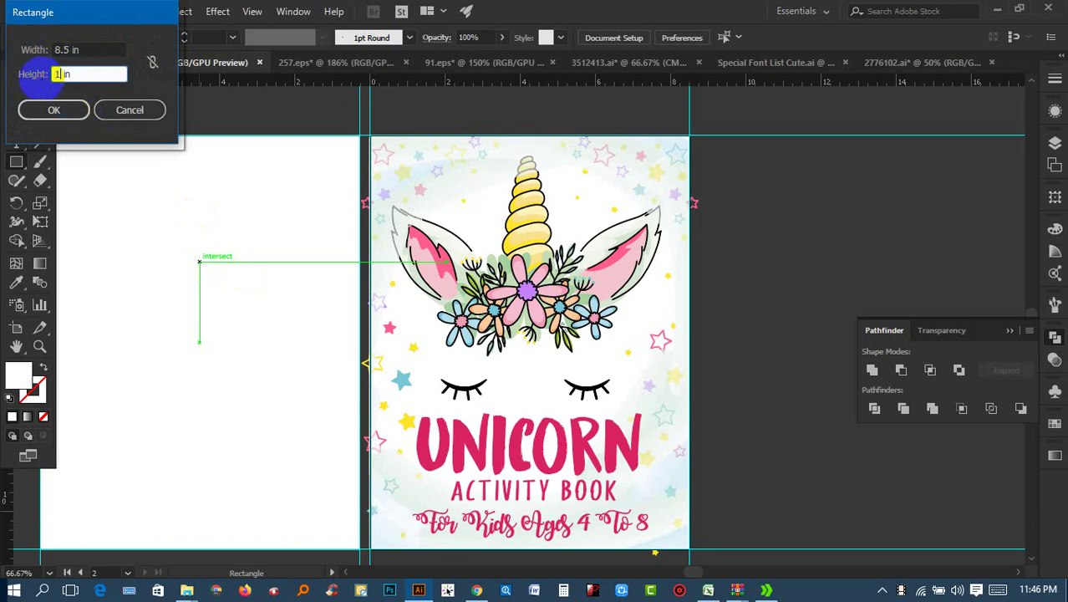
click(63, 111)
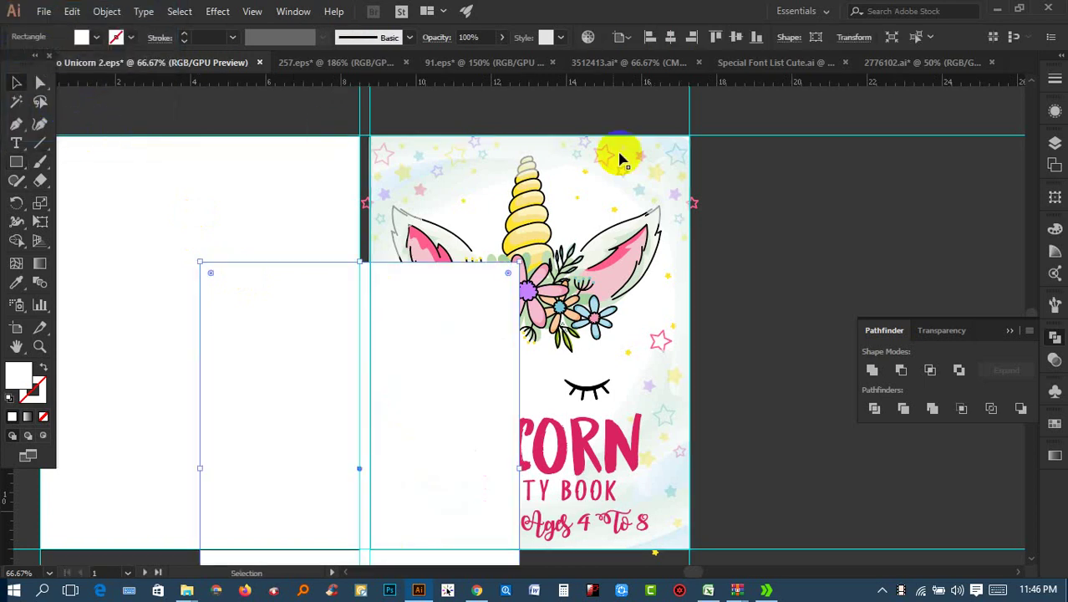
Step: Align the rectangle to the unicorn cover artboard
click(672, 37)
click(737, 37)
mouse_move(342, 346)
mouse_down()
mouse_move(633, 333)
mouse_move(659, 341)
mouse_up()
click(668, 40)
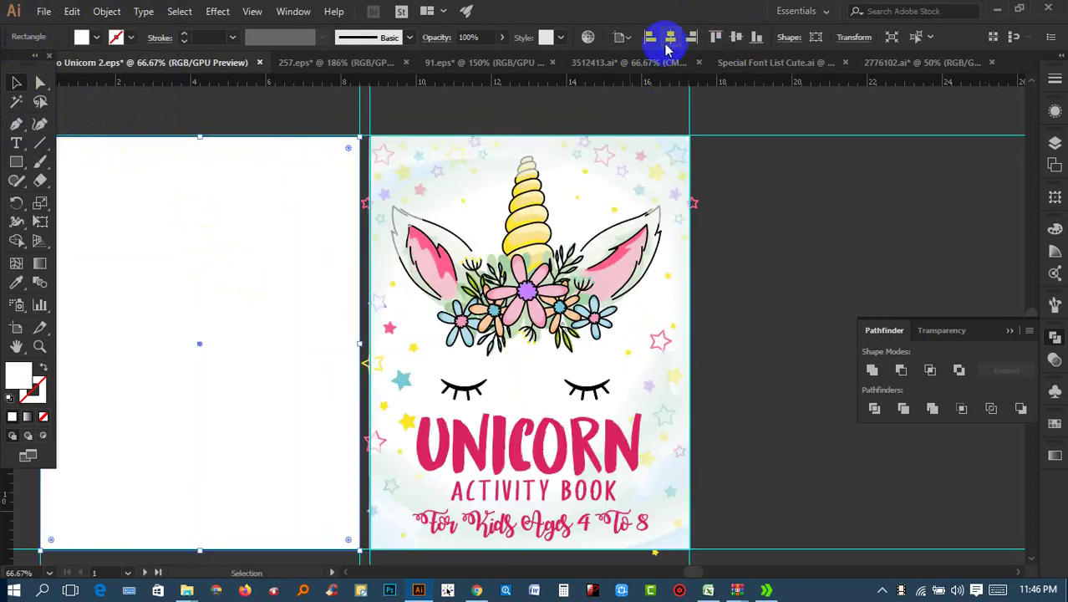
key(ctrl+z)
scroll(544, 232, up, 1)
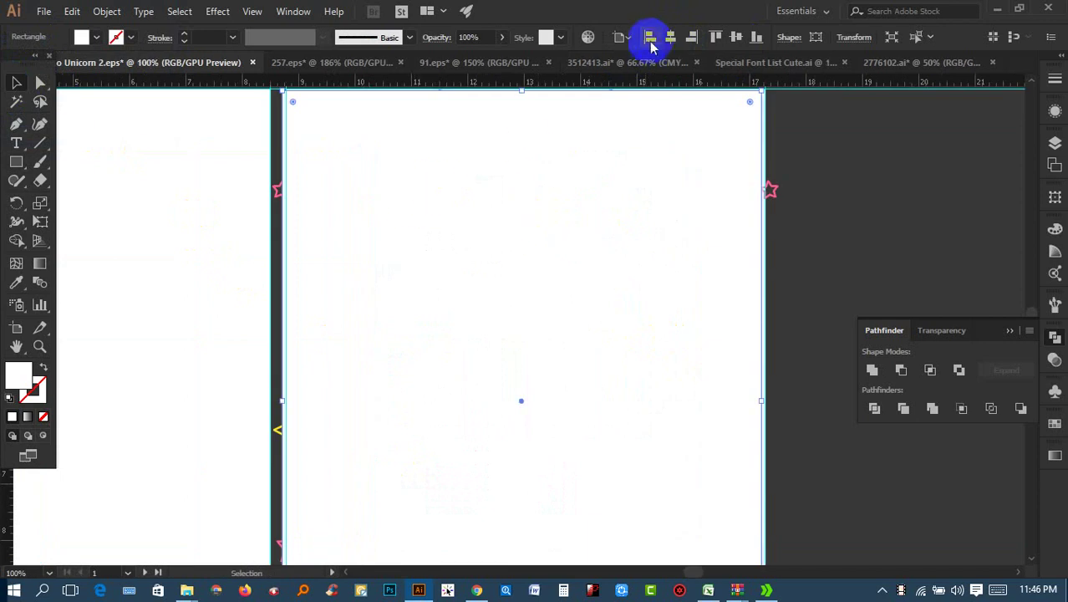
click(651, 38)
key(ctrl+z)
click(356, 242)
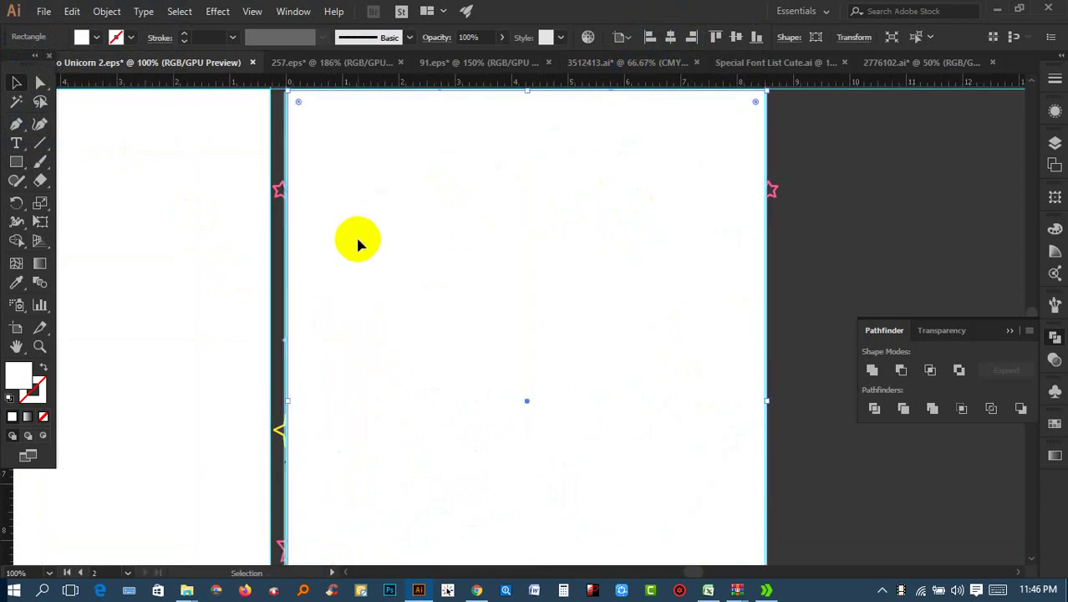
scroll(738, 294, down, 2)
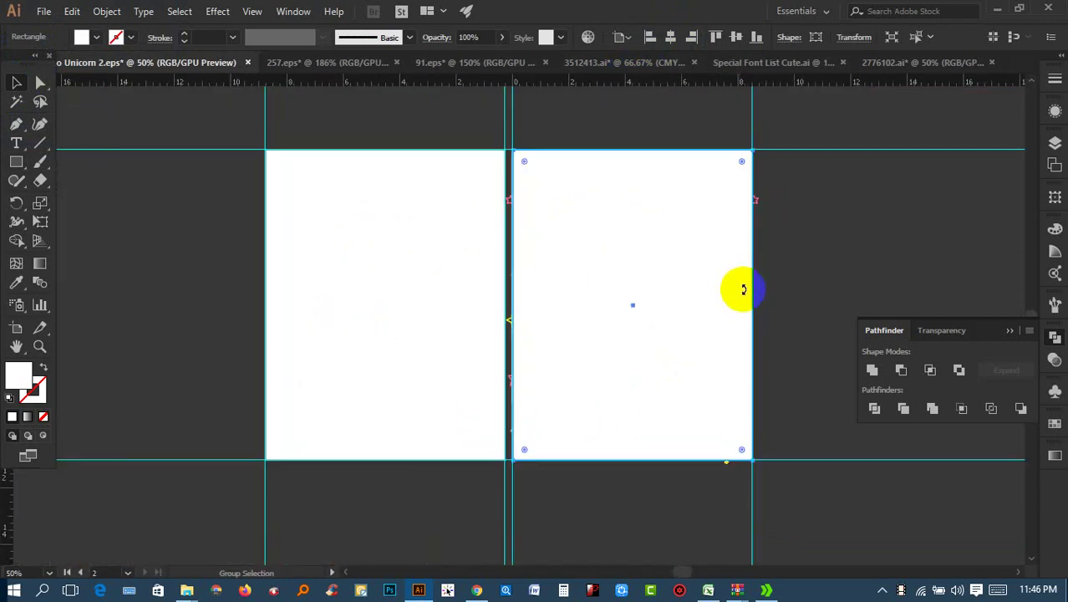
Step: Select the rectangle with the cover artwork and make a clipping mask
drag(752, 374, 535, 165)
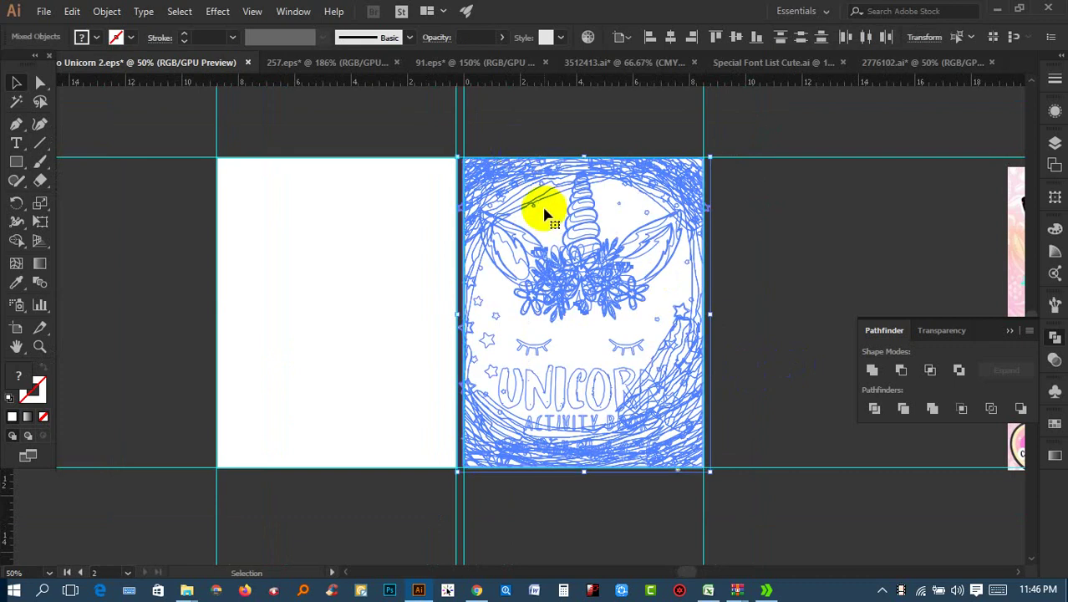
key(Delete)
drag(748, 510, 500, 172)
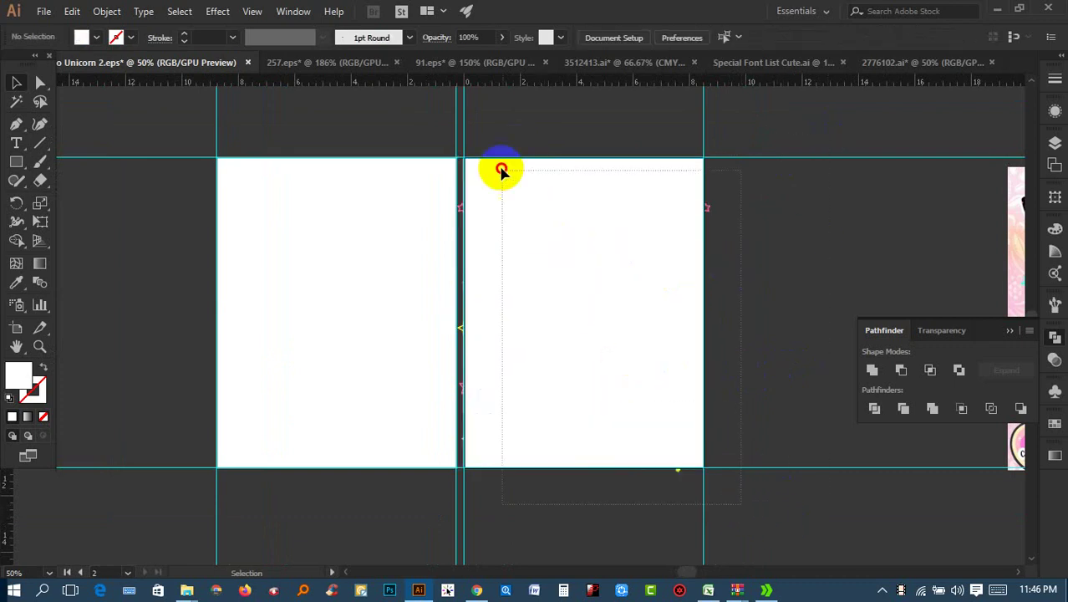
right_click(564, 185)
click(619, 365)
click(781, 318)
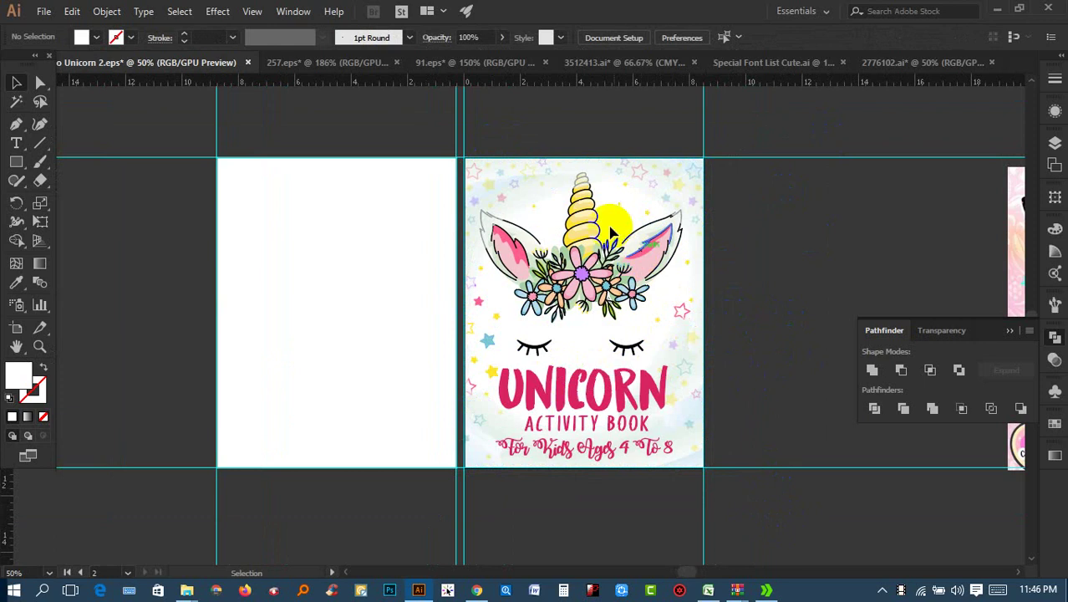
Step: Copy the unicorn cover onto the left artboard and ungroup the copy
drag(579, 254, 337, 255)
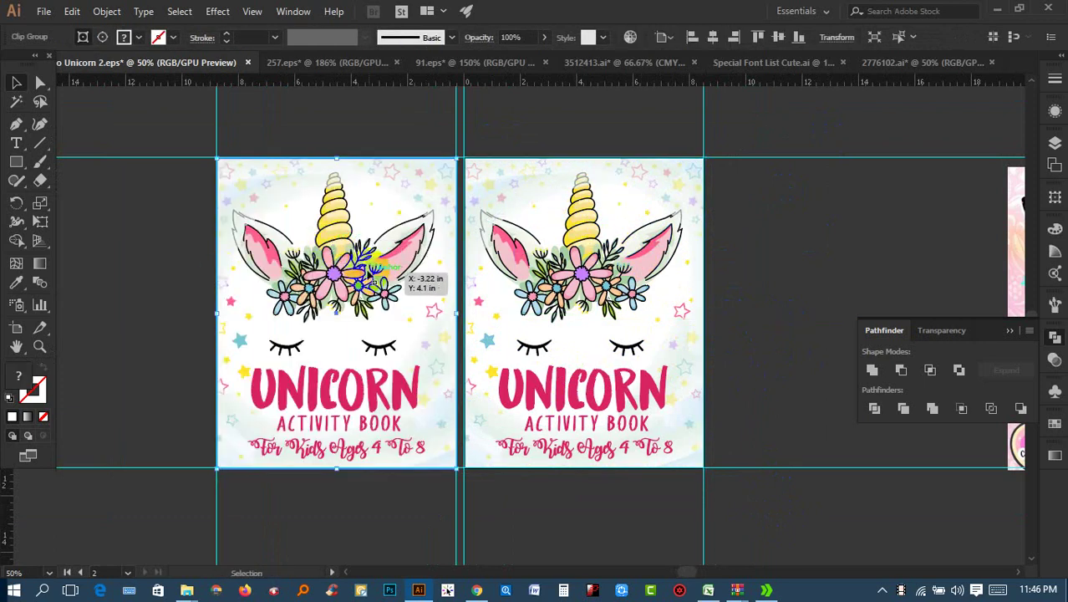
double_click(368, 272)
scroll(163, 262, up, 2)
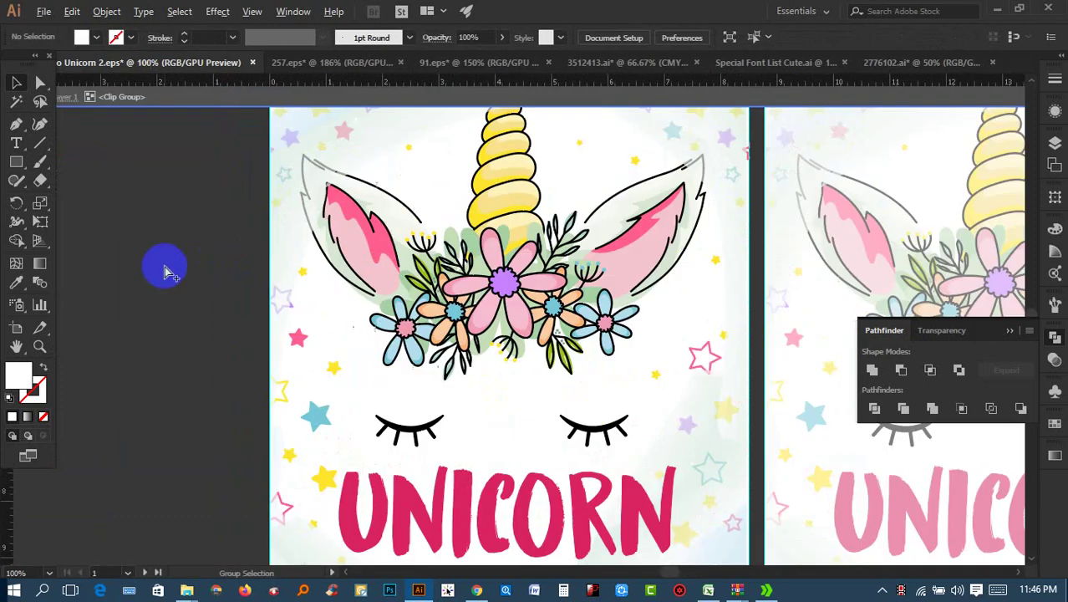
right_click(468, 234)
click(489, 362)
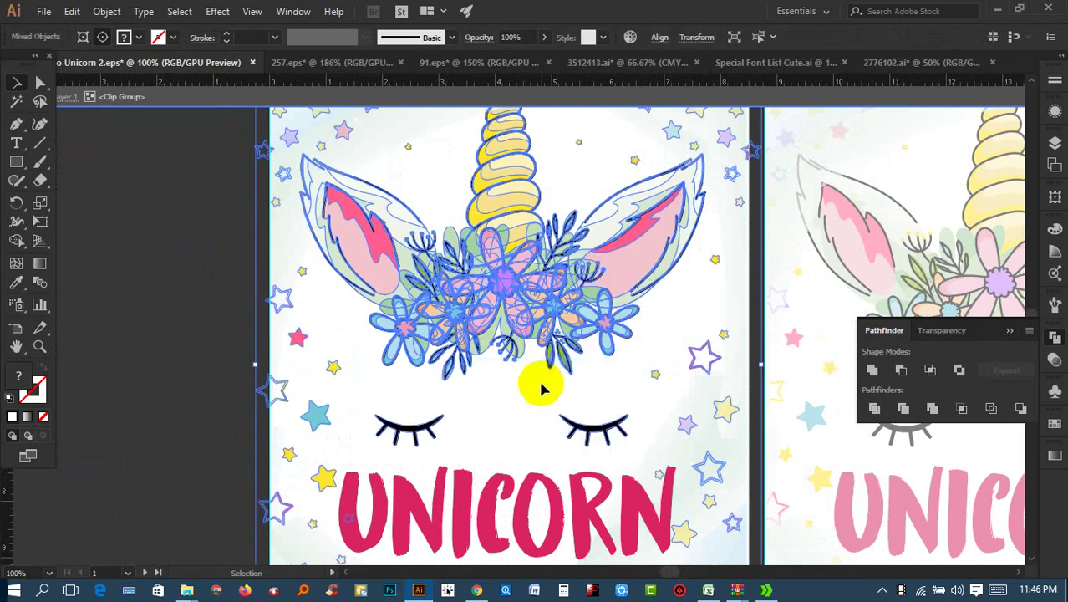
Step: Delete the flower cluster and unicorn horn from the copied cover
click(539, 332)
key(Delete)
key(backslash)
click(549, 260)
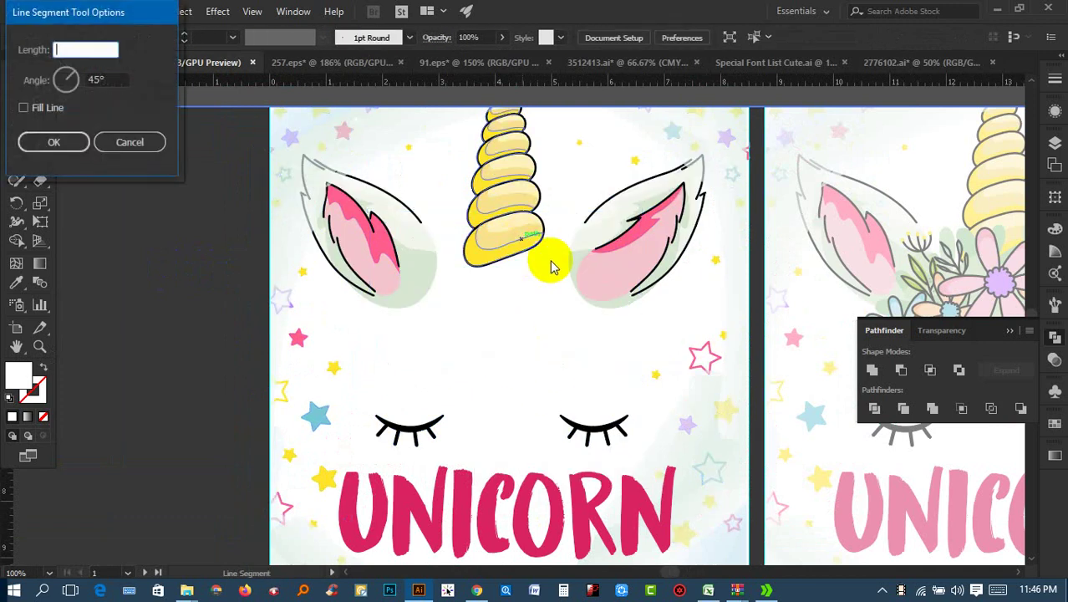
click(126, 140)
click(16, 81)
click(489, 227)
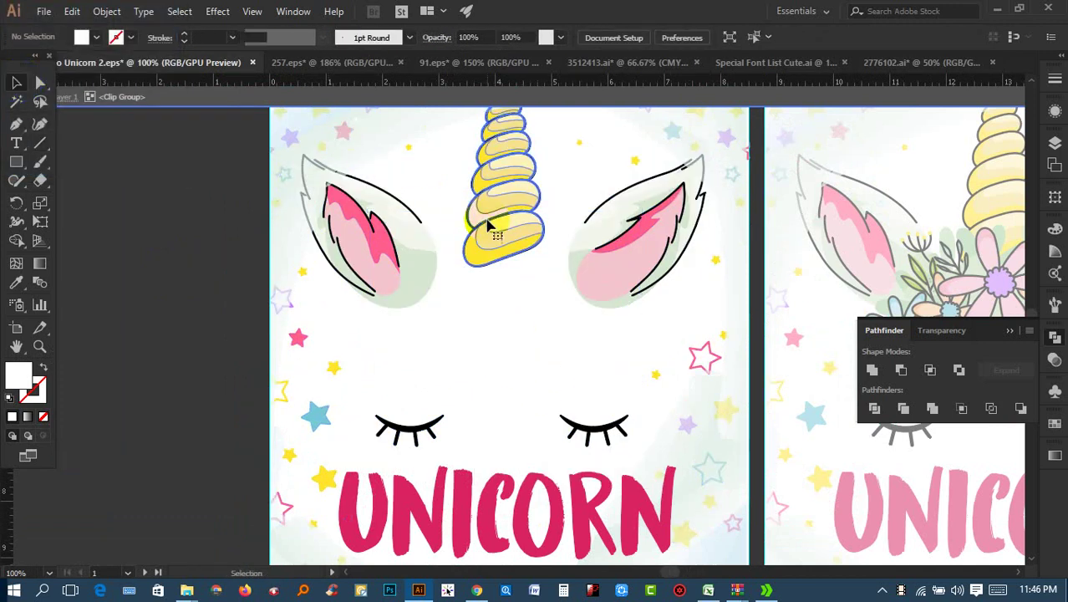
key(Delete)
Step: Delete the left ear and the right ear's pink inner shape, keeping the background
click(381, 269)
key(Delete)
click(664, 297)
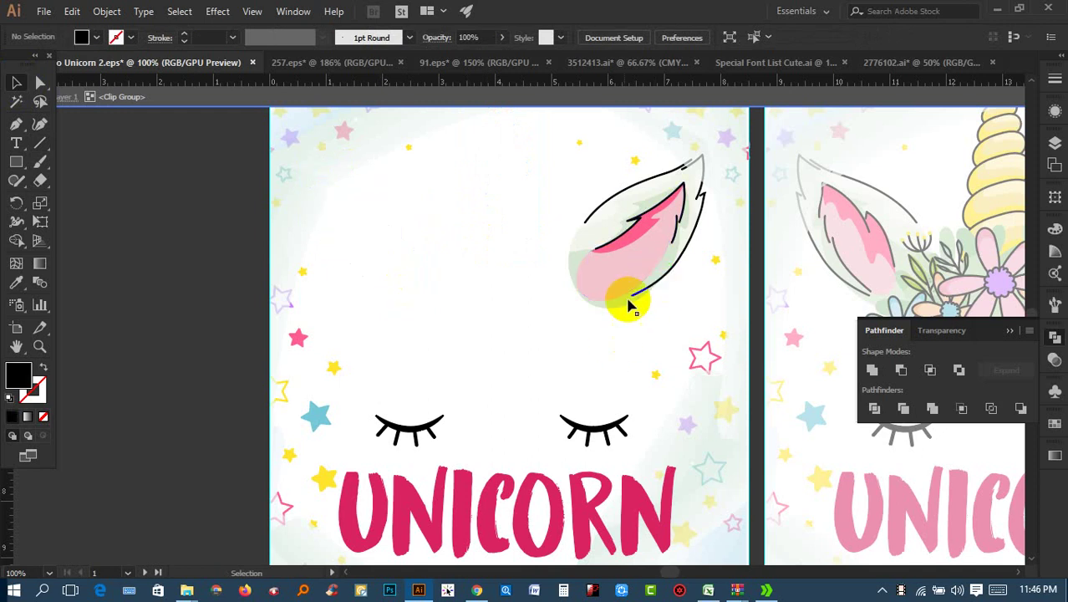
key(Delete)
click(660, 291)
key(Delete)
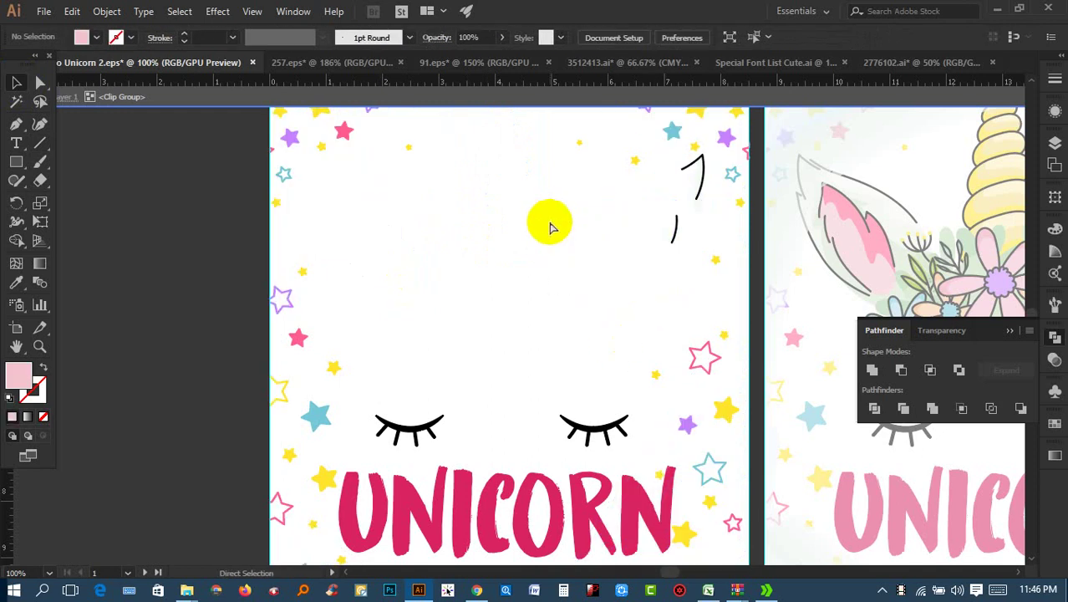
key(ctrl+z)
key(ctrl+z)
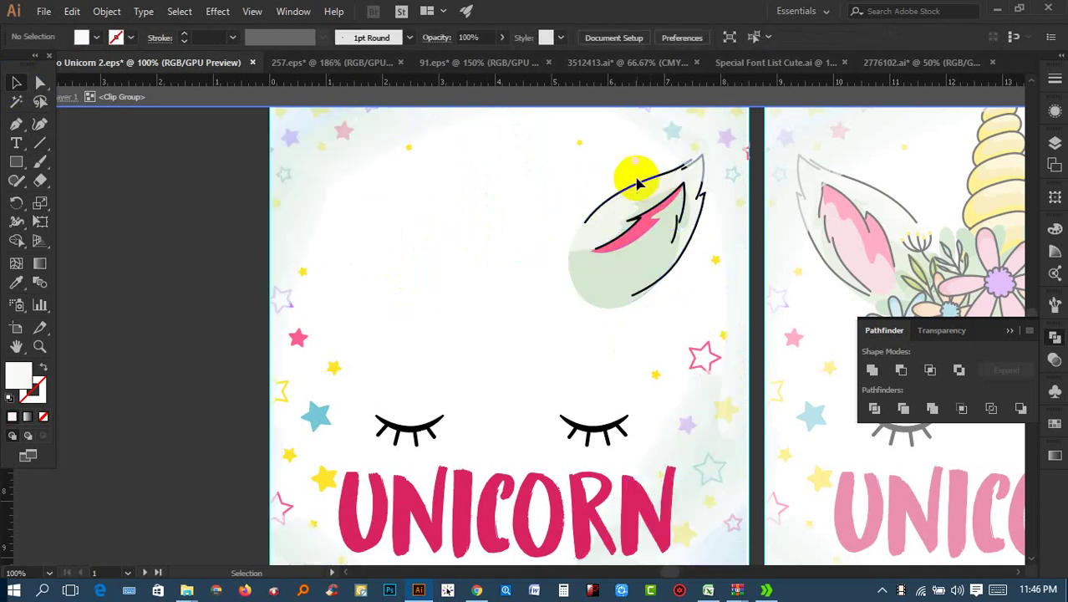
click(640, 207)
key(Delete)
key(ctrl+z)
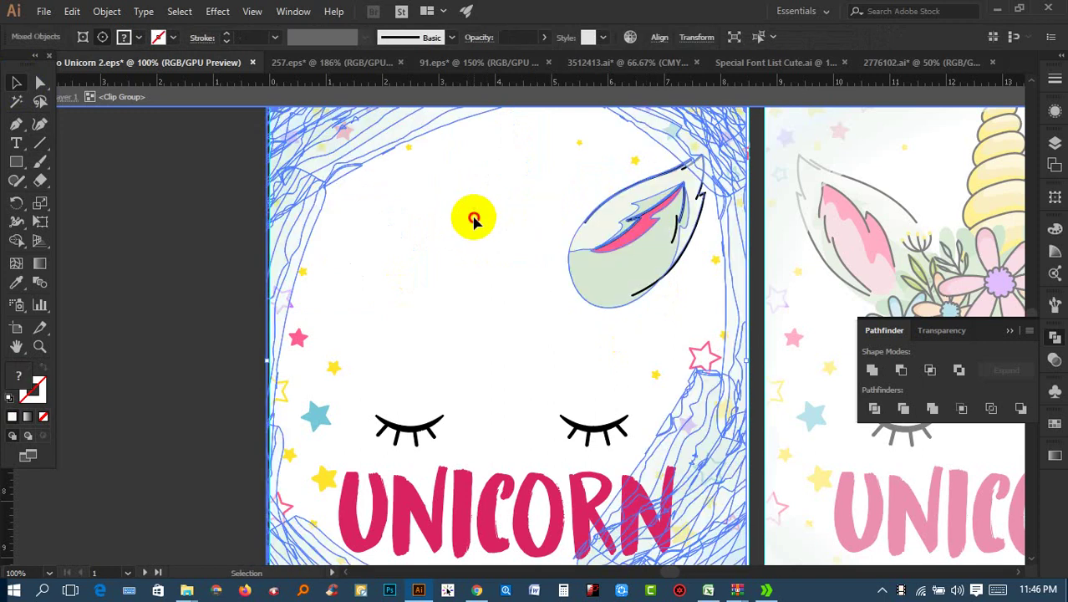
key(ctrl+z)
Step: Remove the right ear's light-green fill shape and move its inner-ear curve
drag(638, 325, 637, 324)
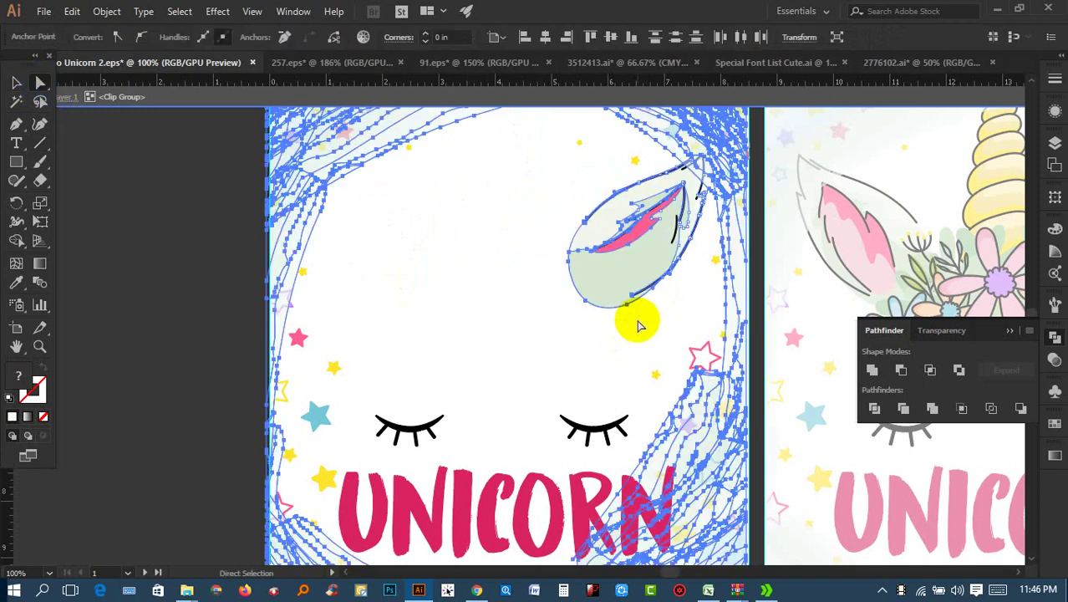
key(Delete)
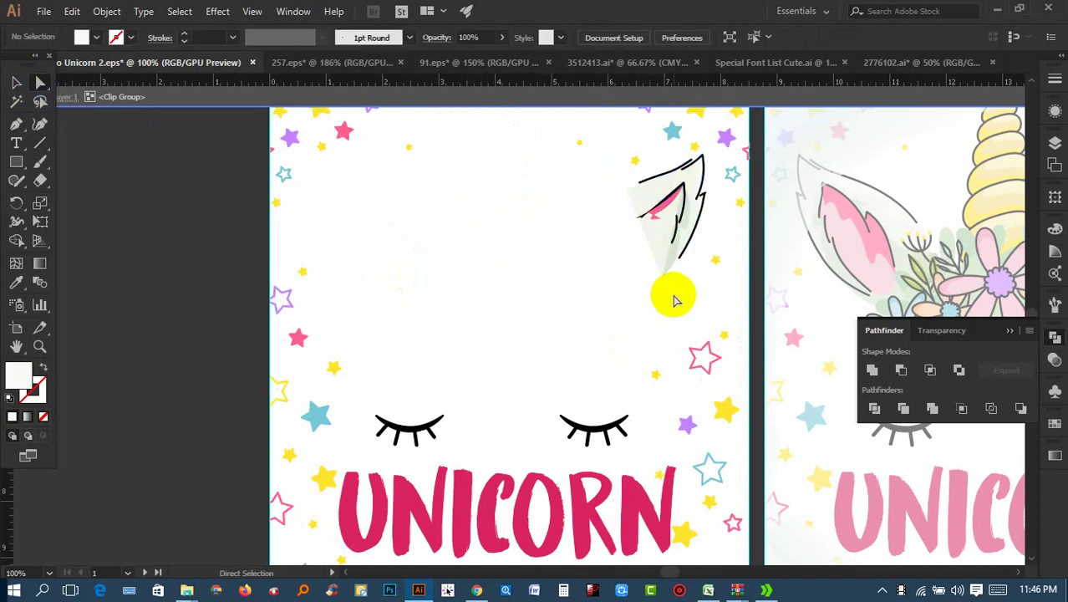
key(ctrl+z)
key(ctrl+z)
drag(605, 278, 605, 278)
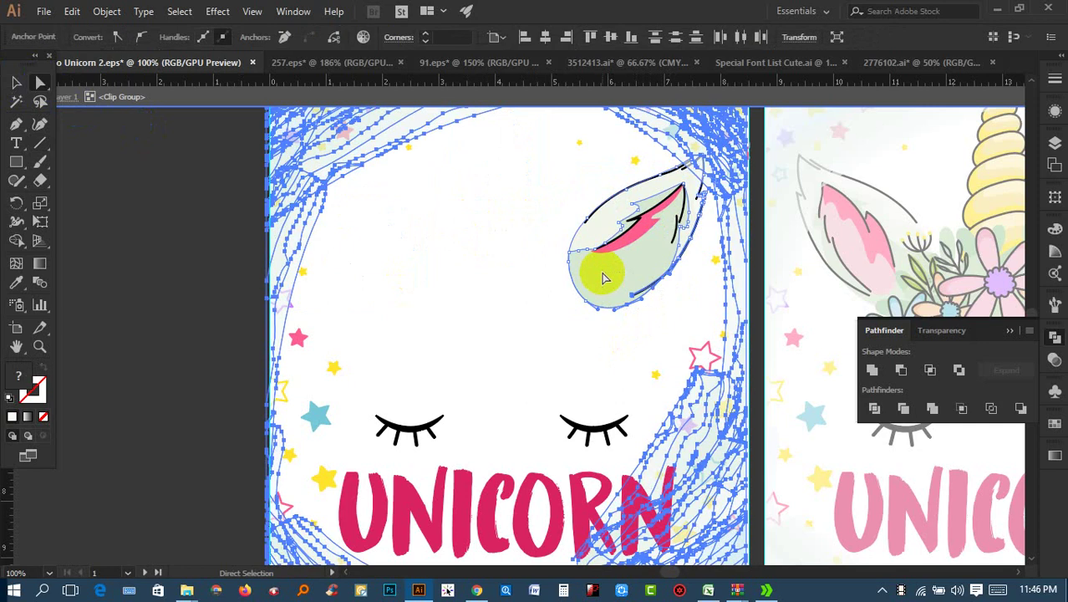
click(16, 82)
right_click(601, 210)
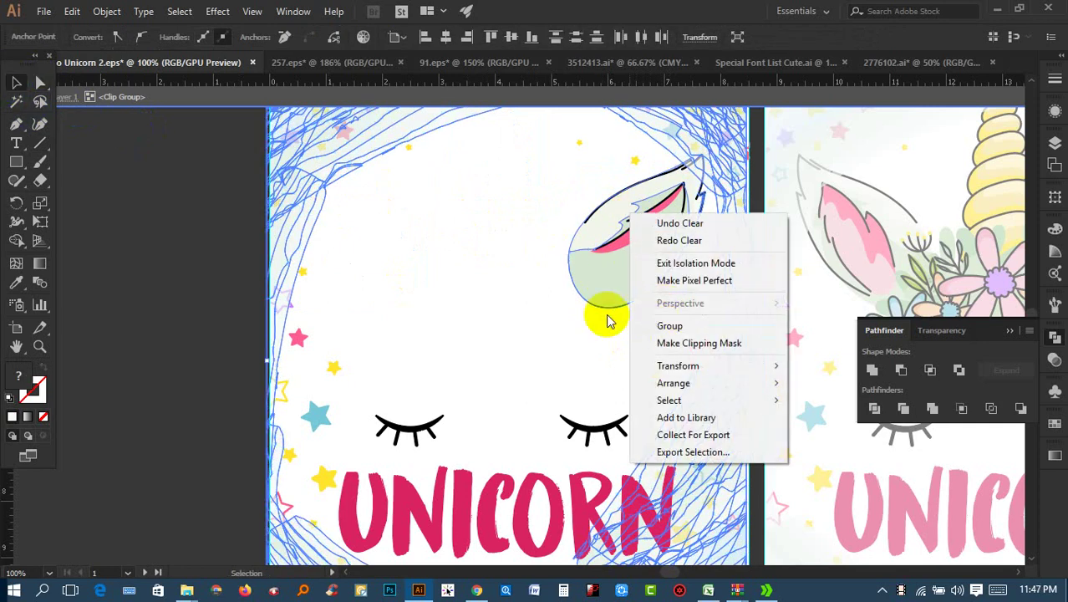
click(645, 240)
click(654, 292)
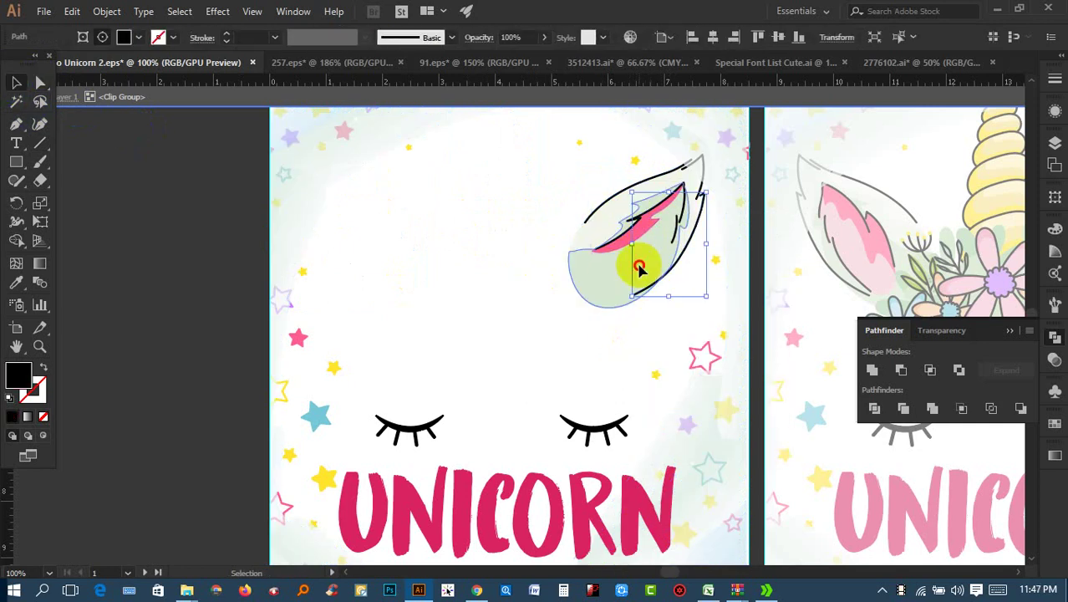
click(639, 267)
key(Delete)
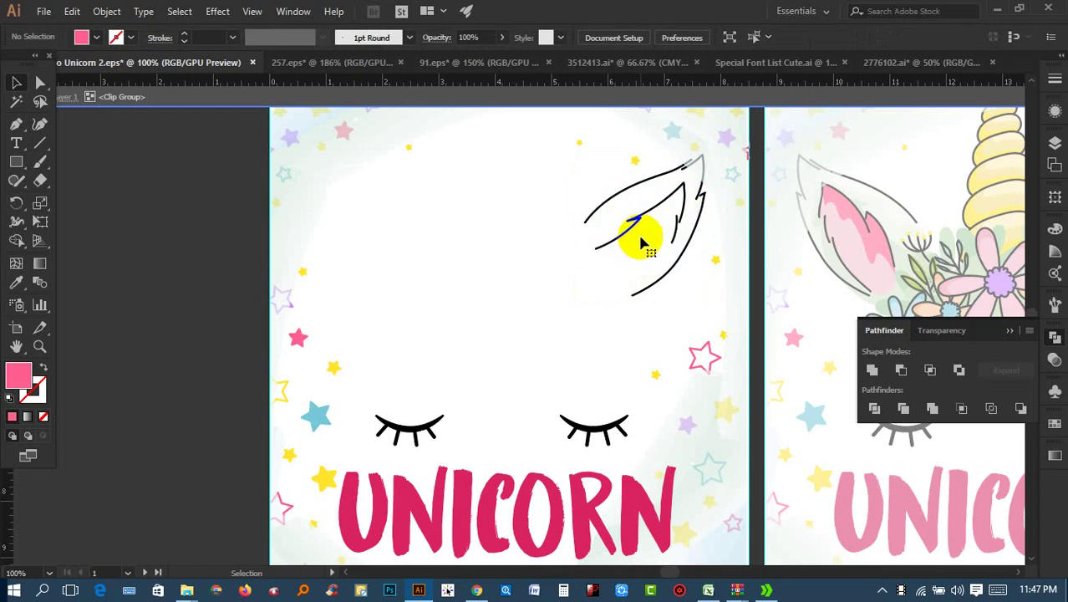
mouse_move(633, 212)
mouse_down()
mouse_move(684, 239)
mouse_move(683, 175)
mouse_up()
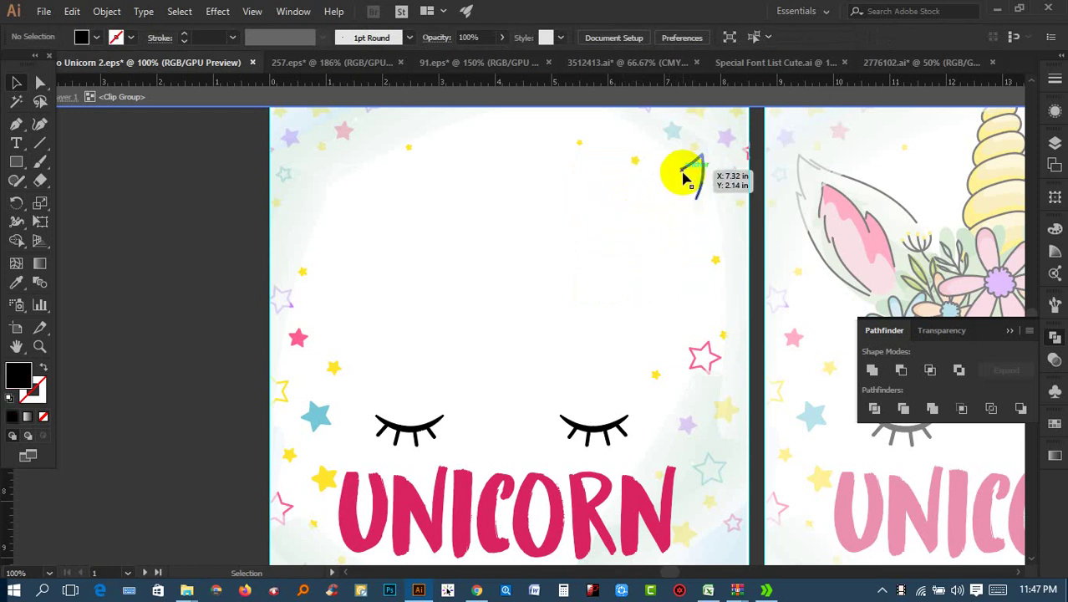
Step: Delete the UNICORN title, tagline and eyelashes from the back cover
scroll(493, 317, down, 5)
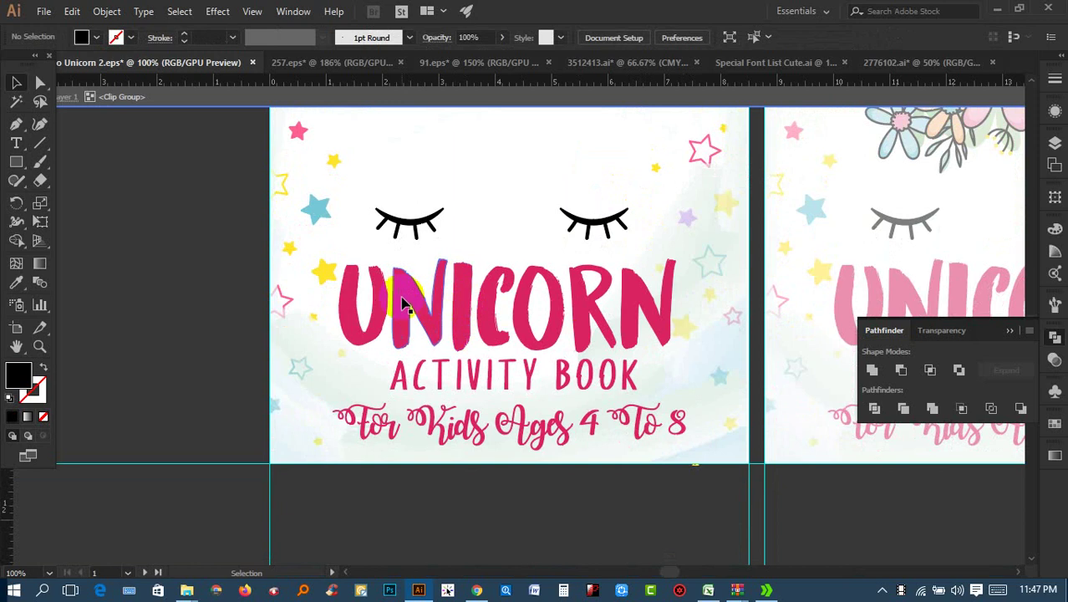
click(401, 301)
key(Delete)
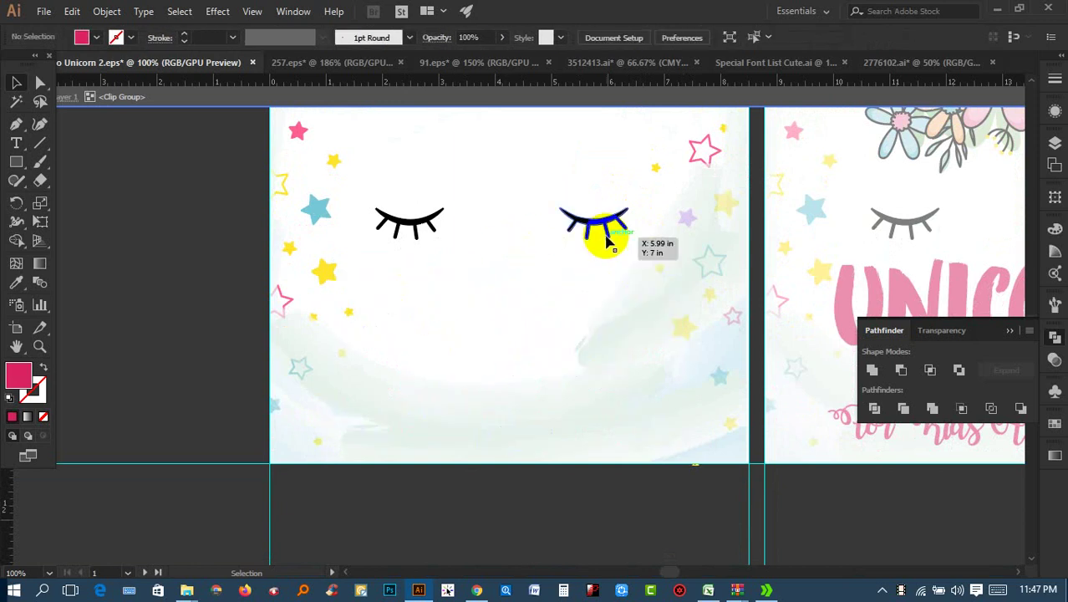
alt+scroll(594, 234, down, 2)
scroll(365, 400, up, 2)
click(538, 350)
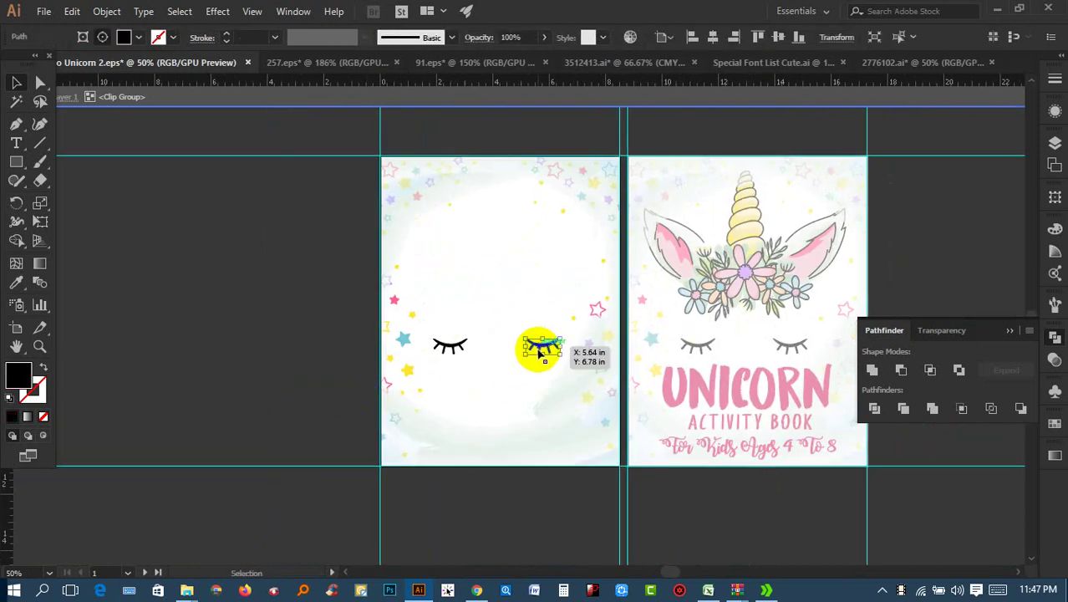
drag(539, 349, 454, 349)
key(Delete)
Step: Move a group of stars across the back cover
alt+scroll(440, 373, up, 2)
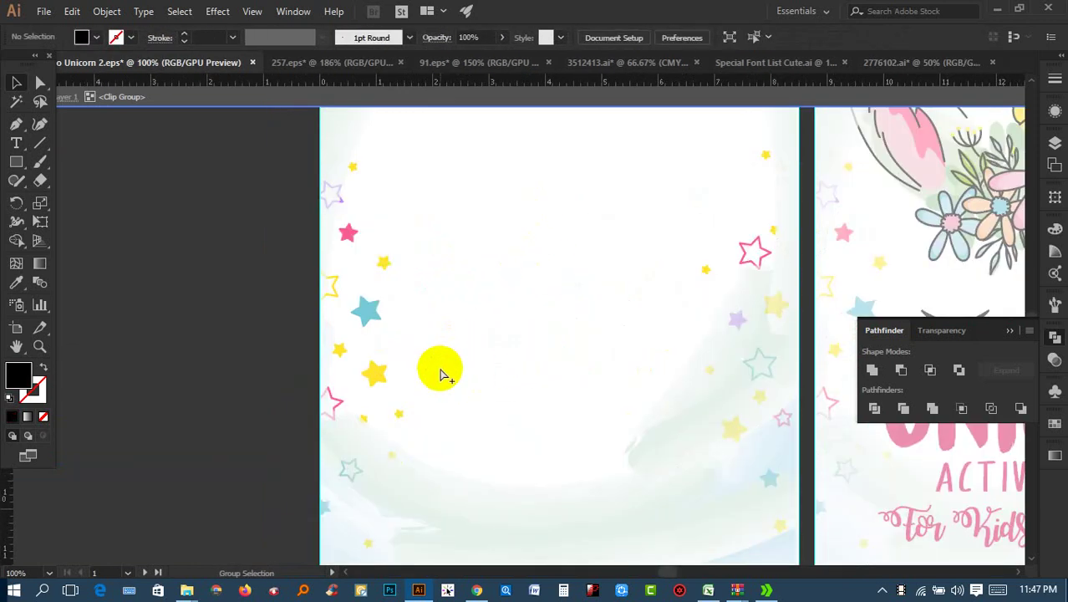
mouse_move(365, 255)
mouse_down()
mouse_move(394, 324)
mouse_move(514, 405)
mouse_move(477, 363)
mouse_move(487, 329)
mouse_move(643, 326)
mouse_up()
click(365, 315)
scroll(585, 334, up, 3)
click(205, 248)
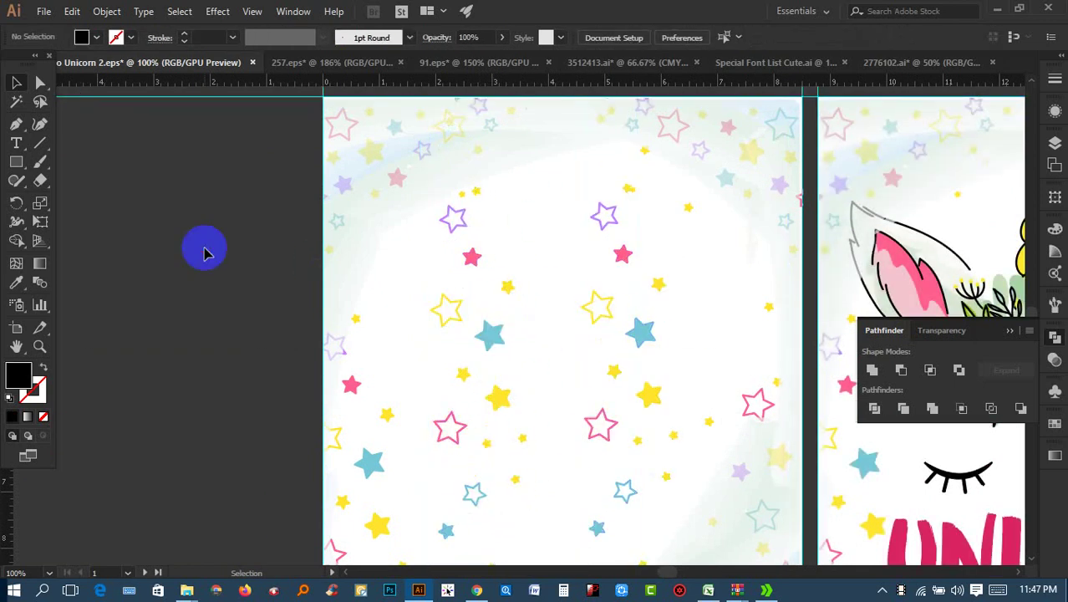
scroll(204, 251, down, 3)
scroll(346, 284, up, 3)
mouse_move(346, 284)
mouse_down()
mouse_move(377, 282)
mouse_move(384, 293)
mouse_move(365, 274)
mouse_up()
Step: Inside the star clip group, drag a column of stars into the empty middle
double_click(353, 246)
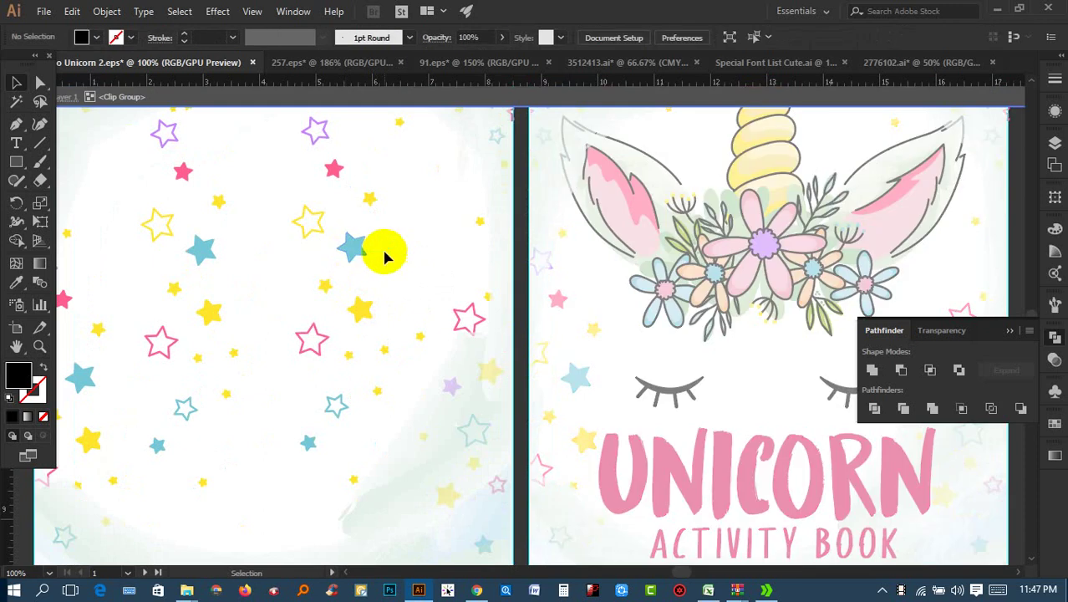
click(365, 256)
double_click(365, 257)
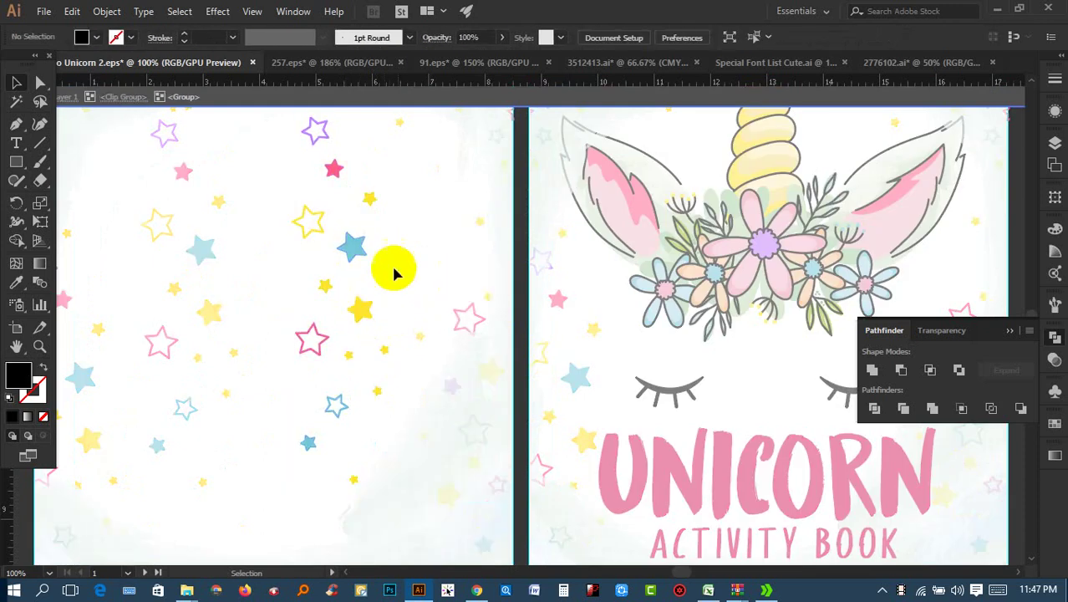
click(358, 255)
double_click(417, 250)
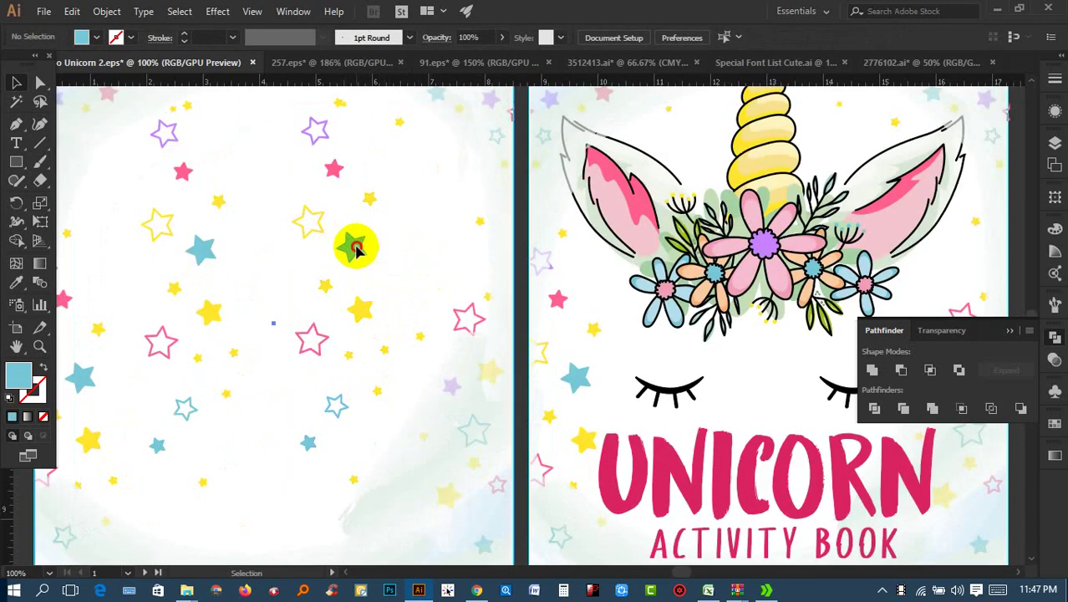
click(353, 251)
double_click(347, 248)
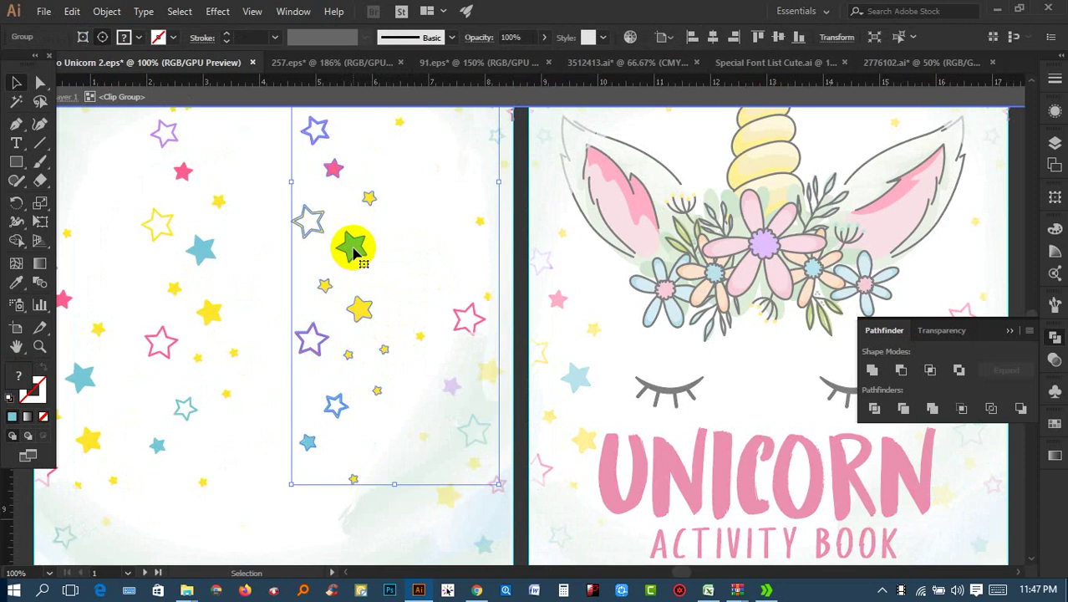
mouse_move(353, 246)
mouse_down()
mouse_move(396, 302)
mouse_move(204, 310)
mouse_move(226, 263)
mouse_move(258, 331)
mouse_up()
Step: Clear the selection and exit editing inside the star group
click(268, 336)
key(Escape)
scroll(284, 339, down, 3)
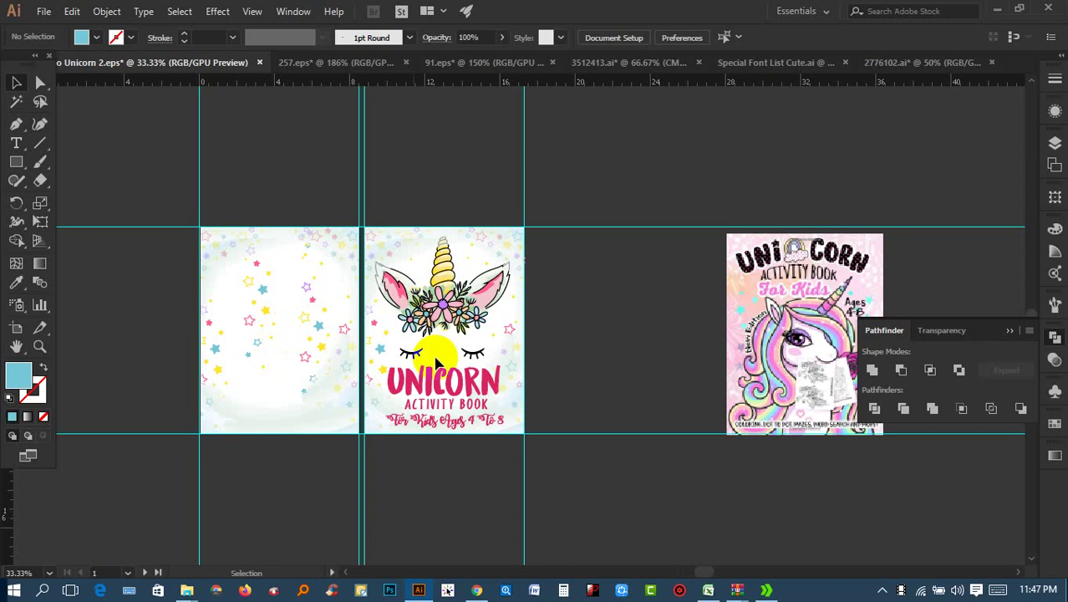
scroll(584, 342, left, 2)
scroll(606, 341, up, 1)
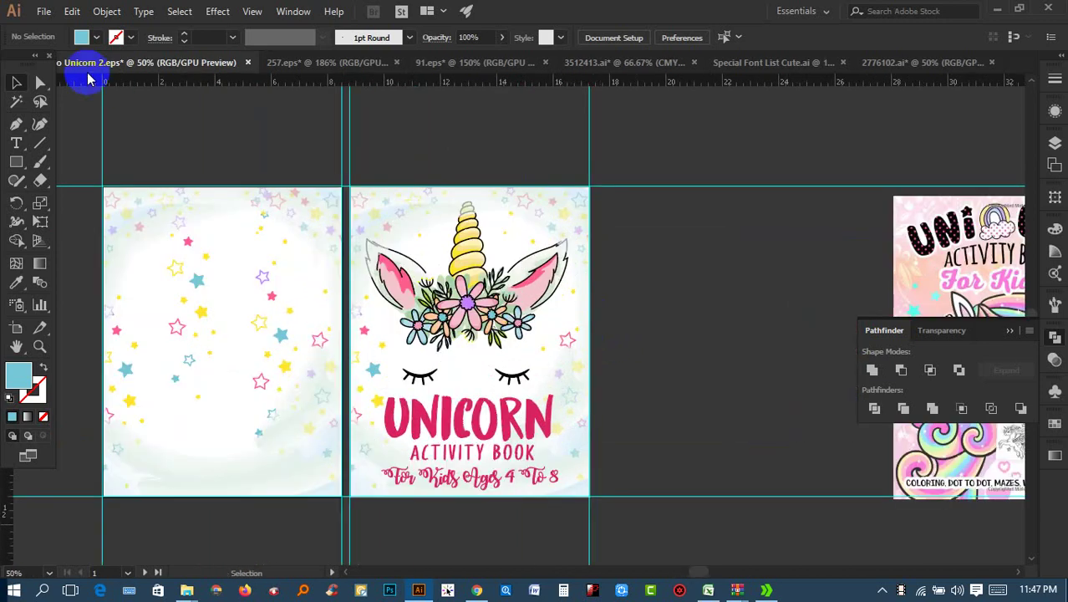
Step: Save the document as an EPS named Coloring Boo Unicorn 3
click(44, 11)
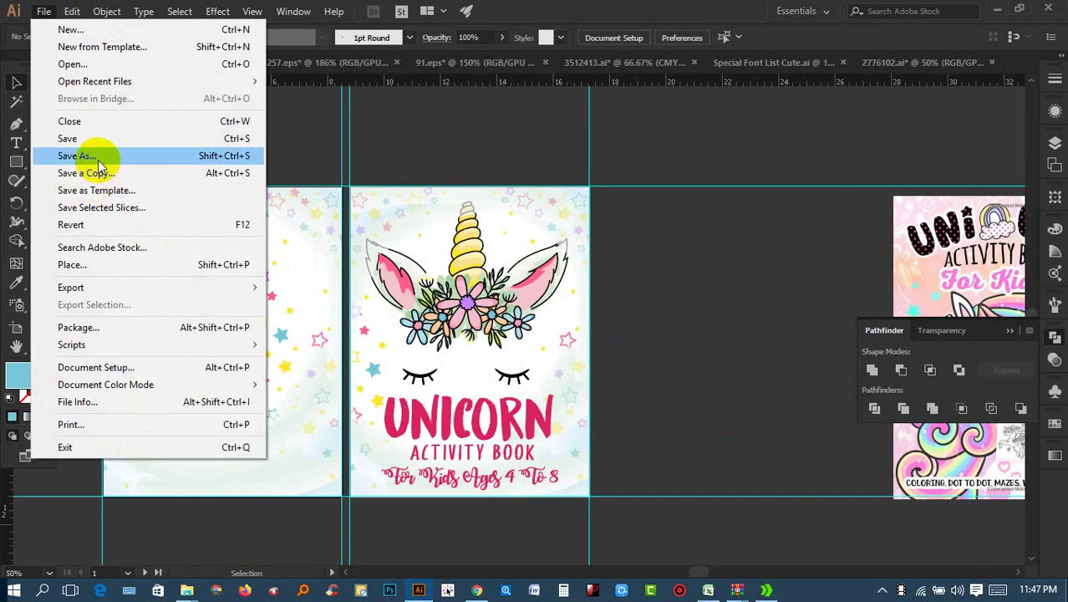
click(101, 147)
click(455, 146)
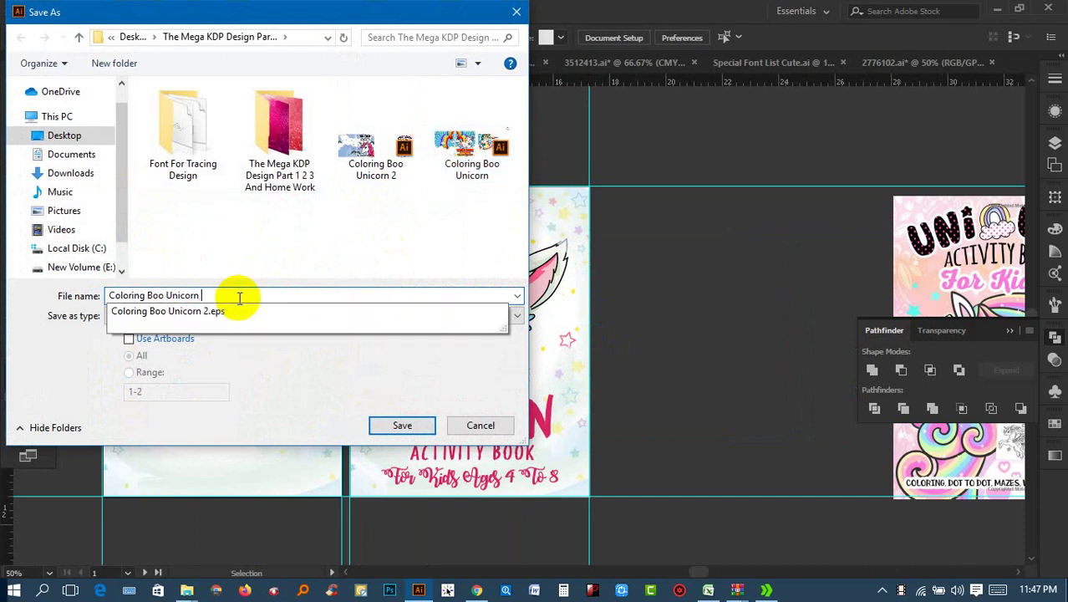
text(3)
click(402, 425)
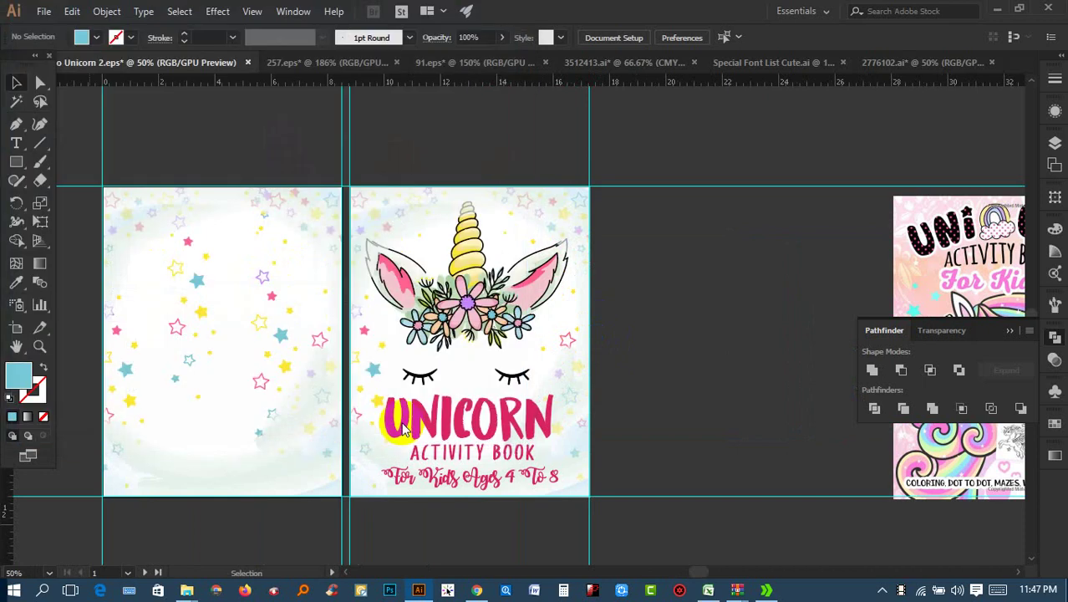
Step: Accept the EPS options, then delete the reference cover images beside the artboards
click(270, 482)
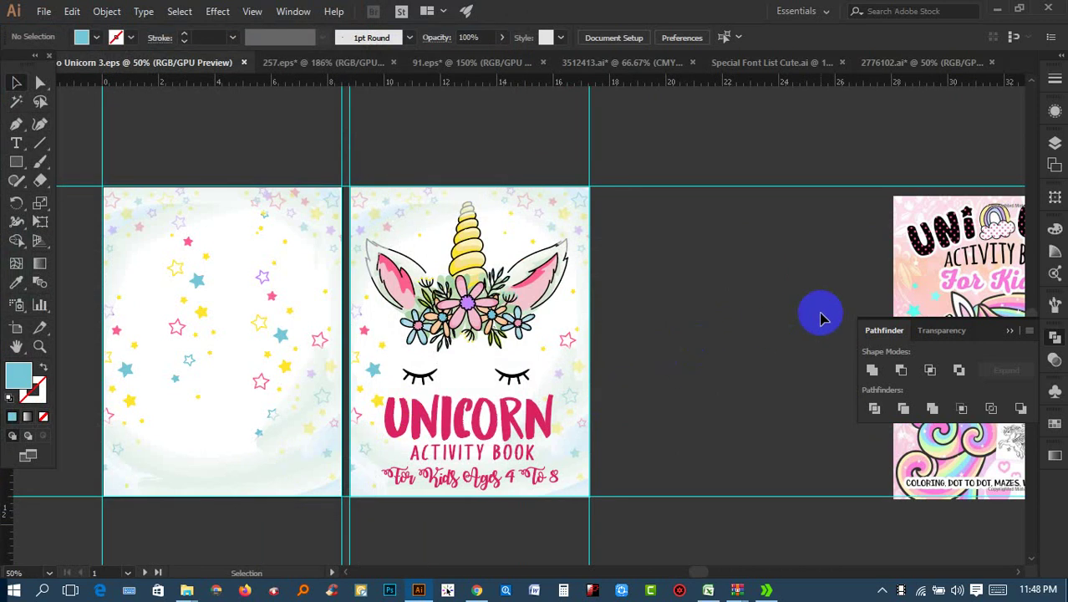
click(929, 252)
key(Delete)
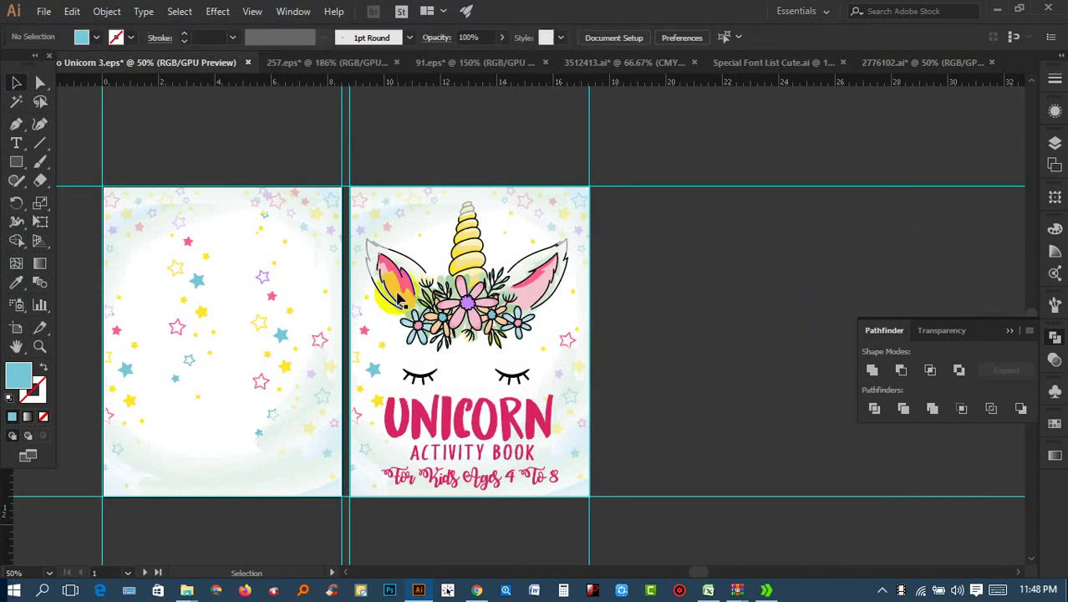
Step: Zoom and pan to review the front cover artwork alongside both covers
ctrl+alt+click(681, 302)
drag(683, 309, 681, 323)
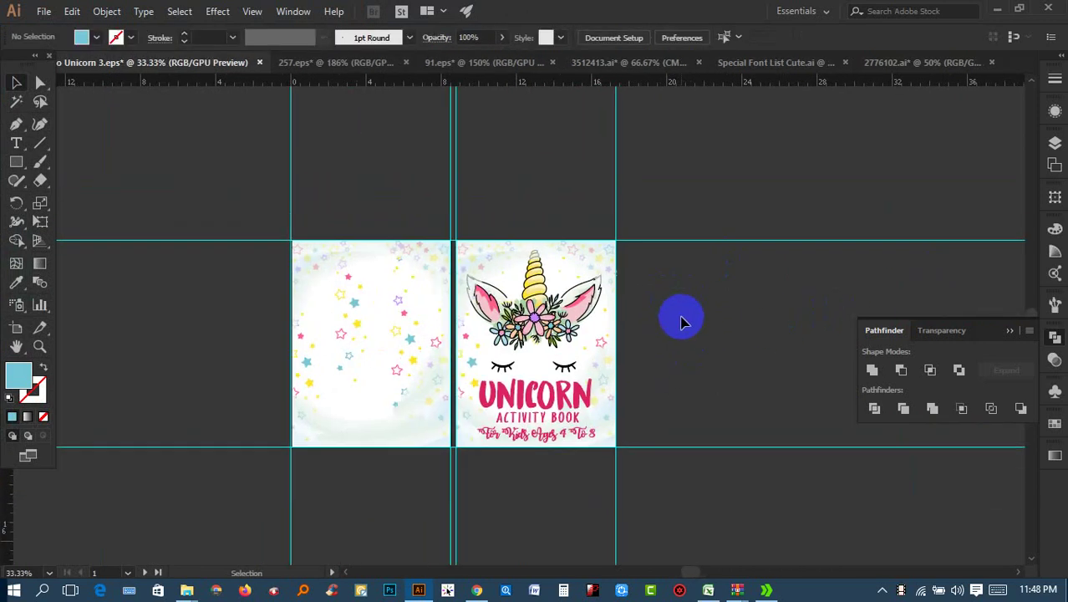
ctrl+click(610, 255)
ctrl+click(705, 325)
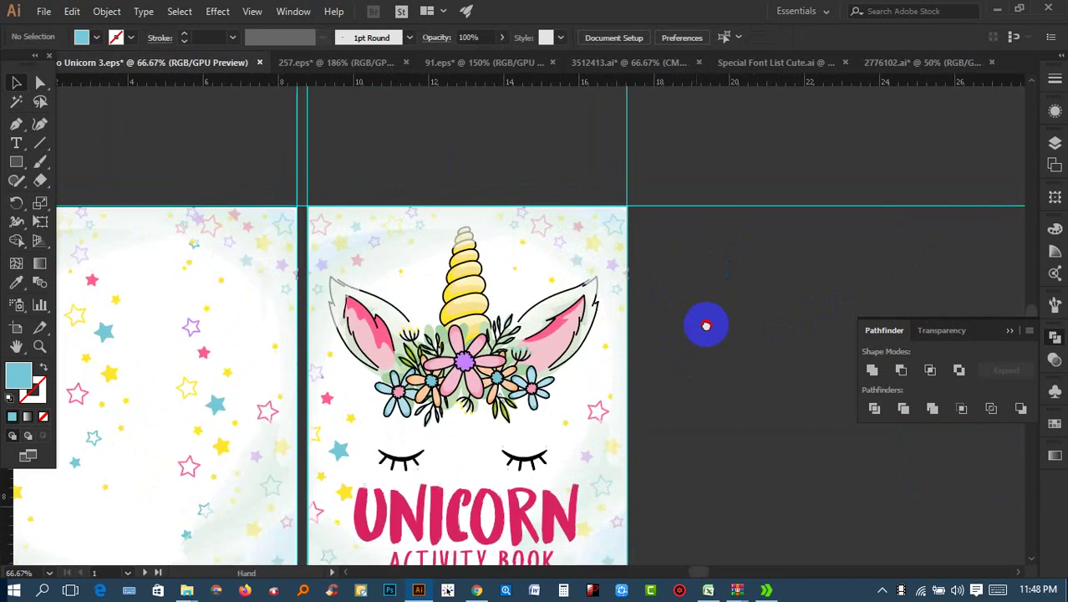
drag(705, 325, 755, 222)
ctrl+alt+click(755, 221)
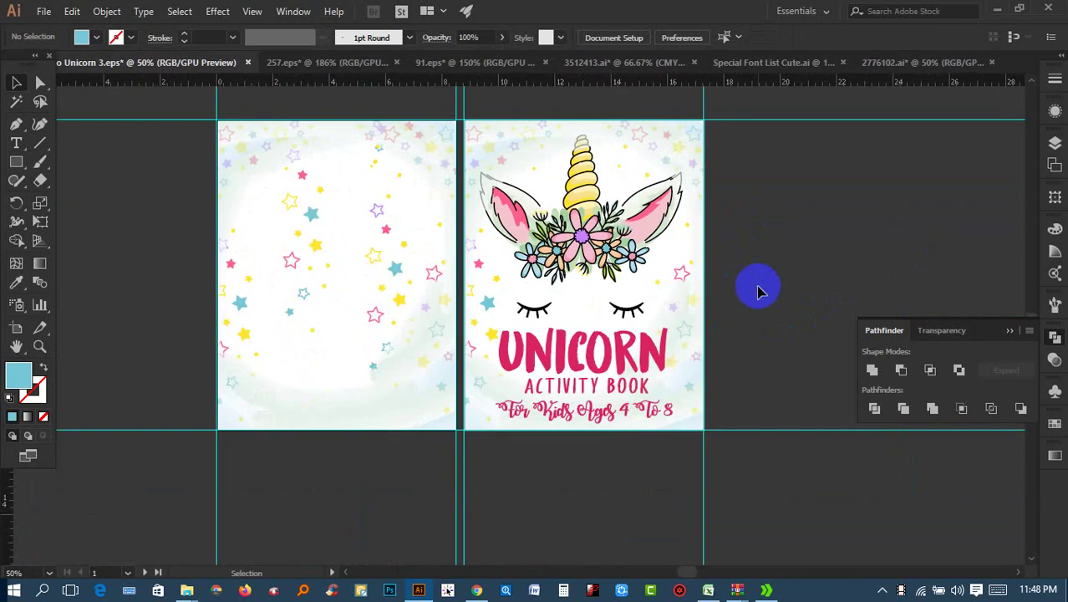
Step: Select the front-cover unicorn artwork and briefly edit inside its clip group
click(585, 269)
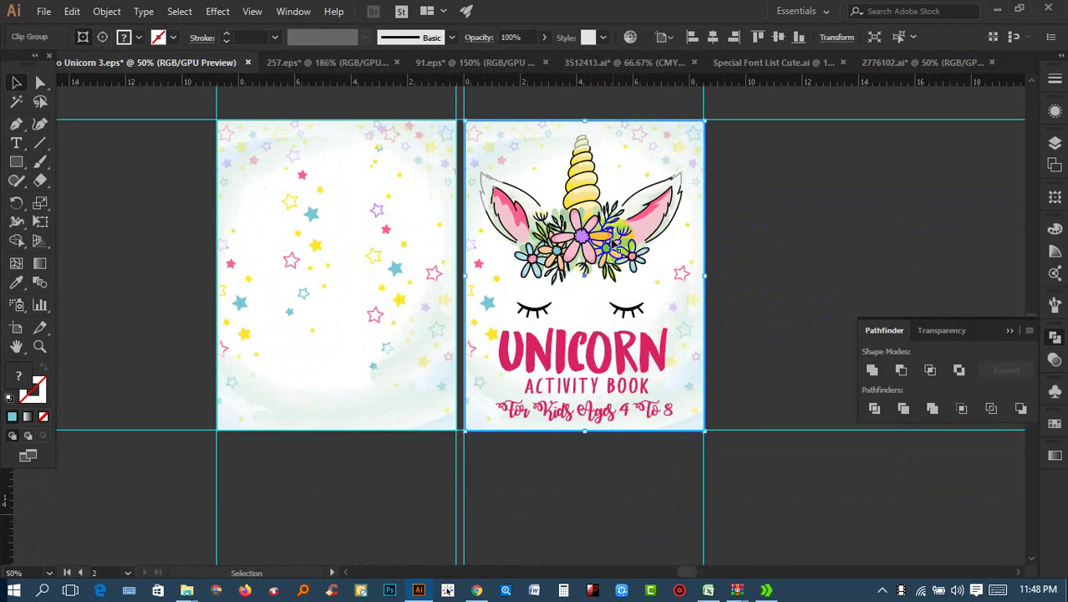
click(798, 240)
click(589, 237)
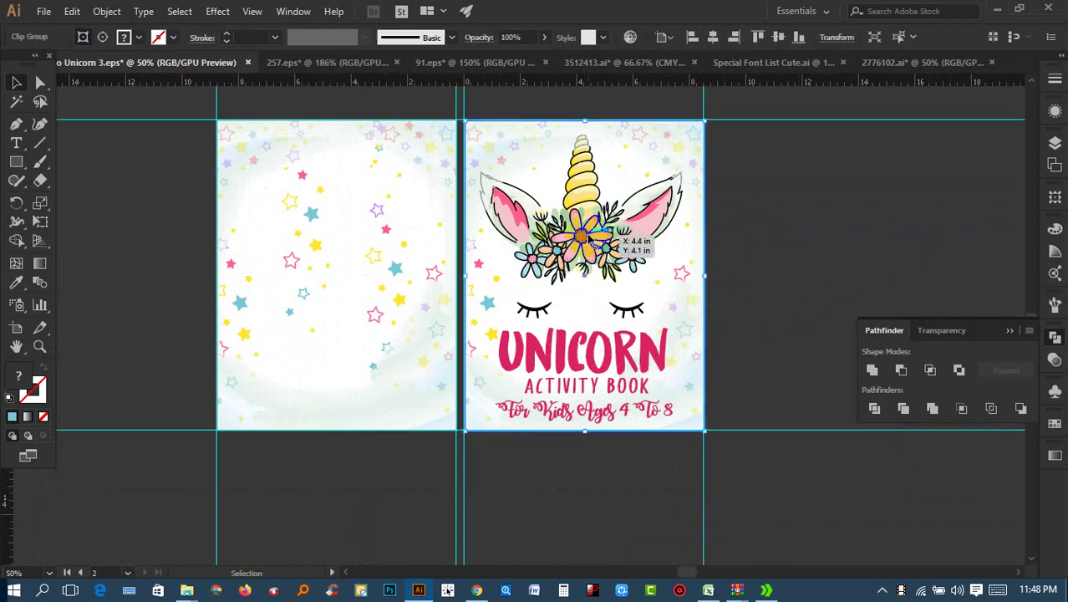
click(752, 226)
double_click(619, 242)
click(756, 229)
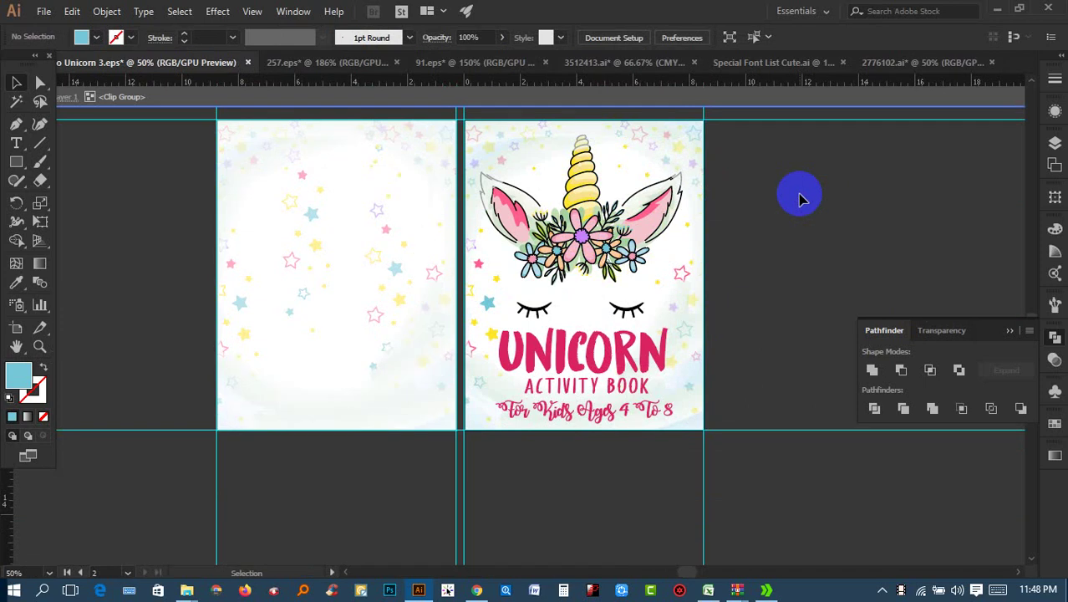
double_click(800, 198)
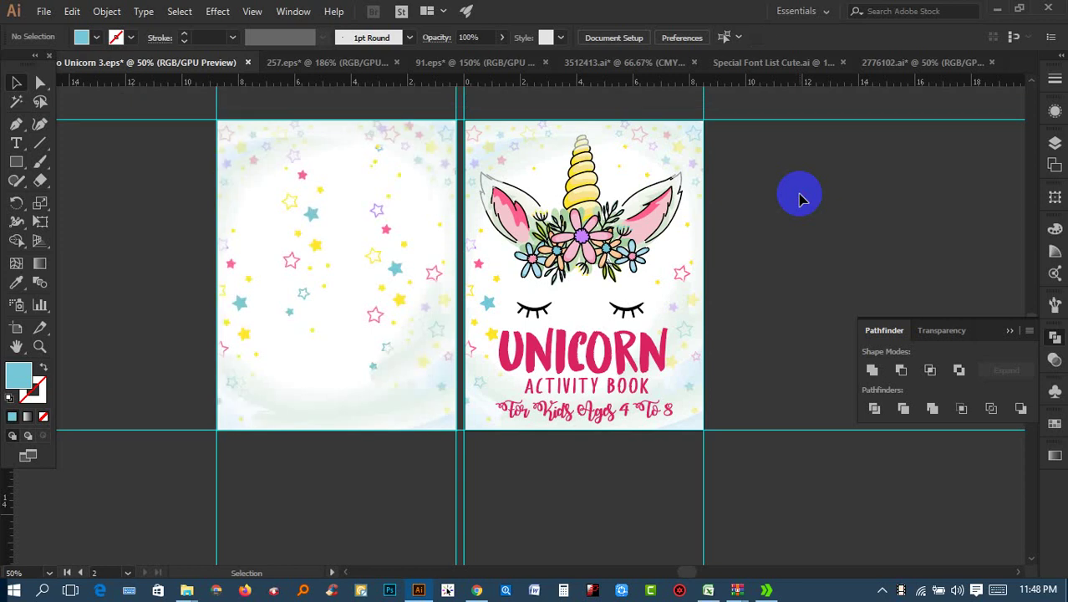
Step: Check the 257.eps document, deselect its ERWEREW text, and return to the unicorn cover
click(377, 67)
click(551, 278)
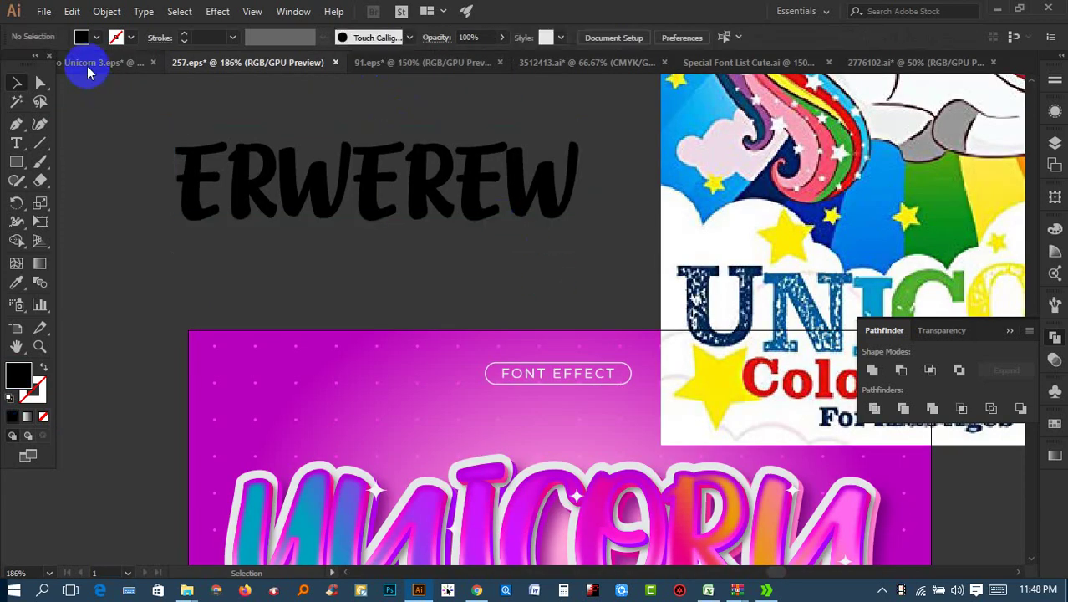
click(88, 65)
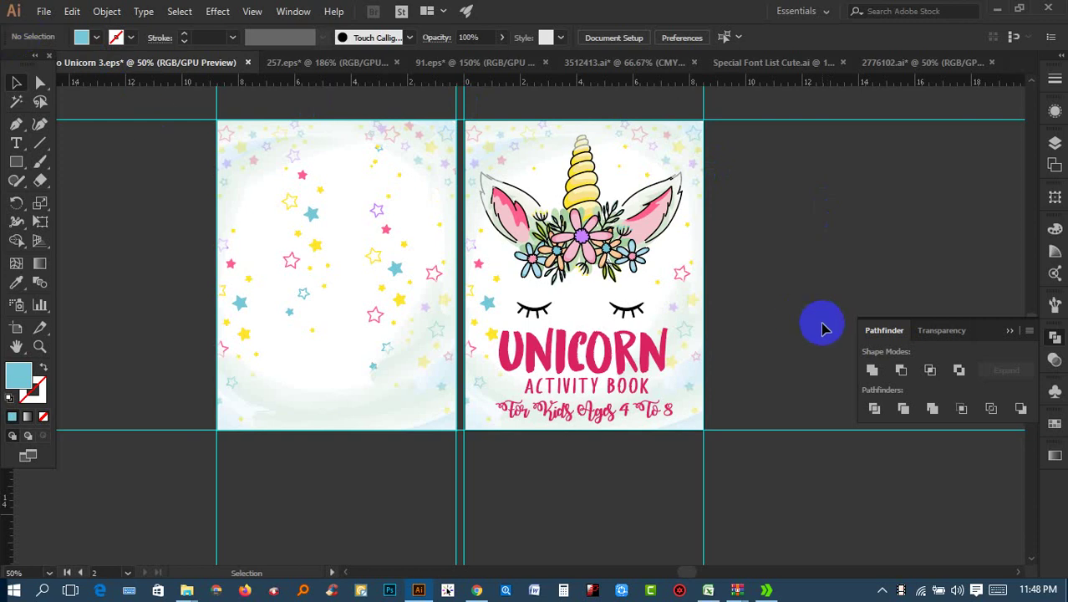